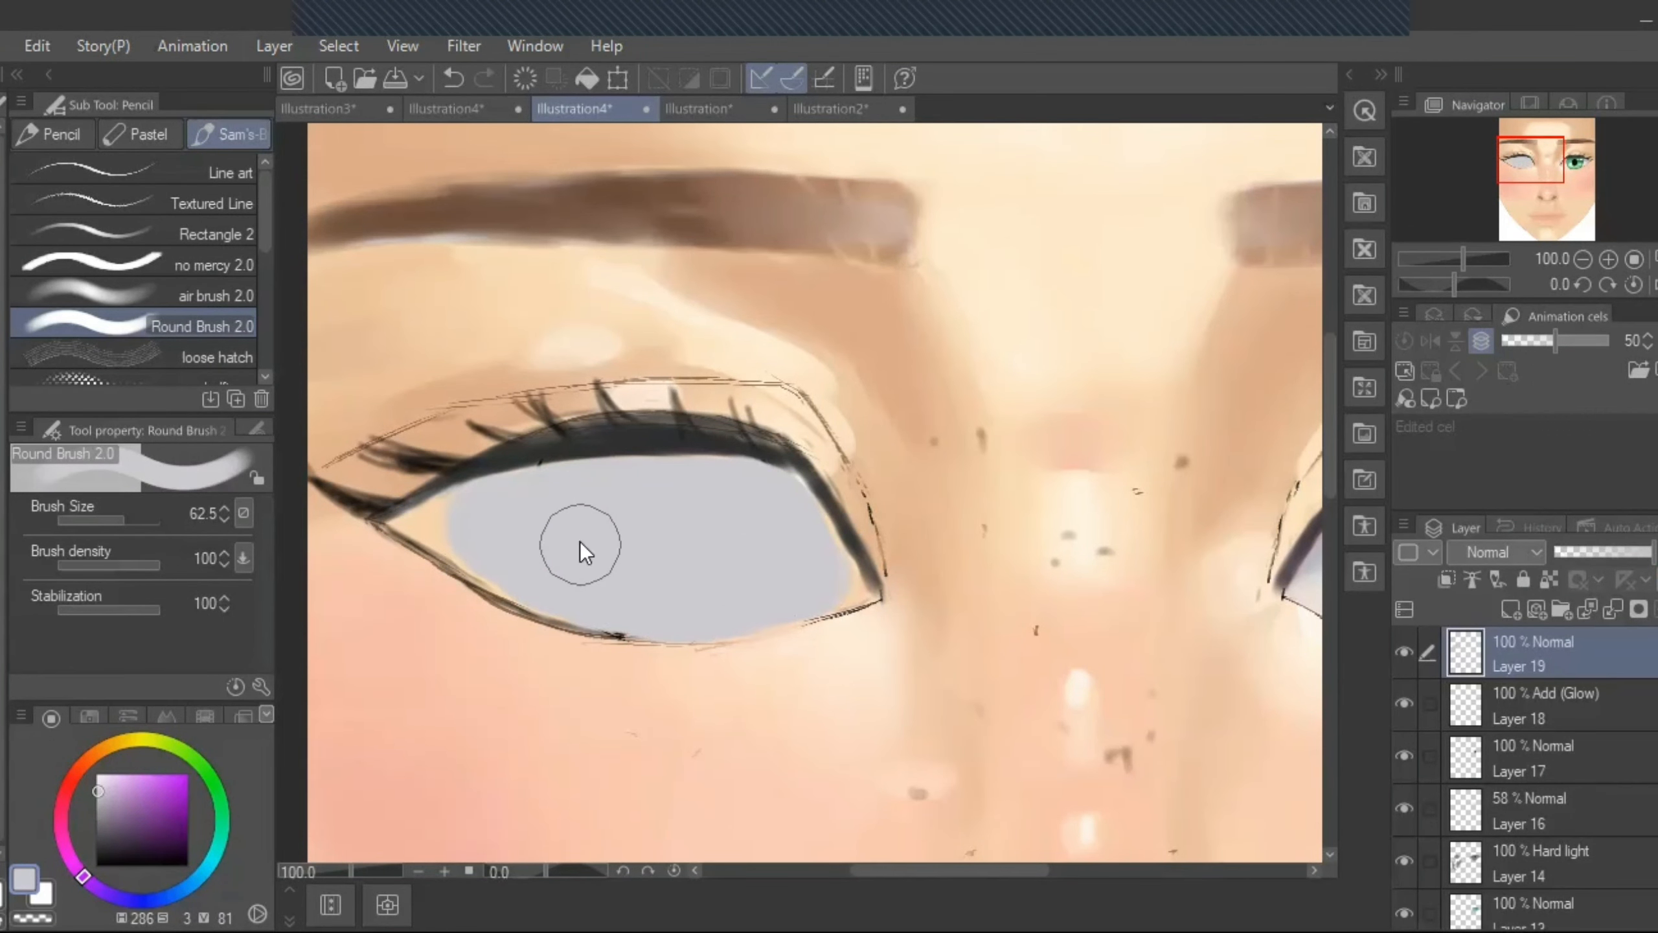
- Fill the uncovered skin tone at the outer and inner corners of the blank eye with grey, using Round Brush 2.0 at size 20.5
scroll(581, 542, up, 1)
drag(925, 871, 903, 871)
click(112, 519)
drag(111, 518, 104, 520)
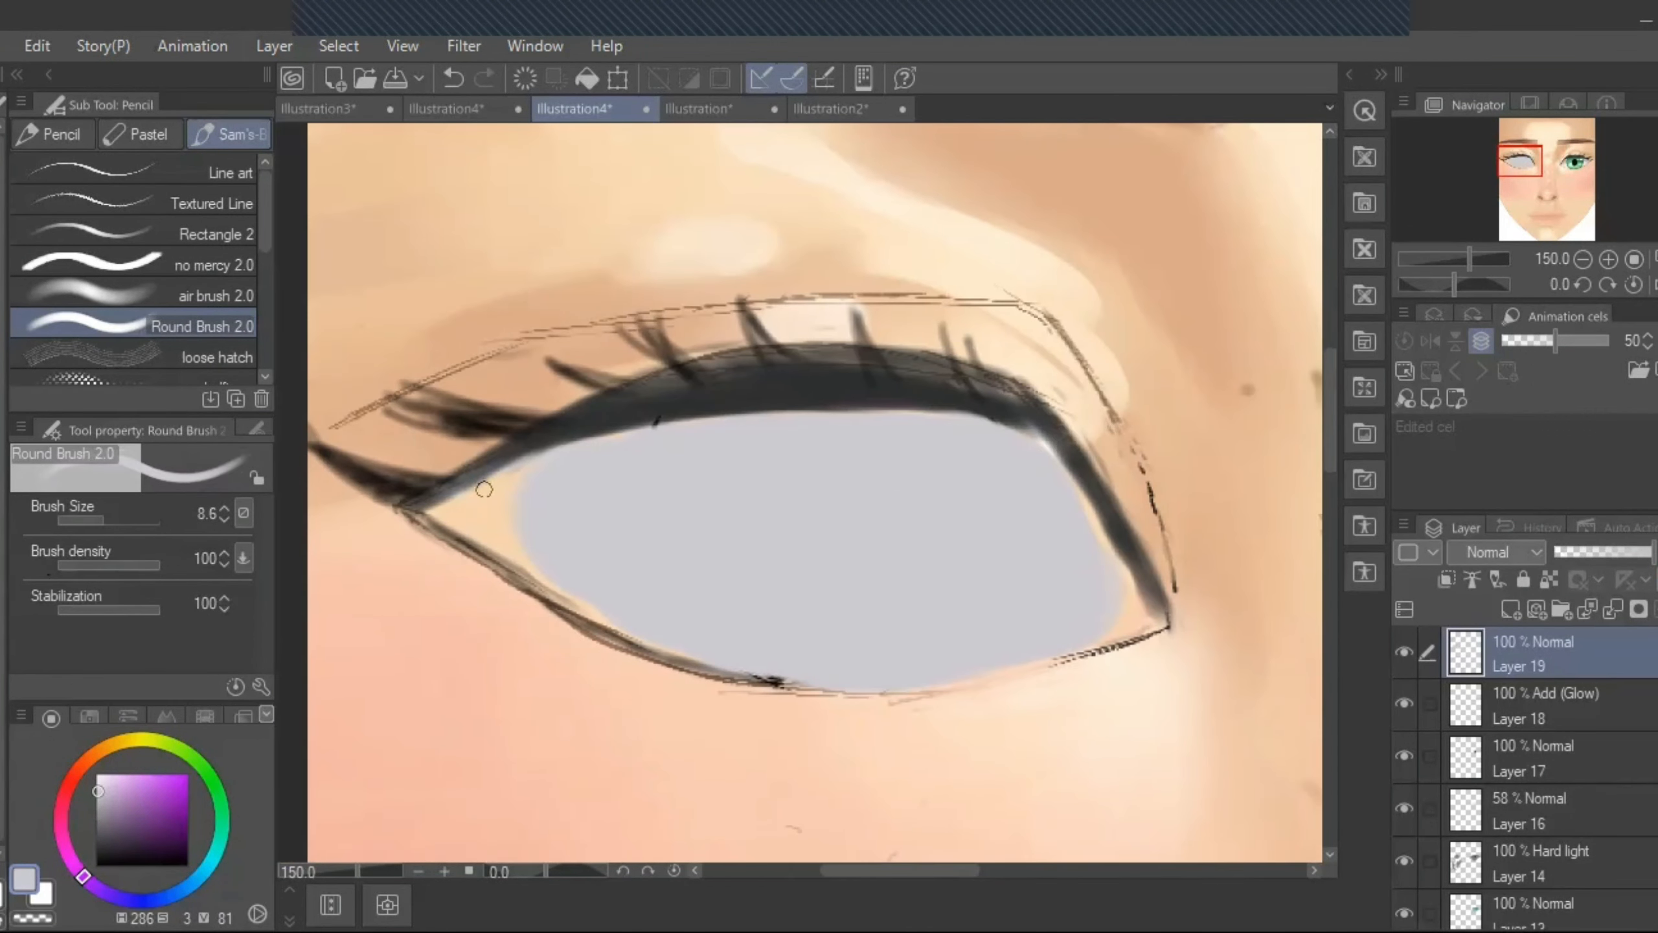
click(110, 521)
mouse_move(481, 481)
mouse_down()
mouse_move(539, 547)
mouse_move(505, 535)
mouse_move(575, 582)
mouse_up()
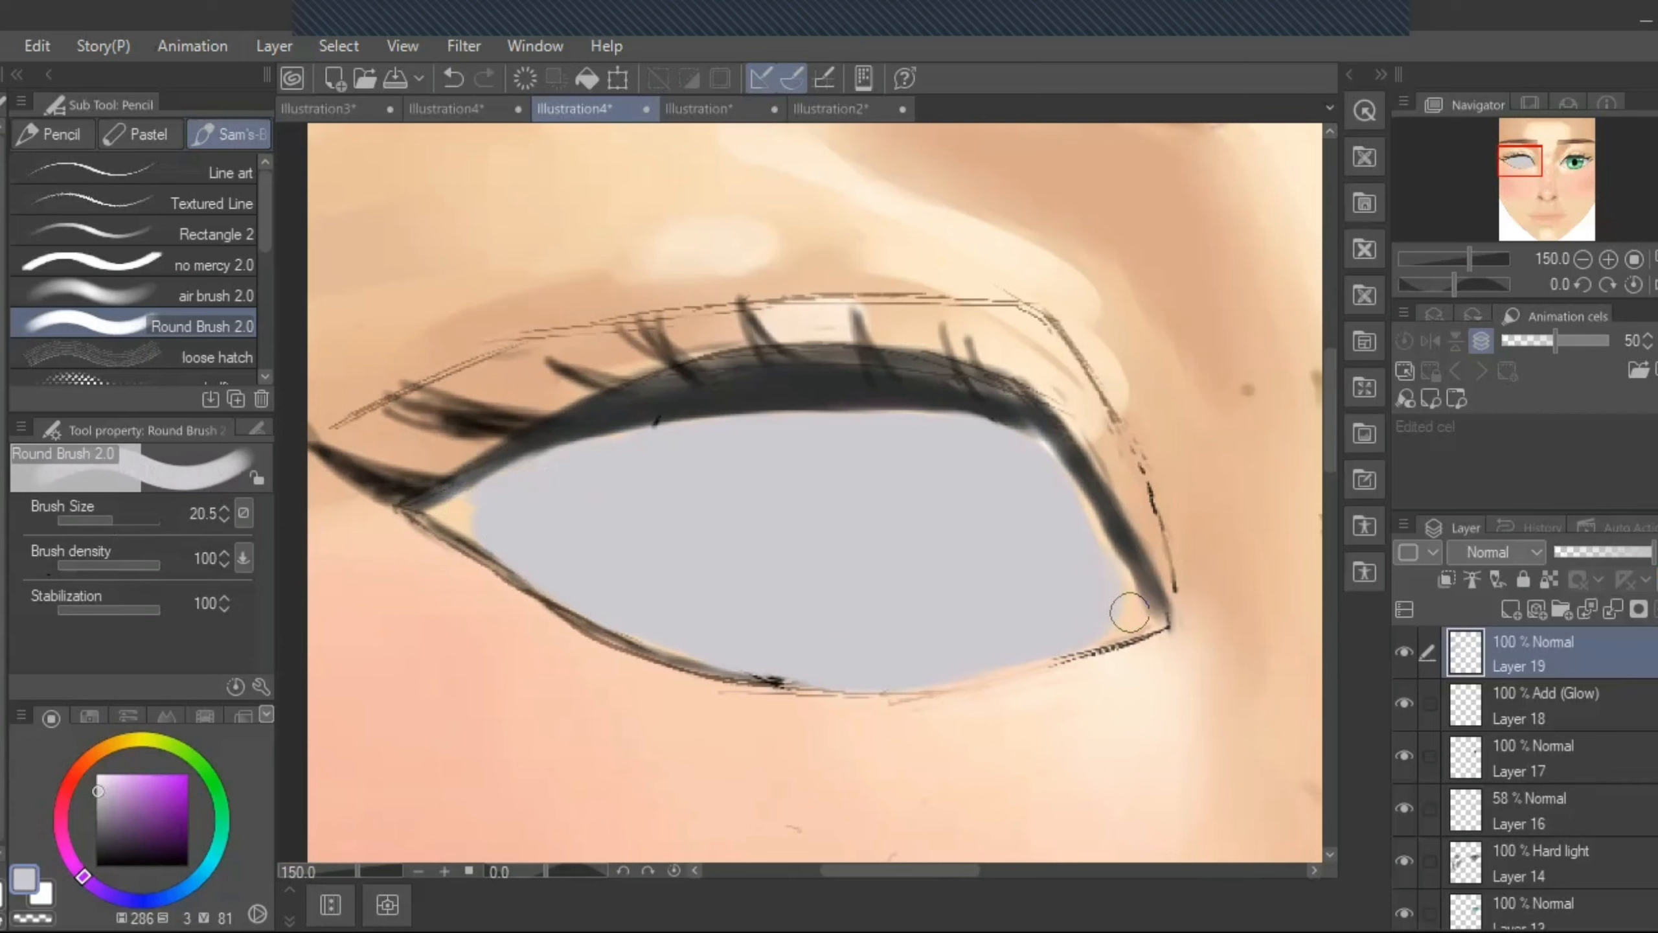
mouse_move(1129, 610)
mouse_down()
mouse_move(1143, 617)
mouse_move(1044, 467)
mouse_up()
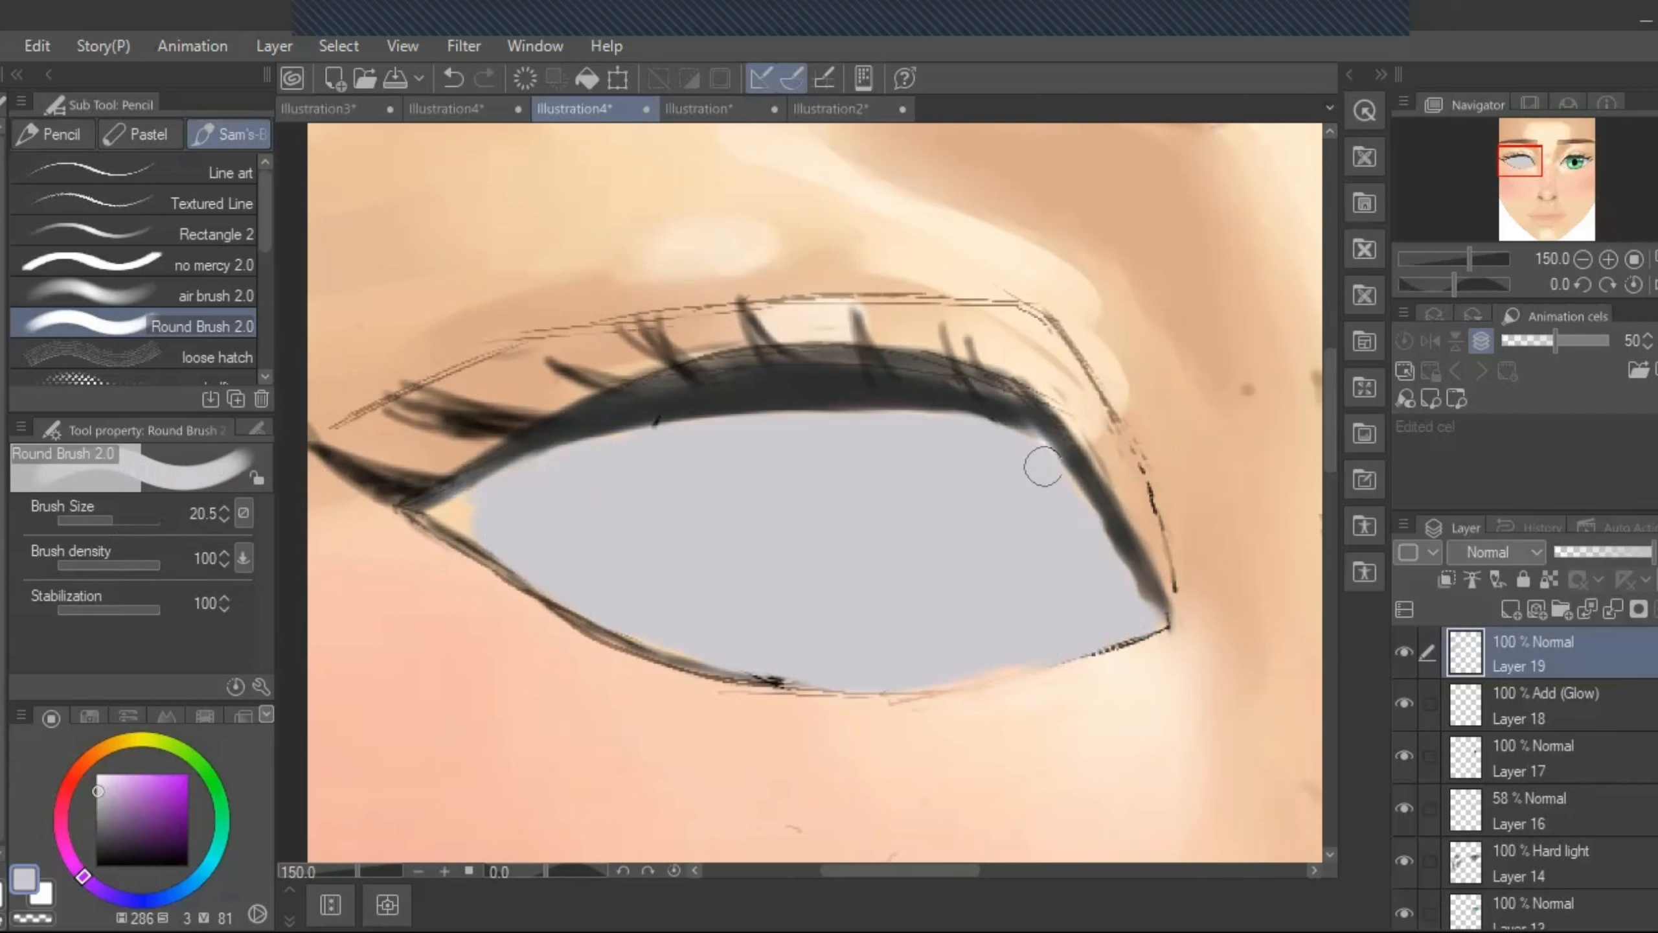
- Refine the grey eye white along the upper lash line and inner edge with the brush at size 9.8
click(104, 521)
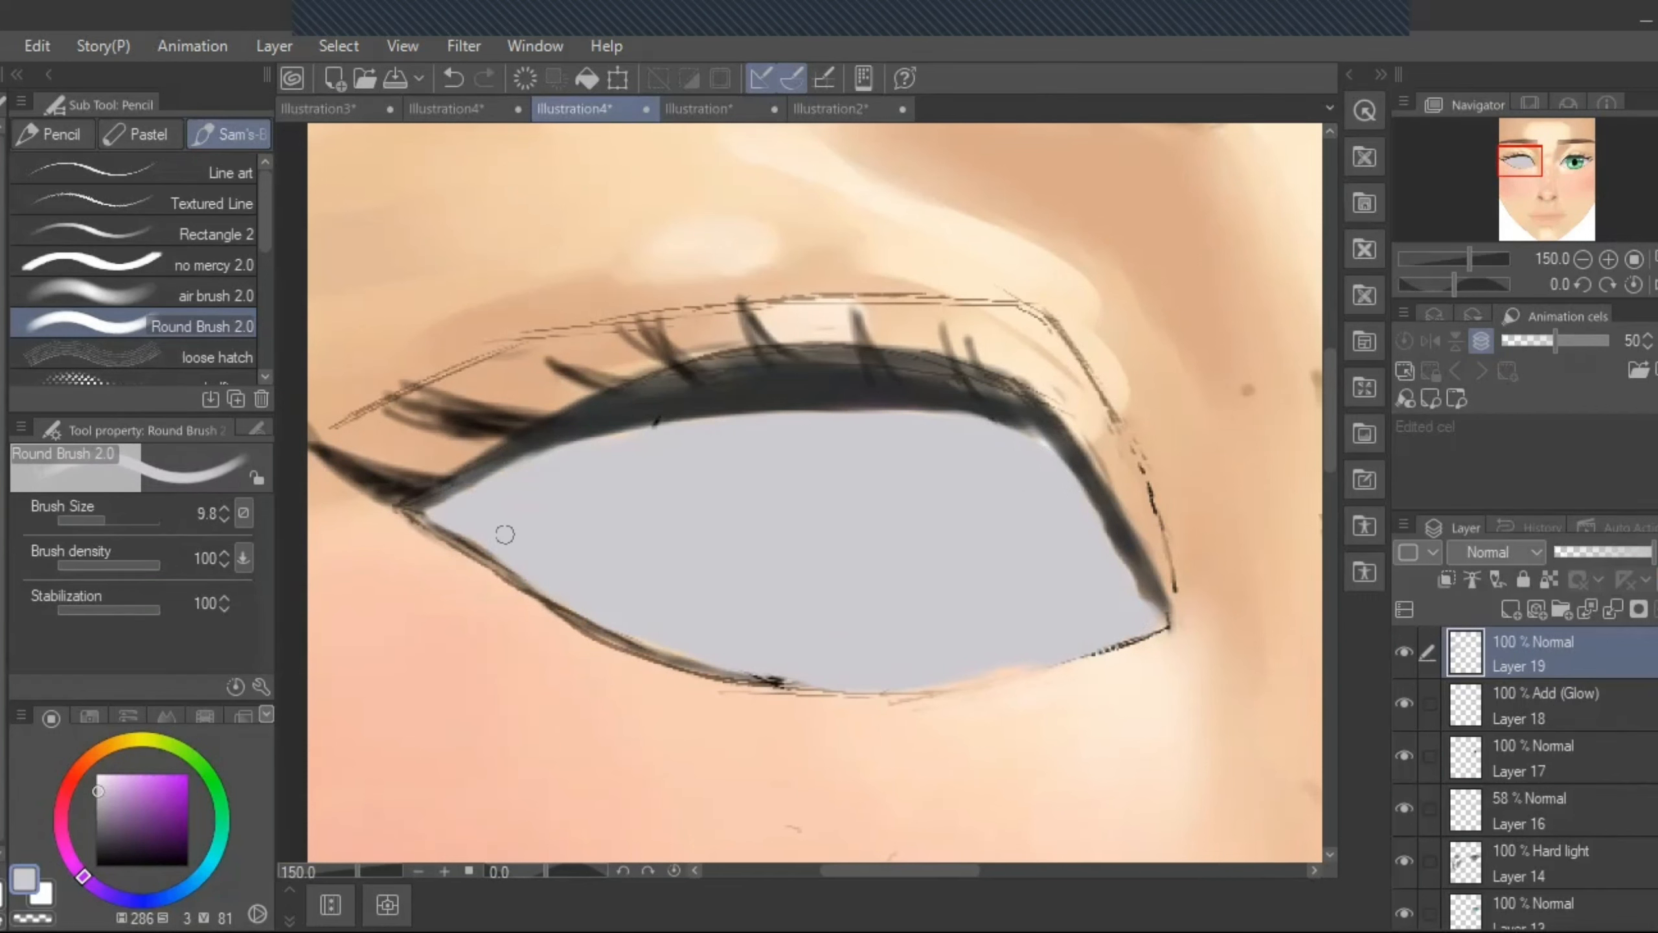
mouse_move(678, 428)
mouse_down()
mouse_move(795, 412)
mouse_move(1006, 430)
mouse_up()
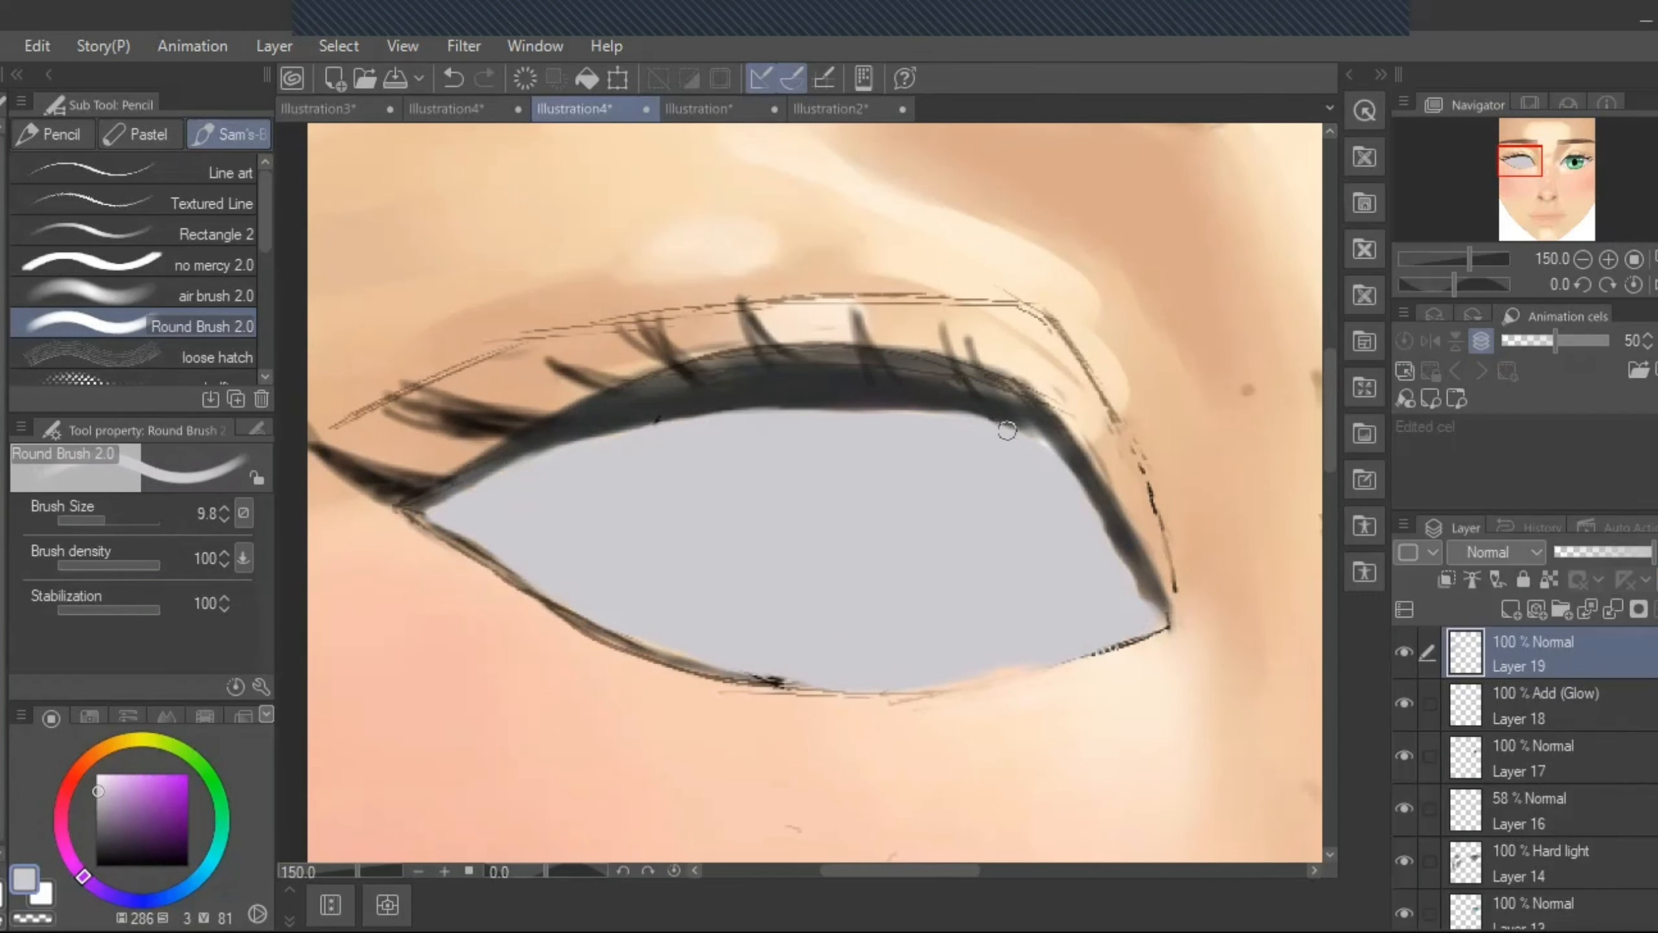
drag(1104, 530, 1124, 579)
click(453, 79)
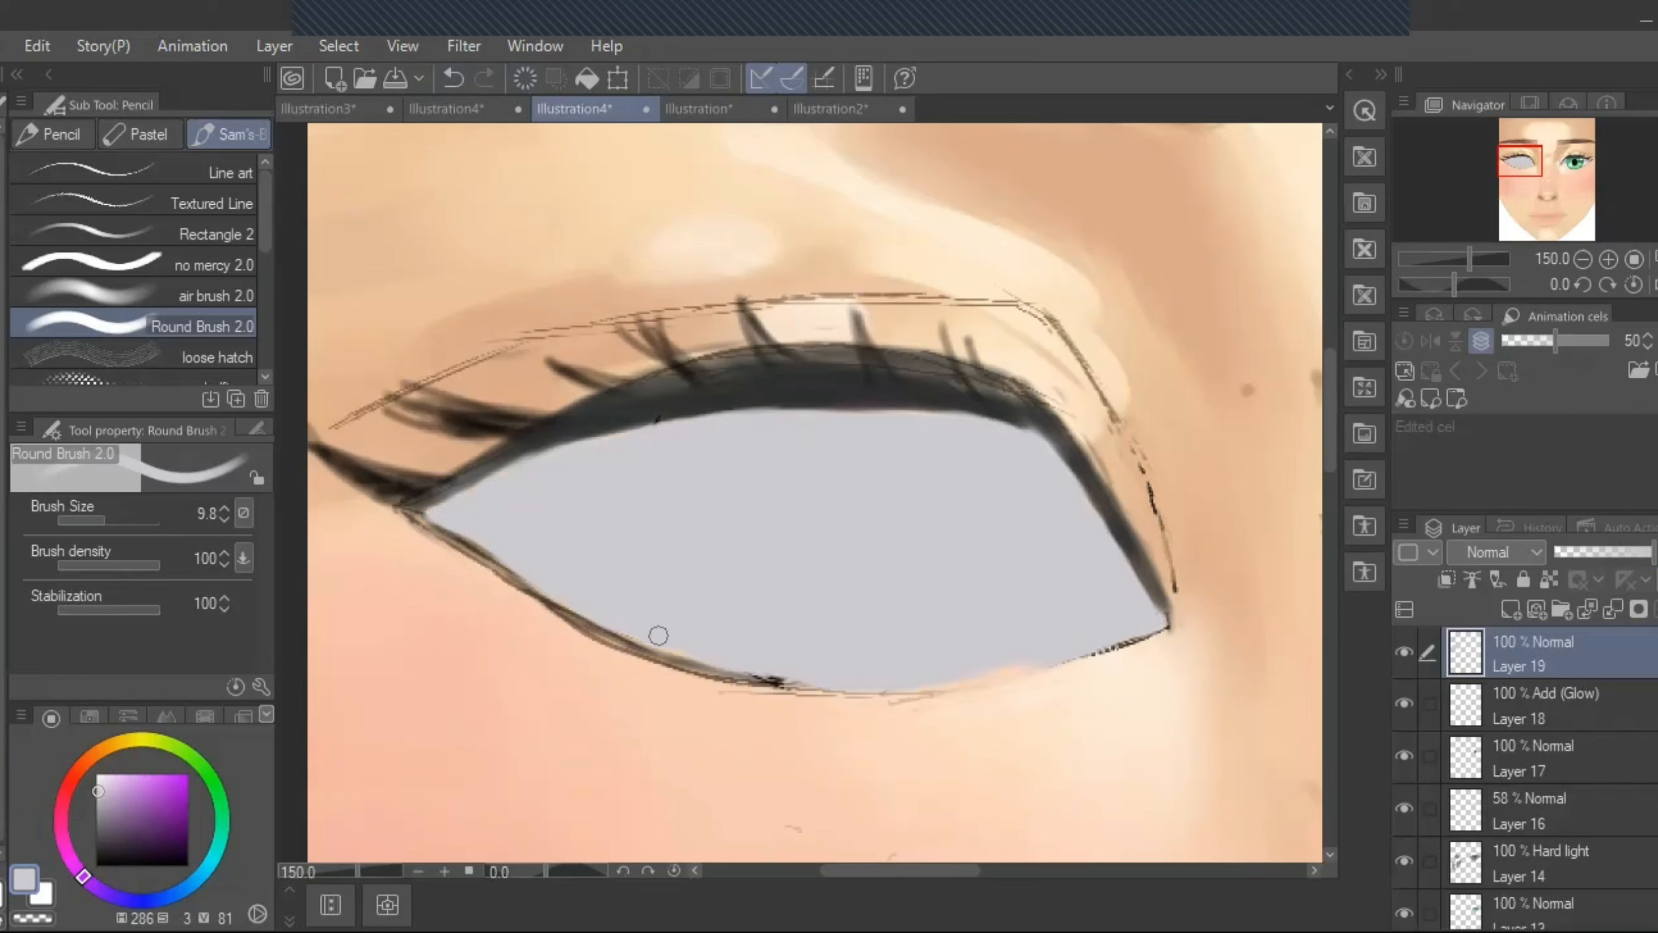
- Paint a lighter lavender tint into the eye's inner corner and soften it into the grey using Blend at size 7.6
click(100, 782)
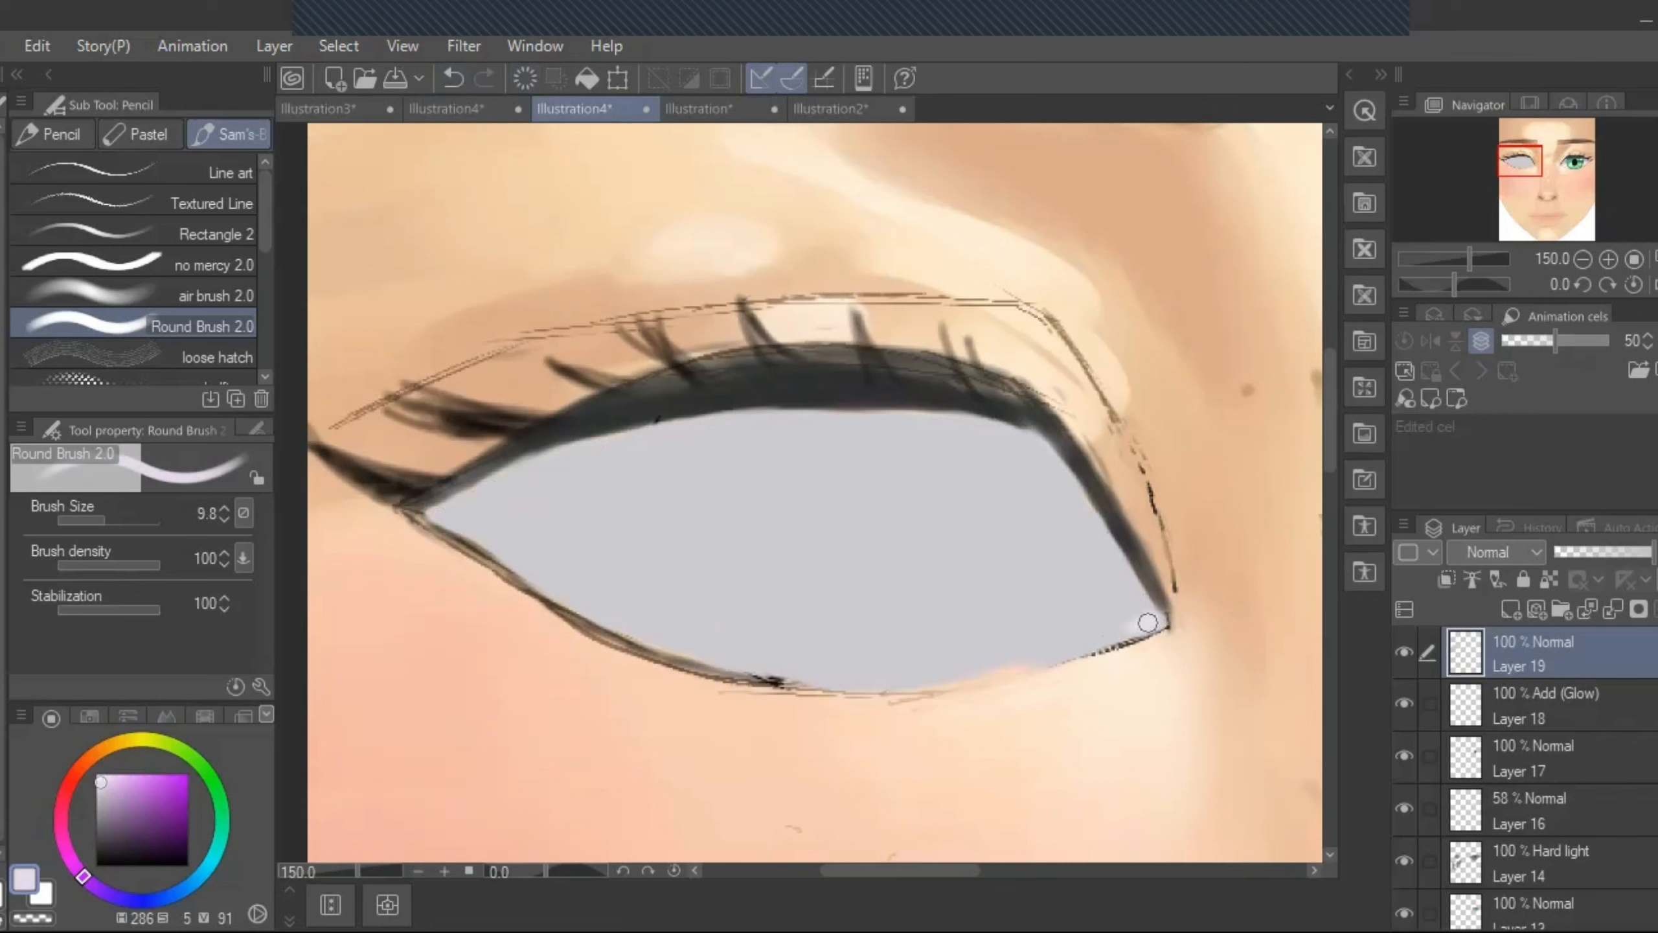
drag(1148, 622, 1141, 618)
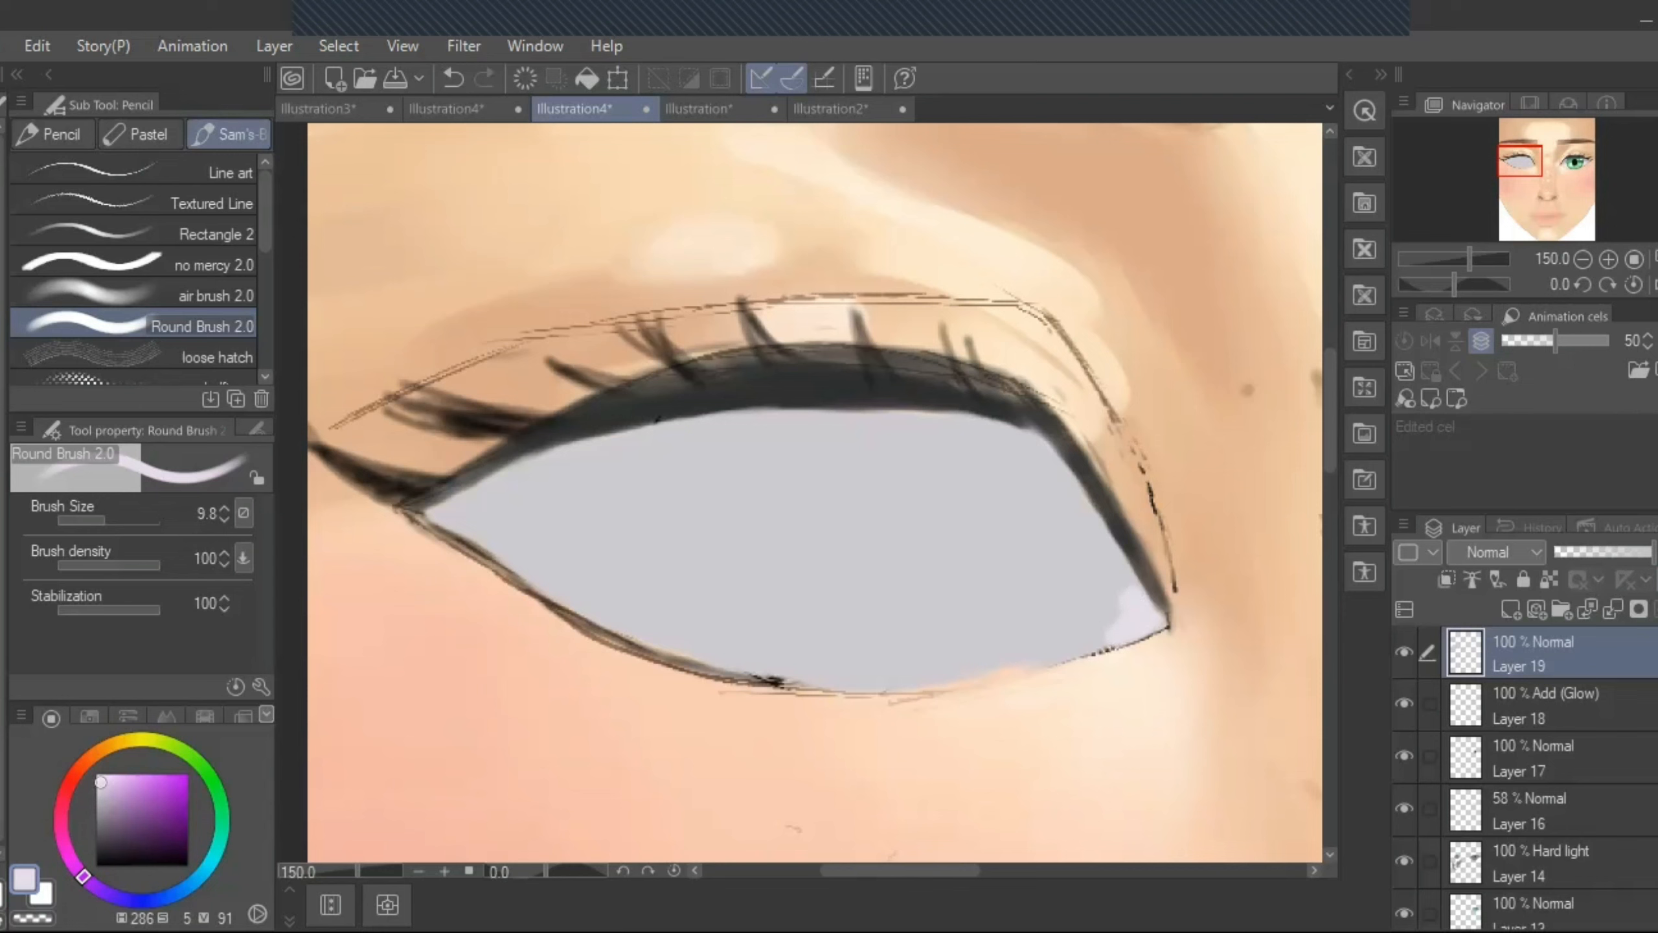
key(j)
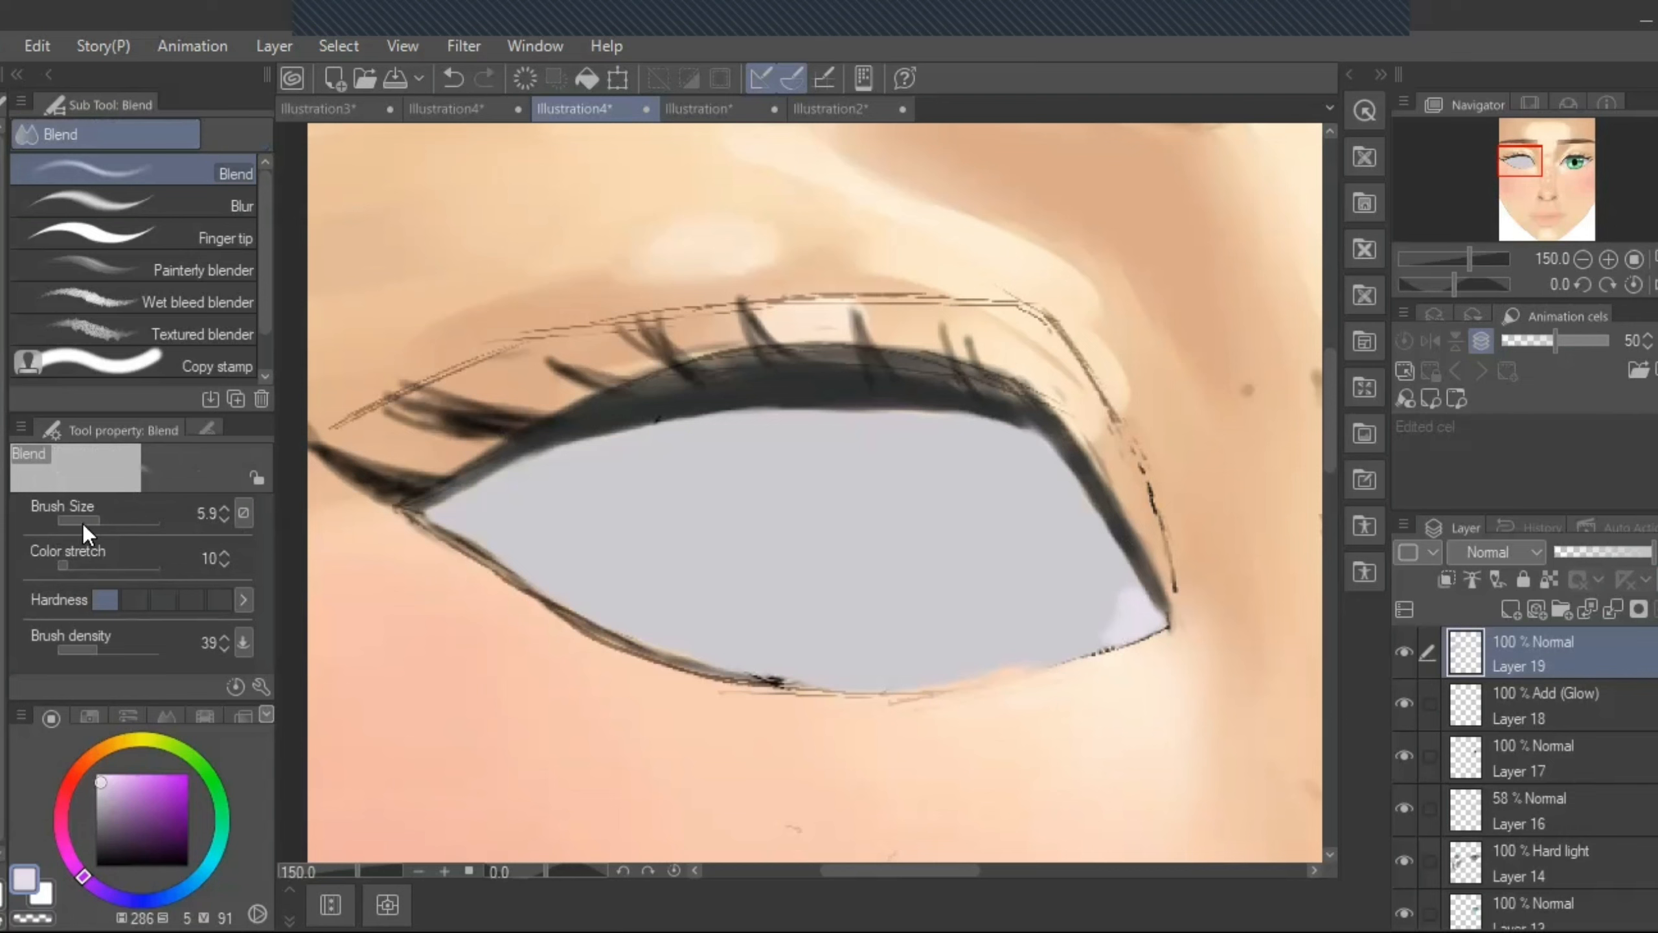
drag(83, 524, 103, 521)
click(271, 47)
click(282, 79)
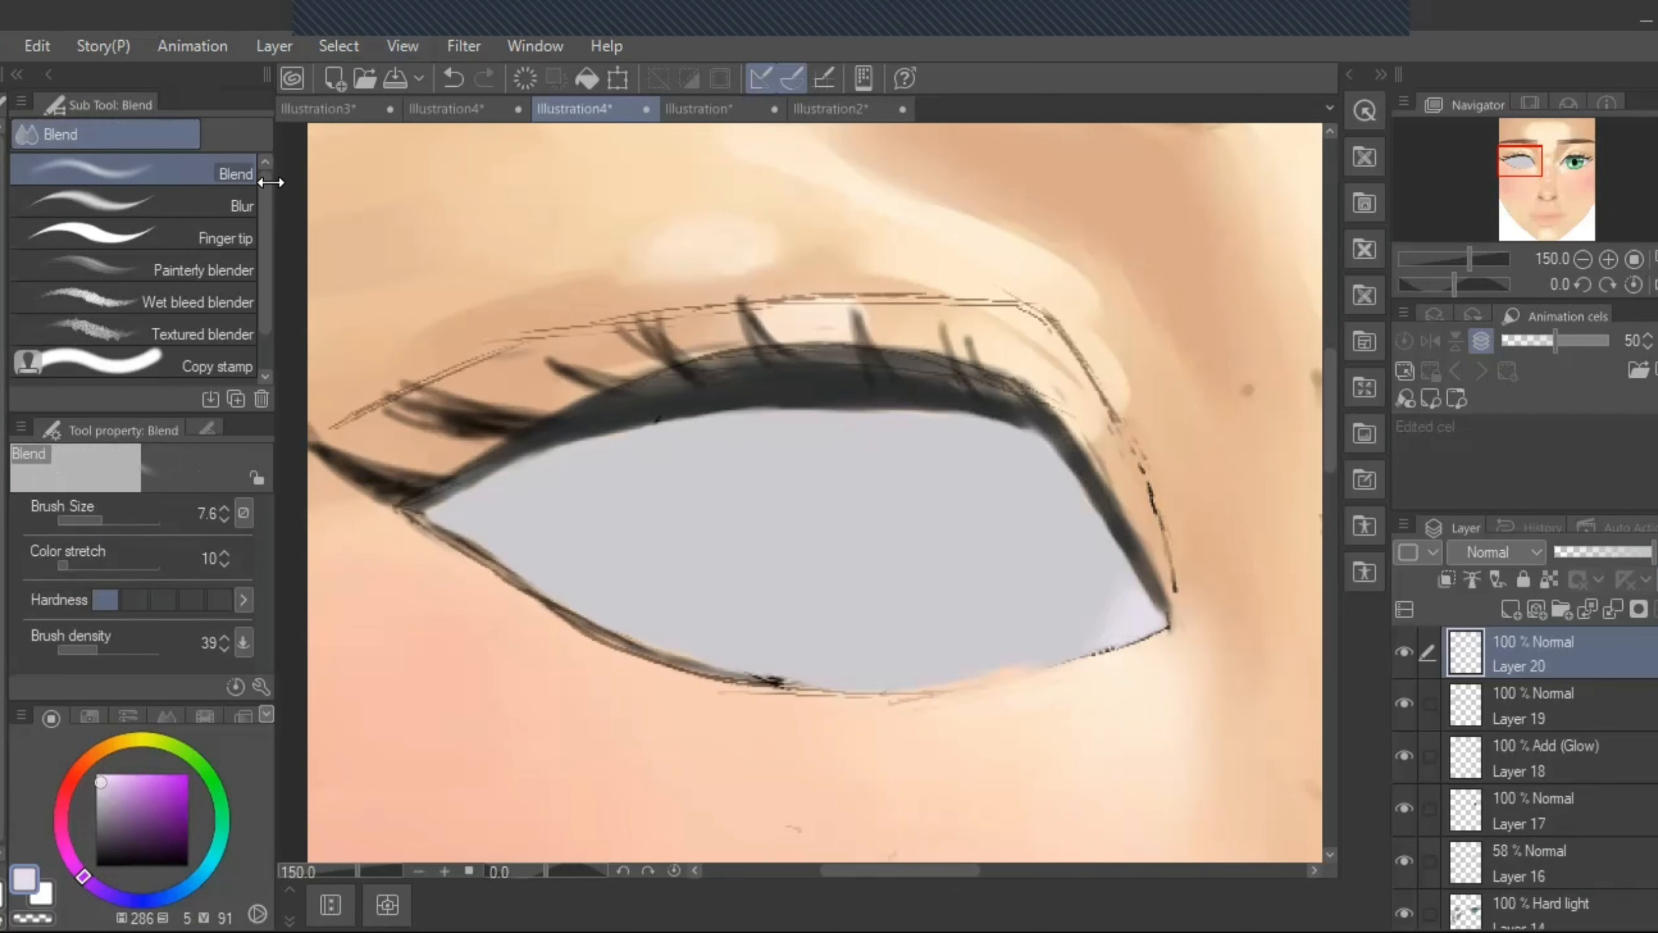
key(ctrl+z)
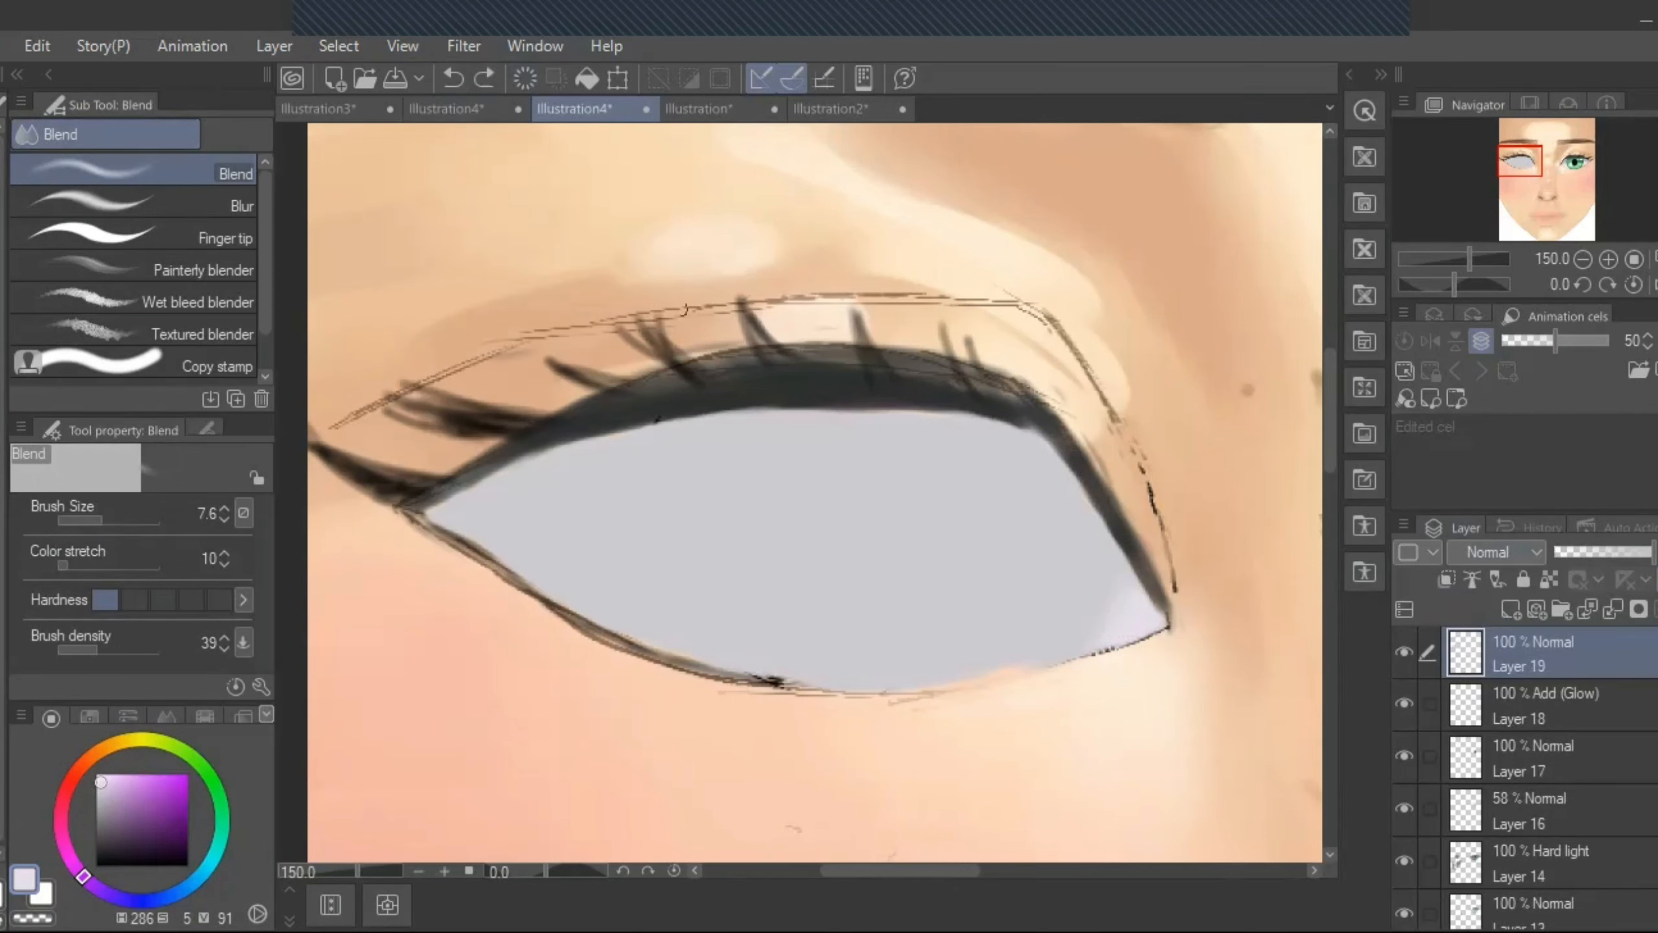
- Add a new raster layer for the iris and lower the eye-white layer's opacity to 53% to reveal the sketch, keeping the new layer active
click(274, 48)
click(288, 72)
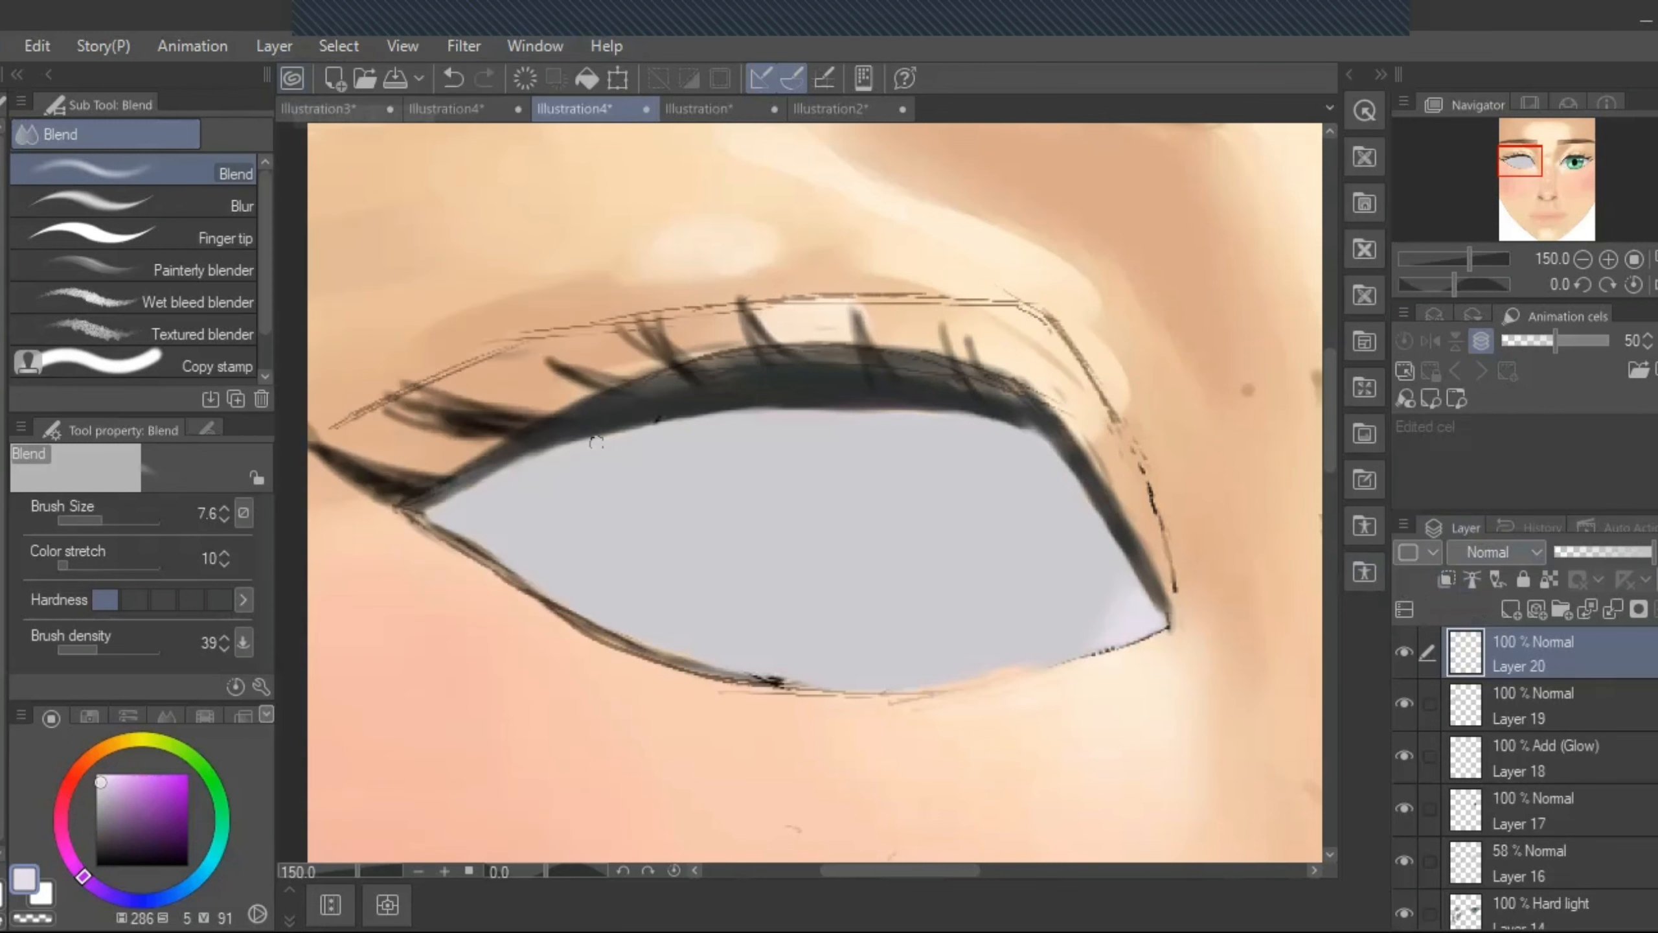
click(1512, 718)
drag(1644, 552, 1612, 552)
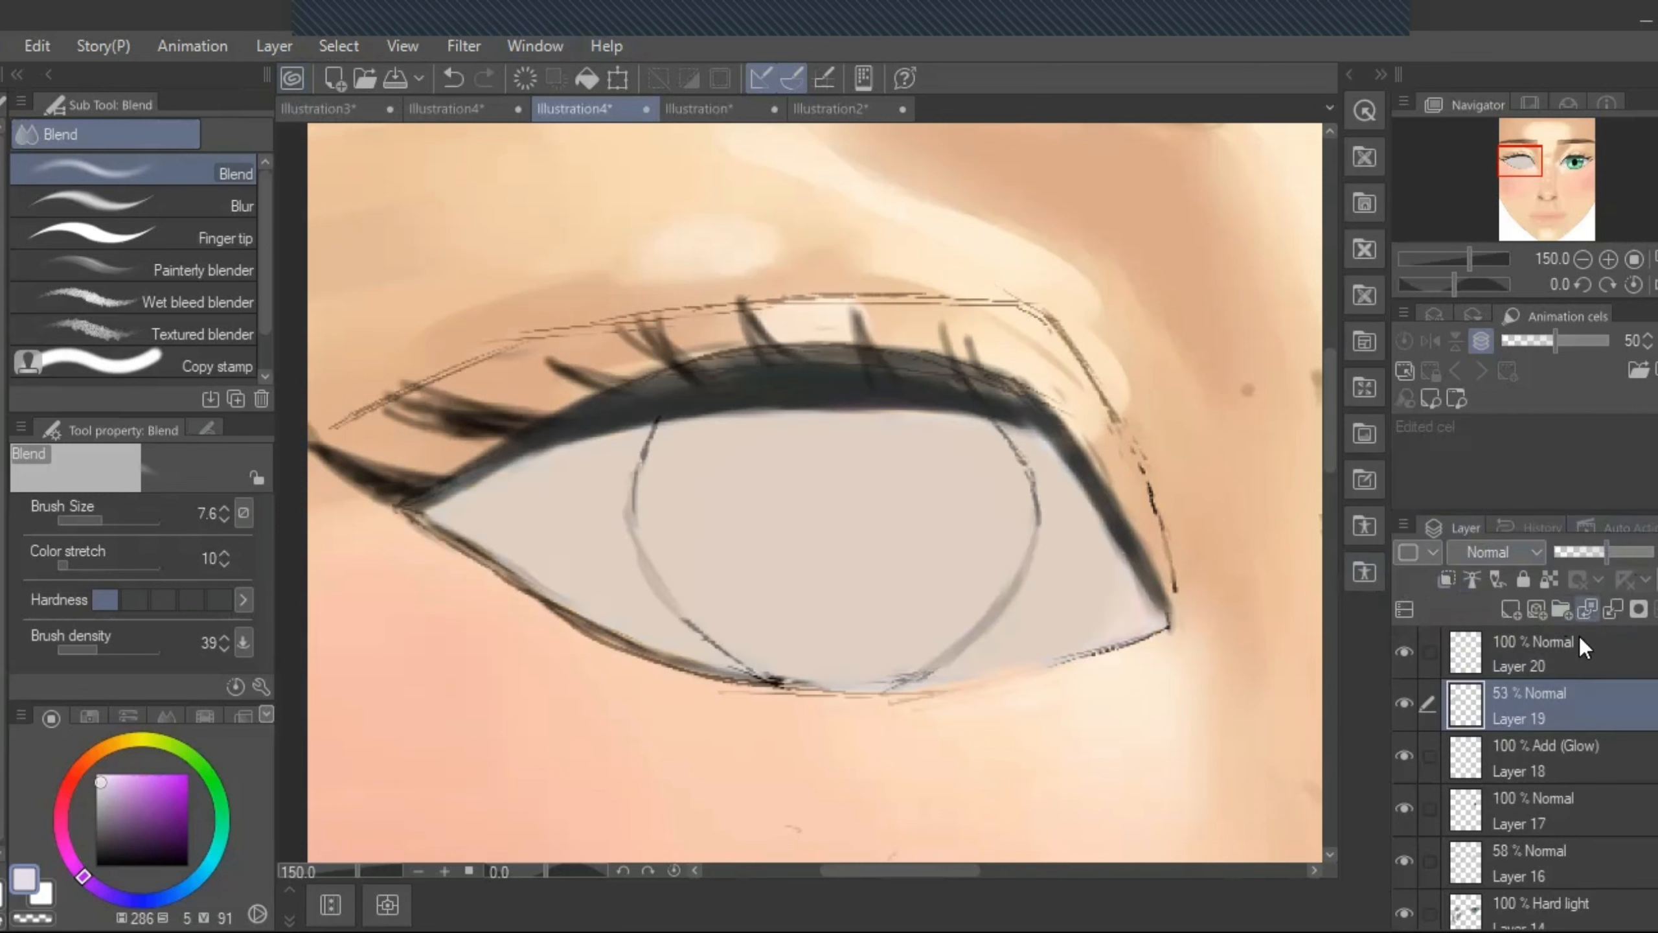
click(1556, 664)
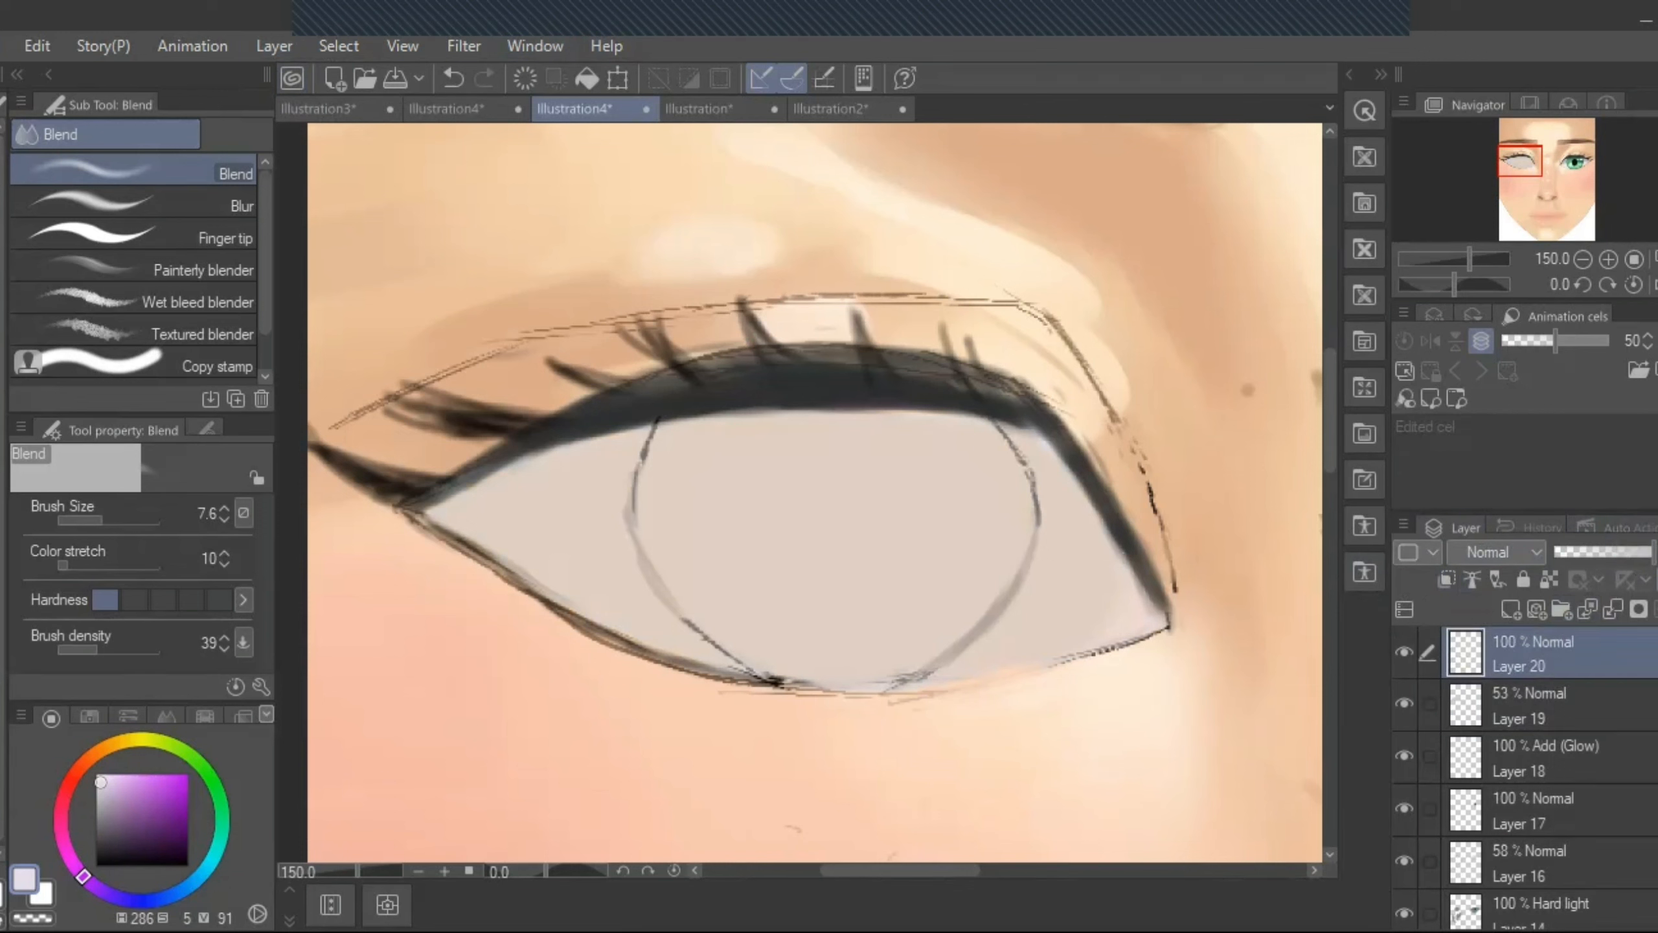
- Sample the mid green from the finished eye's iris with the Eyedropper and return to the blank eye
click(5, 356)
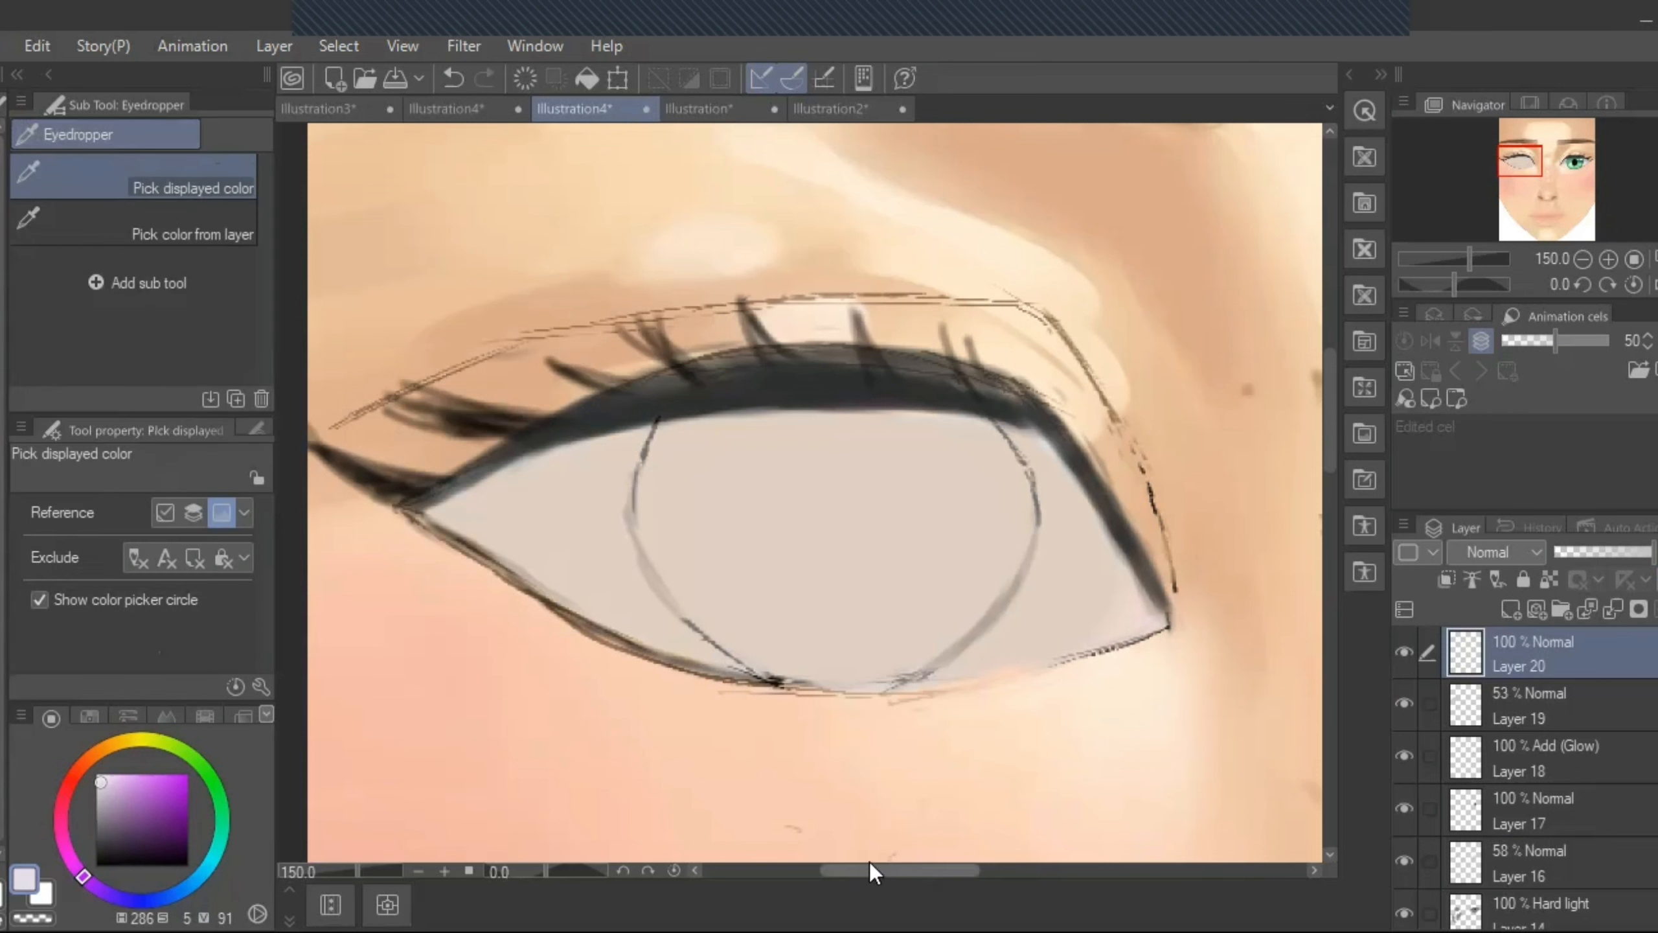
drag(865, 870, 976, 857)
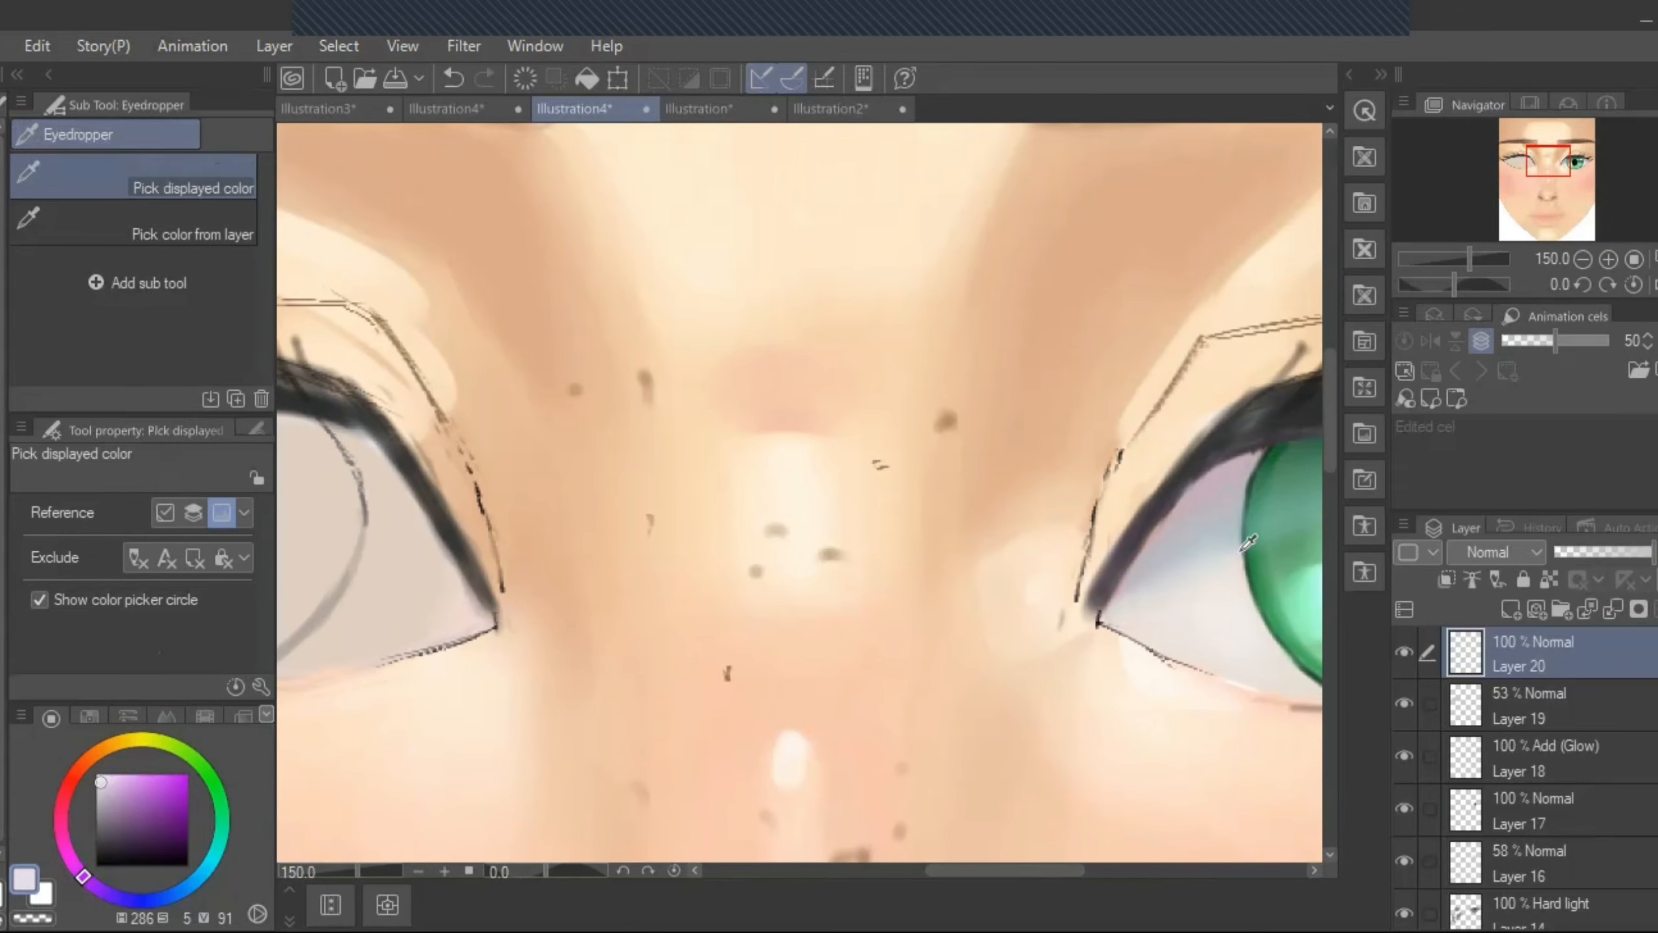
click(1287, 546)
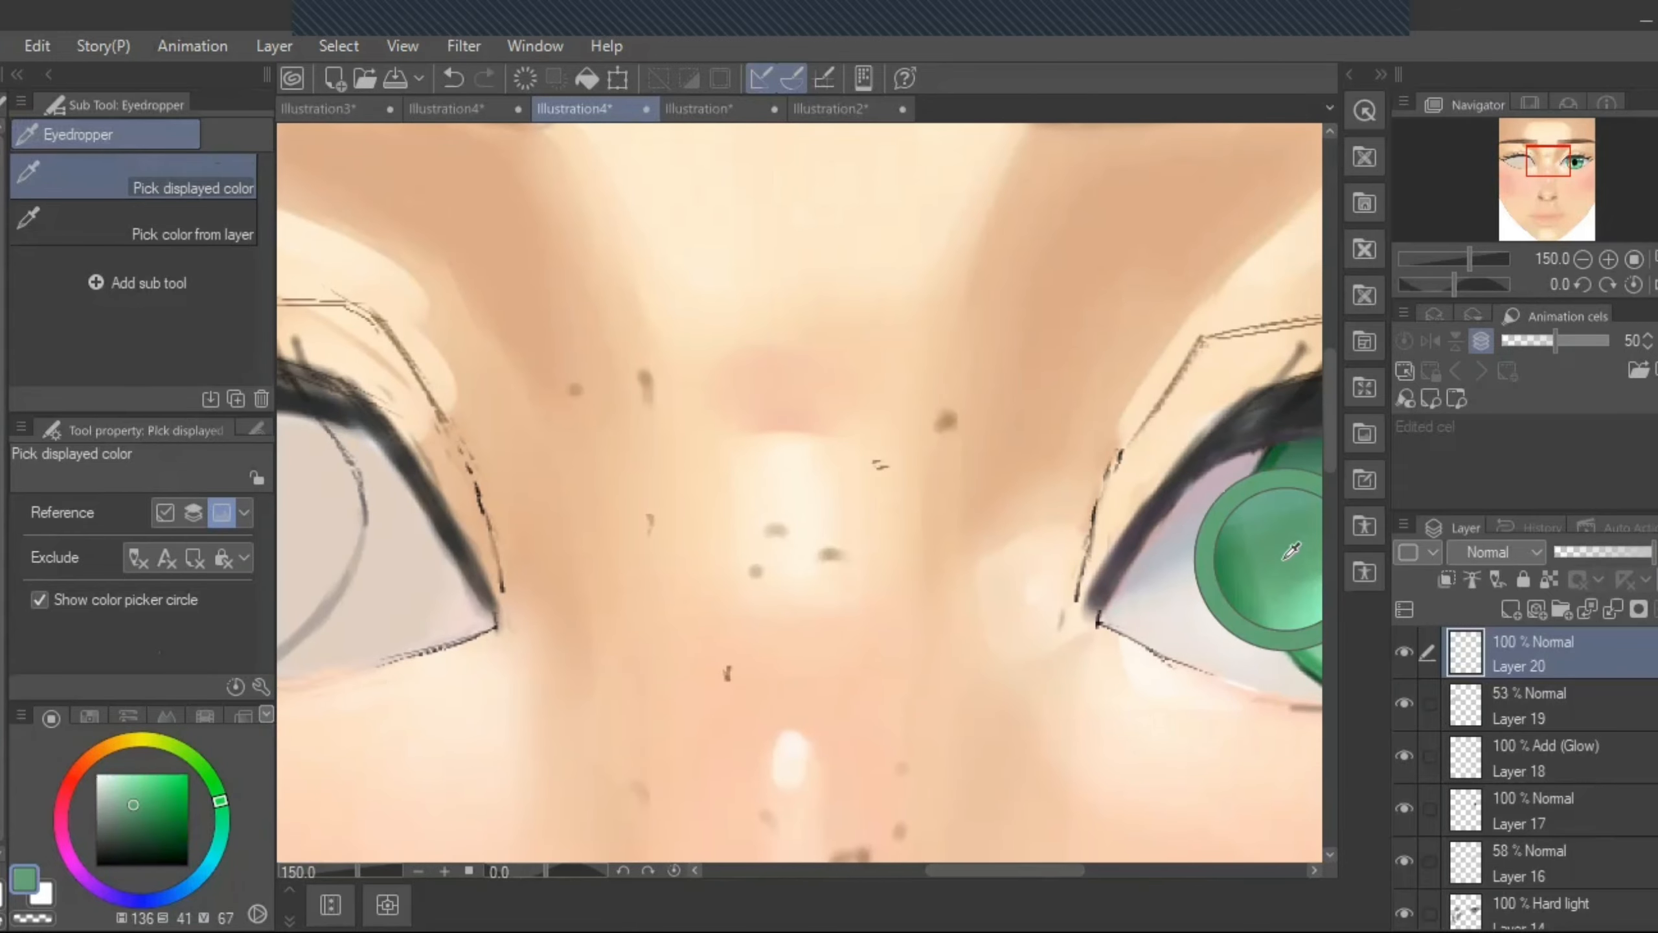
drag(1037, 868, 925, 870)
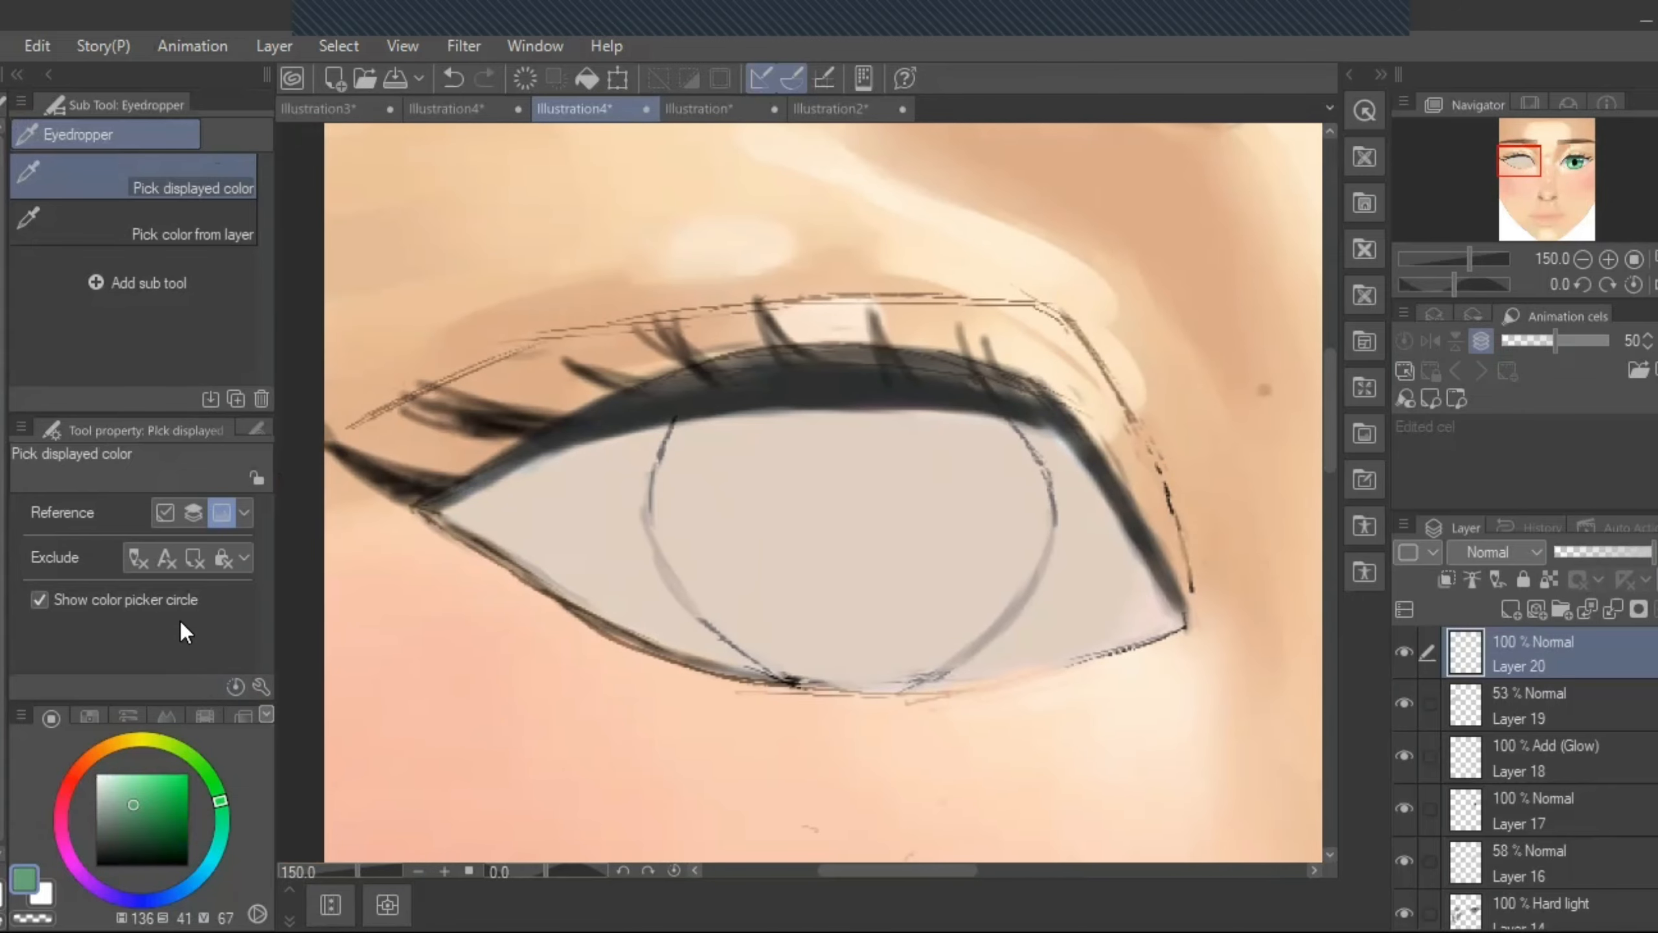
- Block in the iris with the sampled green inside the sketched circle, using Round Brush 2.0 at size 48.8
key(p)
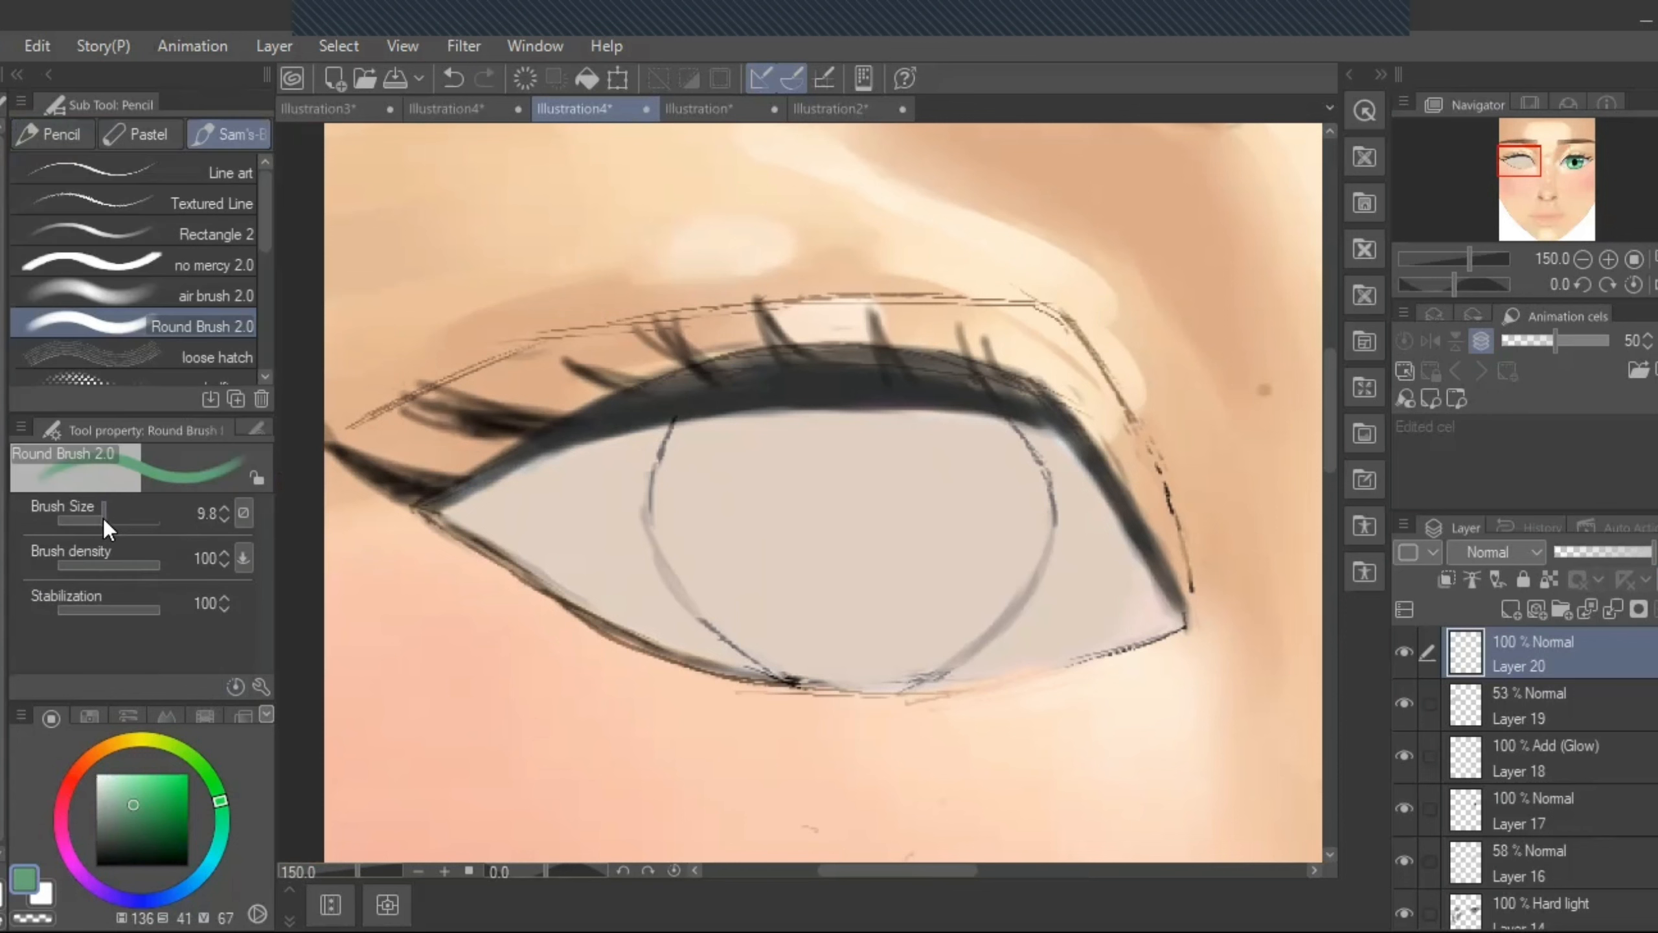
drag(104, 518, 123, 529)
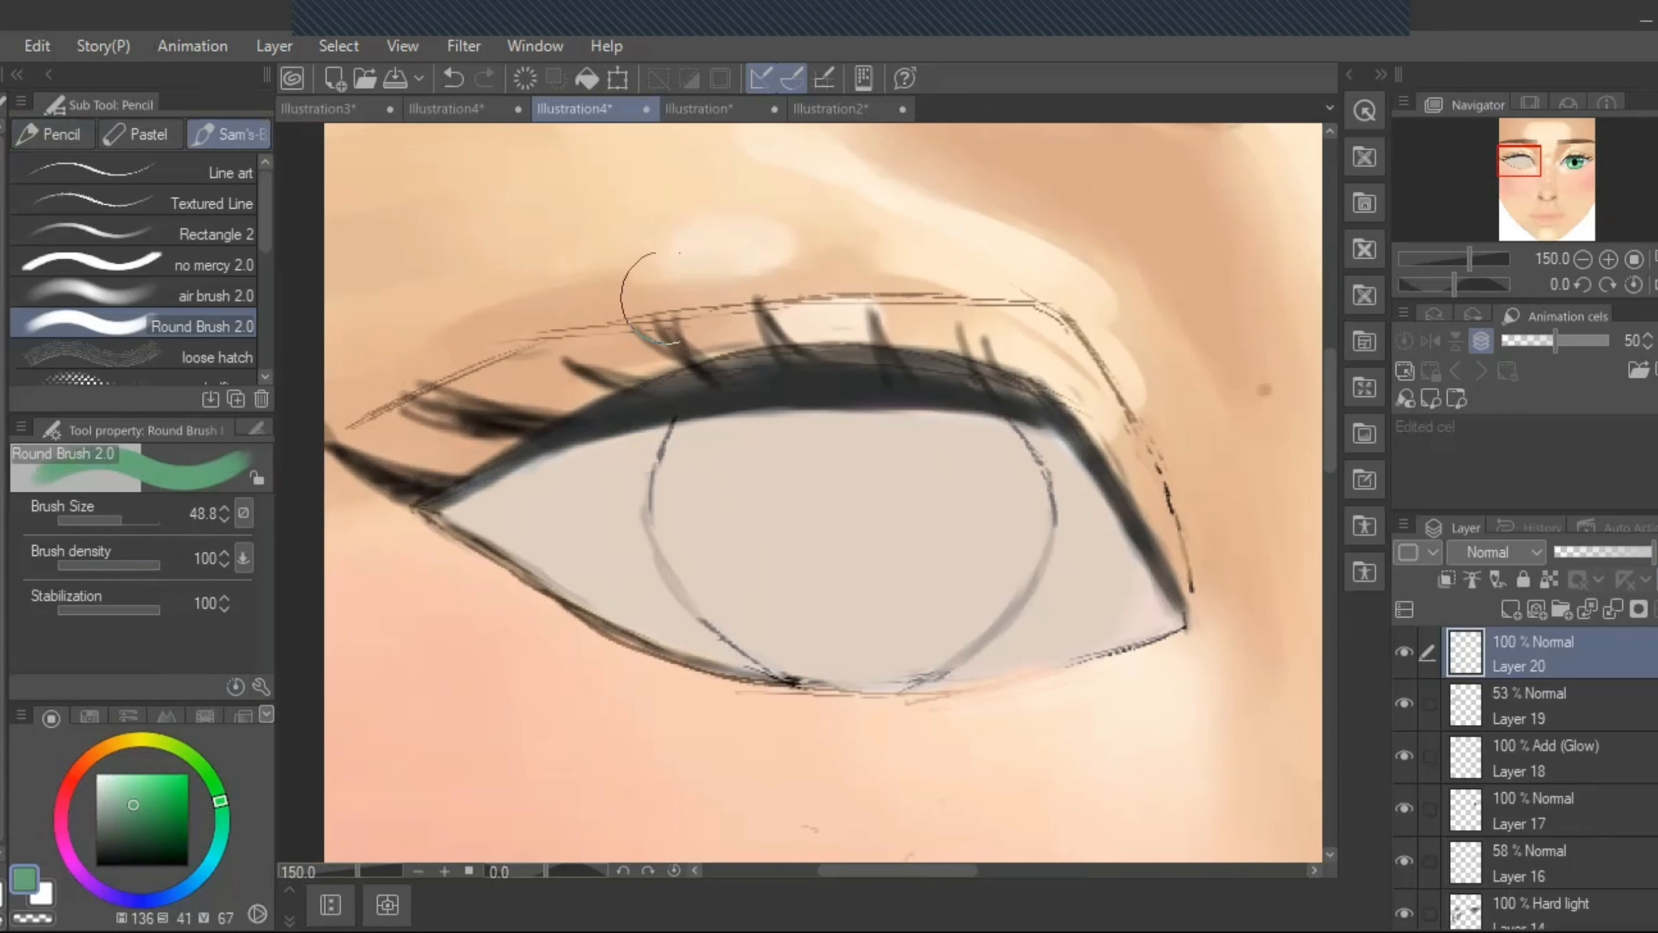
mouse_move(706, 486)
mouse_down()
mouse_move(755, 545)
mouse_move(819, 502)
mouse_move(996, 513)
mouse_move(986, 476)
mouse_move(994, 552)
mouse_move(923, 590)
mouse_move(859, 541)
mouse_move(696, 495)
mouse_move(732, 557)
mouse_move(698, 537)
mouse_move(716, 567)
mouse_move(769, 613)
mouse_move(865, 640)
mouse_move(964, 585)
mouse_move(914, 634)
mouse_move(968, 575)
mouse_move(967, 591)
mouse_move(988, 548)
mouse_move(981, 458)
mouse_move(1004, 504)
mouse_move(919, 482)
mouse_move(755, 483)
mouse_move(779, 481)
mouse_move(807, 522)
mouse_up()
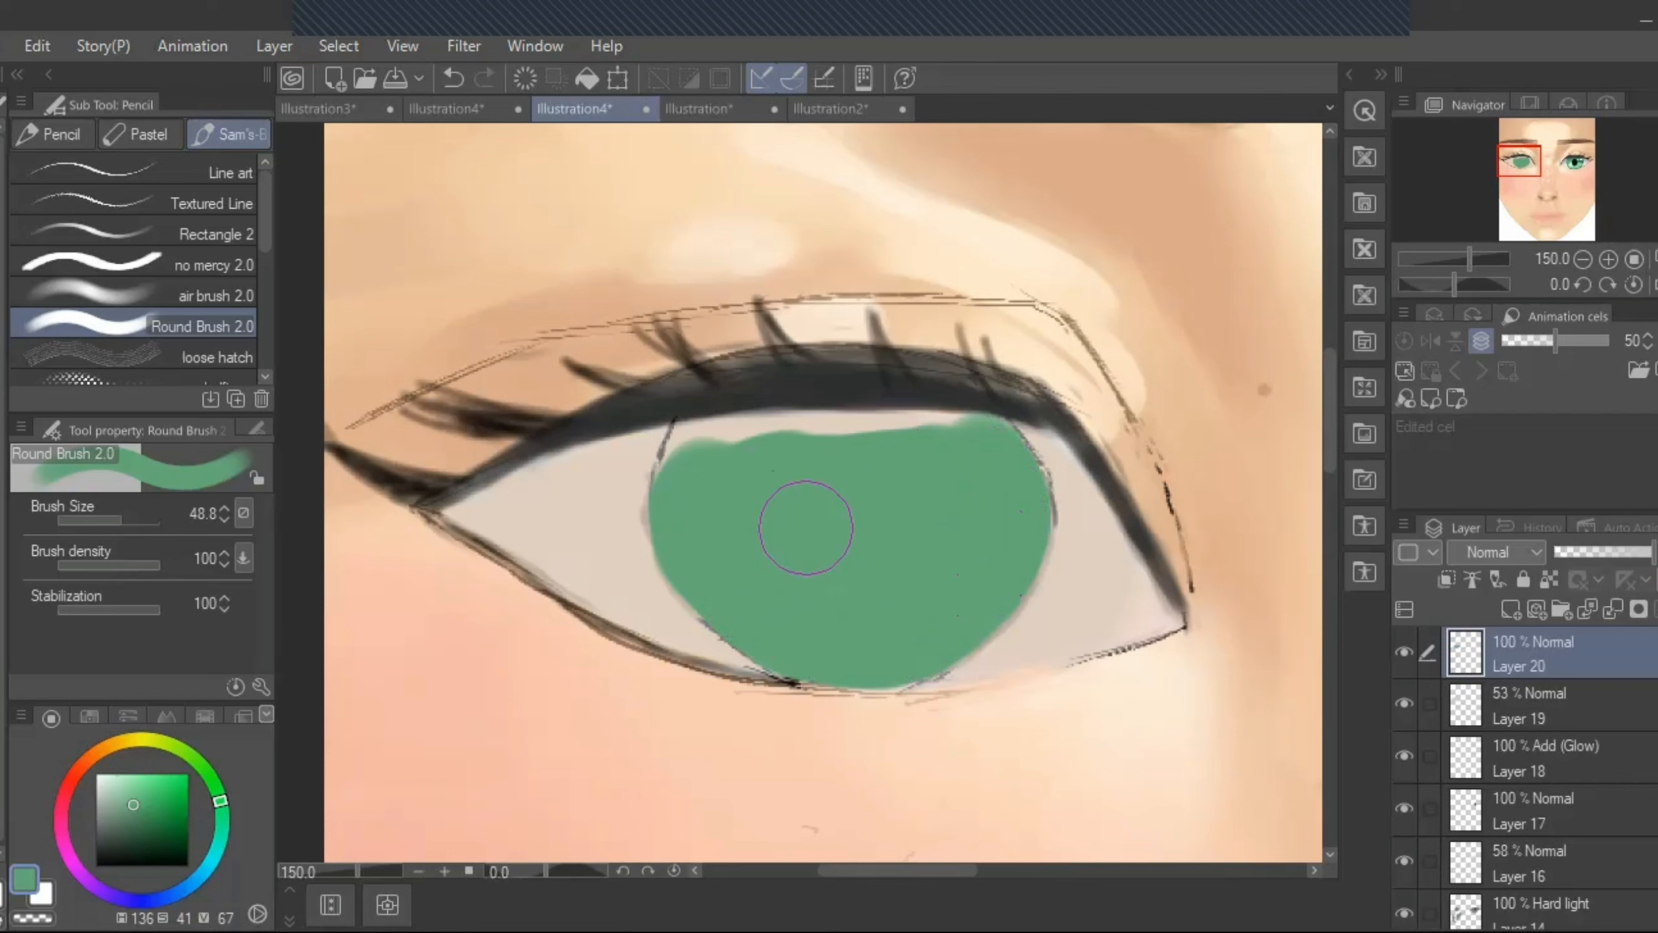
- Extend the green up to the lash line and clean up the iris outline with the brush at size 18.1
drag(122, 521, 114, 522)
click(114, 522)
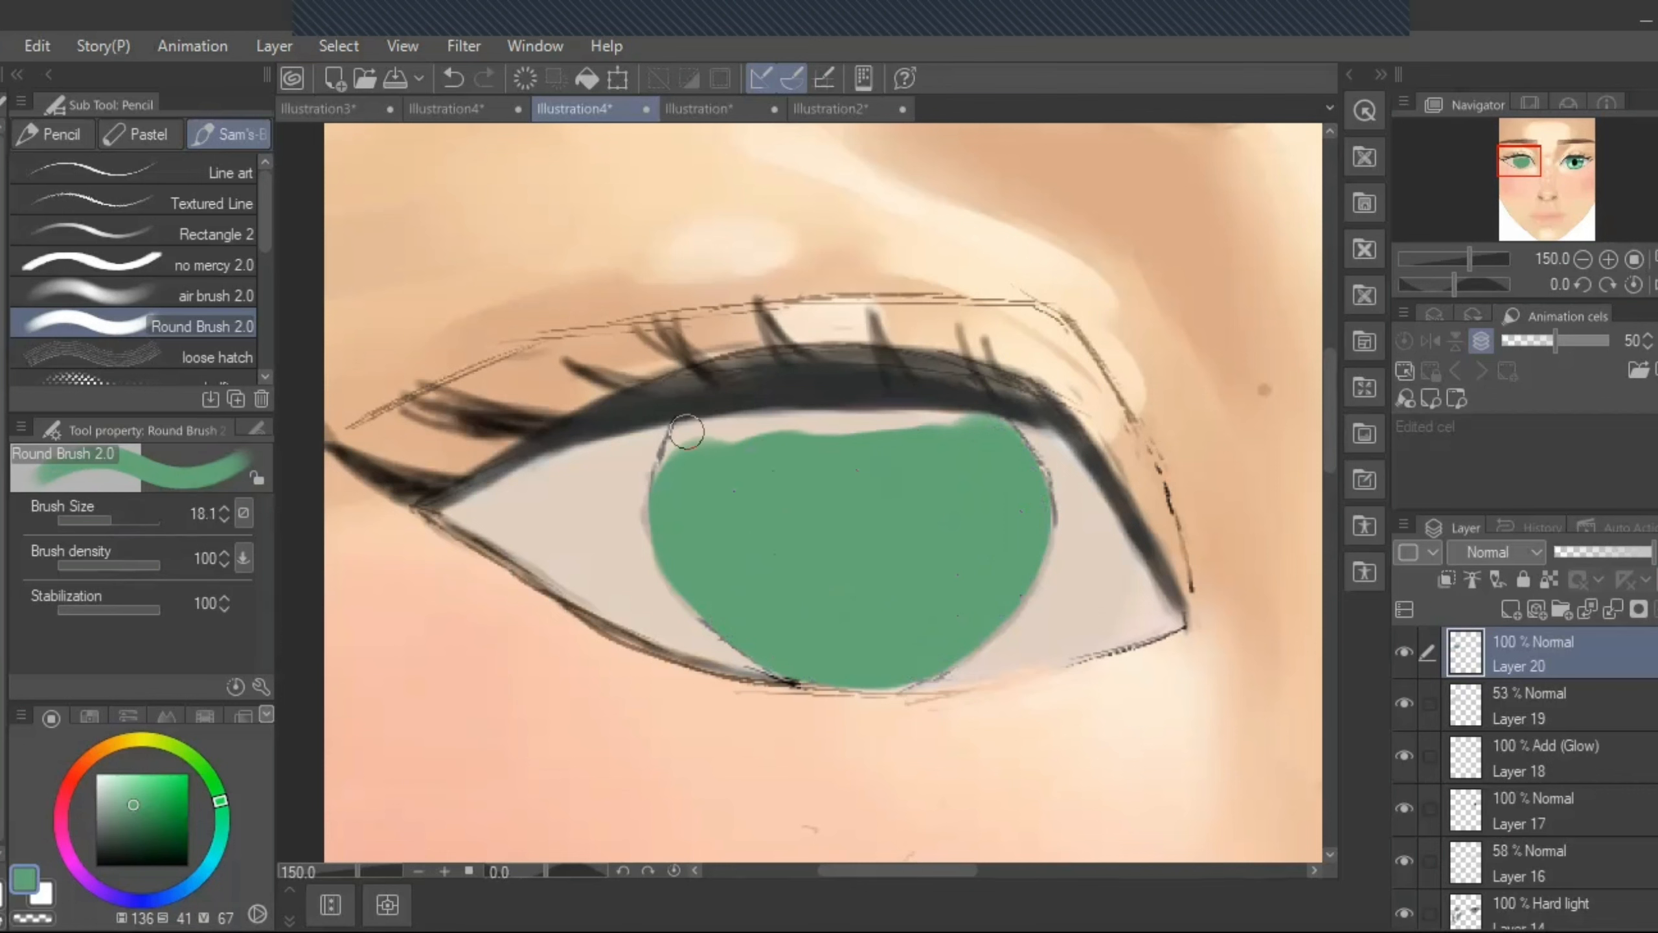
mouse_move(685, 439)
mouse_down()
mouse_move(942, 423)
mouse_move(682, 438)
mouse_move(694, 521)
mouse_move(1009, 440)
mouse_move(1037, 515)
mouse_move(1033, 487)
mouse_move(1015, 574)
mouse_move(952, 648)
mouse_move(870, 667)
mouse_up()
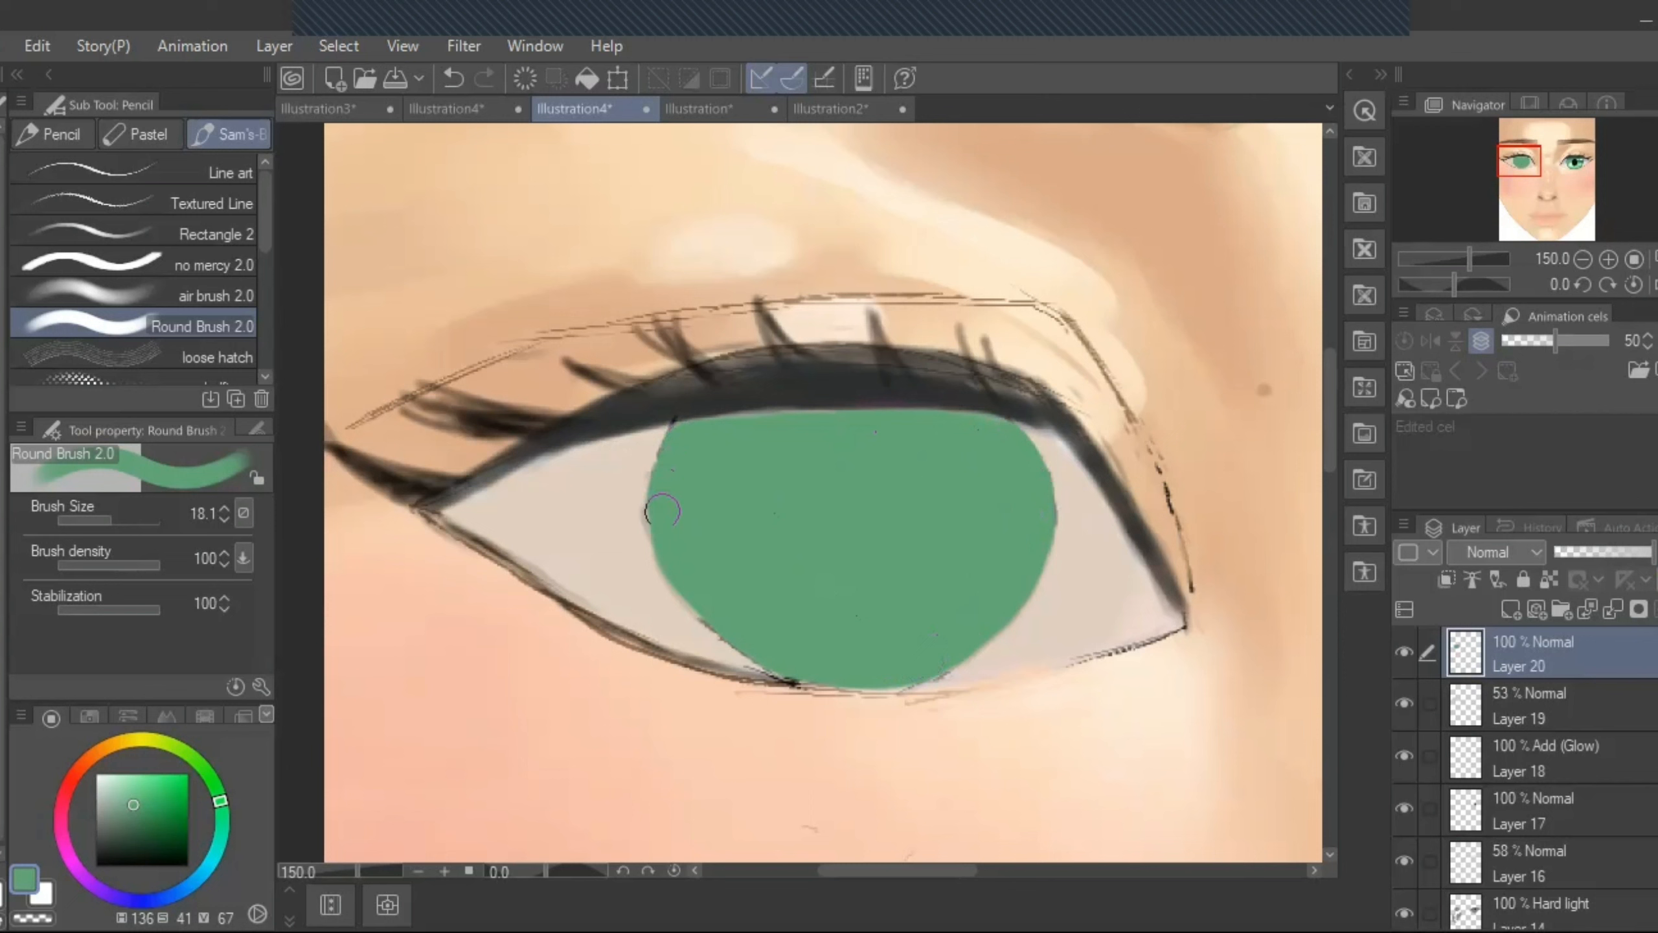
mouse_move(663, 512)
mouse_down()
mouse_move(682, 573)
mouse_move(739, 632)
mouse_up()
- Restore the eye-white layer to 100% opacity and lock the transparent pixels of the iris layer, Layer 20
click(1524, 707)
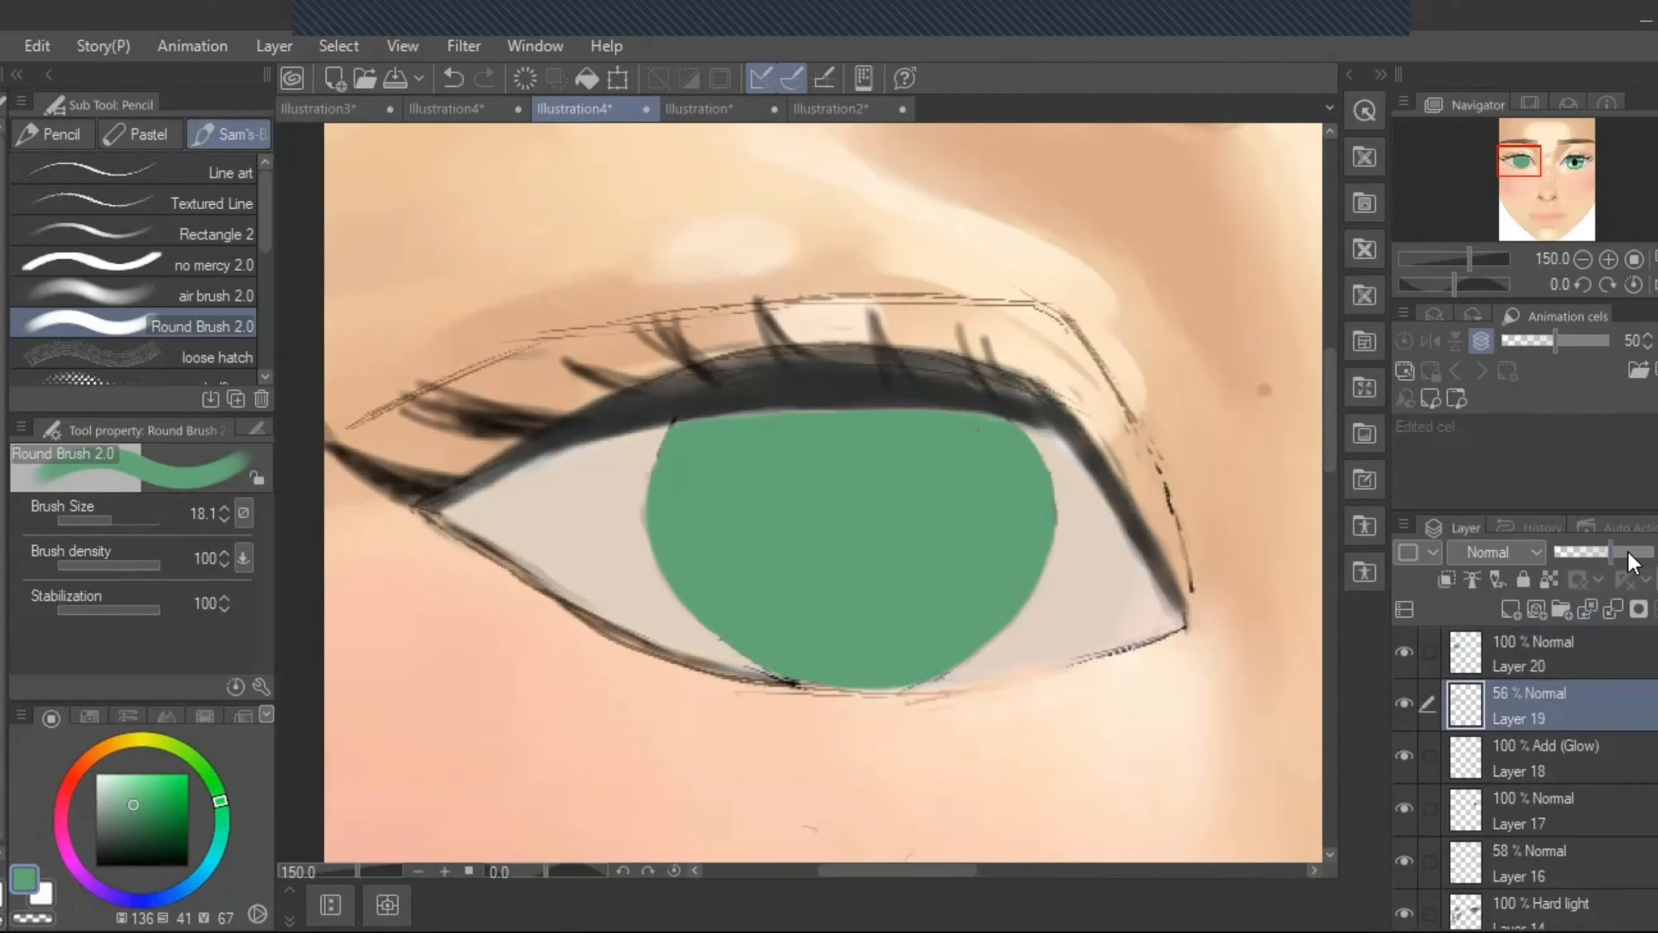
drag(1627, 552, 1655, 554)
click(1516, 641)
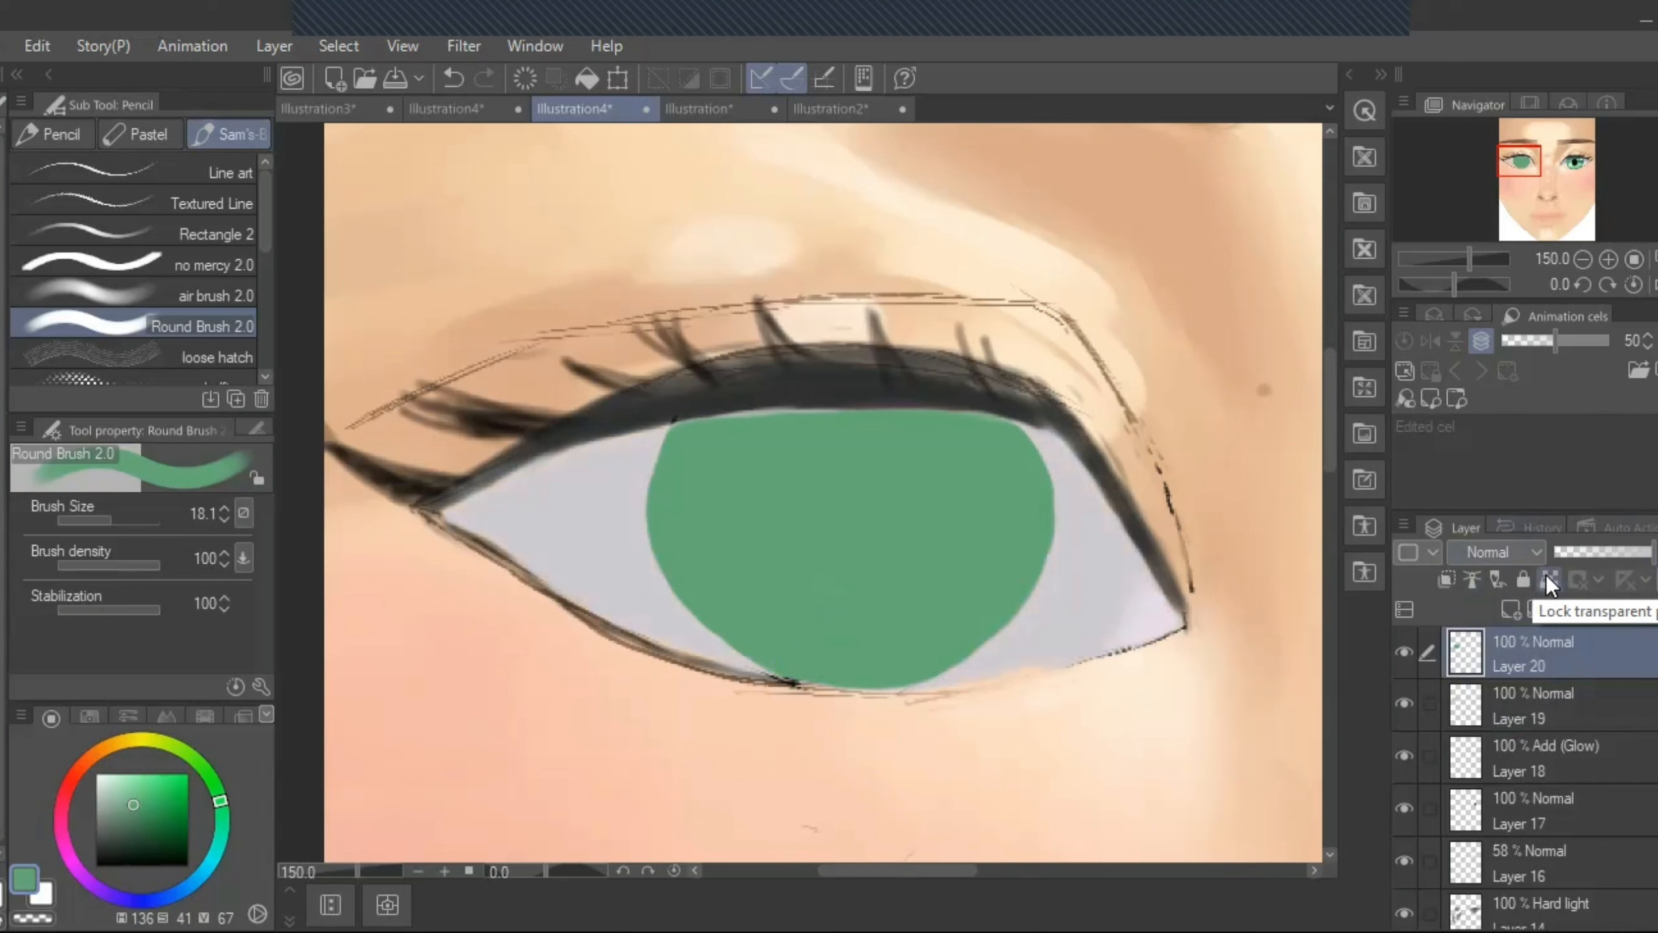
click(1548, 579)
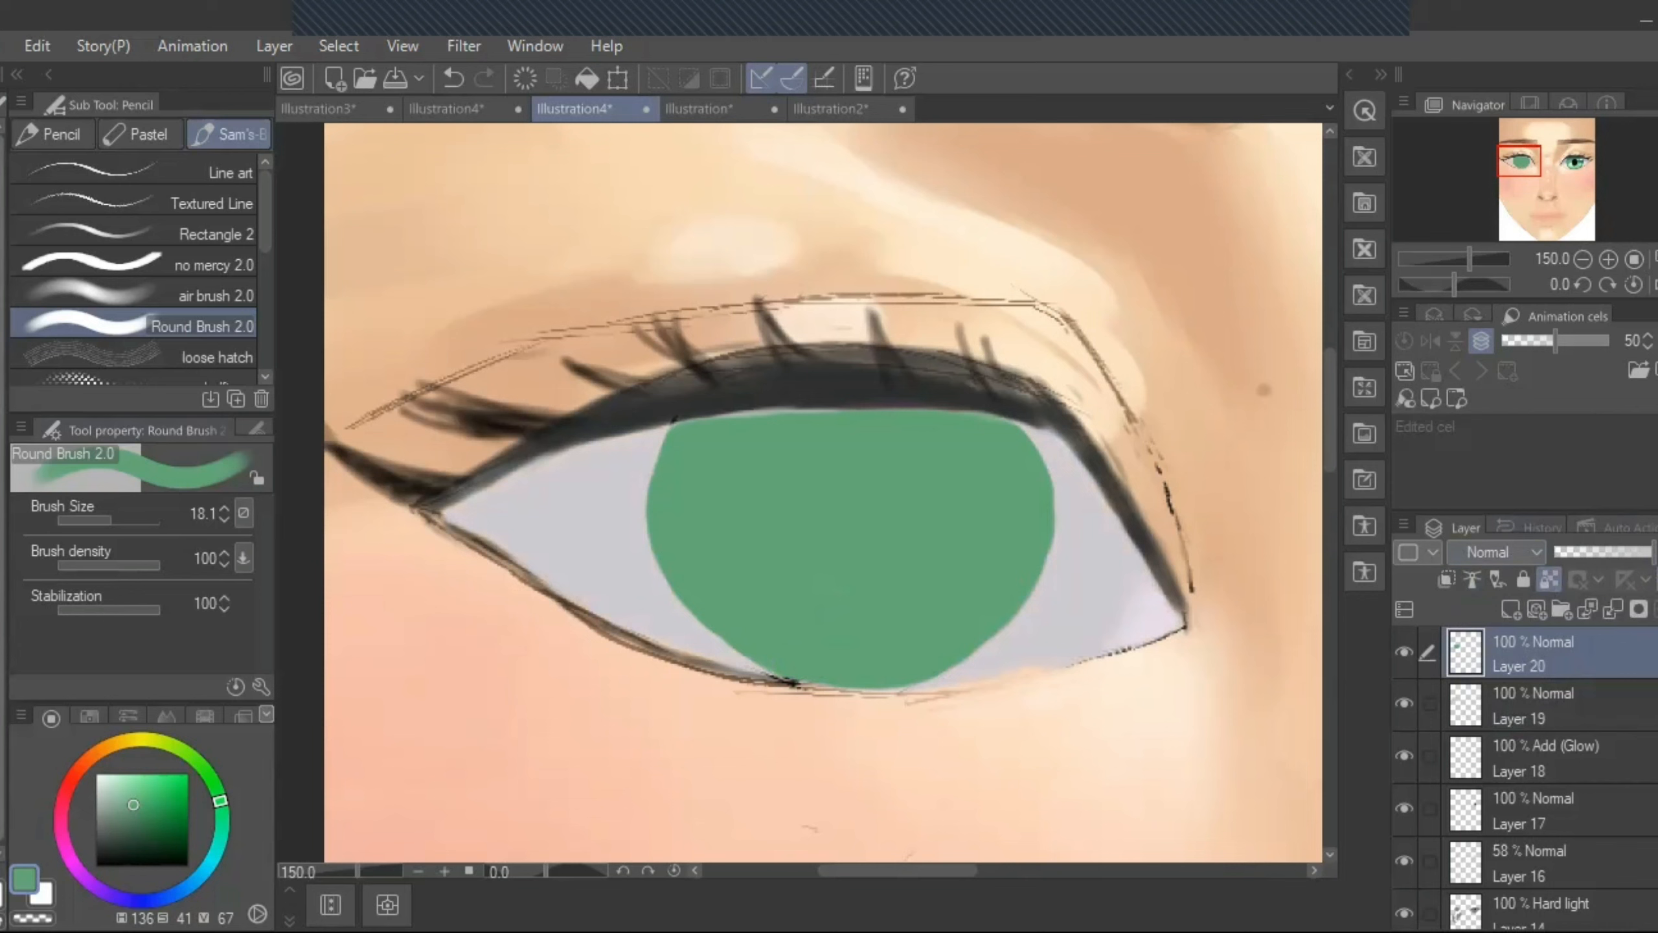
- Airbrush the iris with air brush 2.0 at size 80, using dark green across its upper-left area and brighter green over the lower part
click(208, 288)
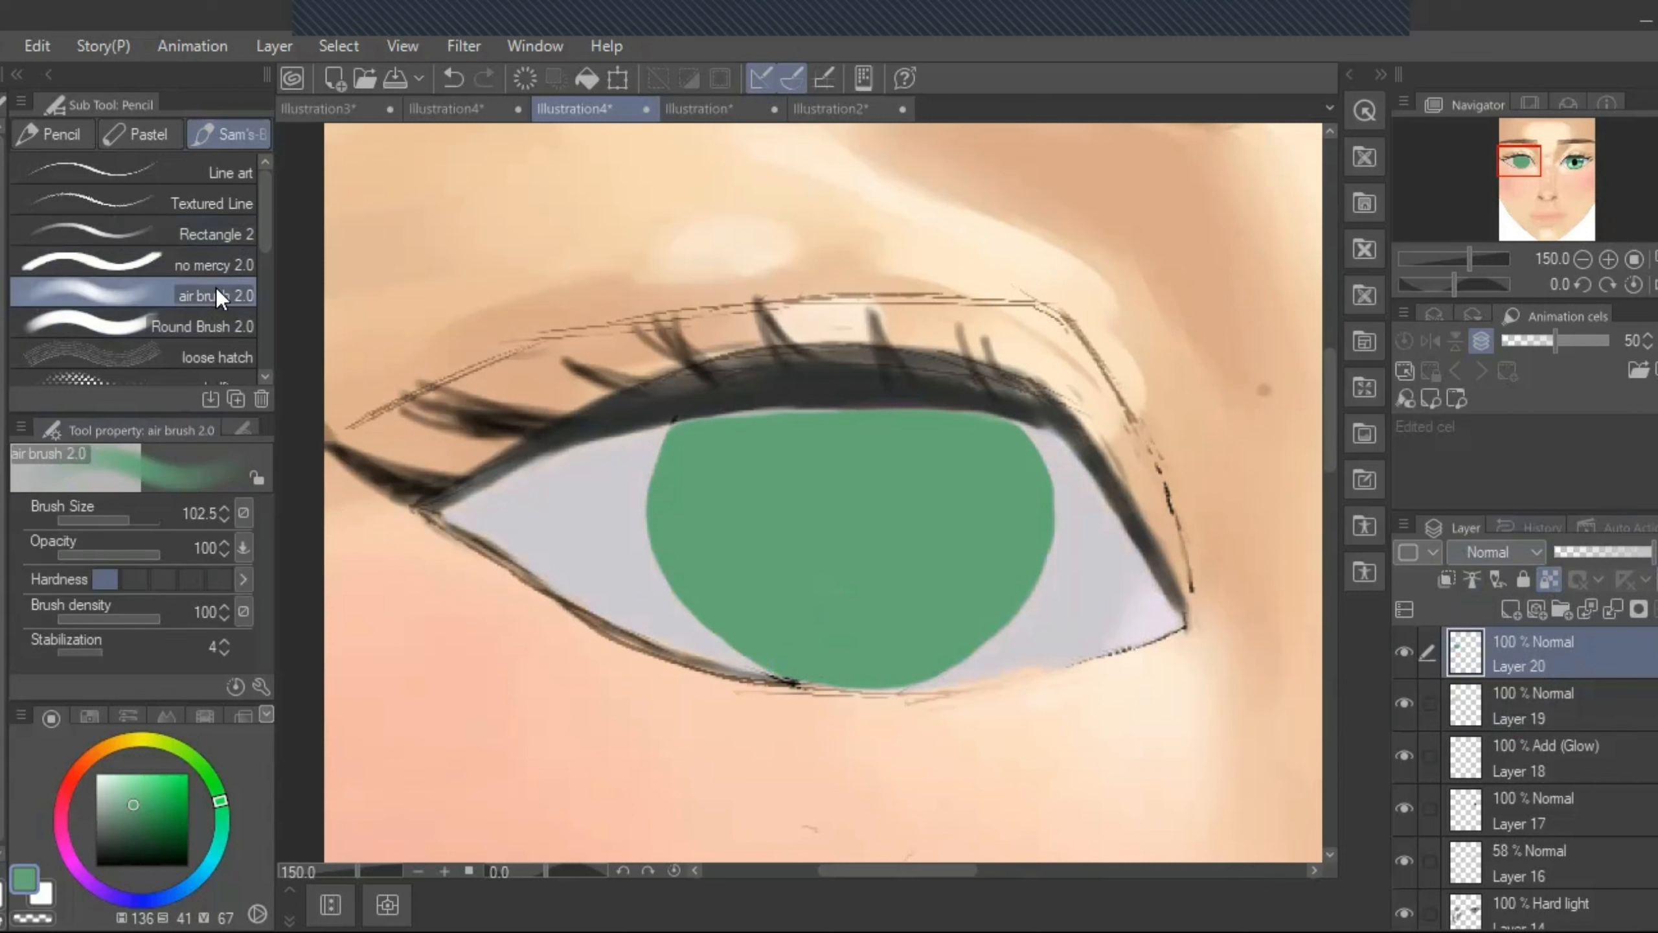
drag(130, 514, 127, 511)
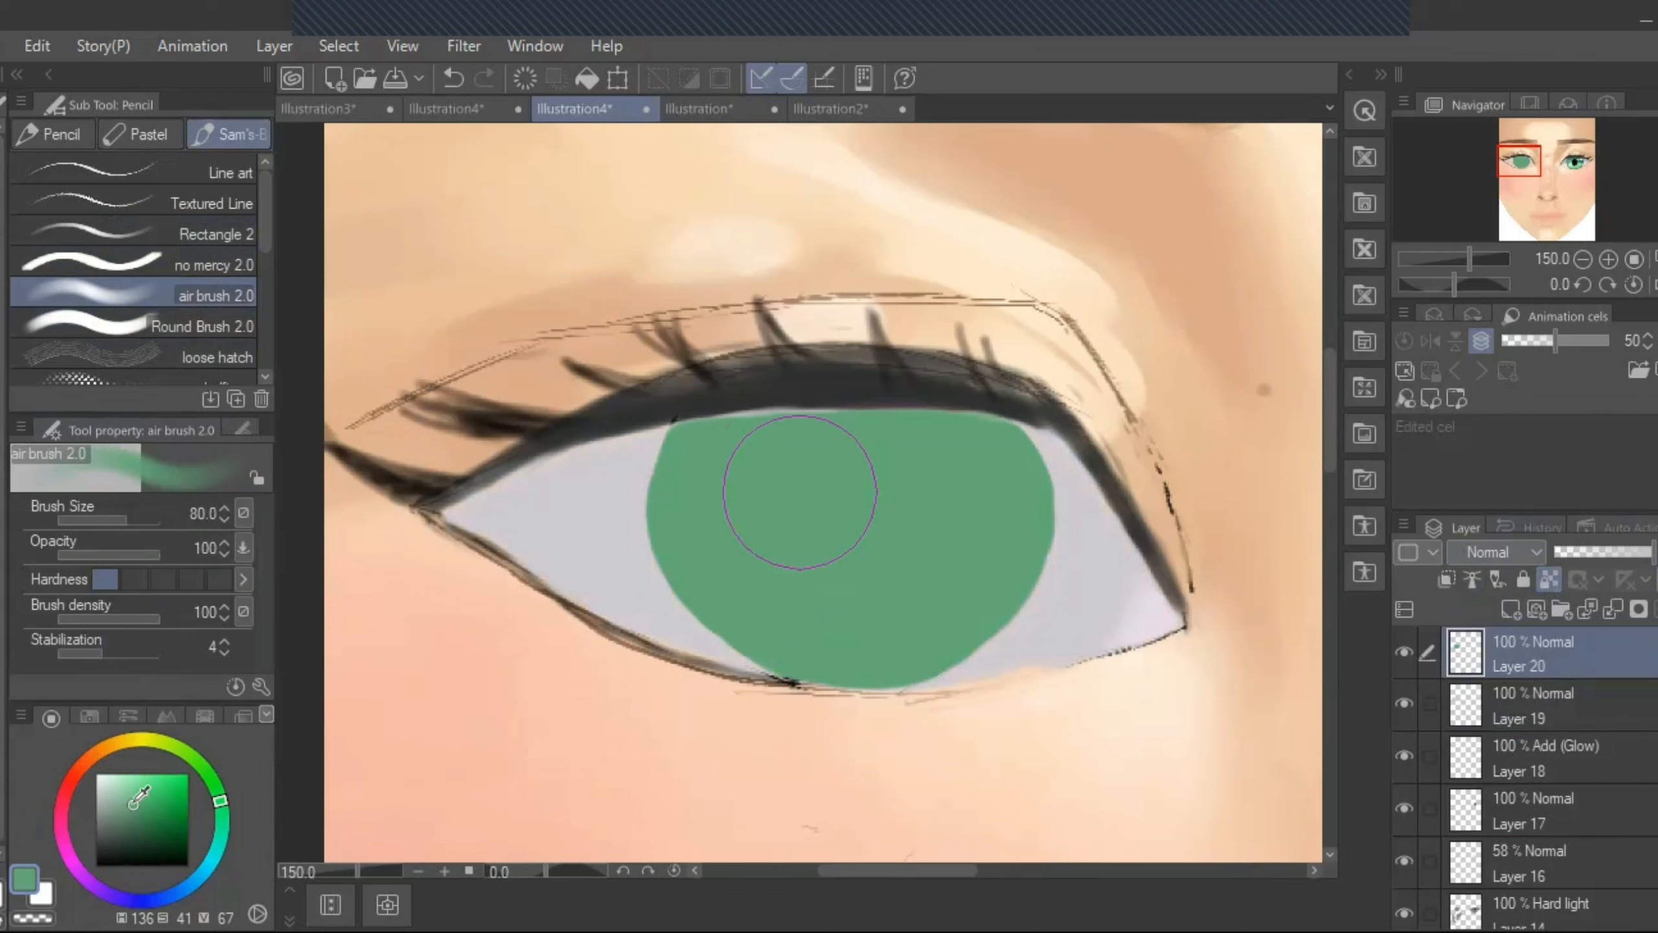
drag(141, 814, 157, 835)
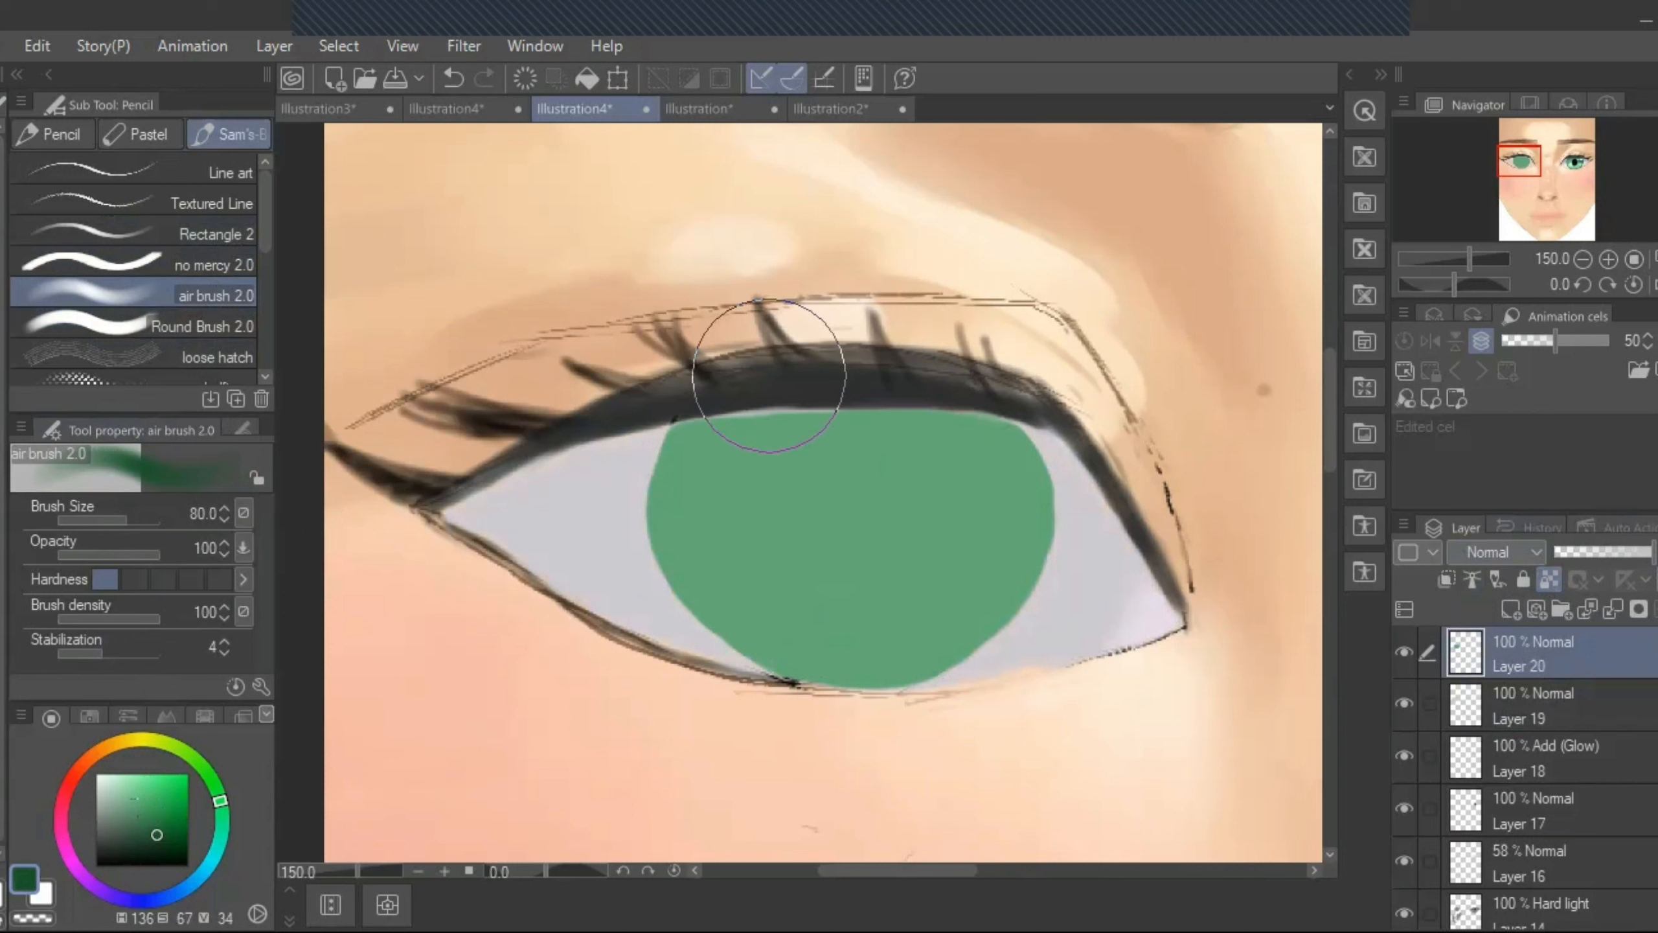
mouse_move(777, 384)
mouse_down()
mouse_move(900, 387)
mouse_move(768, 440)
mouse_move(844, 401)
mouse_move(764, 438)
mouse_move(776, 415)
mouse_move(716, 480)
mouse_move(753, 432)
mouse_move(720, 464)
mouse_move(878, 387)
mouse_move(824, 406)
mouse_move(955, 391)
mouse_move(894, 397)
mouse_move(1028, 417)
mouse_move(933, 390)
mouse_move(773, 418)
mouse_move(795, 394)
mouse_move(707, 485)
mouse_move(718, 448)
mouse_move(691, 450)
mouse_move(706, 454)
mouse_move(640, 527)
mouse_move(889, 416)
mouse_move(809, 431)
mouse_move(796, 439)
mouse_move(966, 419)
mouse_move(780, 460)
mouse_move(797, 438)
mouse_move(833, 433)
mouse_move(684, 531)
mouse_move(741, 477)
mouse_move(721, 472)
mouse_move(707, 498)
mouse_move(823, 438)
mouse_move(641, 567)
mouse_move(723, 485)
mouse_move(846, 445)
mouse_move(600, 545)
mouse_move(730, 520)
mouse_move(864, 443)
mouse_move(724, 487)
mouse_move(637, 570)
mouse_up()
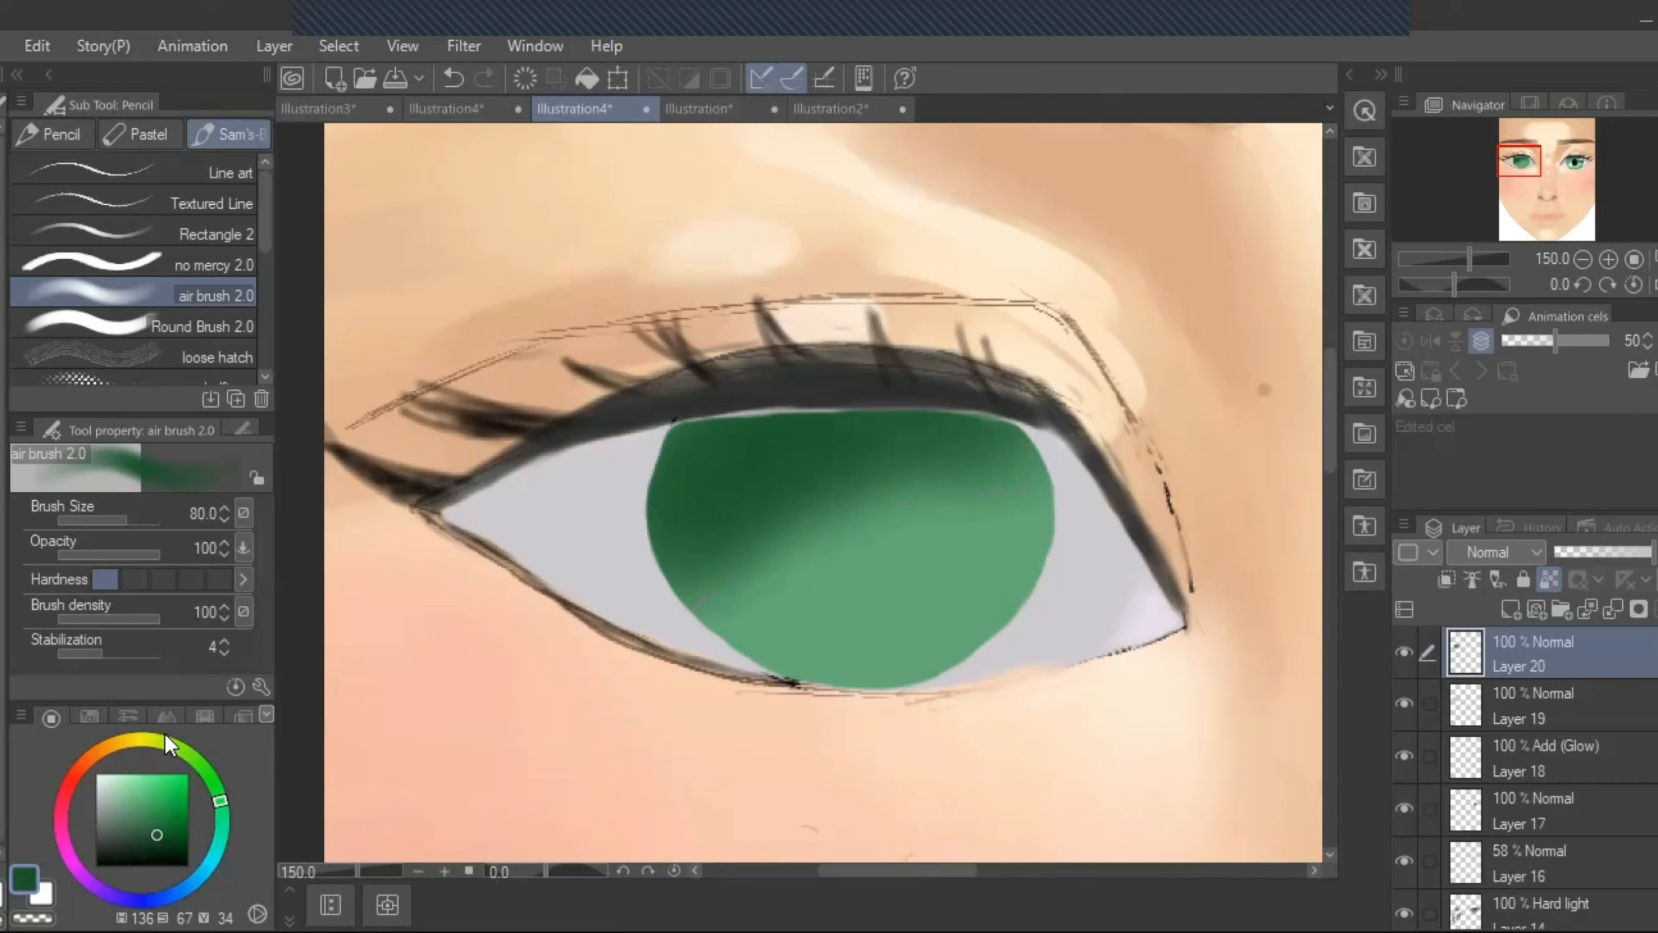
click(144, 800)
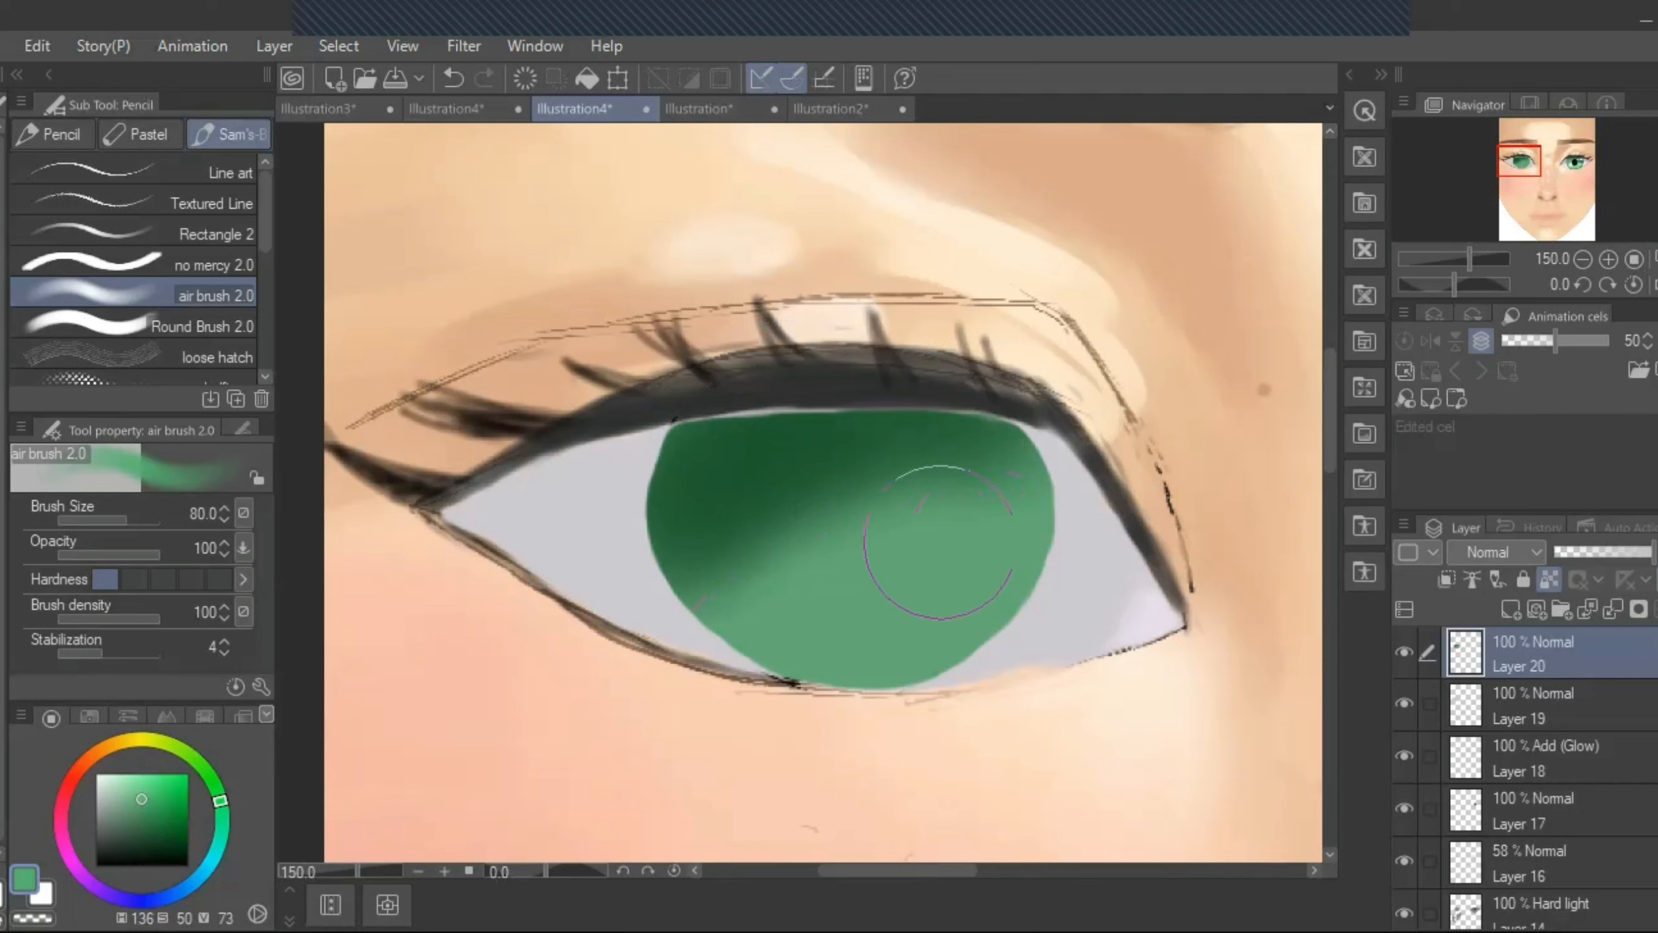
mouse_move(912, 592)
mouse_down()
mouse_move(987, 547)
mouse_move(845, 641)
mouse_move(950, 554)
mouse_move(807, 632)
mouse_move(956, 546)
mouse_move(759, 646)
mouse_move(979, 551)
mouse_move(873, 627)
mouse_move(1004, 534)
mouse_move(944, 629)
mouse_move(976, 551)
mouse_move(810, 670)
mouse_move(883, 580)
mouse_move(746, 673)
mouse_move(983, 538)
mouse_move(818, 665)
mouse_move(793, 625)
mouse_up()
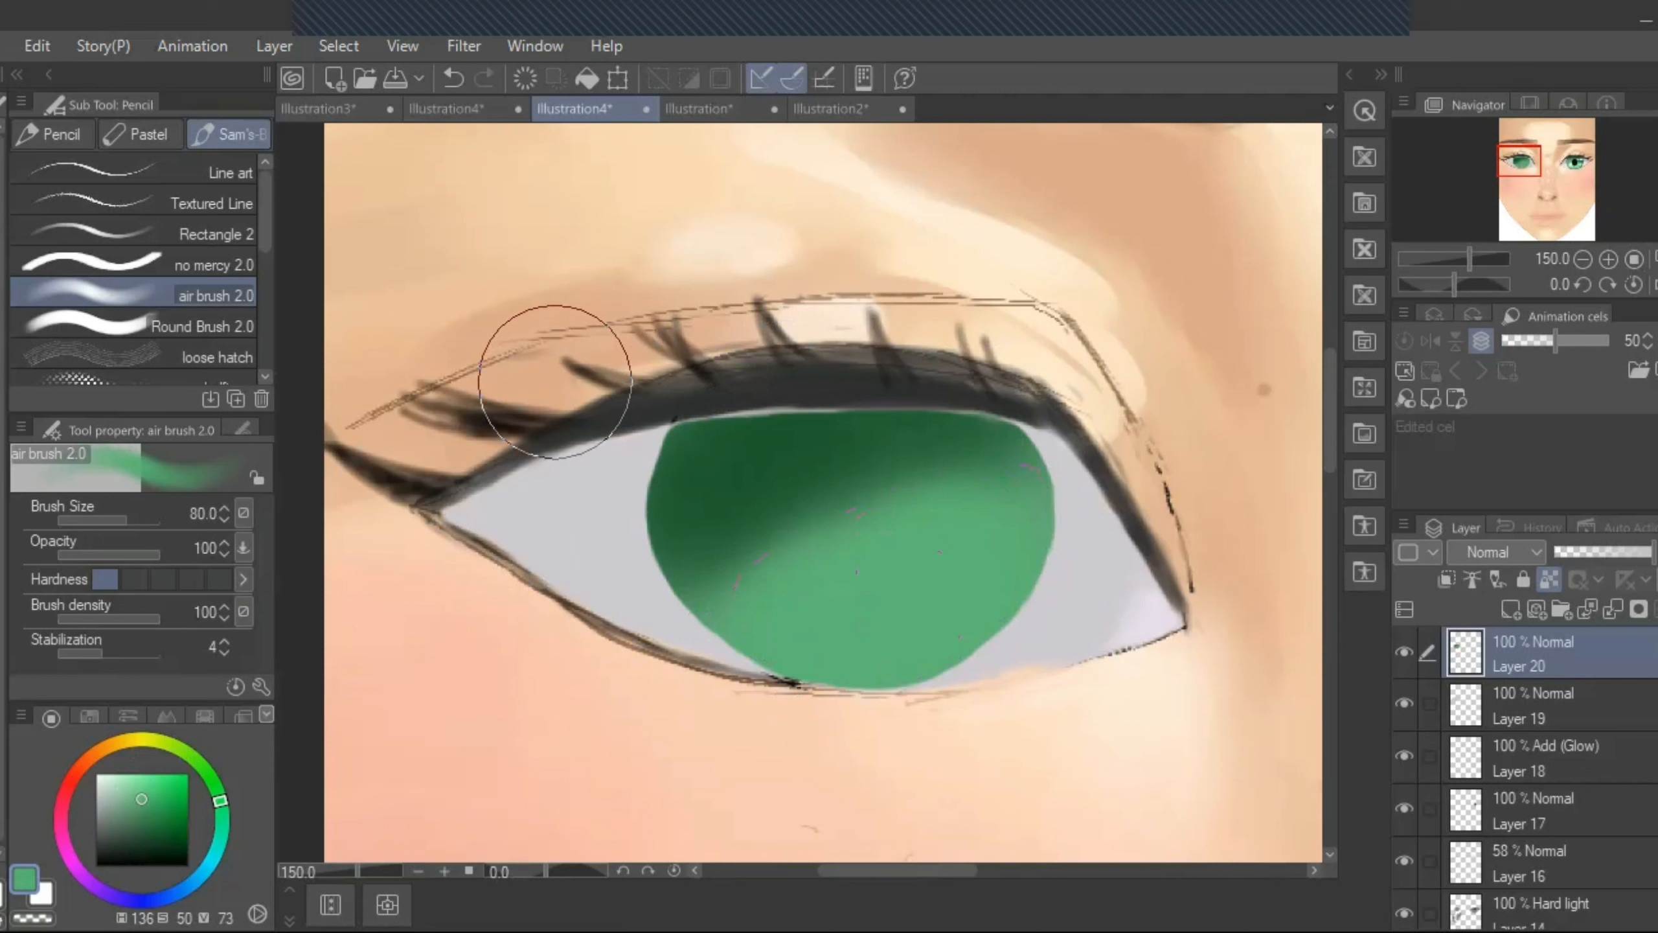
- Add a new raster layer above the iris layer and set its blending mode to Hard light
click(274, 44)
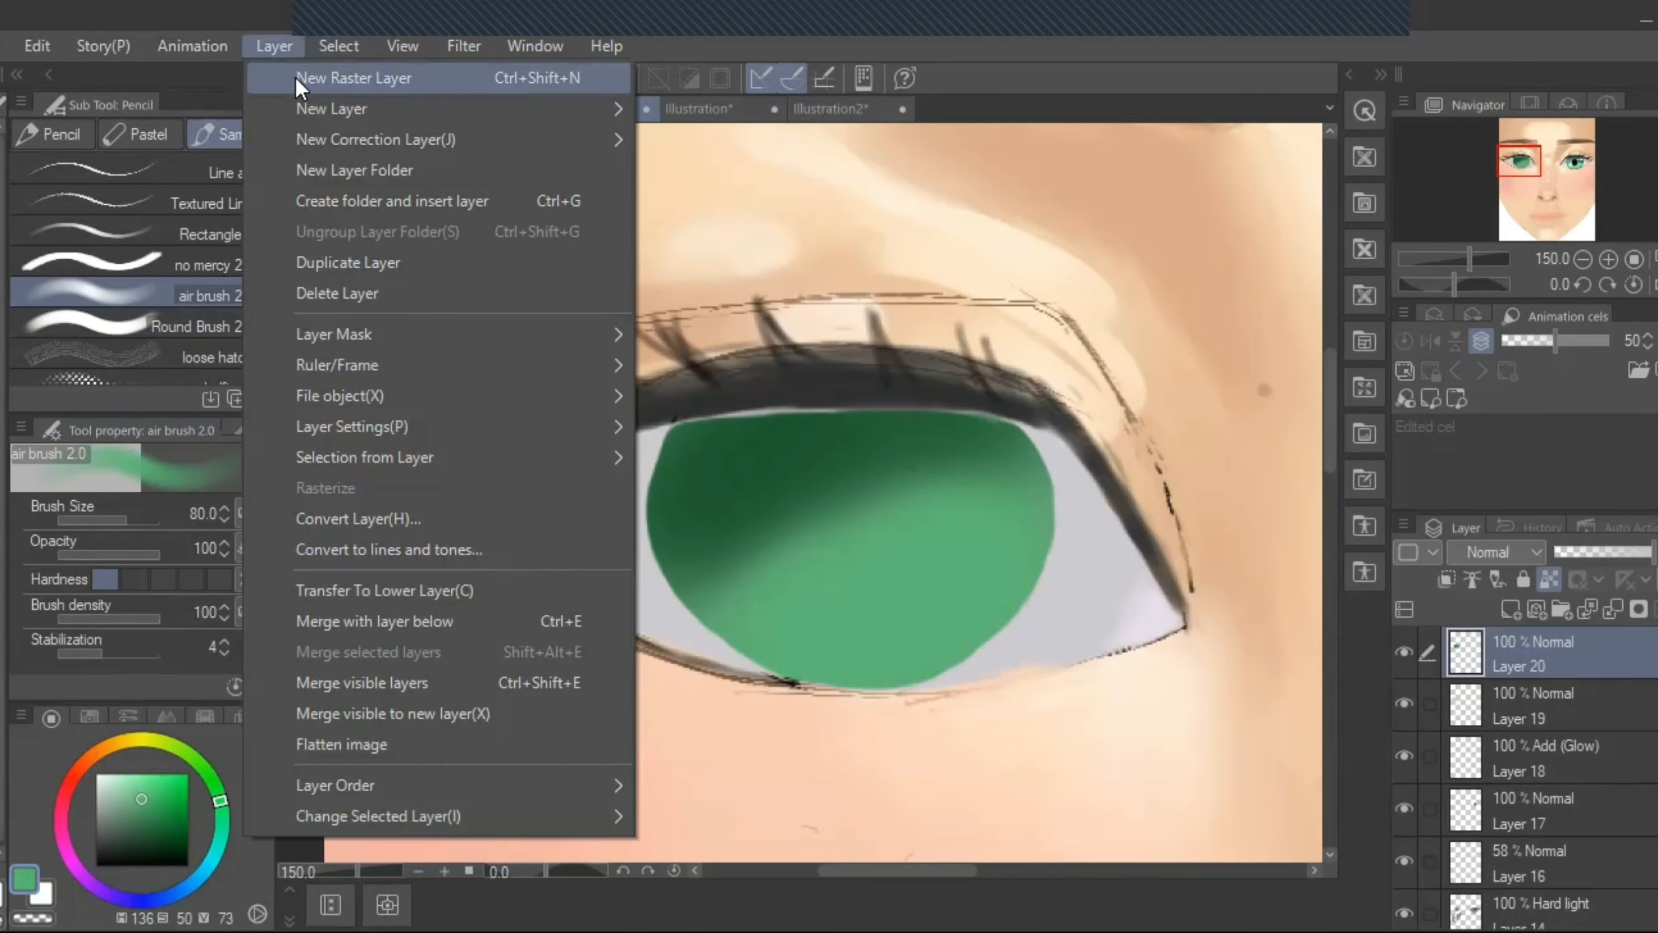
click(295, 78)
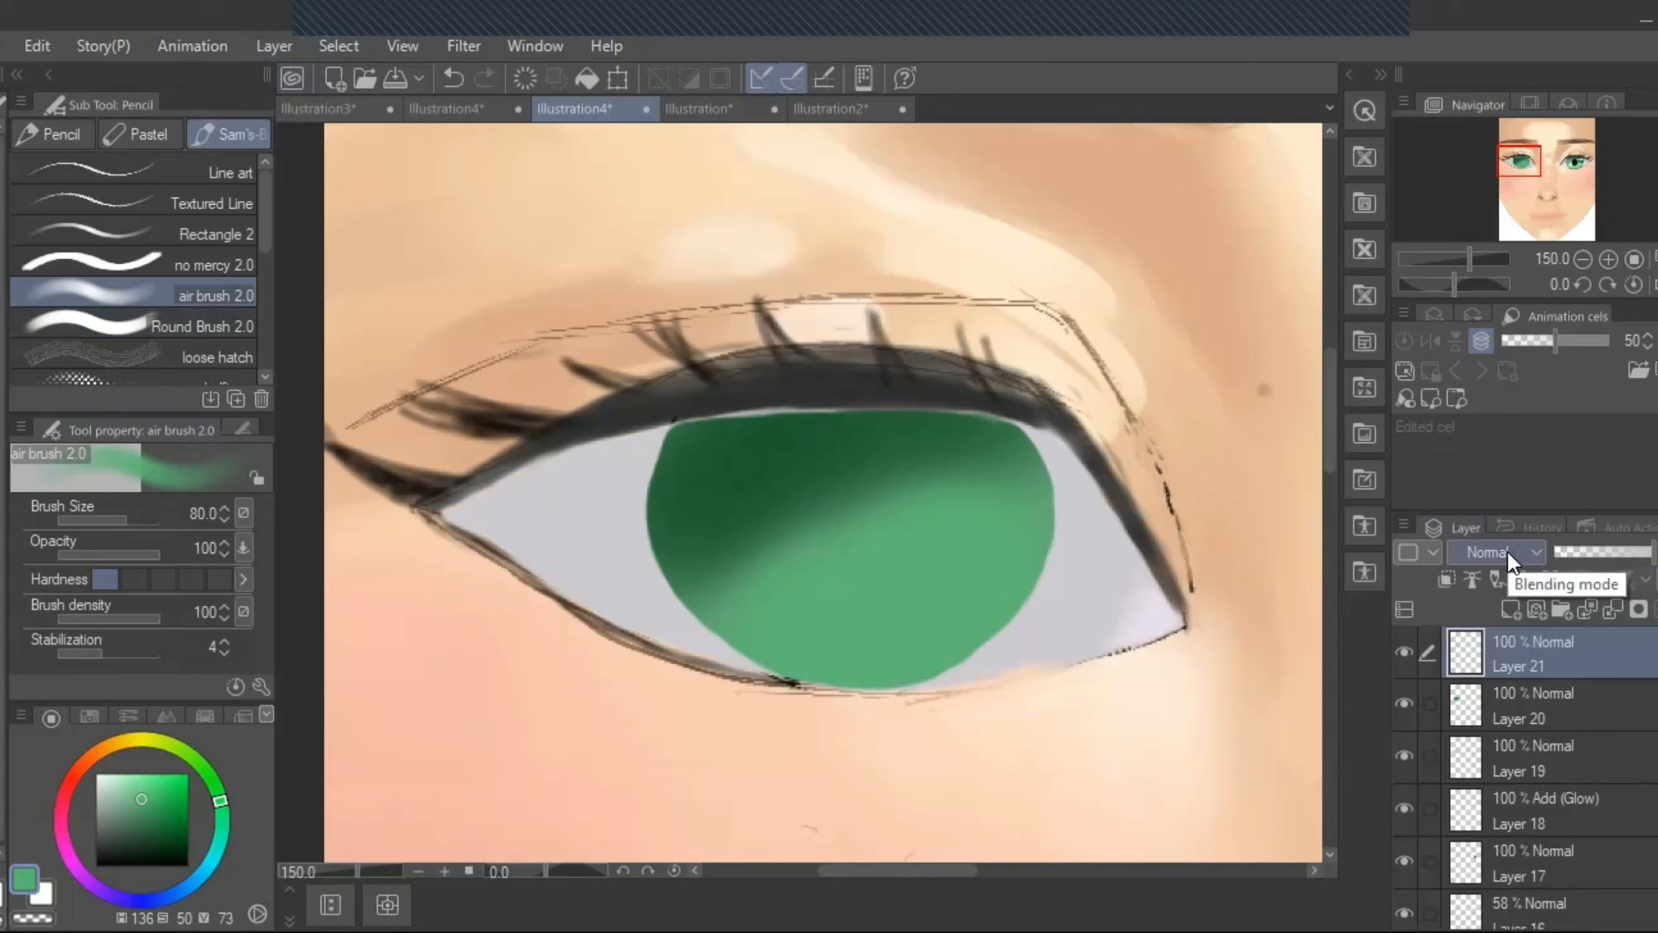
click(1506, 552)
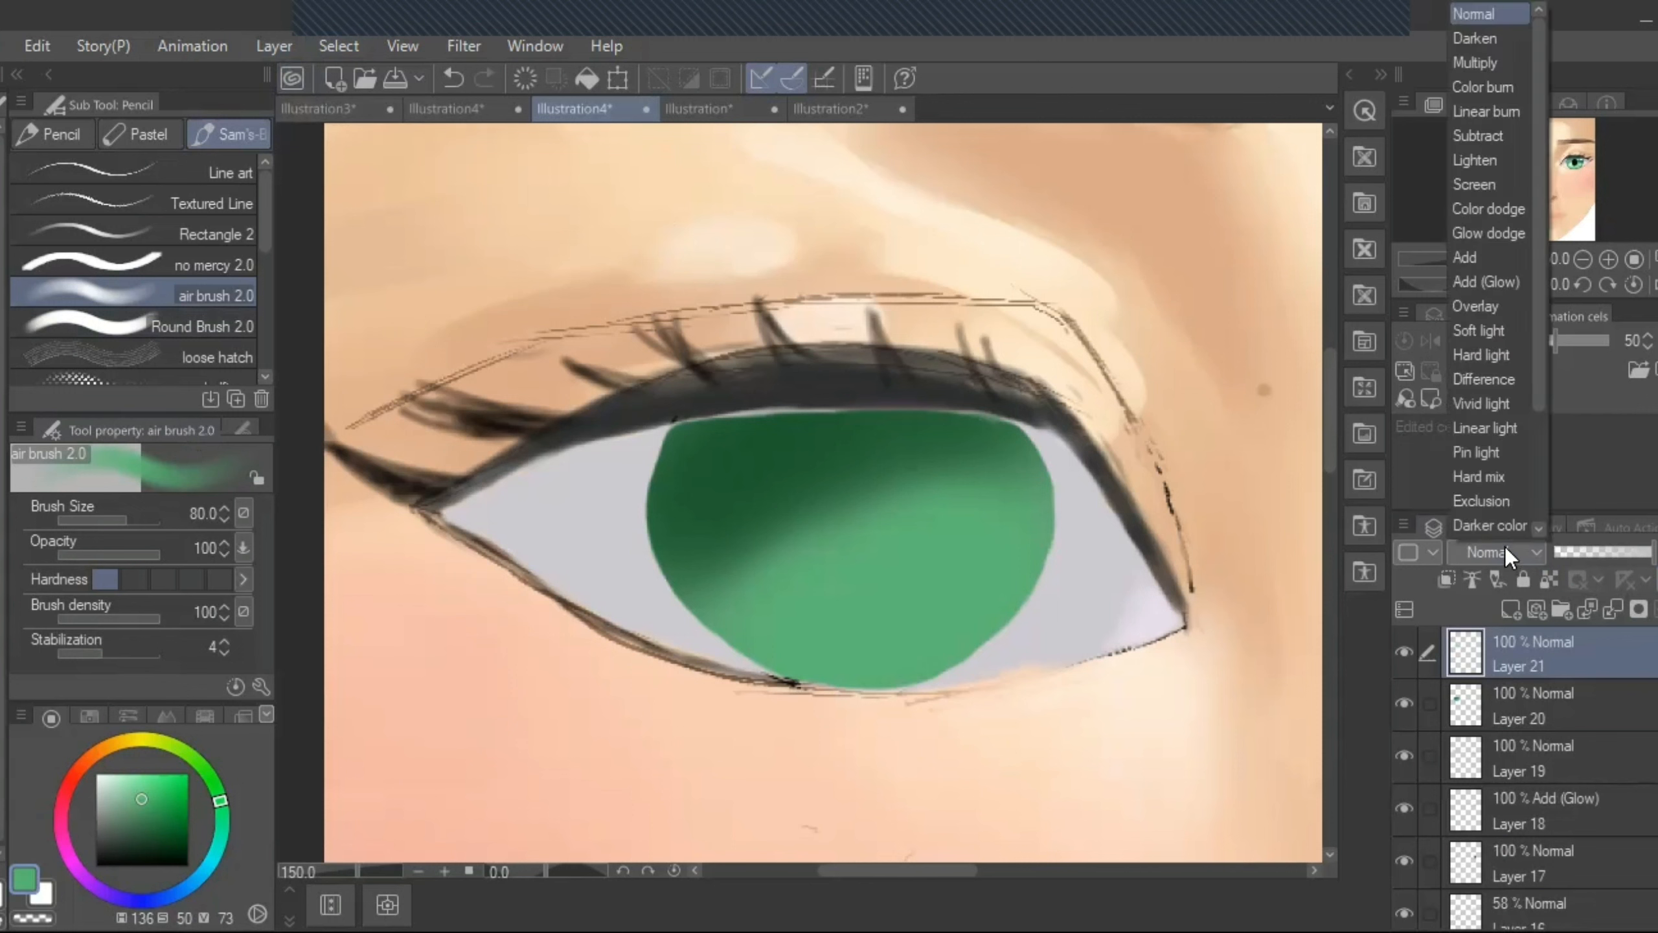
click(1492, 356)
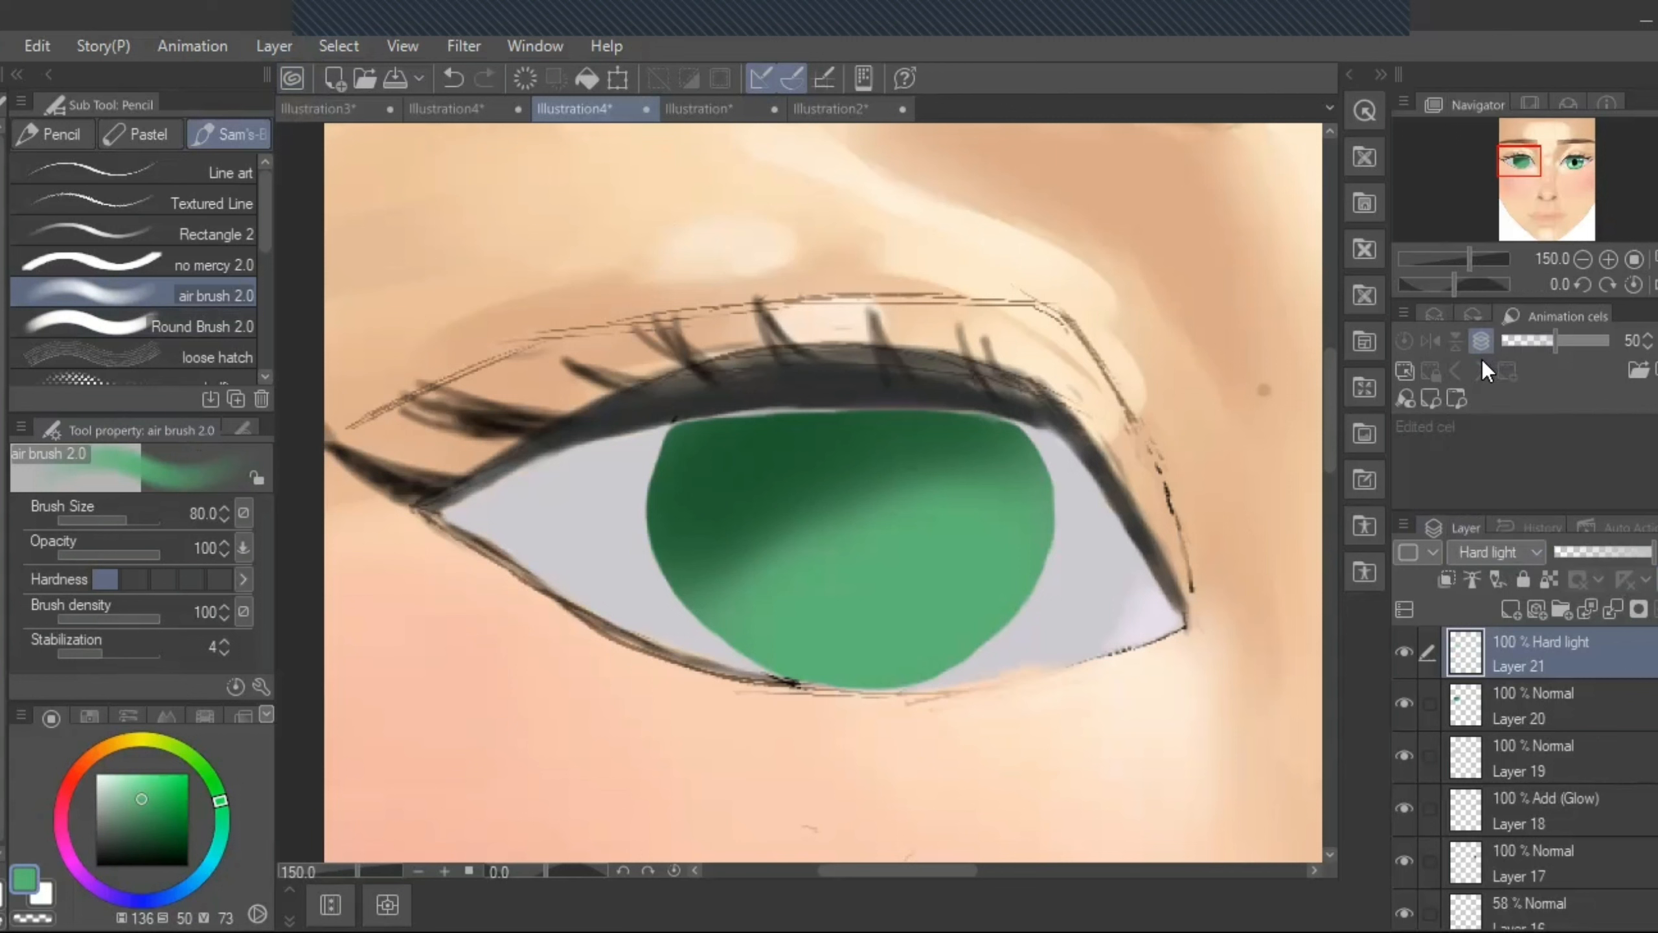
- Paint a muted purple shadow (hue 262, saturation 21, value 53) across the eye's upper part with Round Brush 2.0 at size 29.7
click(208, 326)
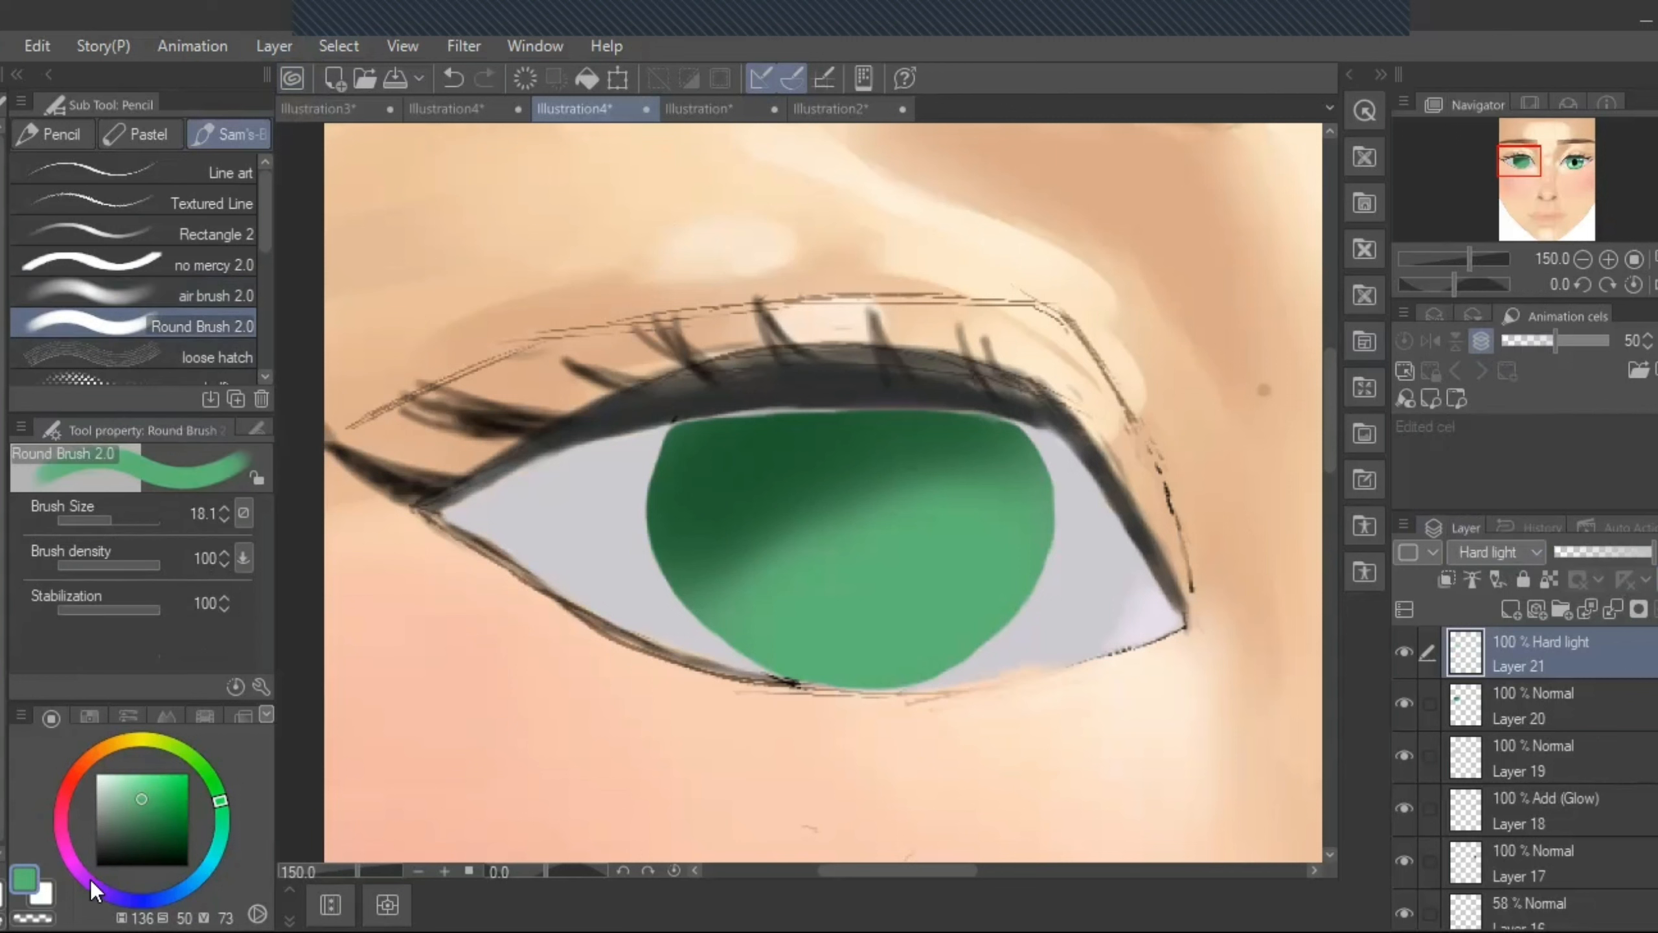
click(111, 895)
click(115, 817)
click(117, 521)
mouse_move(491, 508)
mouse_down()
mouse_move(650, 454)
mouse_move(819, 426)
mouse_move(768, 432)
mouse_move(1003, 441)
mouse_move(1101, 521)
mouse_move(1033, 456)
mouse_move(915, 441)
mouse_move(1063, 505)
mouse_move(865, 458)
mouse_move(674, 475)
mouse_move(901, 456)
mouse_move(712, 462)
mouse_move(577, 493)
mouse_move(508, 530)
mouse_move(769, 423)
mouse_move(689, 437)
mouse_move(790, 426)
mouse_move(1024, 443)
mouse_move(997, 465)
mouse_up()
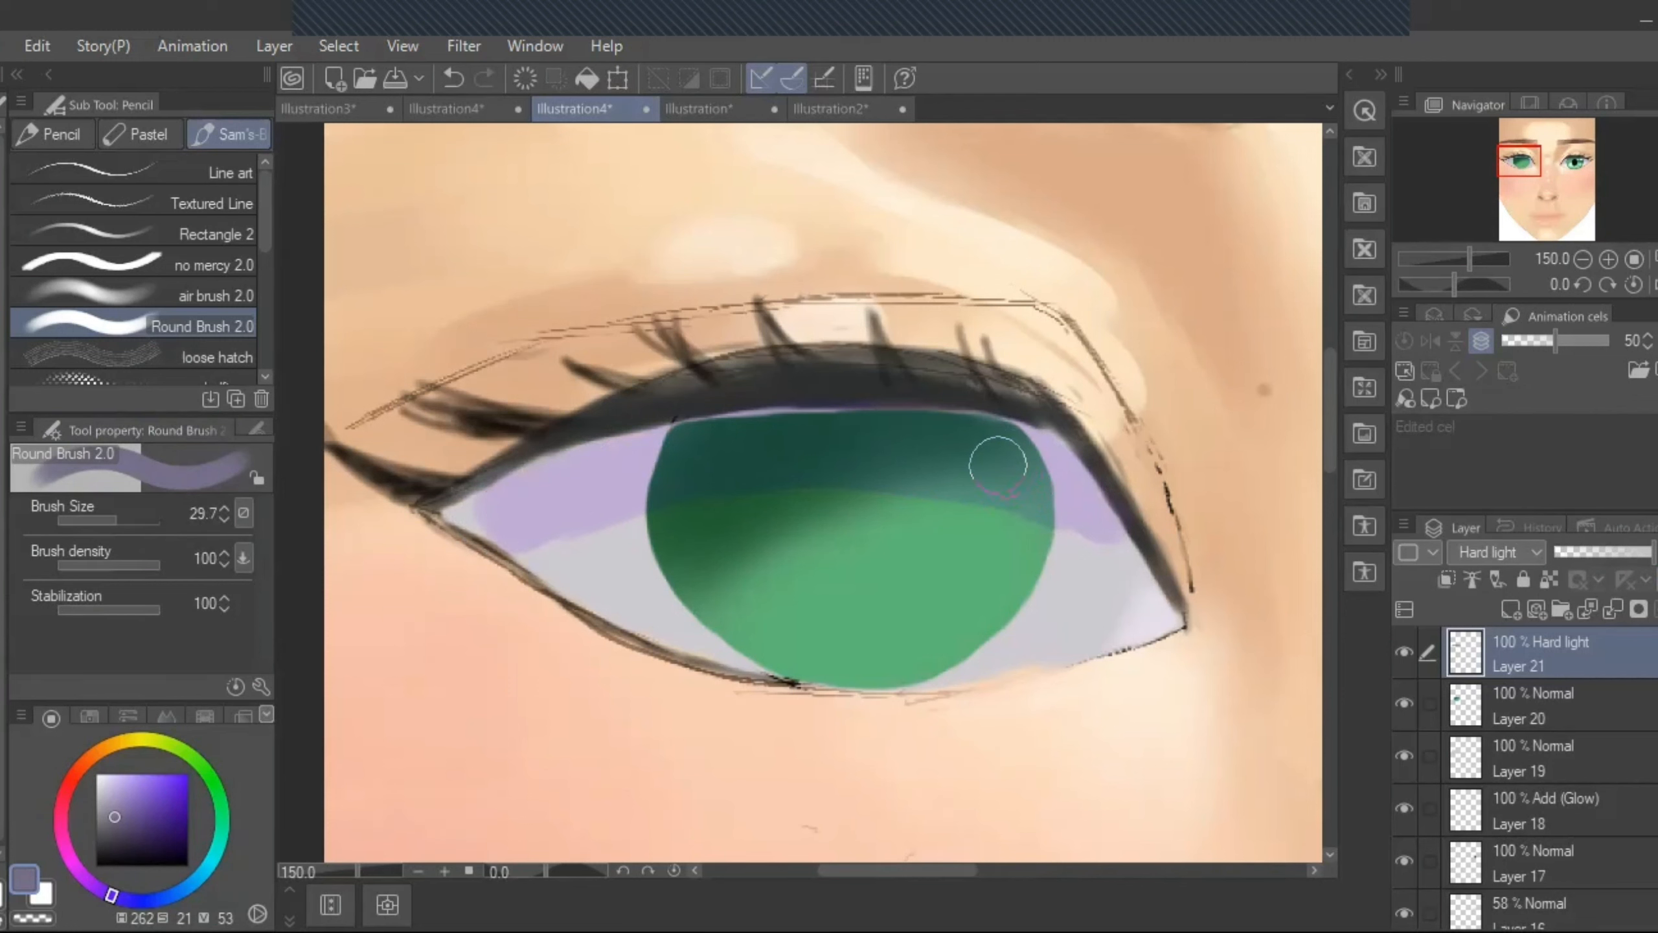
- Extend the purple shadow into both eye corners and along the lower-left rim with the brush at size 9.8
drag(140, 521, 109, 519)
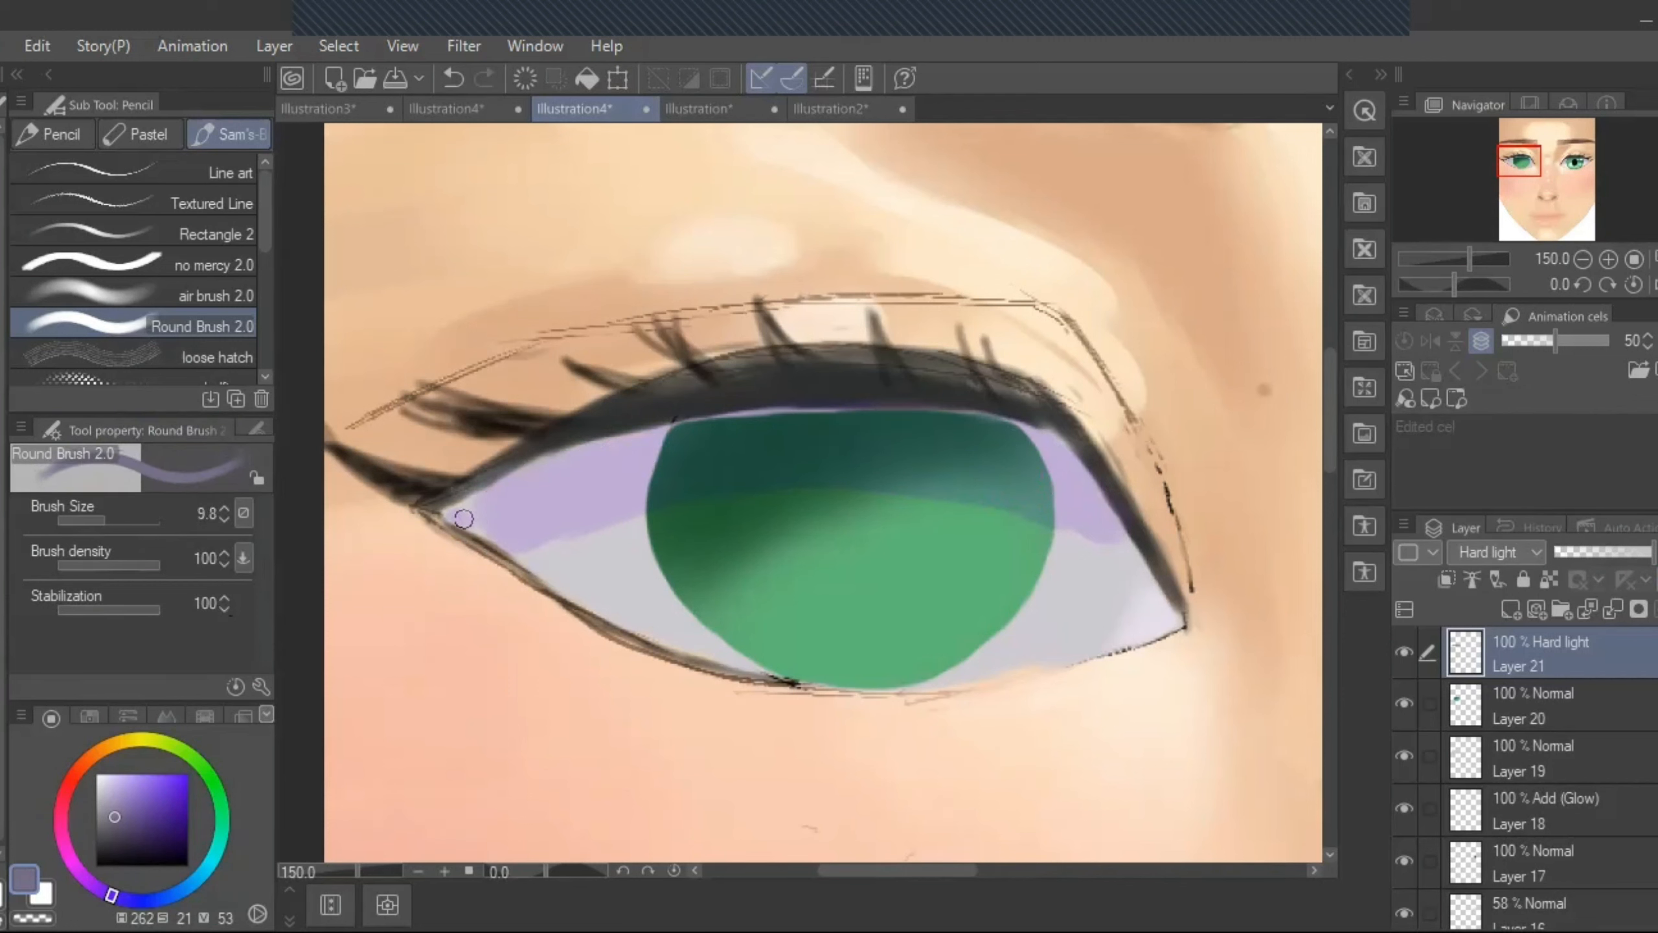
mouse_move(464, 518)
mouse_down()
mouse_move(498, 542)
mouse_move(467, 505)
mouse_move(564, 592)
mouse_move(531, 550)
mouse_move(667, 646)
mouse_move(744, 663)
mouse_up()
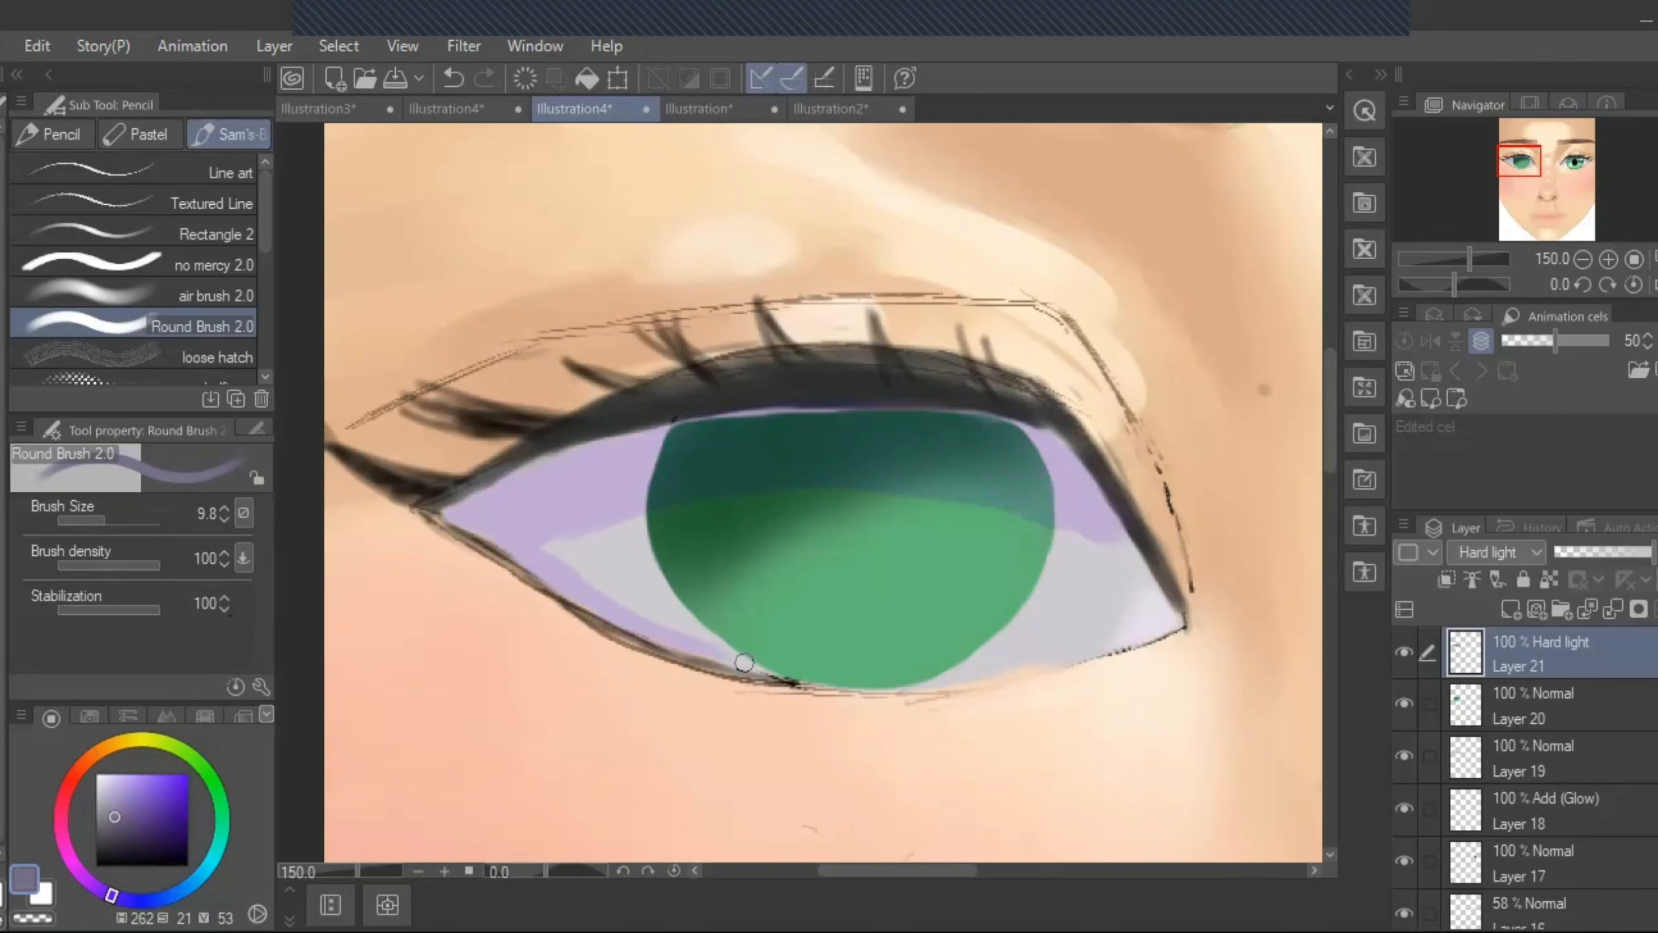
mouse_move(1105, 498)
mouse_down()
mouse_move(1068, 524)
mouse_move(1138, 562)
mouse_up()
- Soften the purple shadow's edges over the eye white and iris with the Blend tool at size 14.1
click(2, 504)
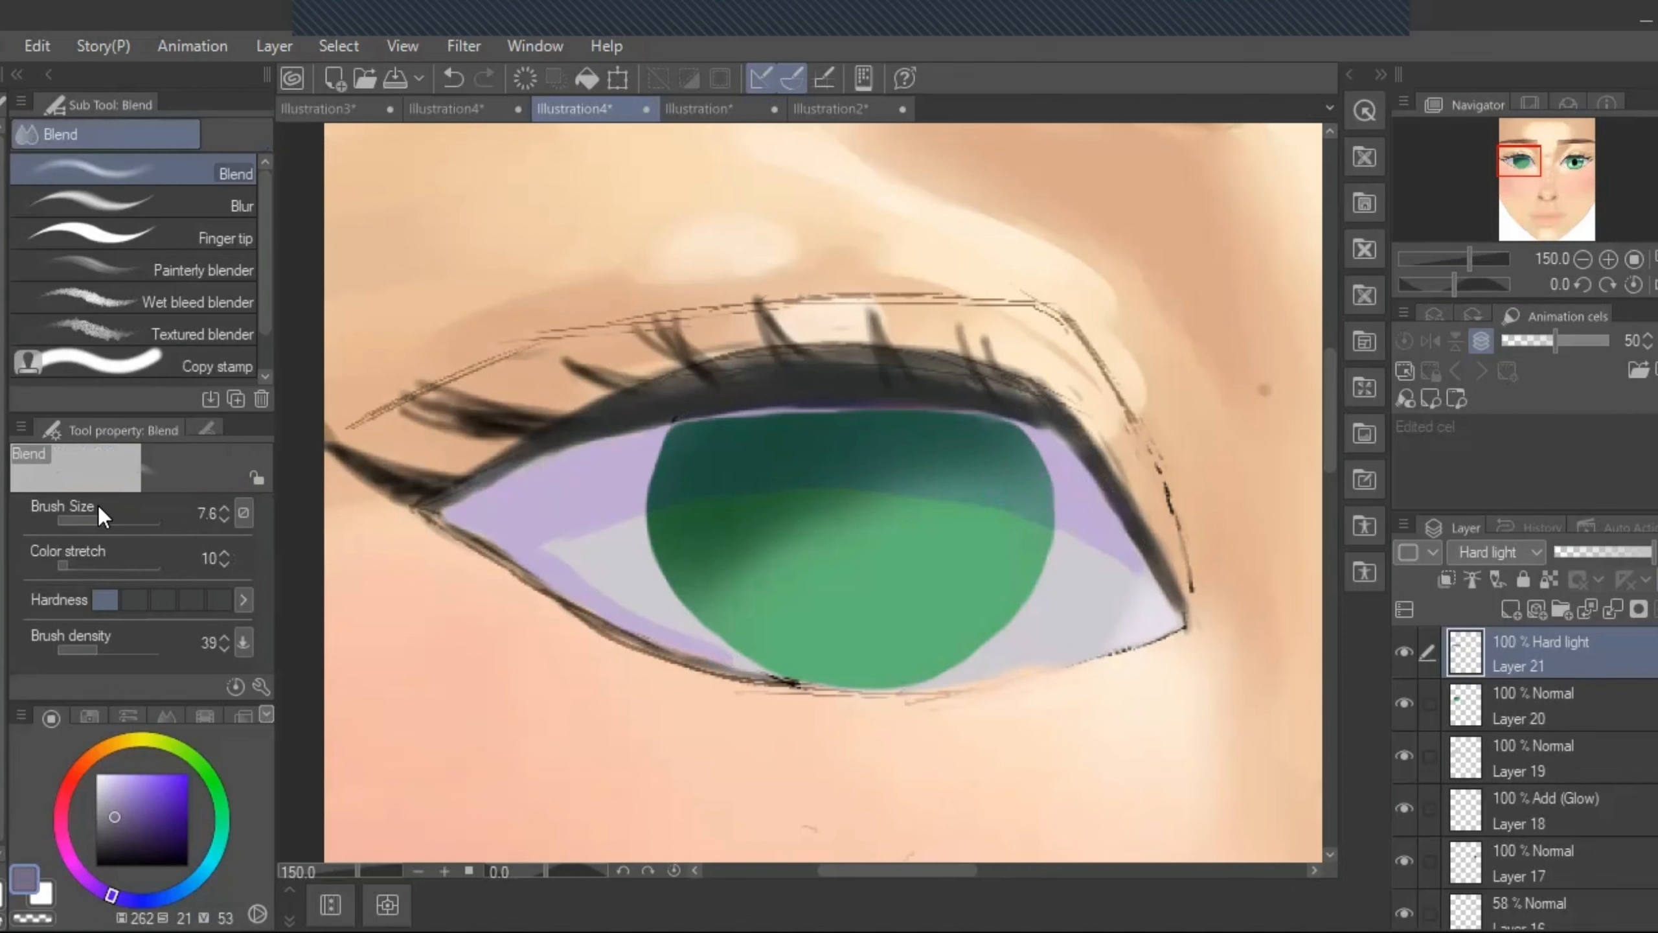
drag(114, 527, 135, 506)
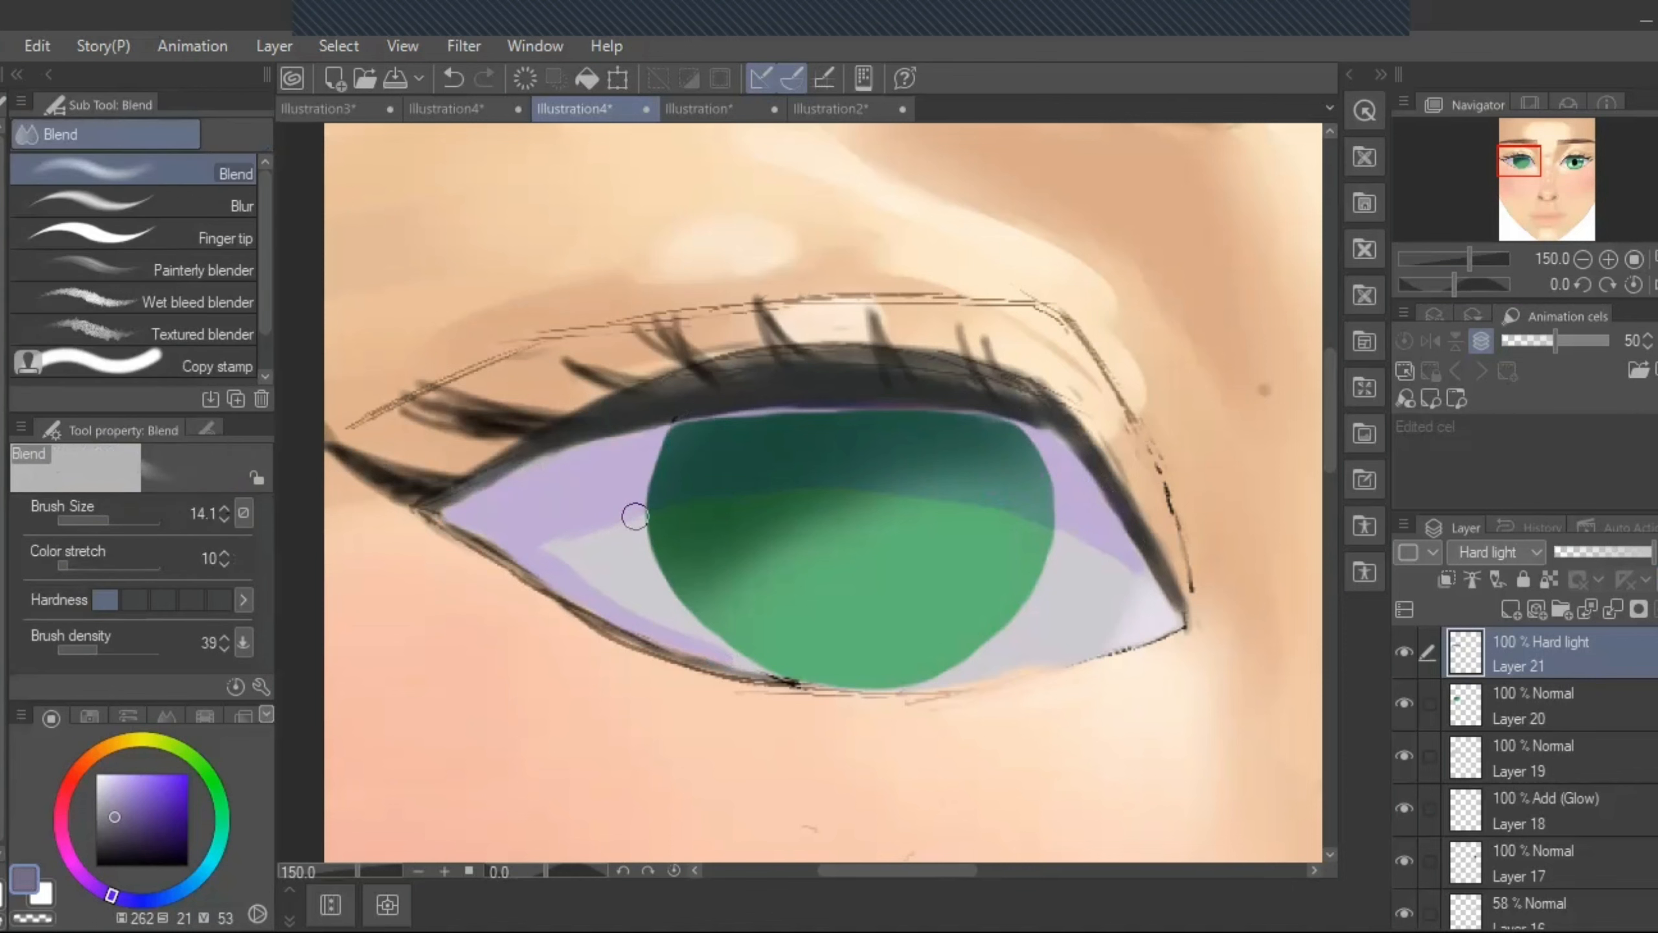
mouse_move(606, 524)
mouse_down()
mouse_move(547, 547)
mouse_move(631, 515)
mouse_up()
drag(549, 547, 692, 636)
drag(1055, 528, 1121, 561)
drag(560, 524, 635, 521)
mouse_move(536, 557)
mouse_down()
mouse_move(657, 602)
mouse_move(690, 643)
mouse_up()
- Airbrush pale lavender-white highlights on the eye white on both sides of the iris, using air brush 2.0 at size 20.5
key(p)
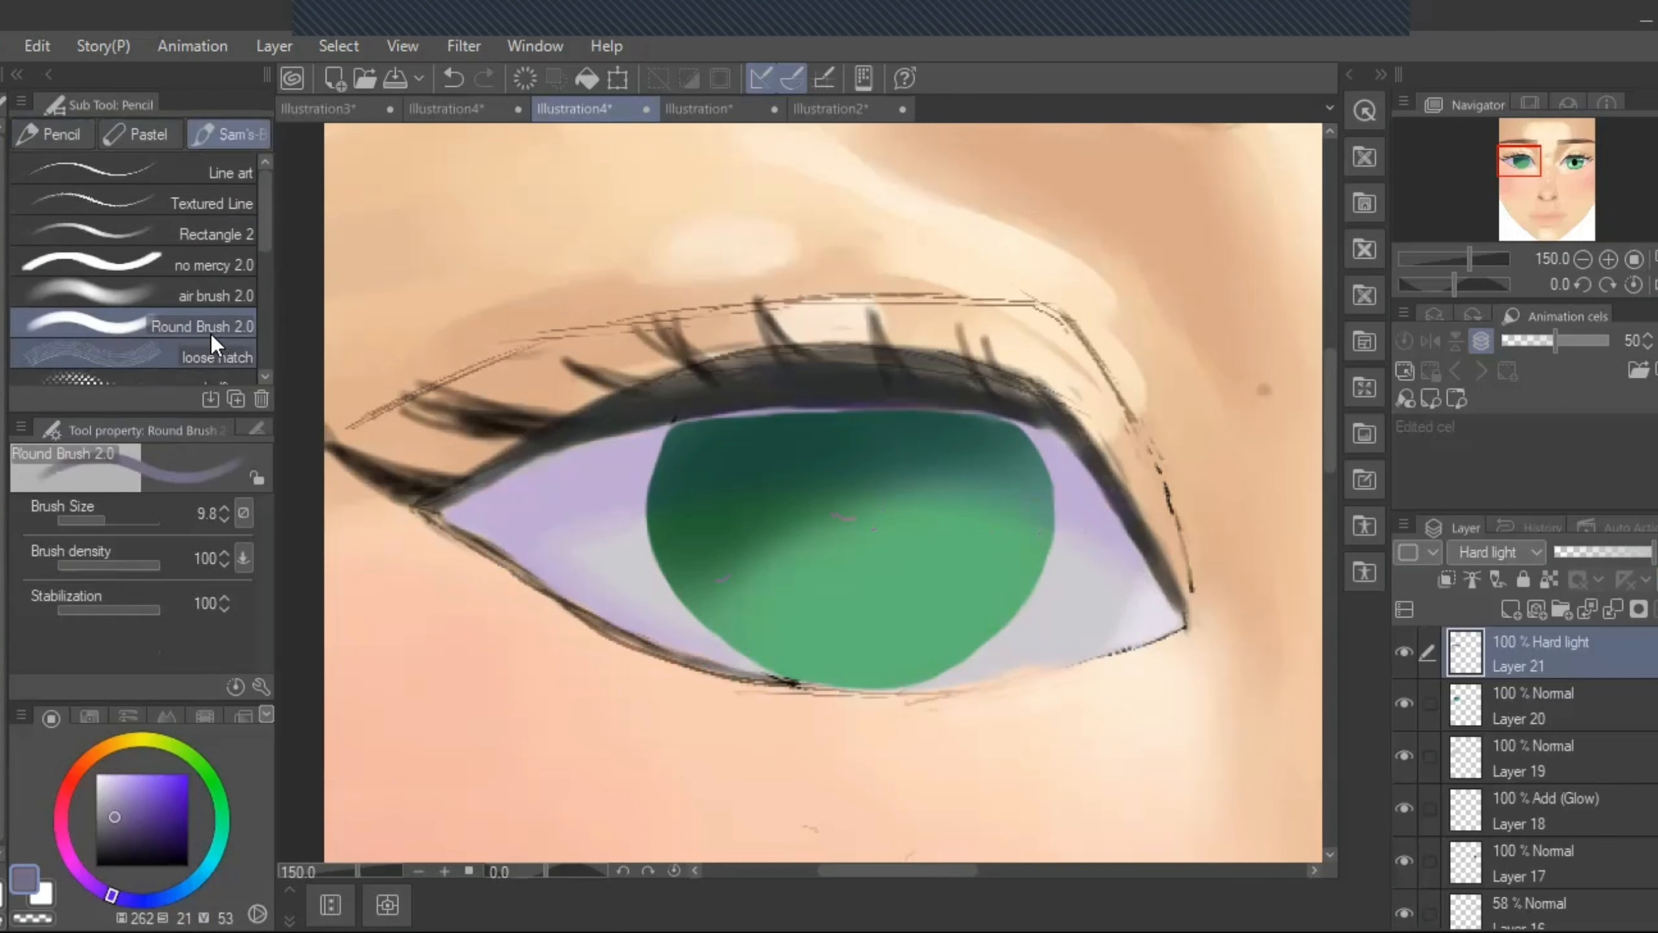
click(131, 295)
drag(128, 775, 108, 766)
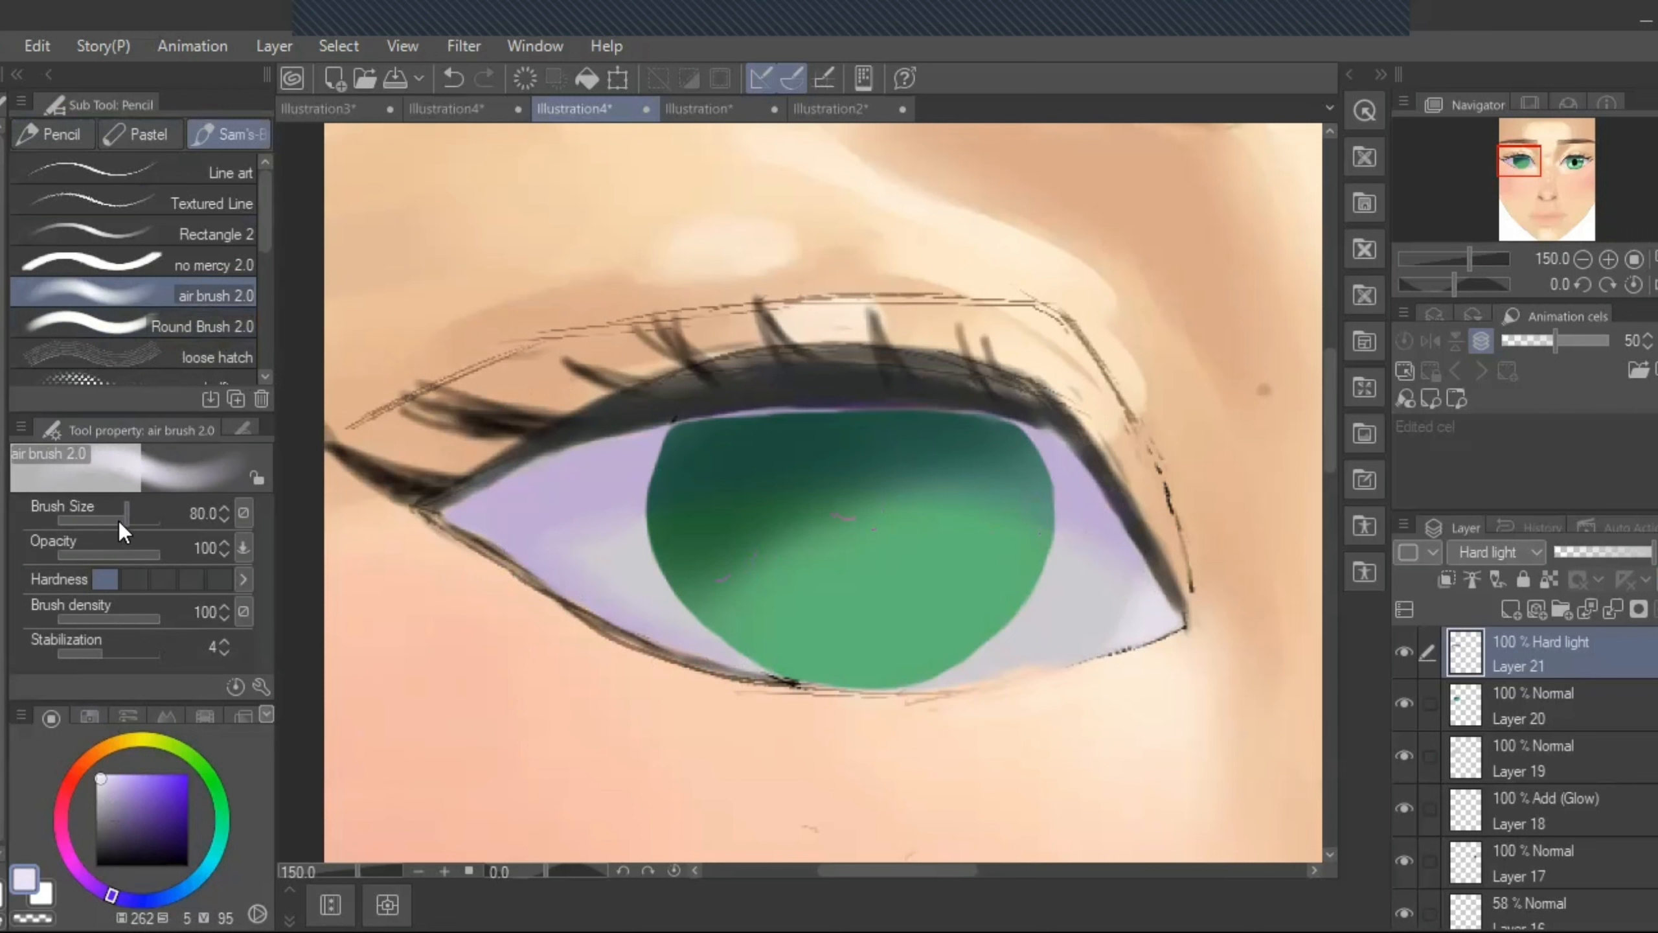
drag(119, 521, 115, 522)
mouse_move(633, 560)
mouse_down()
mouse_move(585, 544)
mouse_move(575, 568)
mouse_up()
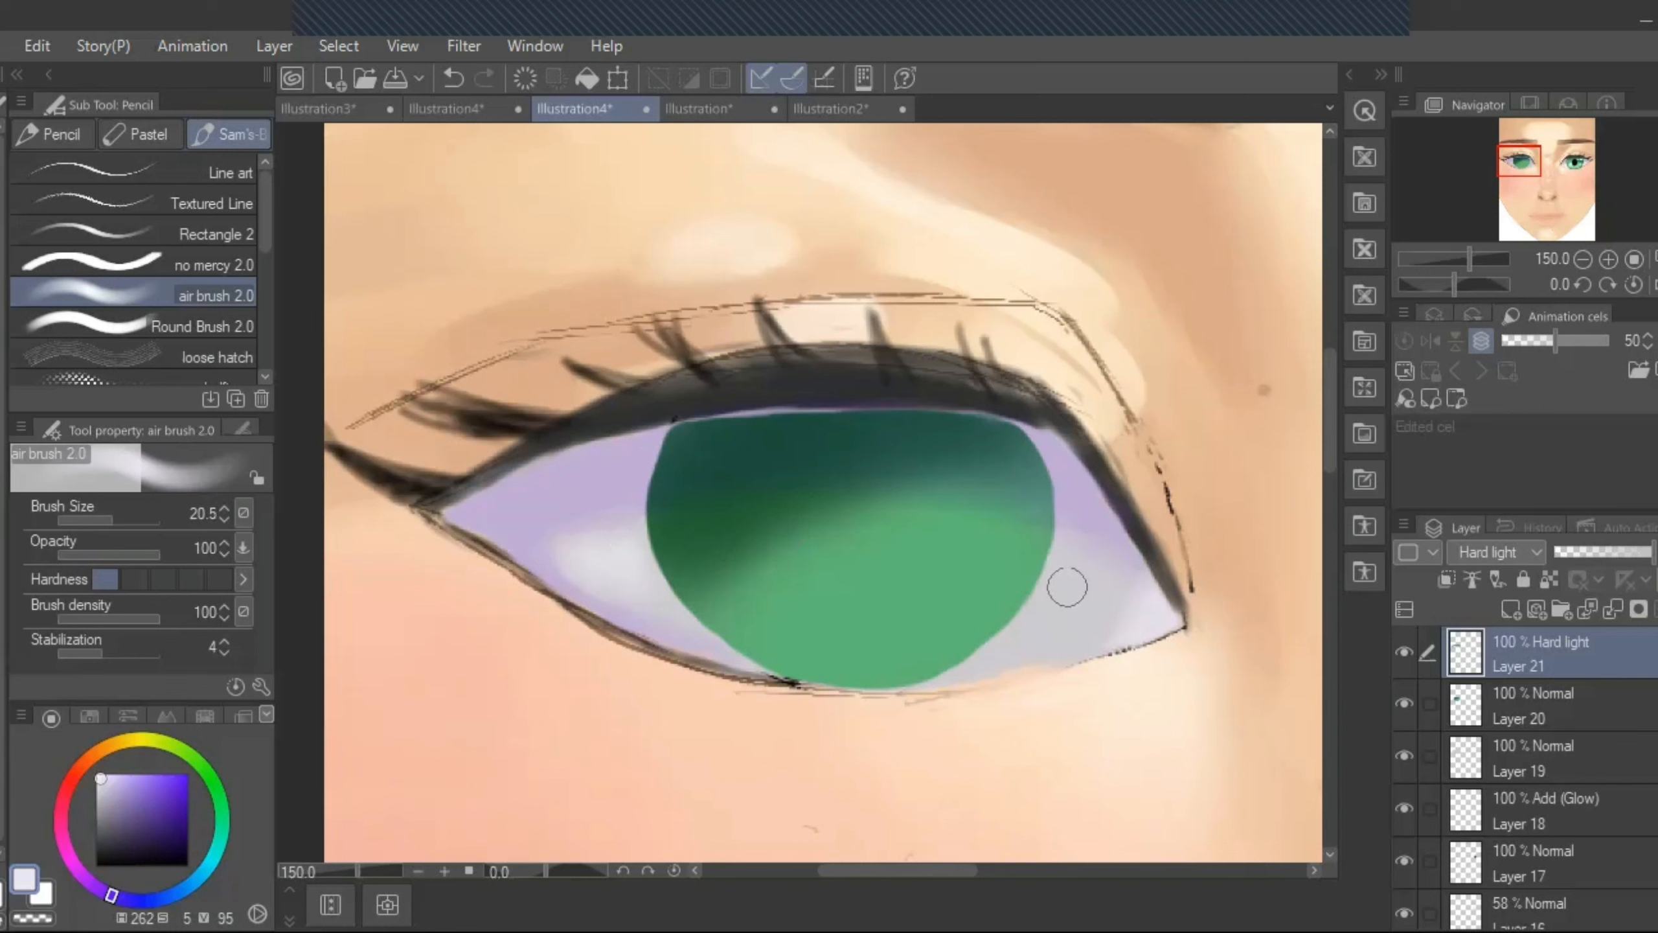
mouse_move(1070, 555)
mouse_down()
mouse_move(1104, 583)
mouse_move(1006, 647)
mouse_up()
drag(623, 533, 590, 521)
drag(1075, 524, 1048, 612)
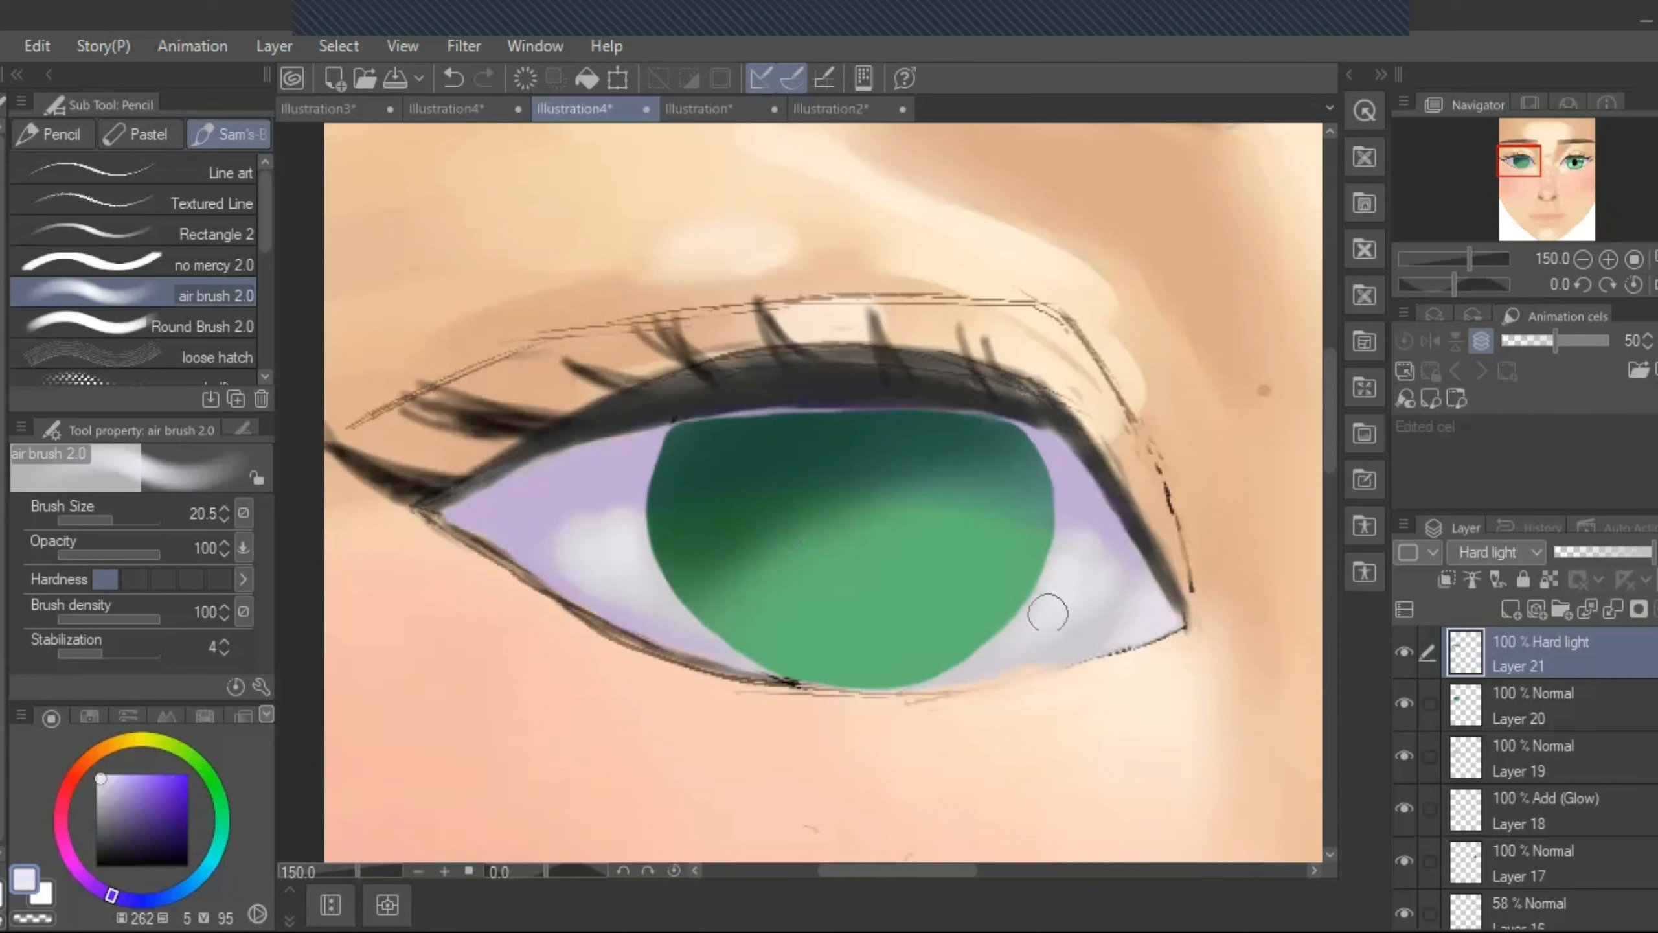
- Blend the pale highlights on both sides of the iris into the surrounding shadow with the Blend tool at size 14.1
key(j)
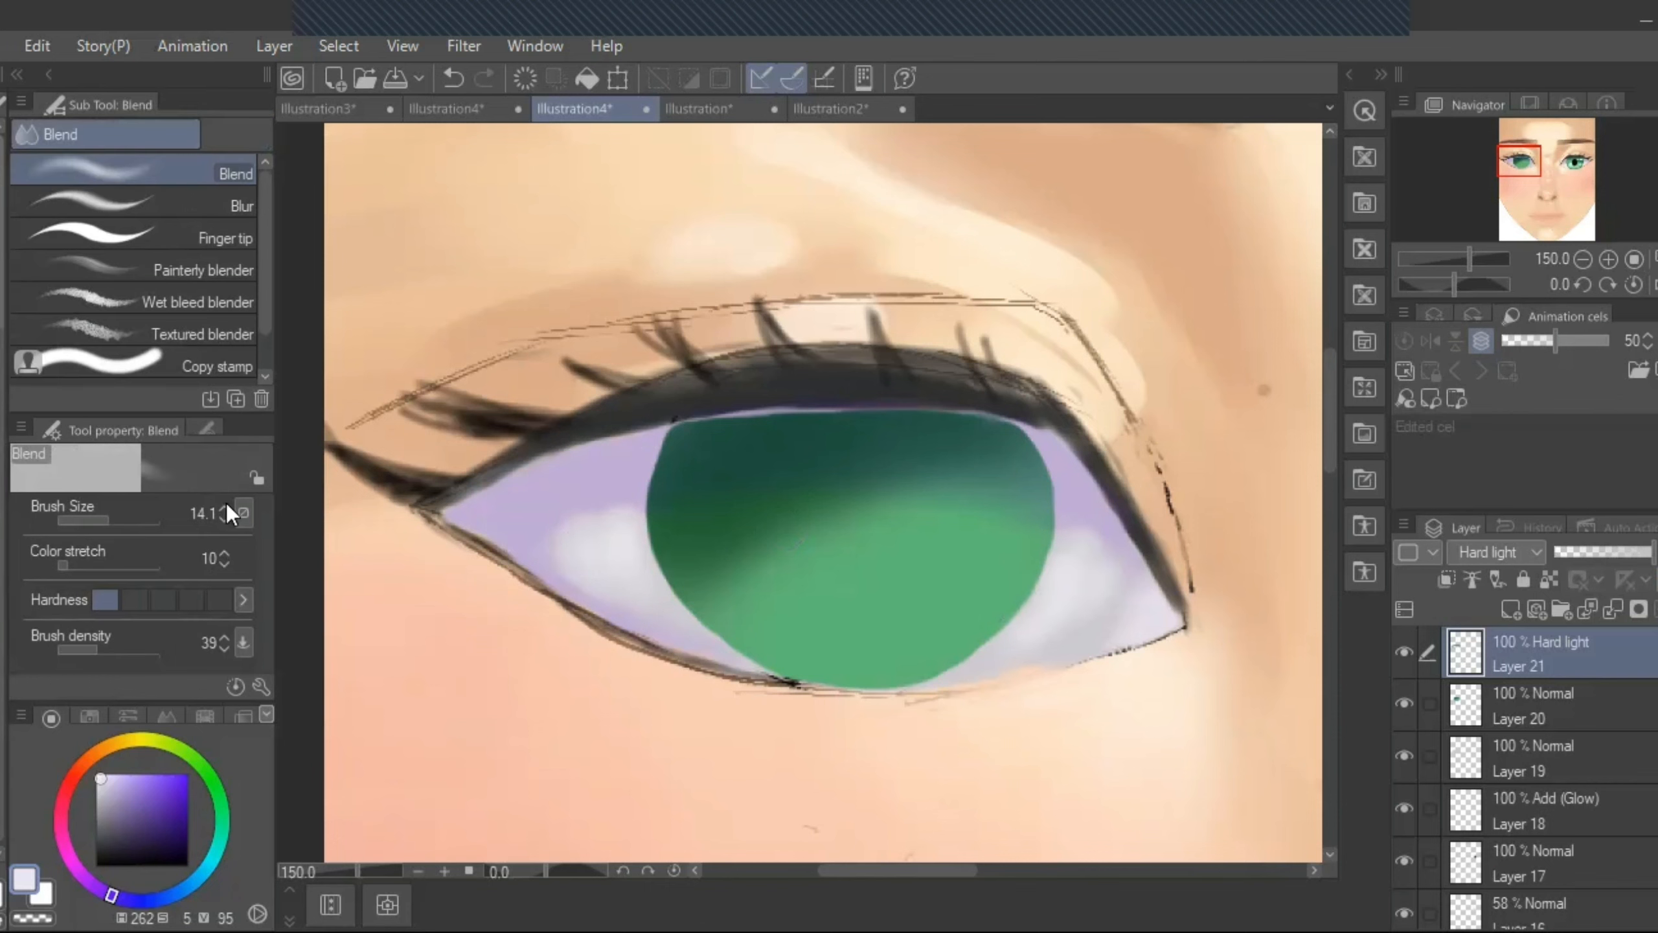
mouse_move(632, 506)
mouse_down()
mouse_move(561, 522)
mouse_move(553, 563)
mouse_move(640, 602)
mouse_up()
mouse_move(1085, 524)
mouse_down()
mouse_move(1107, 564)
mouse_move(1095, 598)
mouse_move(1027, 642)
mouse_move(1082, 523)
mouse_move(1088, 578)
mouse_up()
mouse_move(606, 514)
mouse_down()
mouse_move(564, 535)
mouse_move(634, 558)
mouse_move(627, 537)
mouse_move(611, 551)
mouse_move(659, 609)
mouse_up()
mouse_move(1080, 587)
mouse_down()
mouse_move(1076, 613)
mouse_move(1024, 633)
mouse_up()
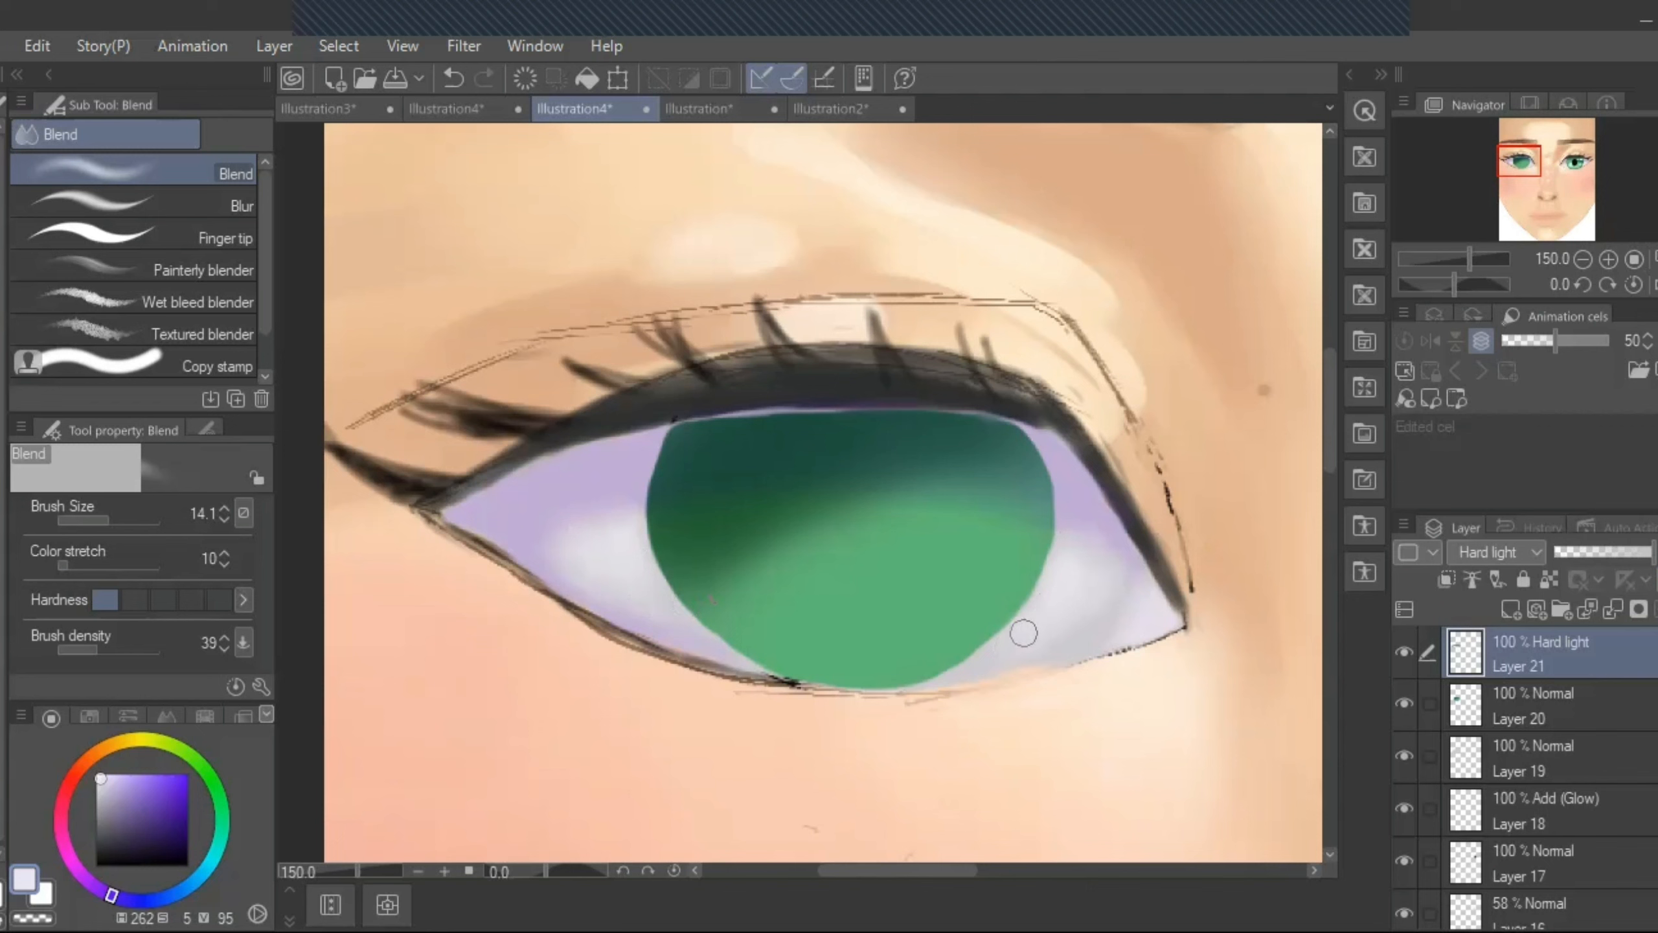
- Add a new raster layer and prepare Round Brush 2.0 with the sampled iris green darkened to near black (hue 161, saturation 95, value 9)
click(272, 41)
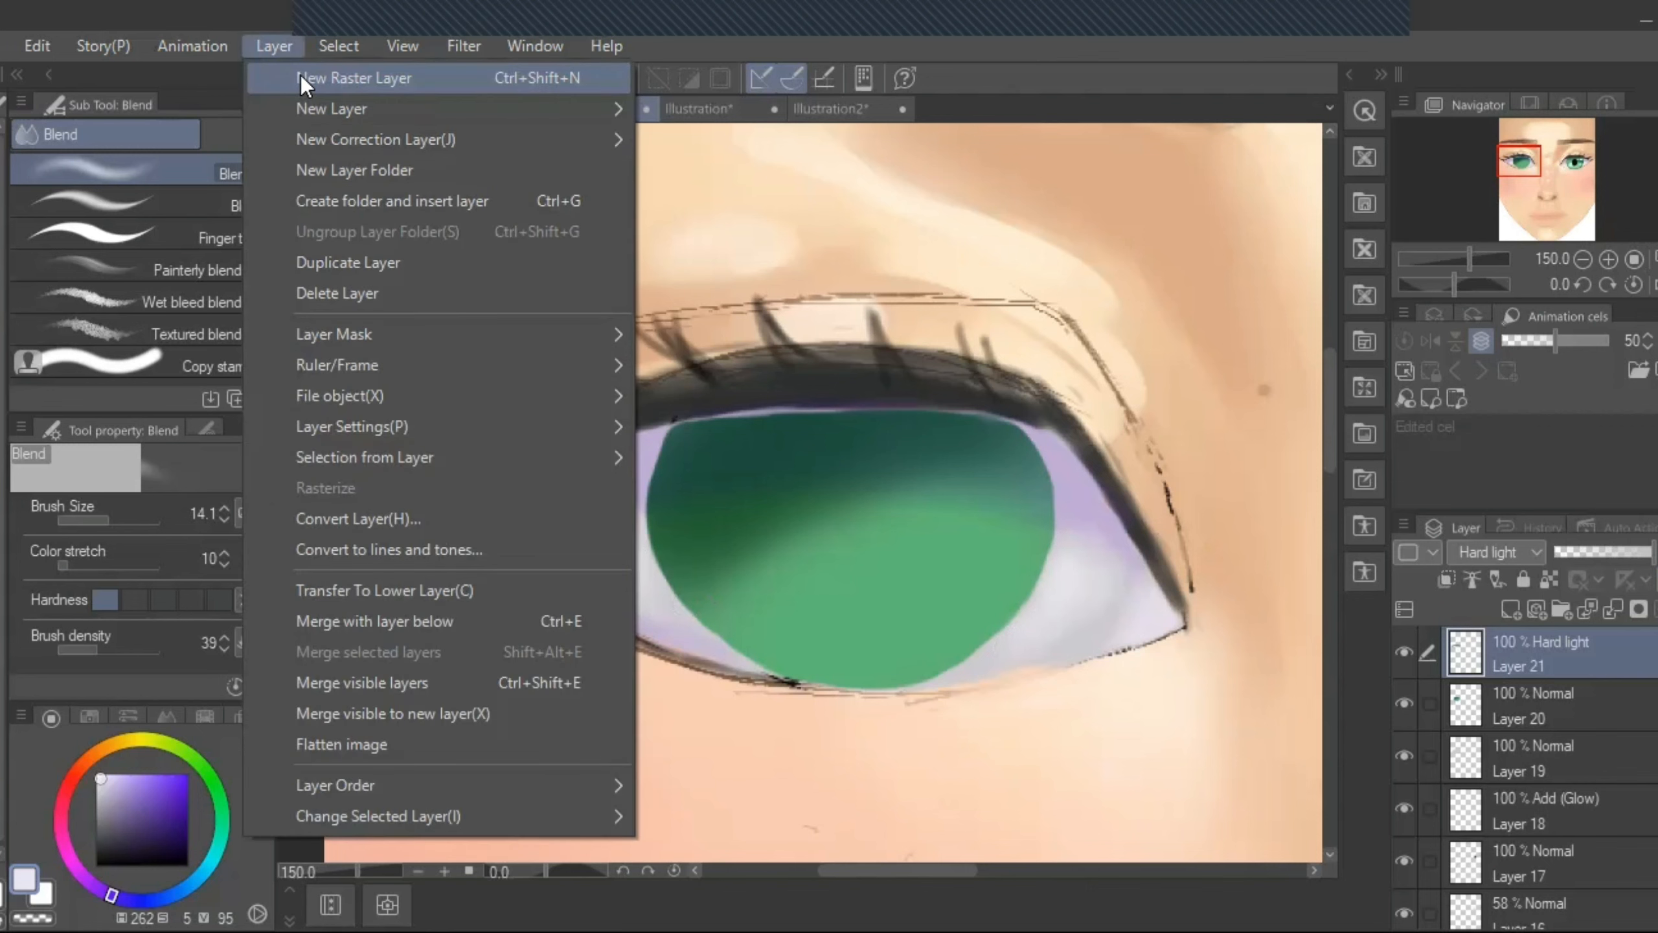
click(301, 76)
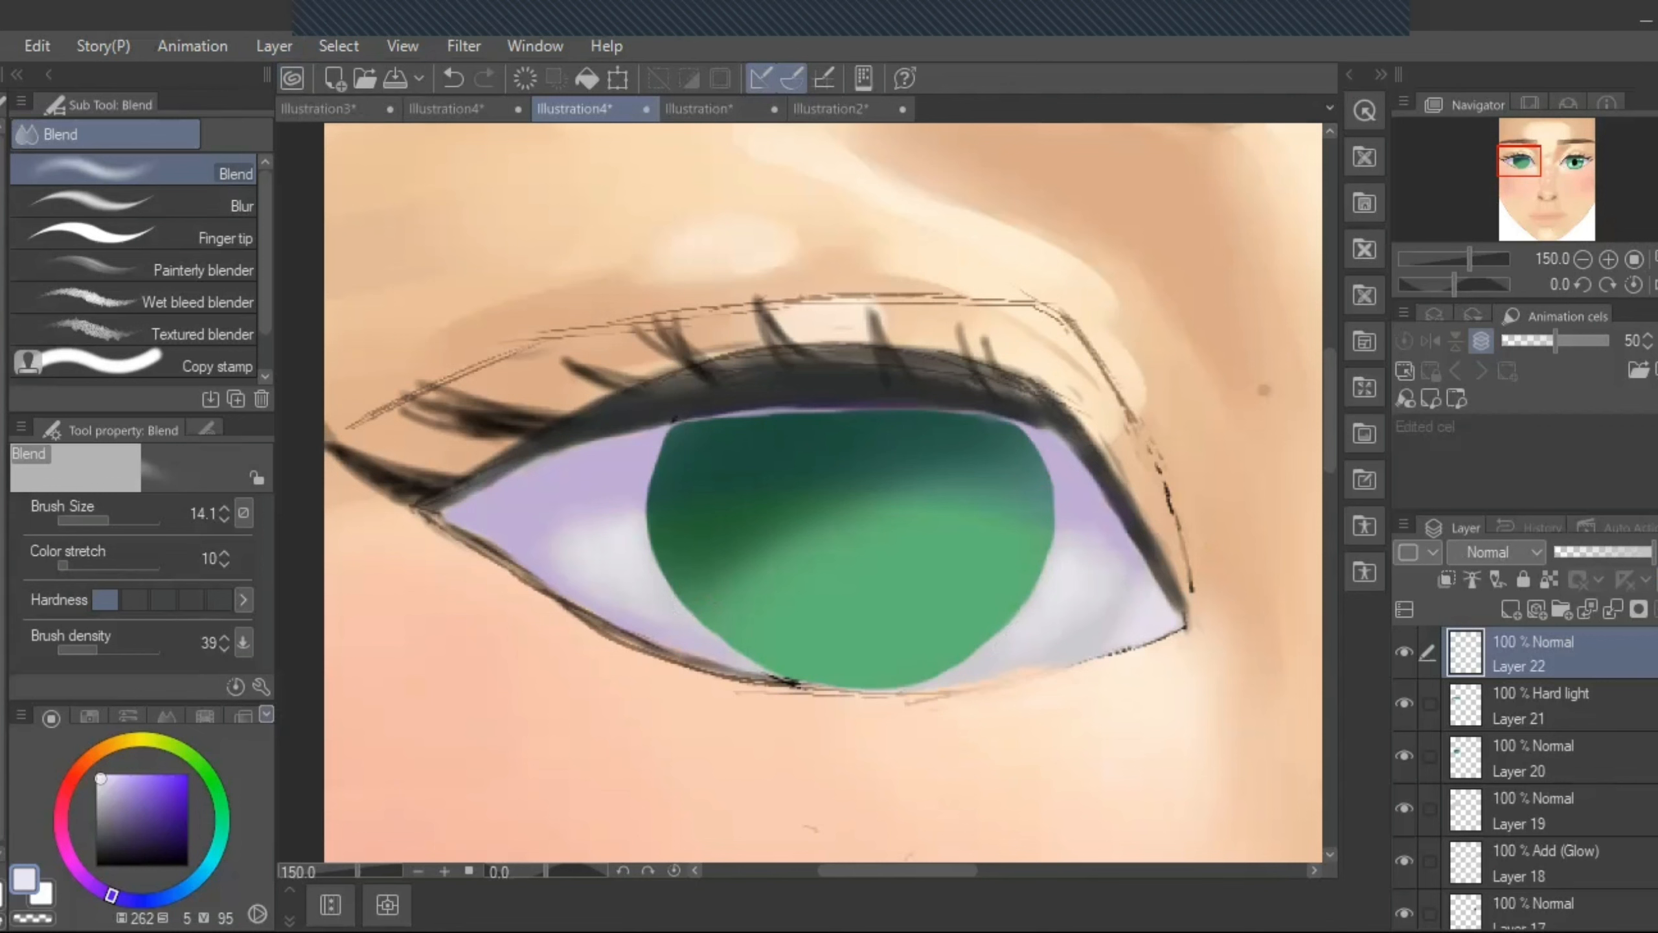
key(i)
drag(878, 431, 879, 434)
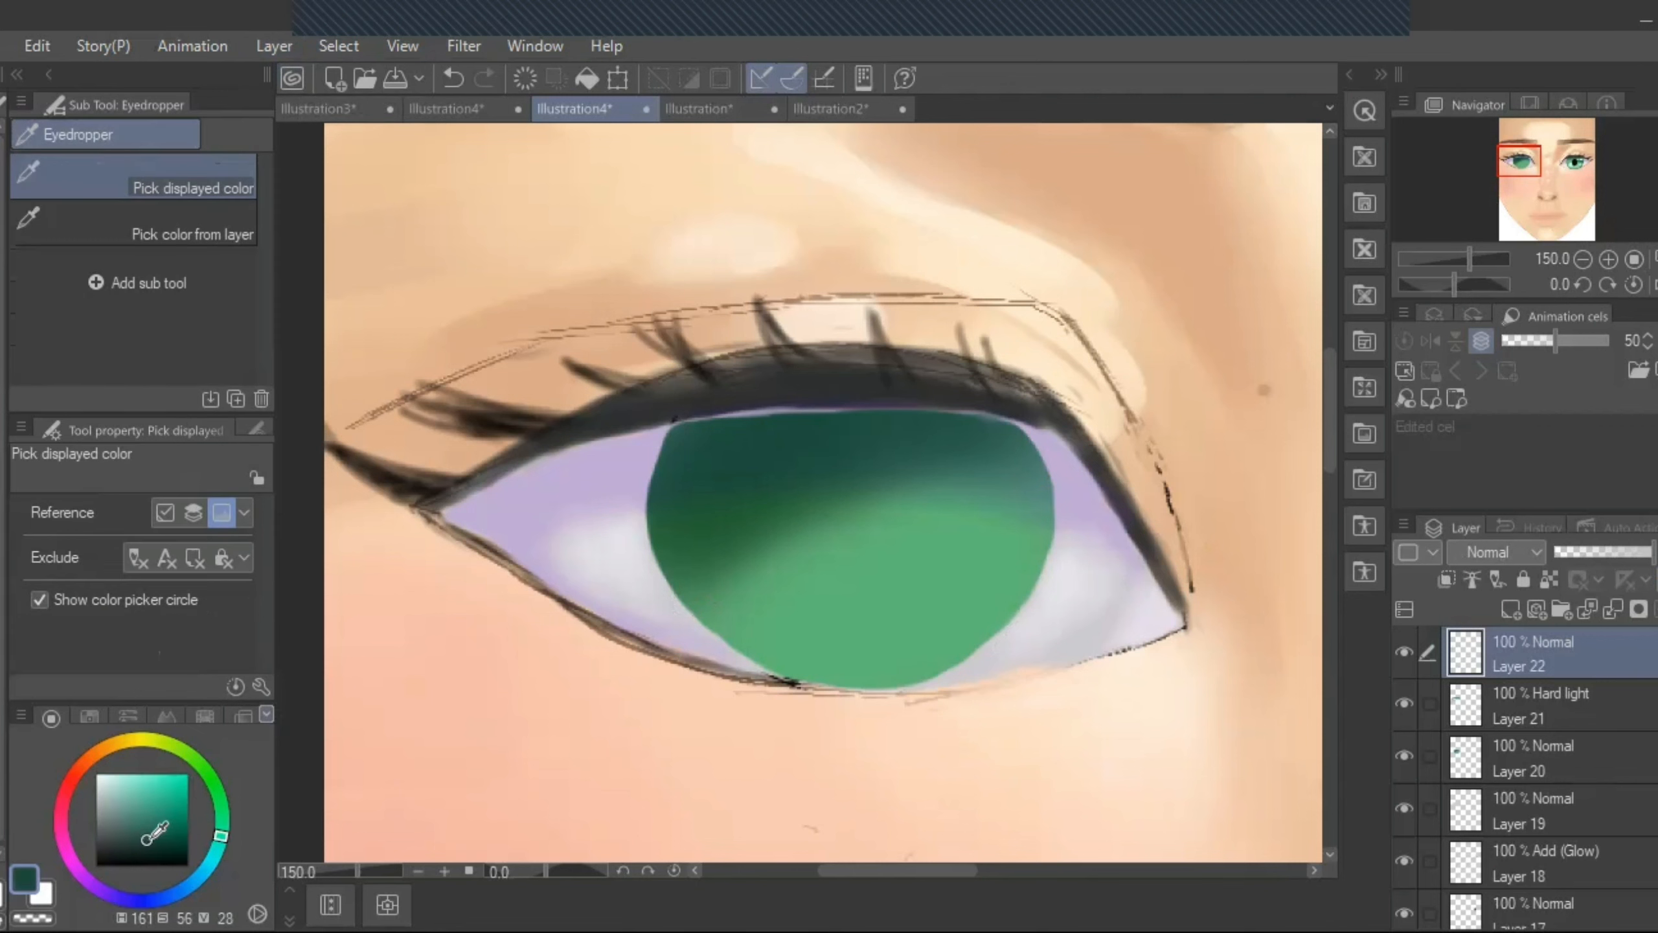
drag(168, 849, 182, 858)
key(p)
click(178, 327)
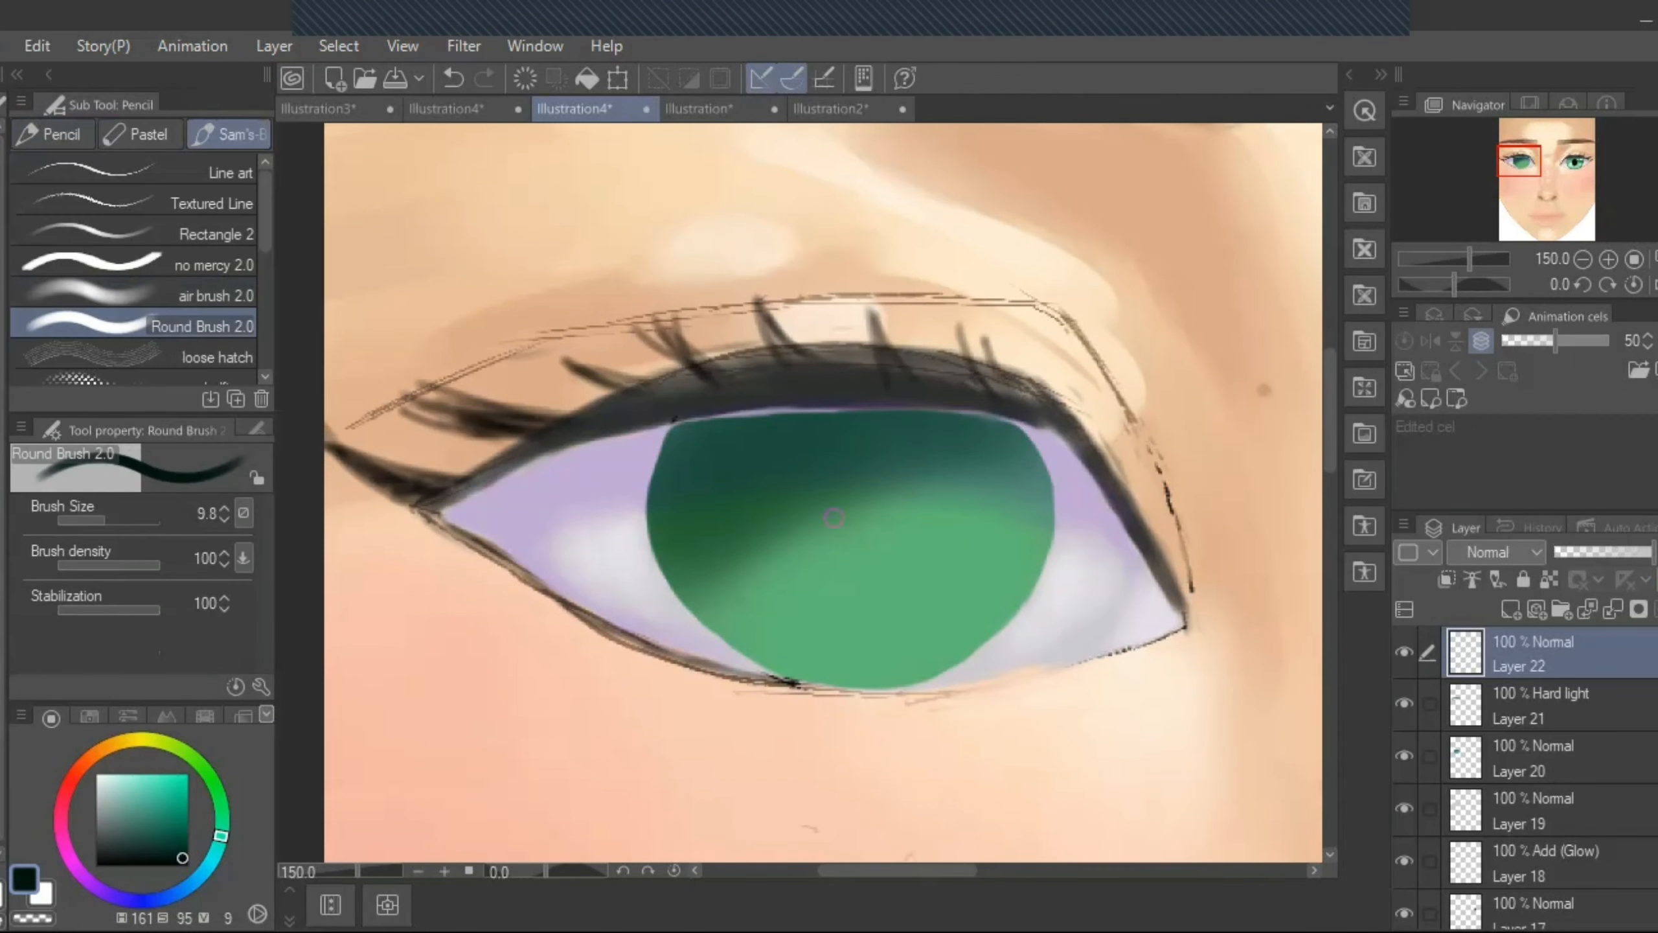
- Paint a near-black upright oval pupil in the middle of the iris and refine its outline to match the other eye
scroll(725, 401, down, 4)
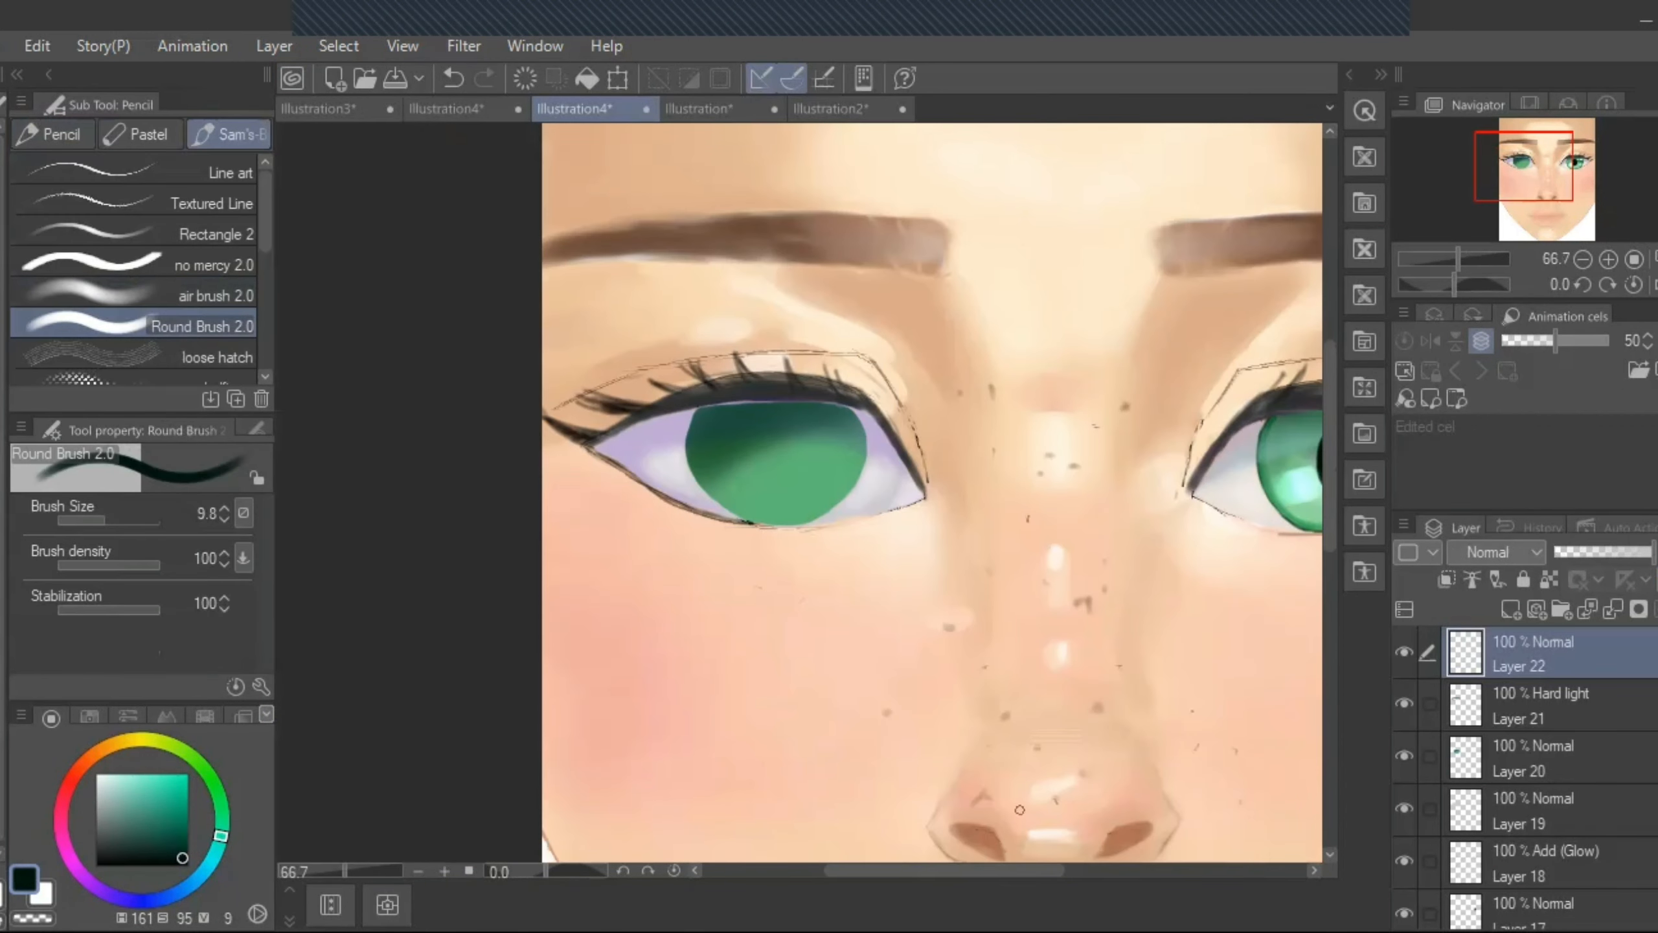
drag(993, 868, 1004, 869)
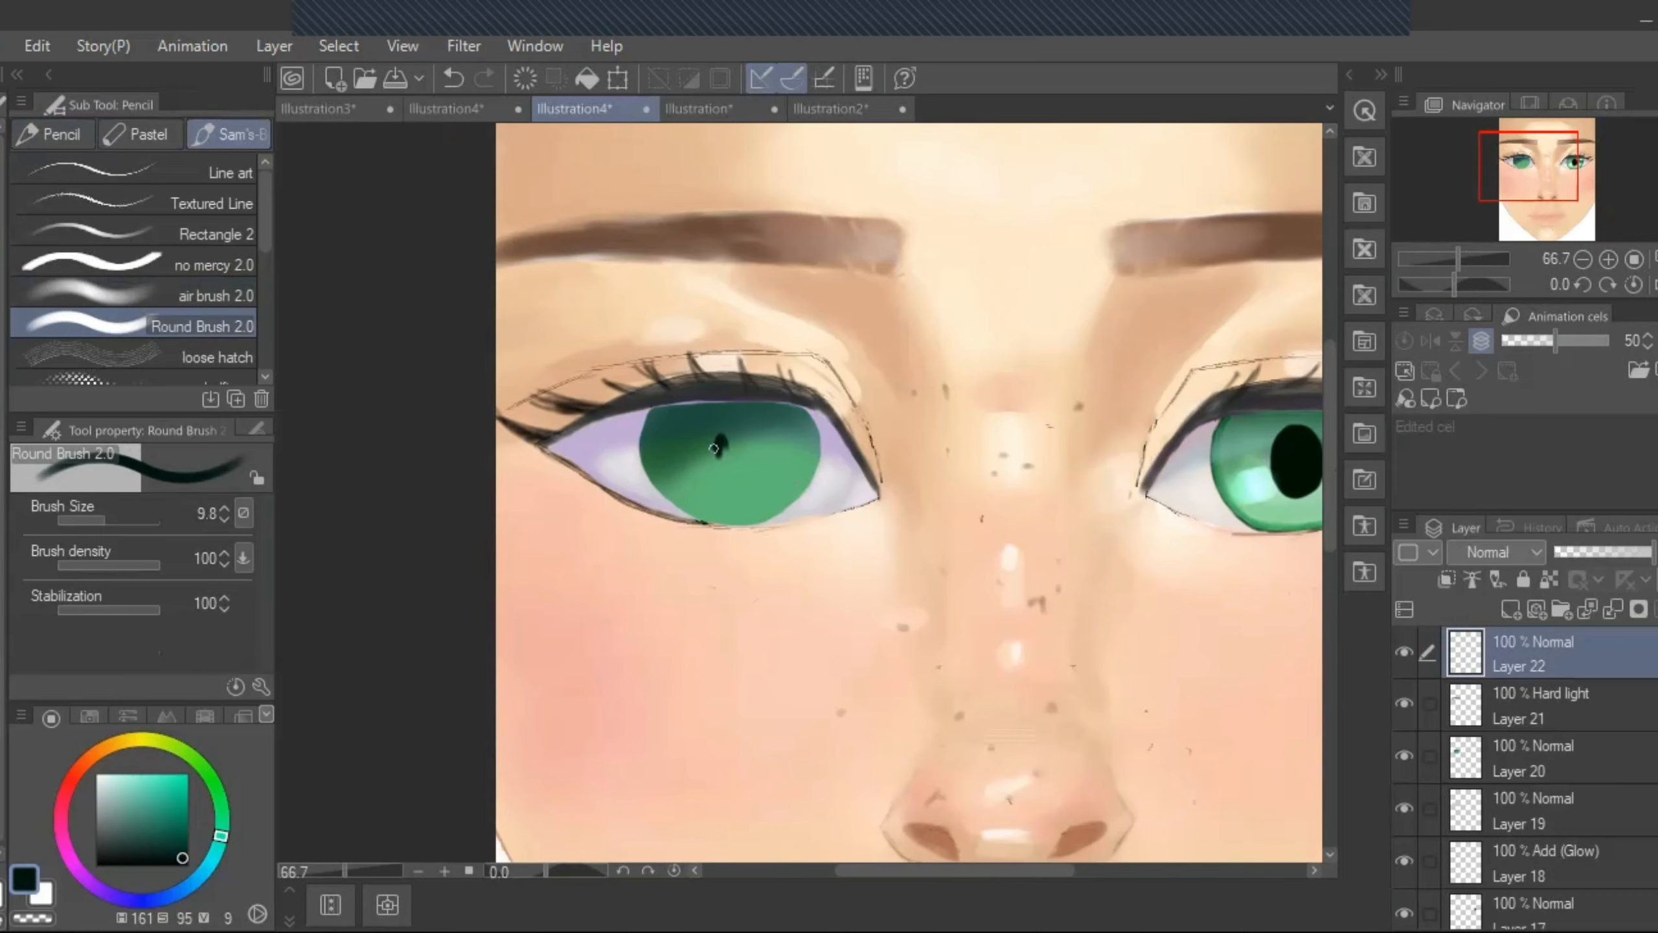
mouse_move(714, 448)
mouse_down()
mouse_move(714, 478)
mouse_move(741, 481)
mouse_up()
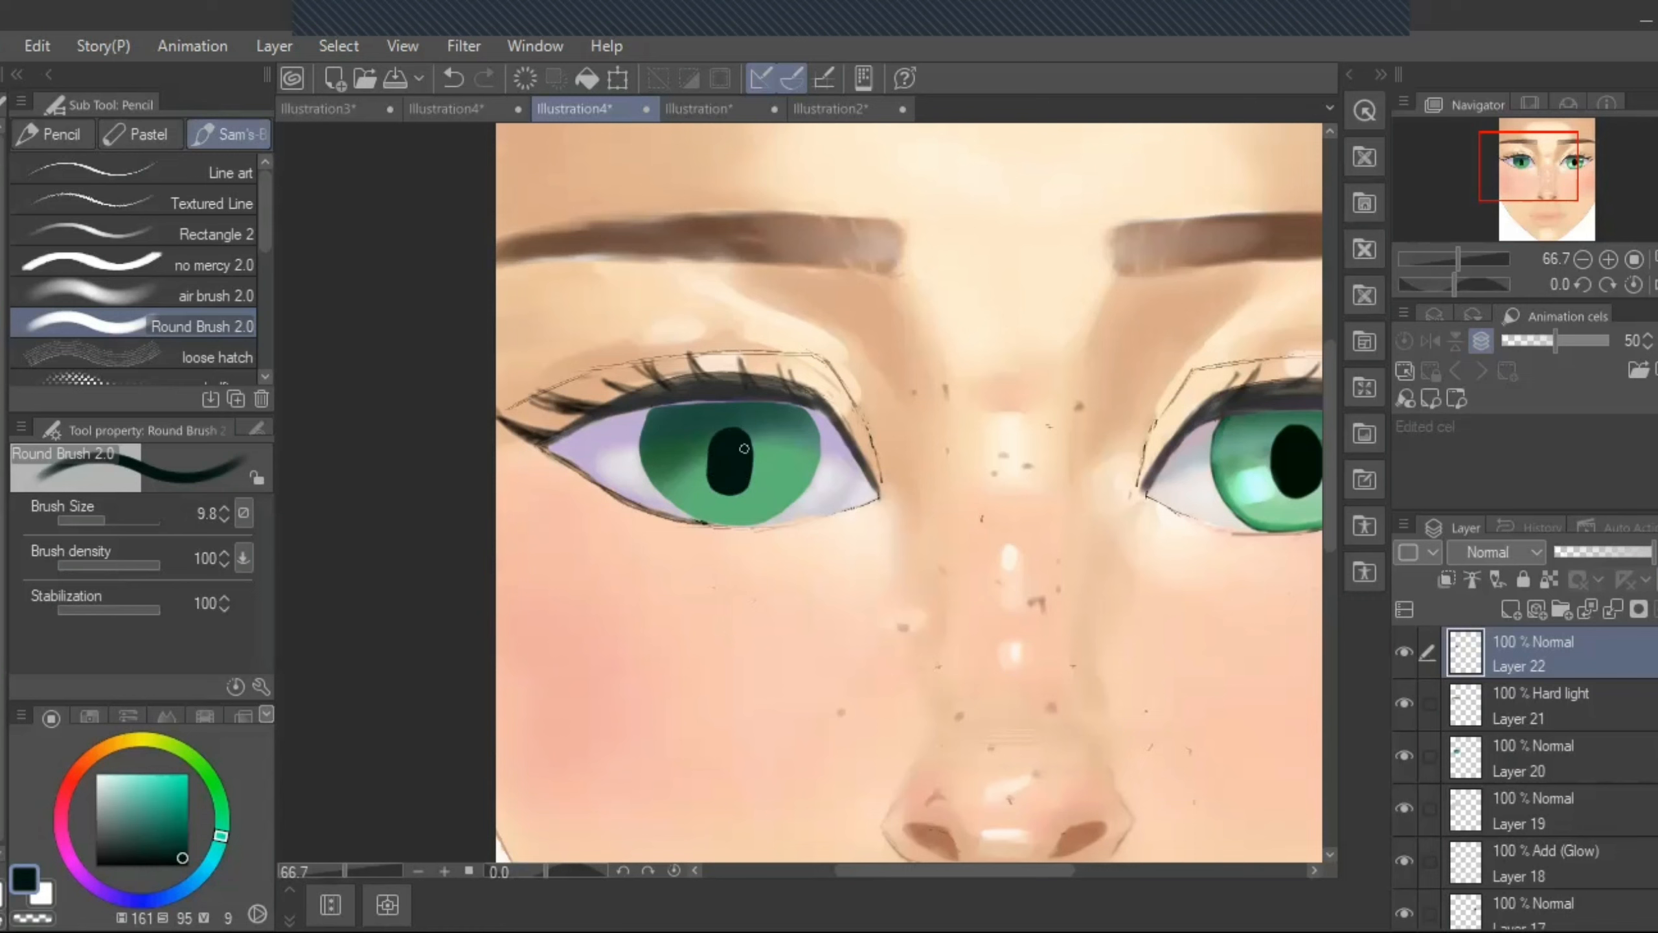
scroll(774, 297, down, 1)
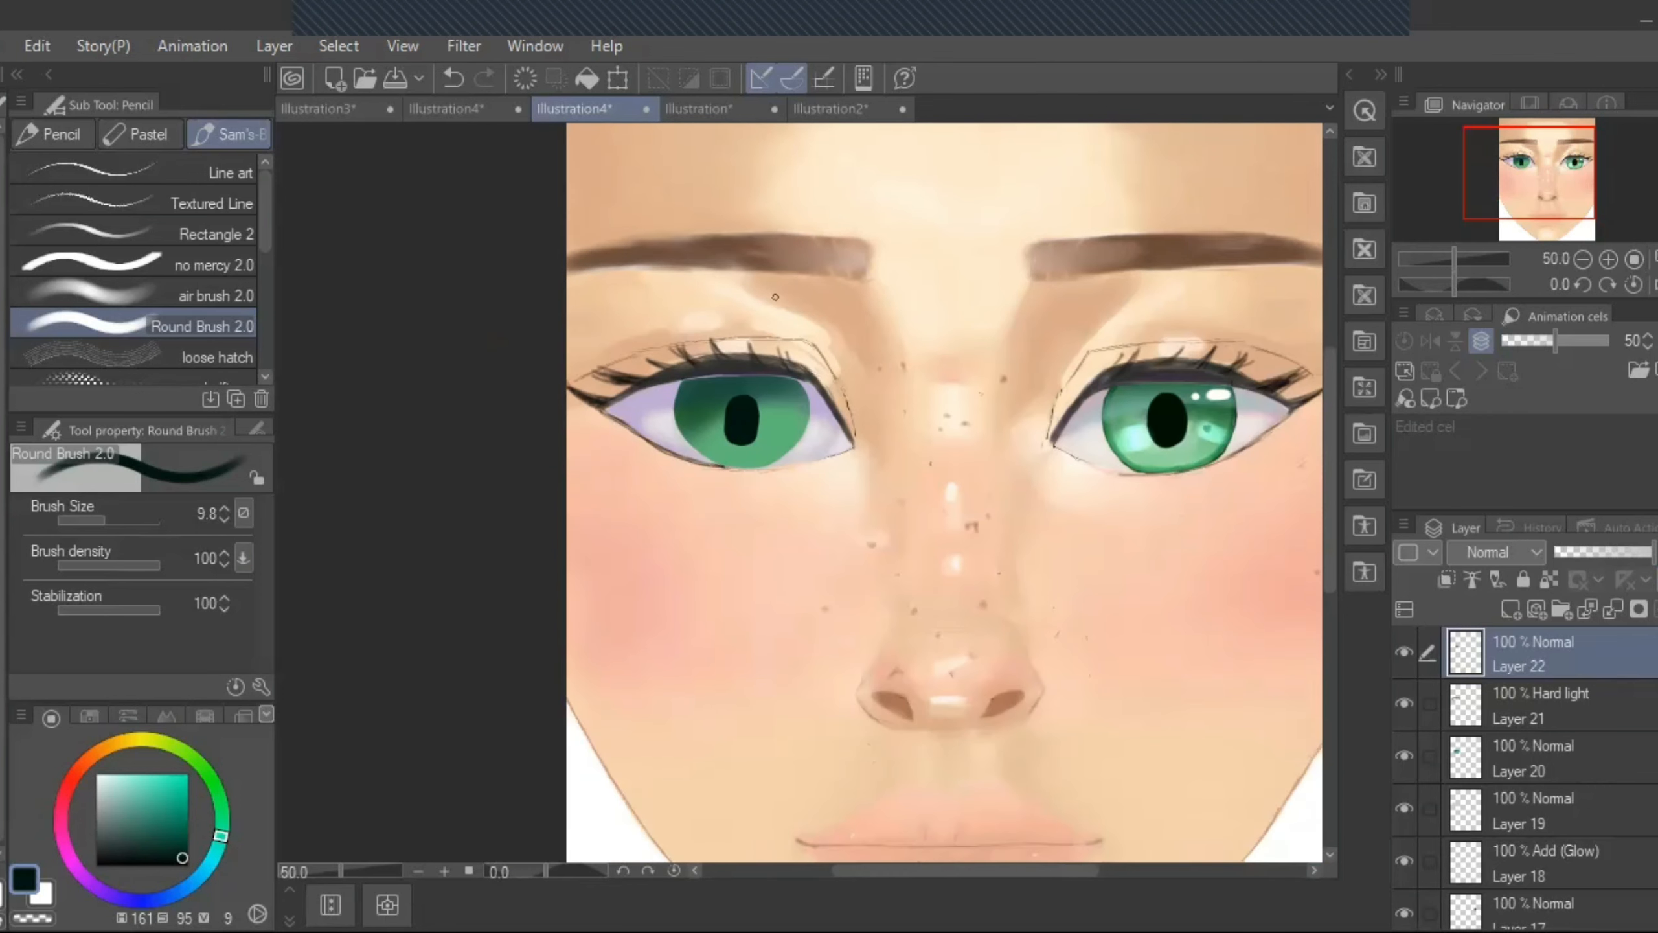
scroll(774, 297, up, 1)
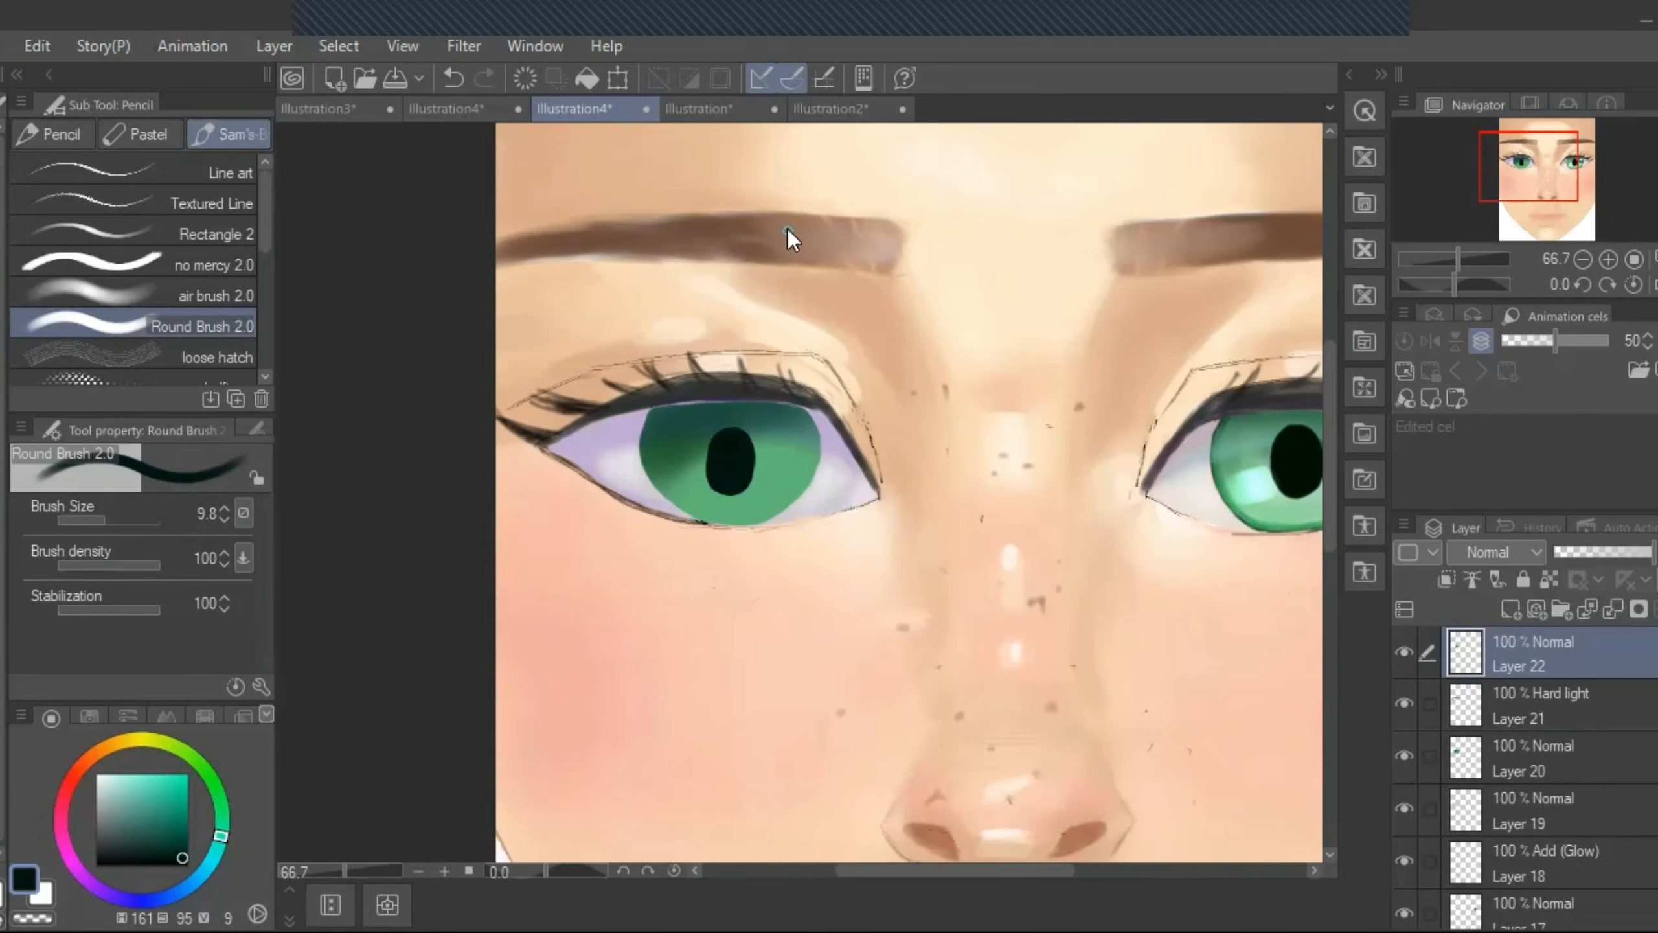
scroll(787, 228, down, 1)
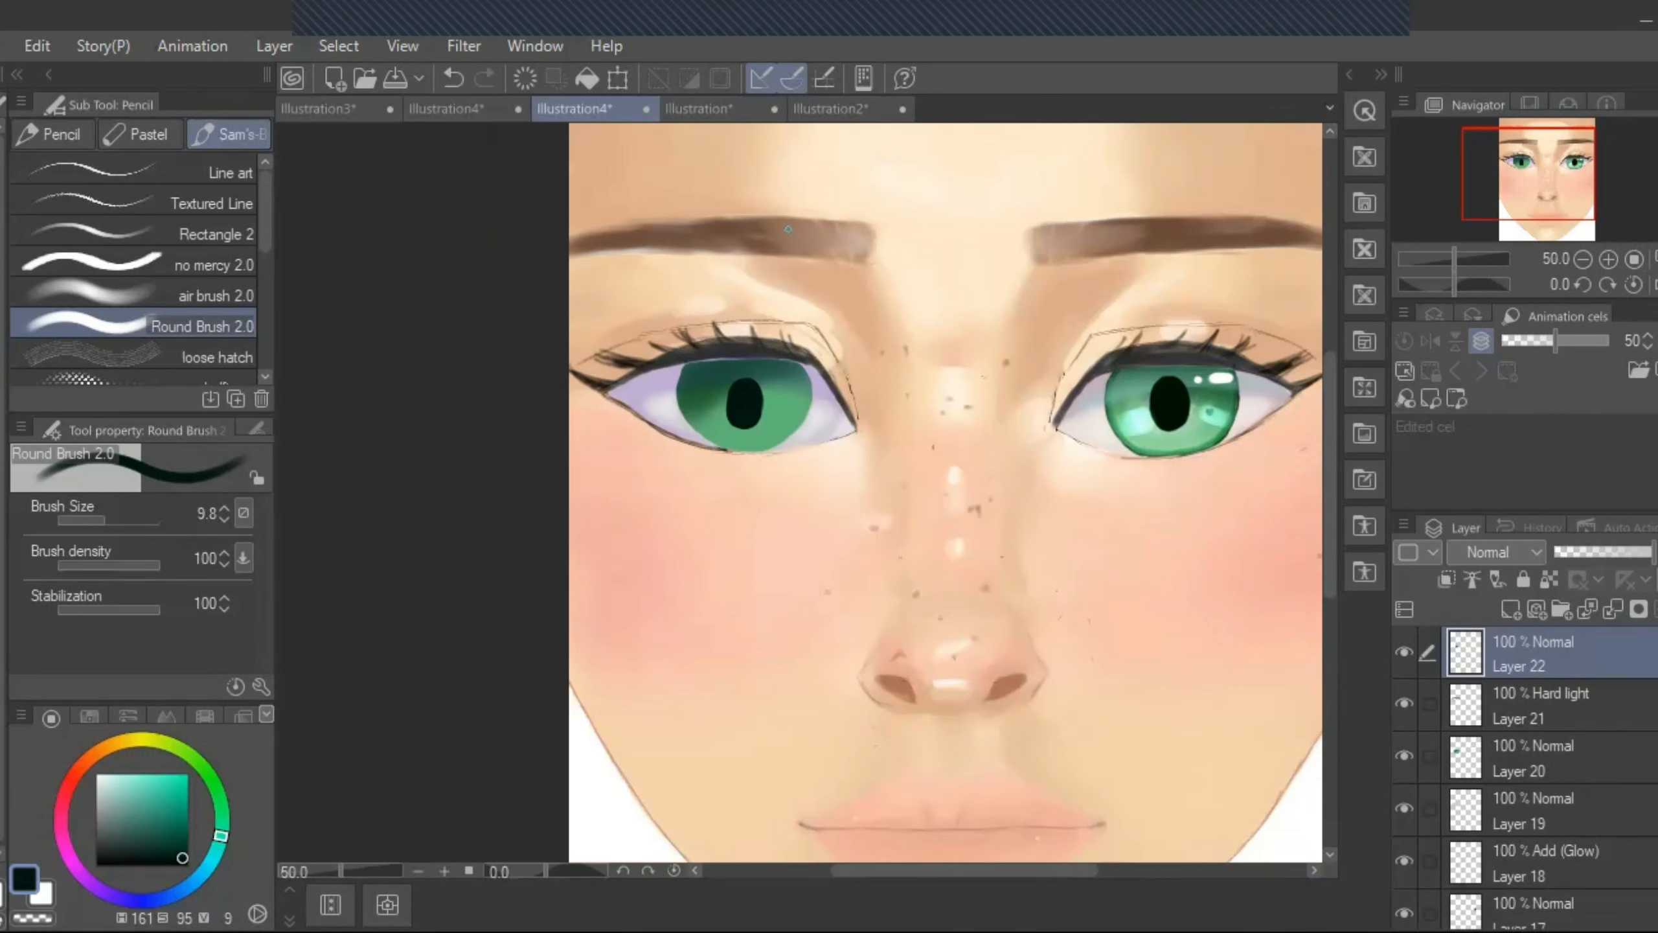
scroll(787, 228, up, 2)
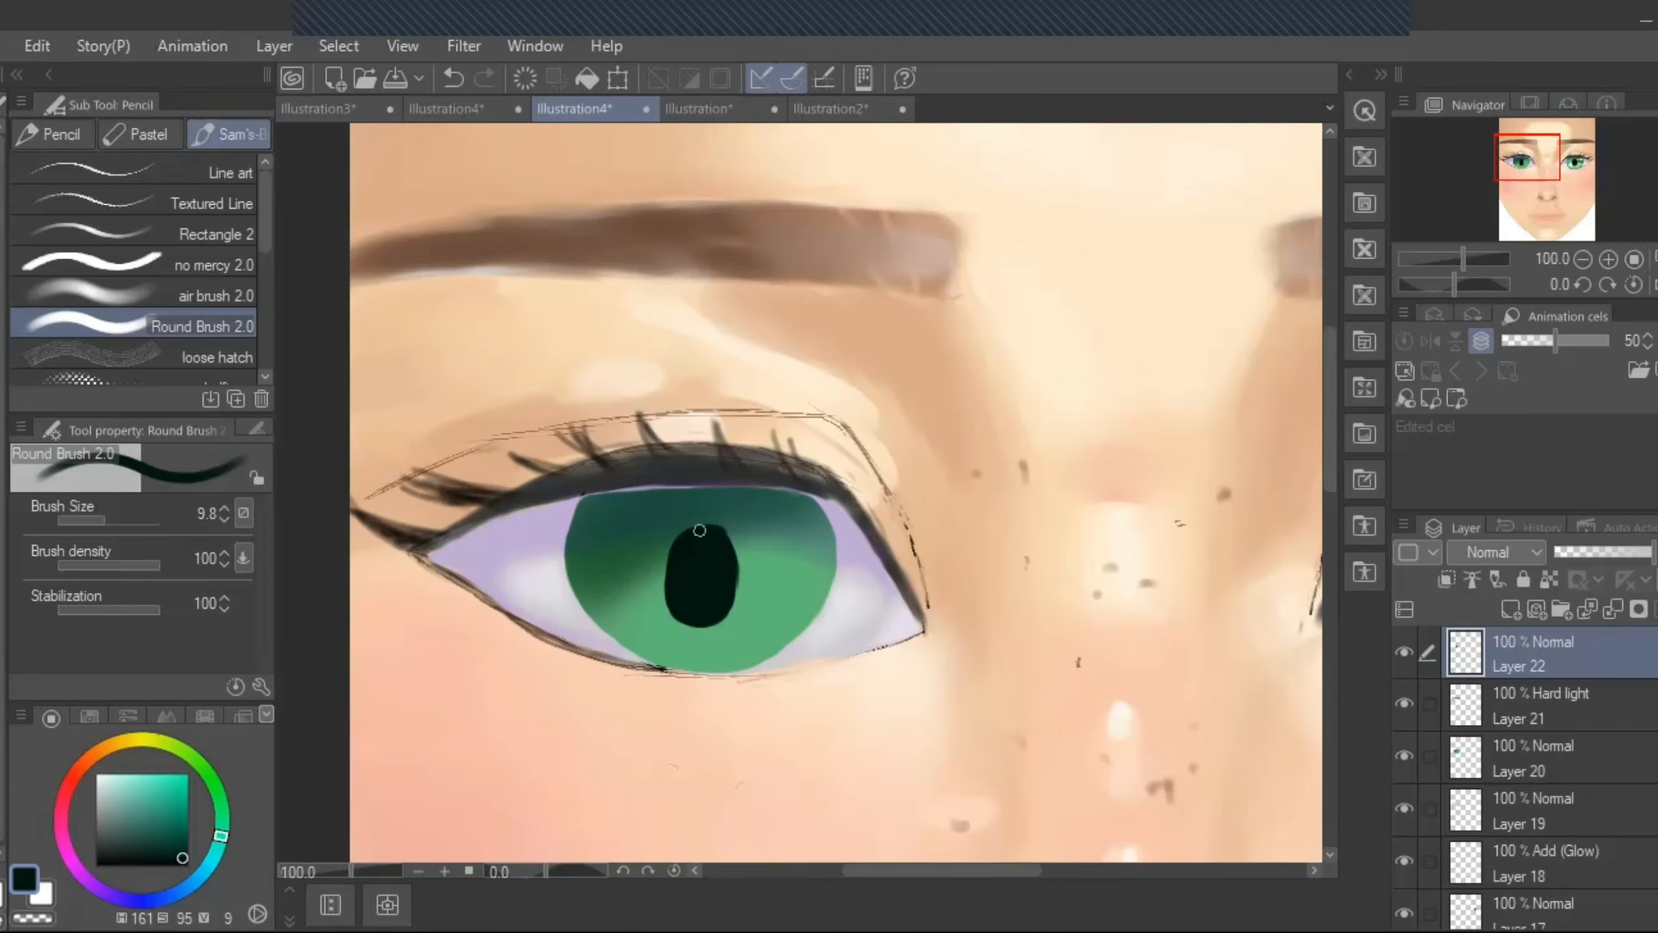
mouse_move(699, 527)
mouse_down()
mouse_move(682, 530)
mouse_move(713, 531)
mouse_move(677, 544)
mouse_move(665, 585)
mouse_move(726, 596)
mouse_move(729, 578)
mouse_move(728, 592)
mouse_up()
- Sample the dark teal from the upper iris and paint a small spot at the iris's lower left with Round Brush 2.0
key(i)
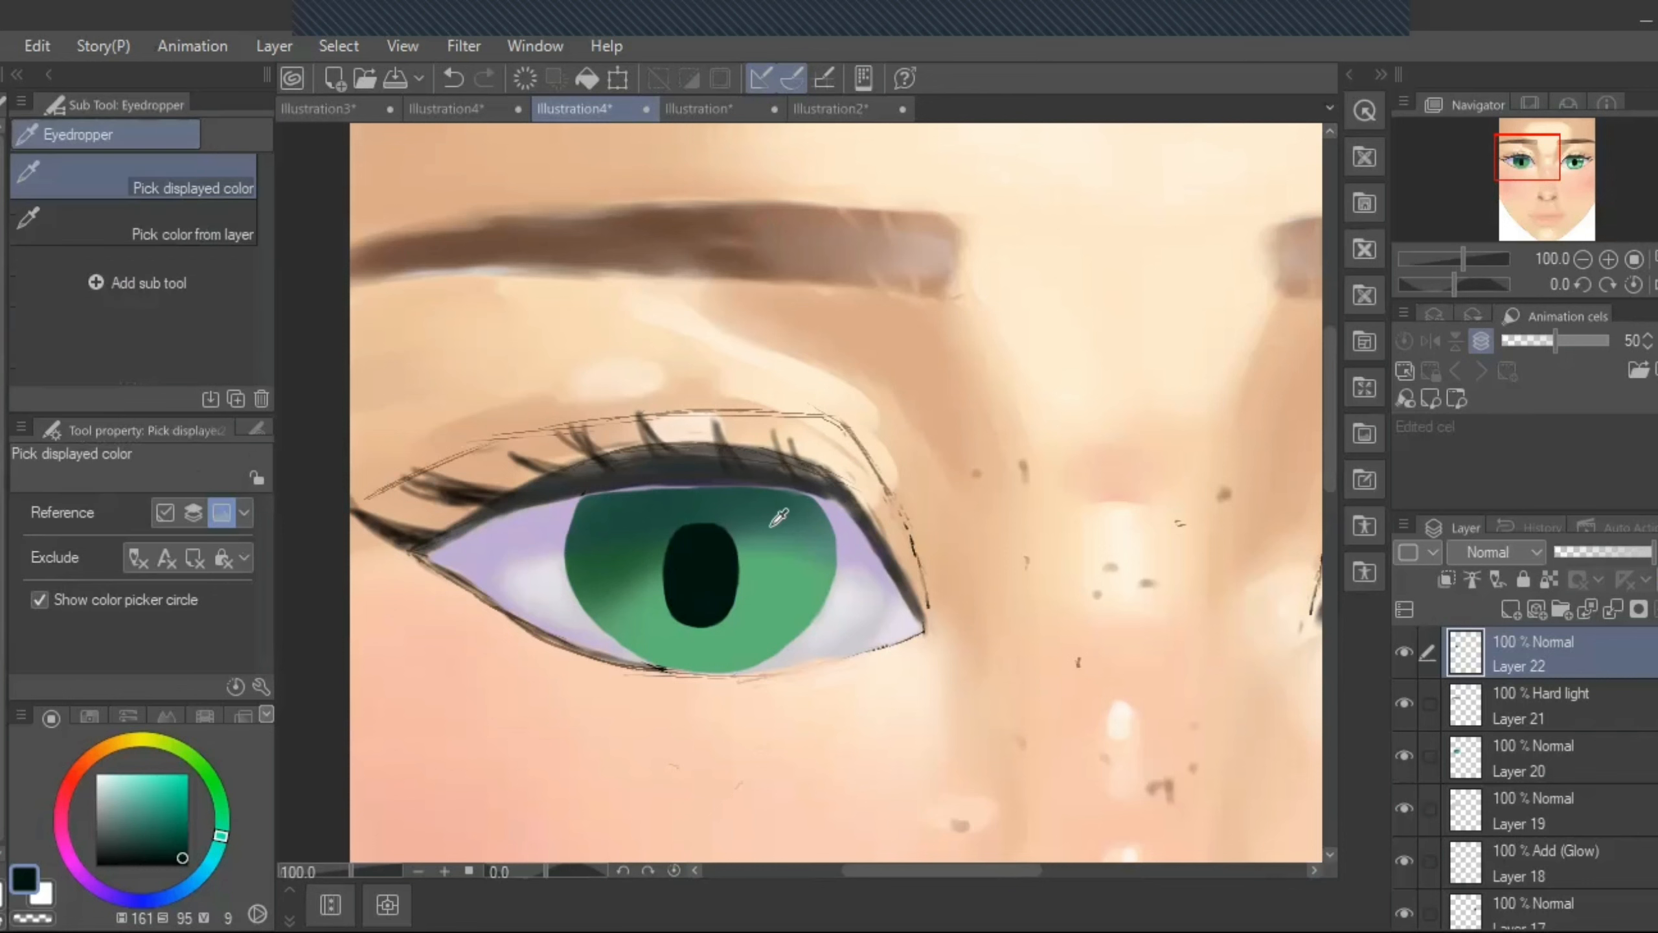
click(783, 518)
click(646, 509)
click(646, 510)
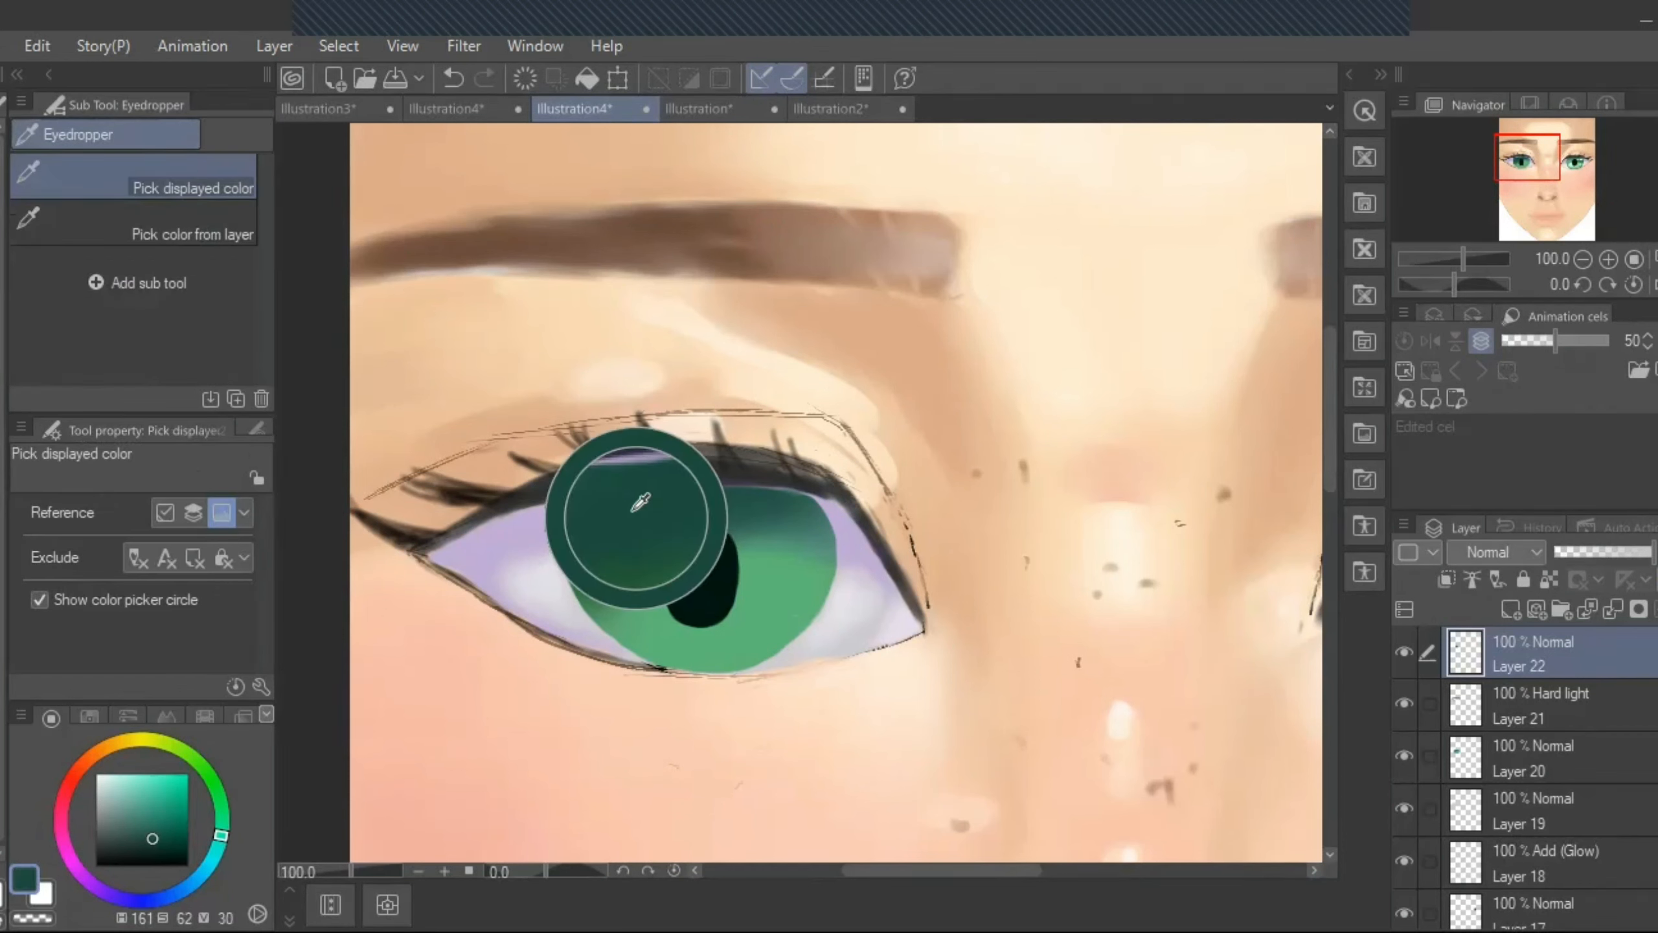
key(p)
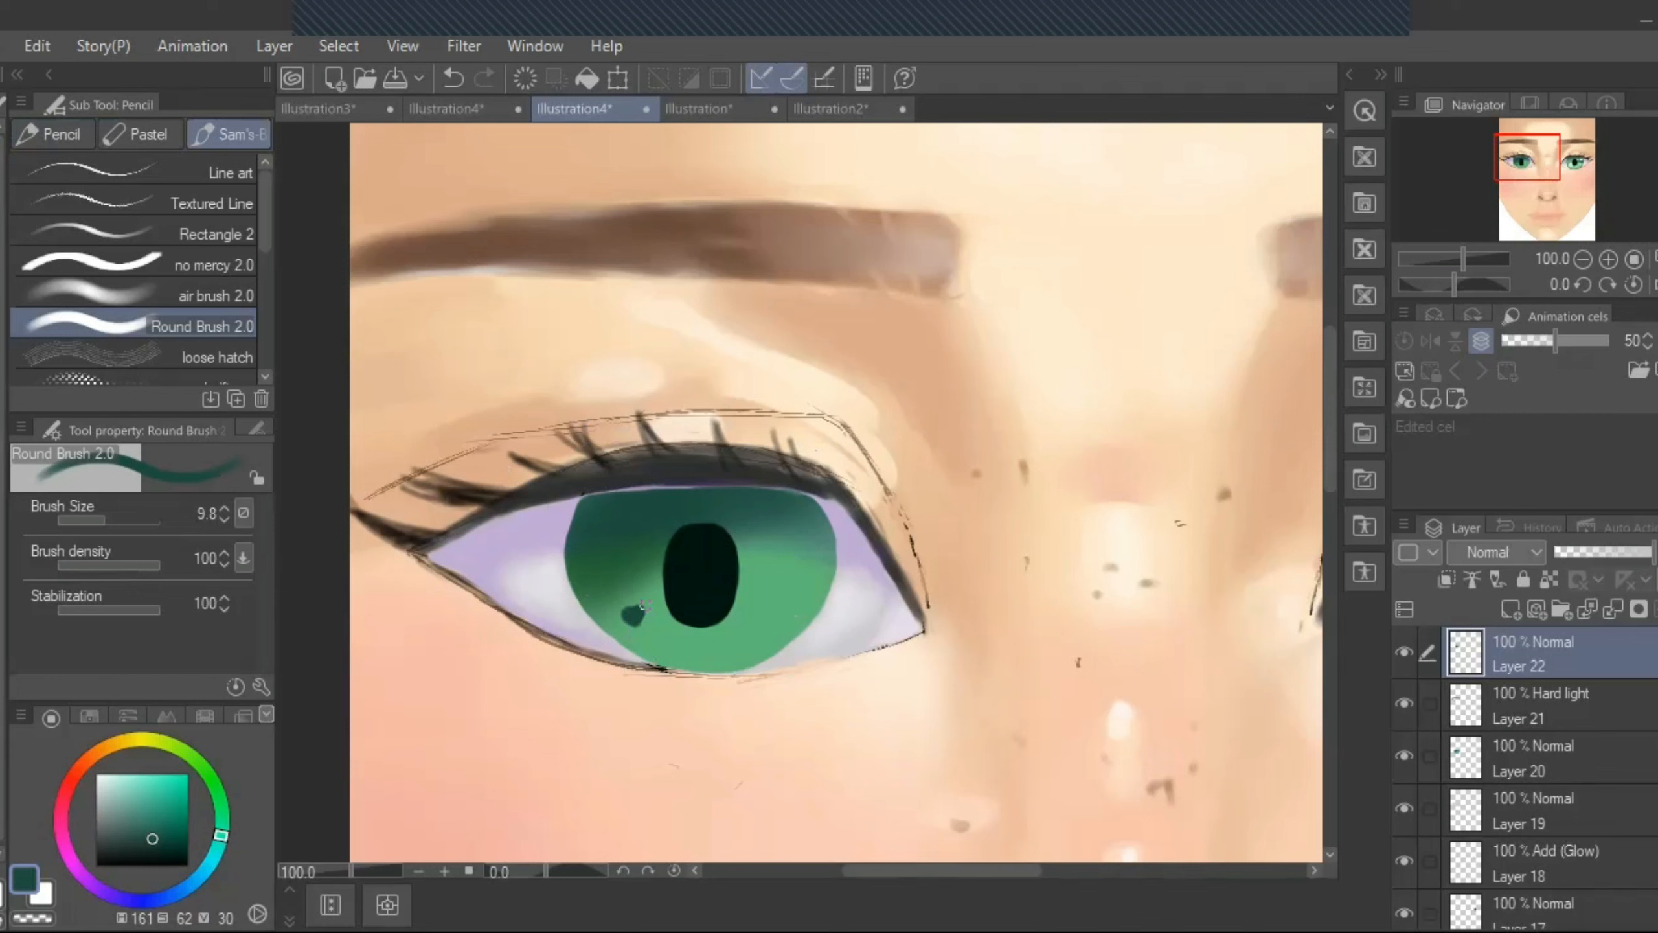
- Add another raster layer and lasso the eye's upper band, from corner to corner between the lash line and a curve through the pupil's top
click(275, 45)
click(287, 78)
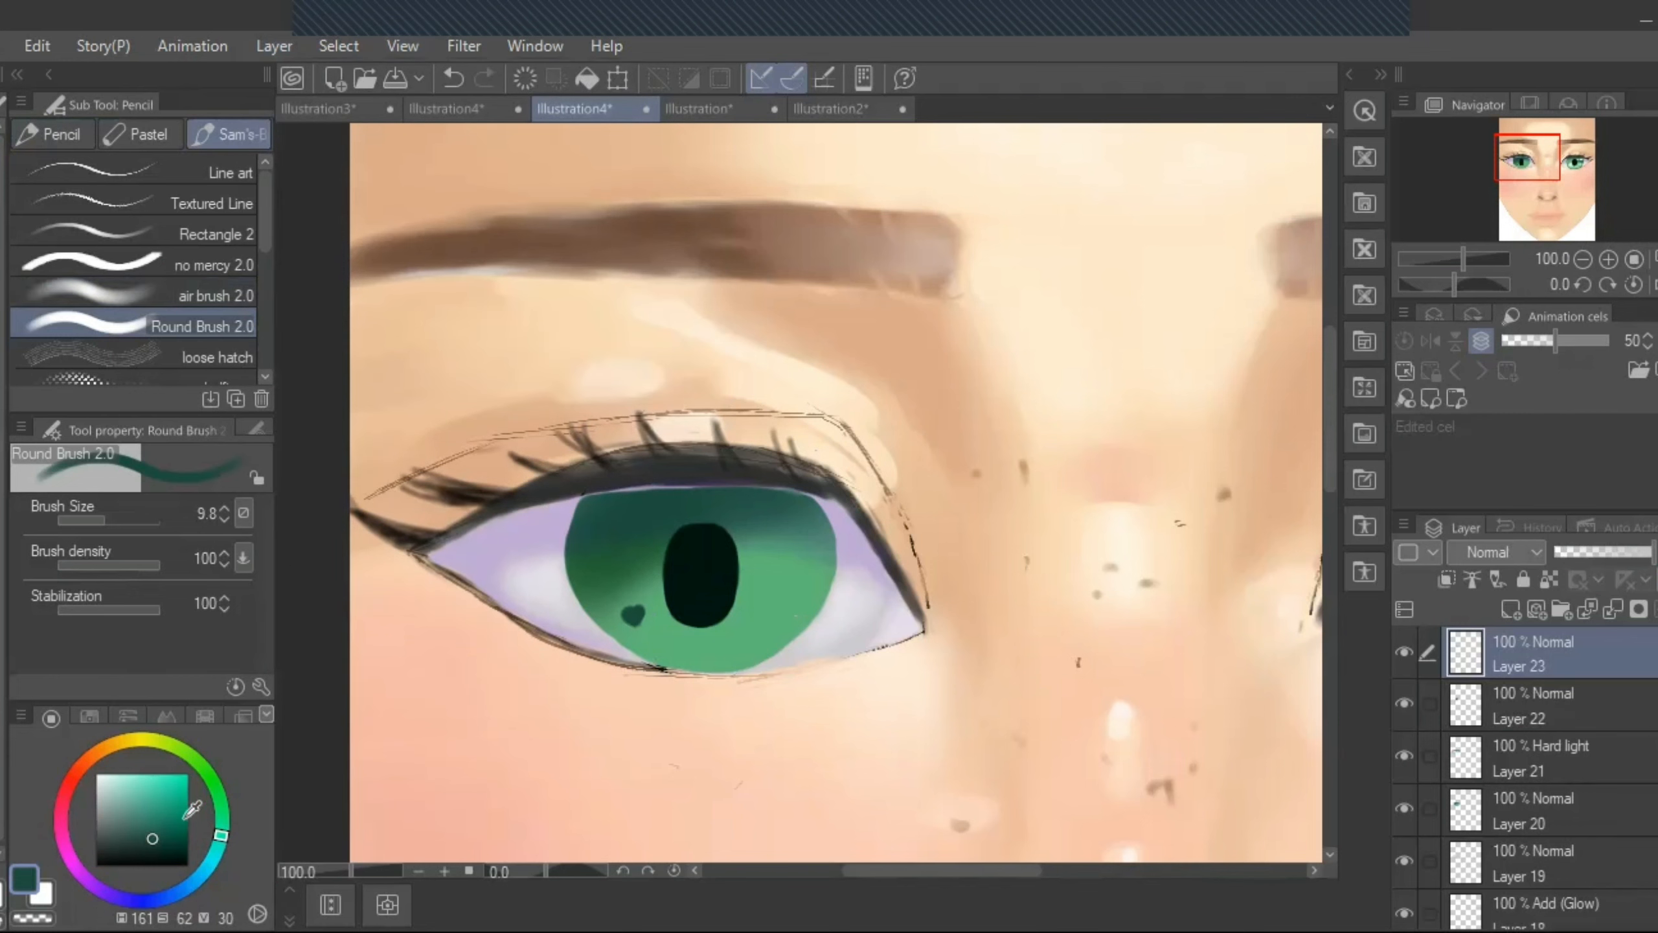
click(212, 295)
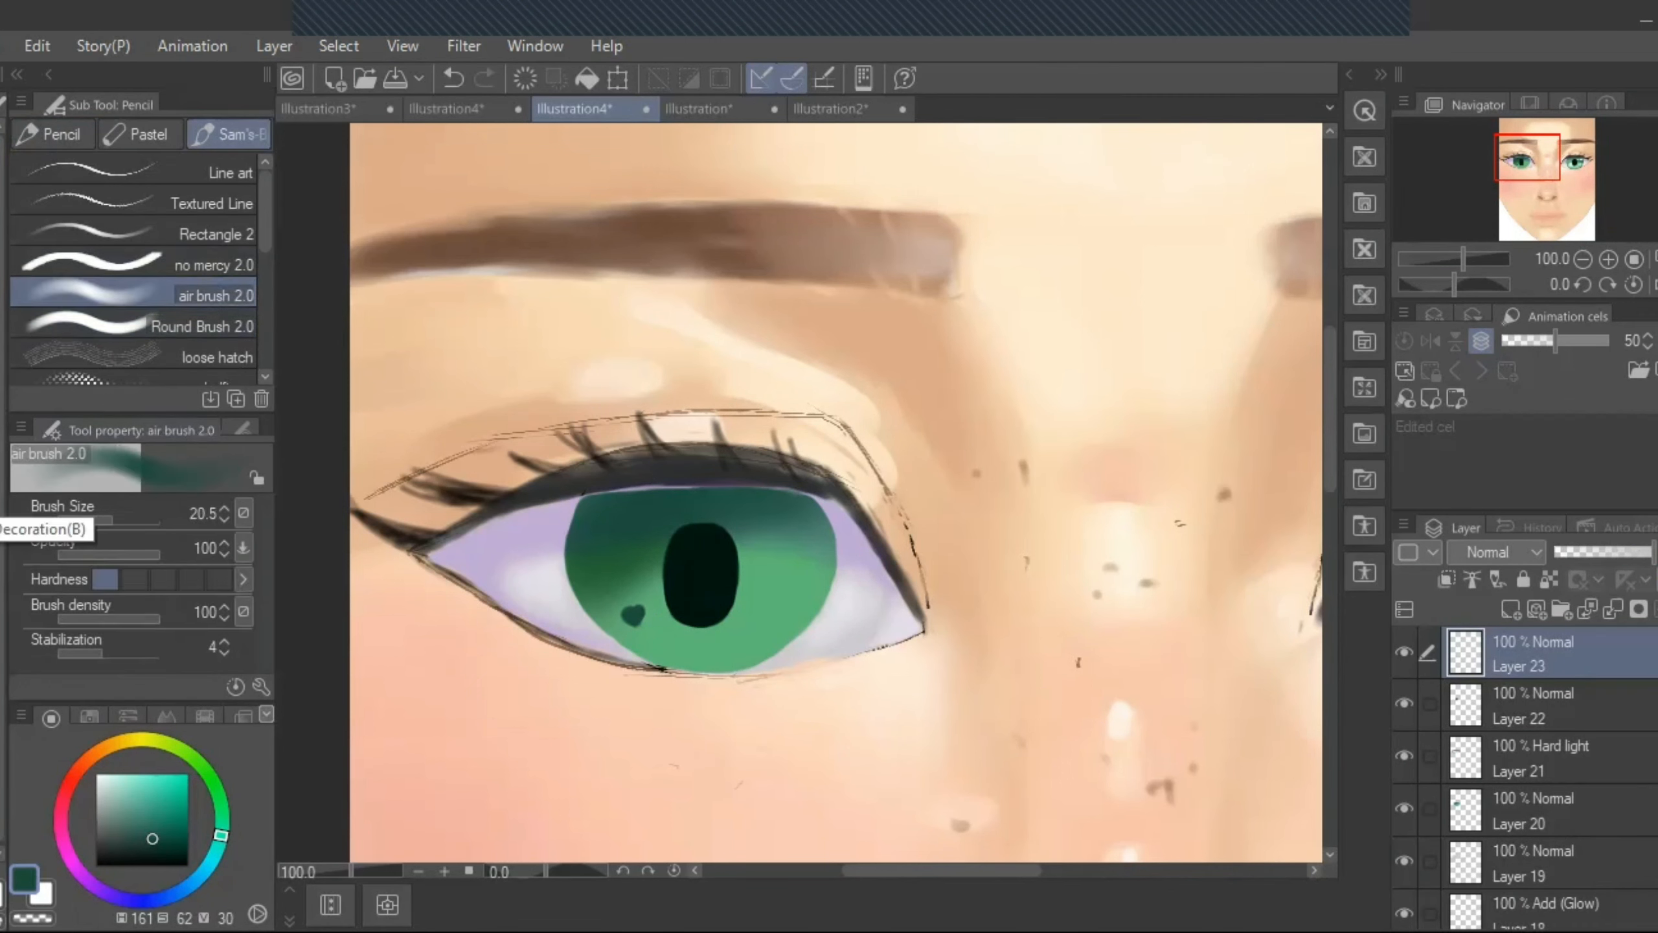
key(m)
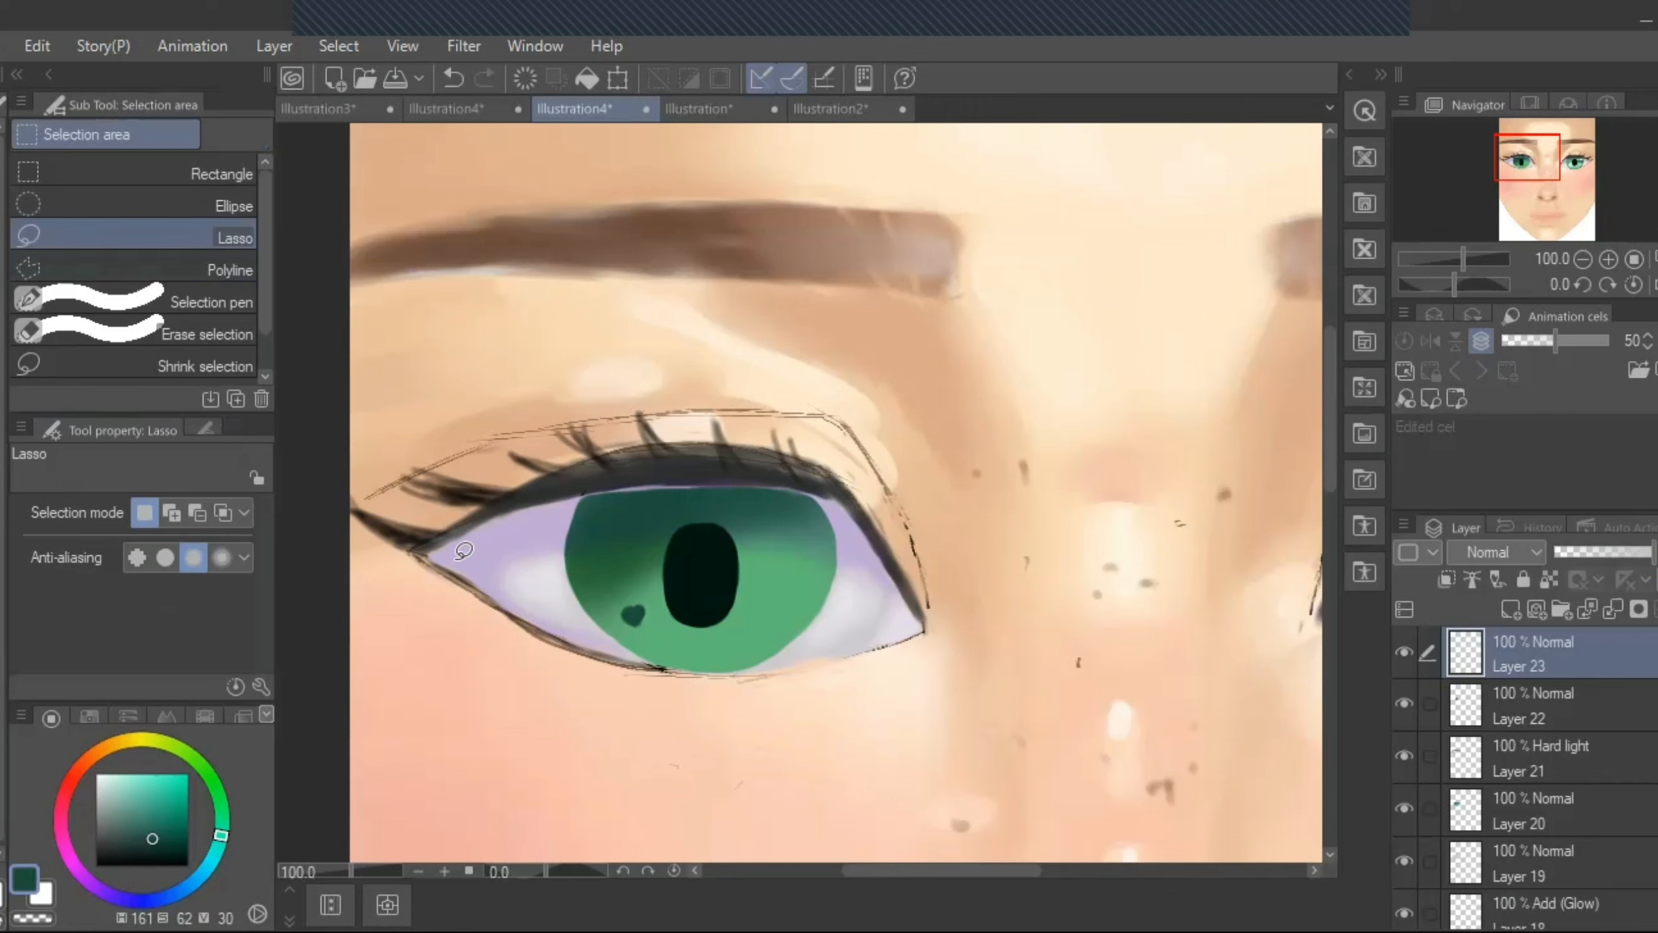
drag(459, 567, 658, 524)
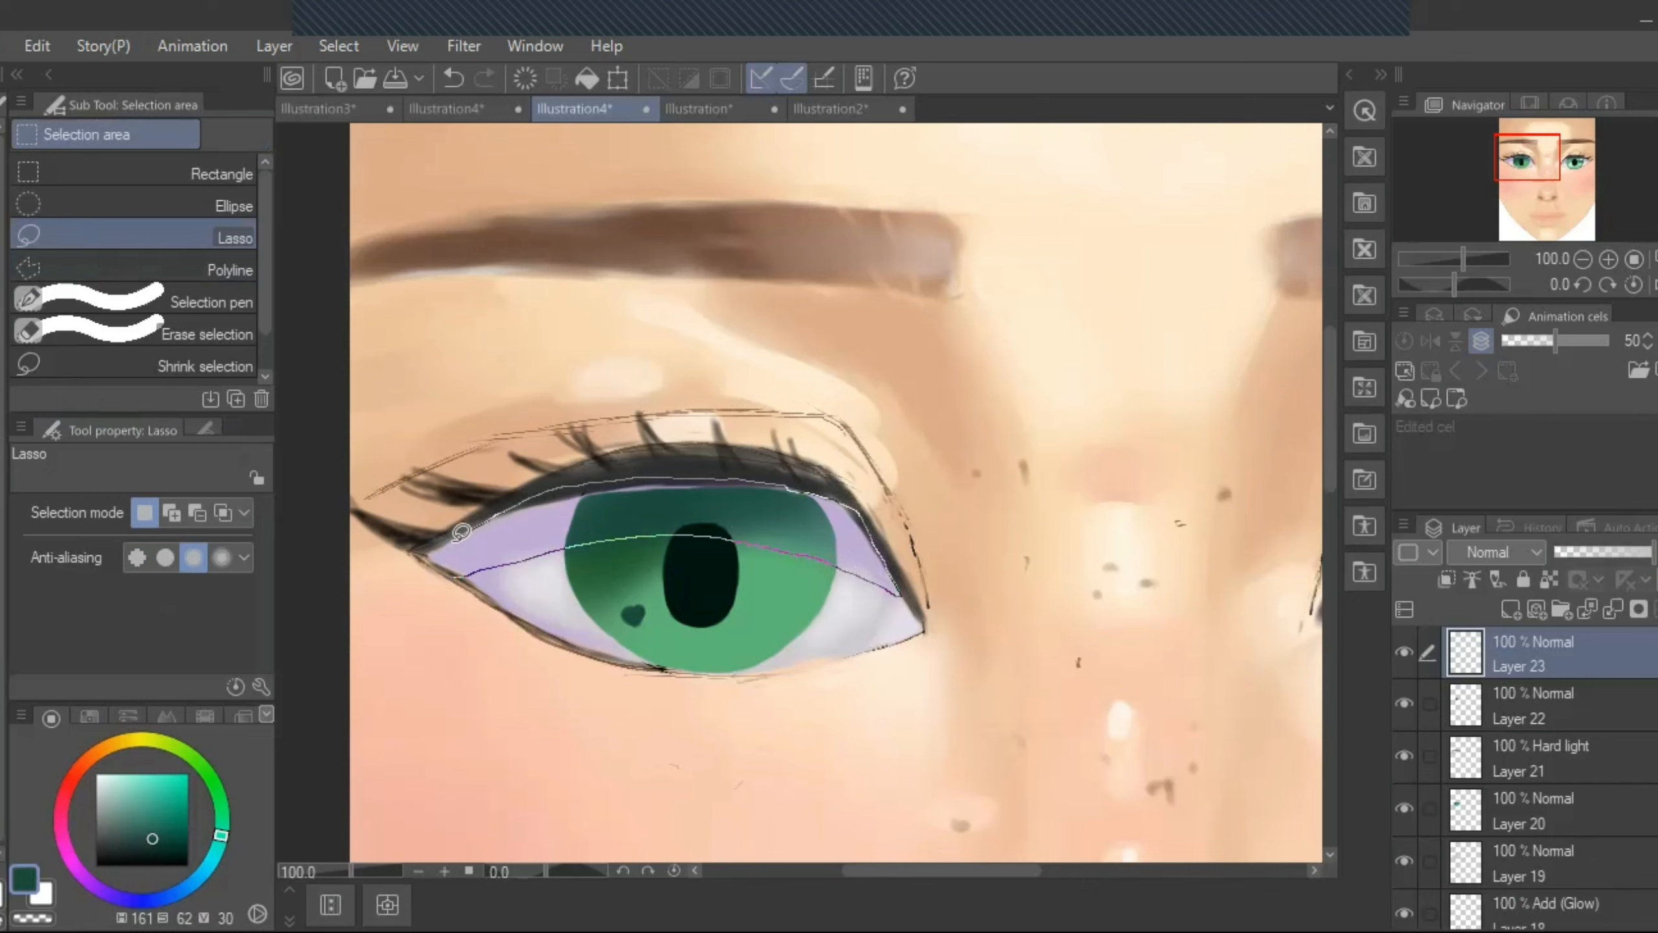
drag(450, 565, 452, 567)
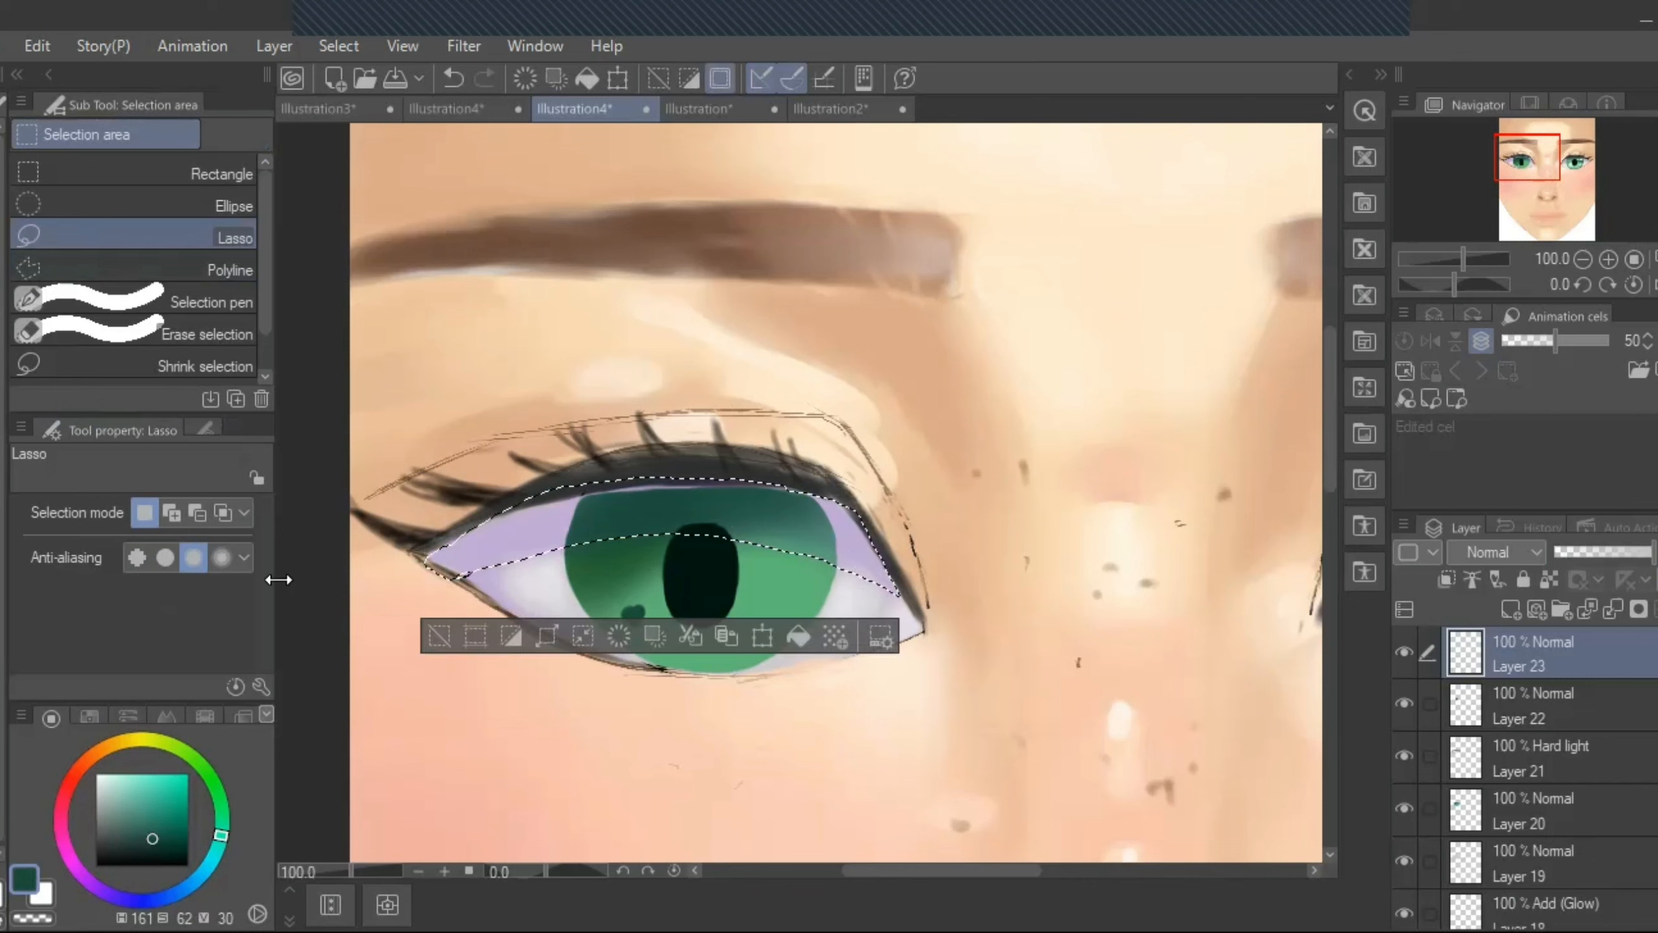
- Airbrush light cyan (hue 183, saturation 49, value 87) over the selected upper eye band with air brush 2.0 at size 102.5, and deselect
click(210, 864)
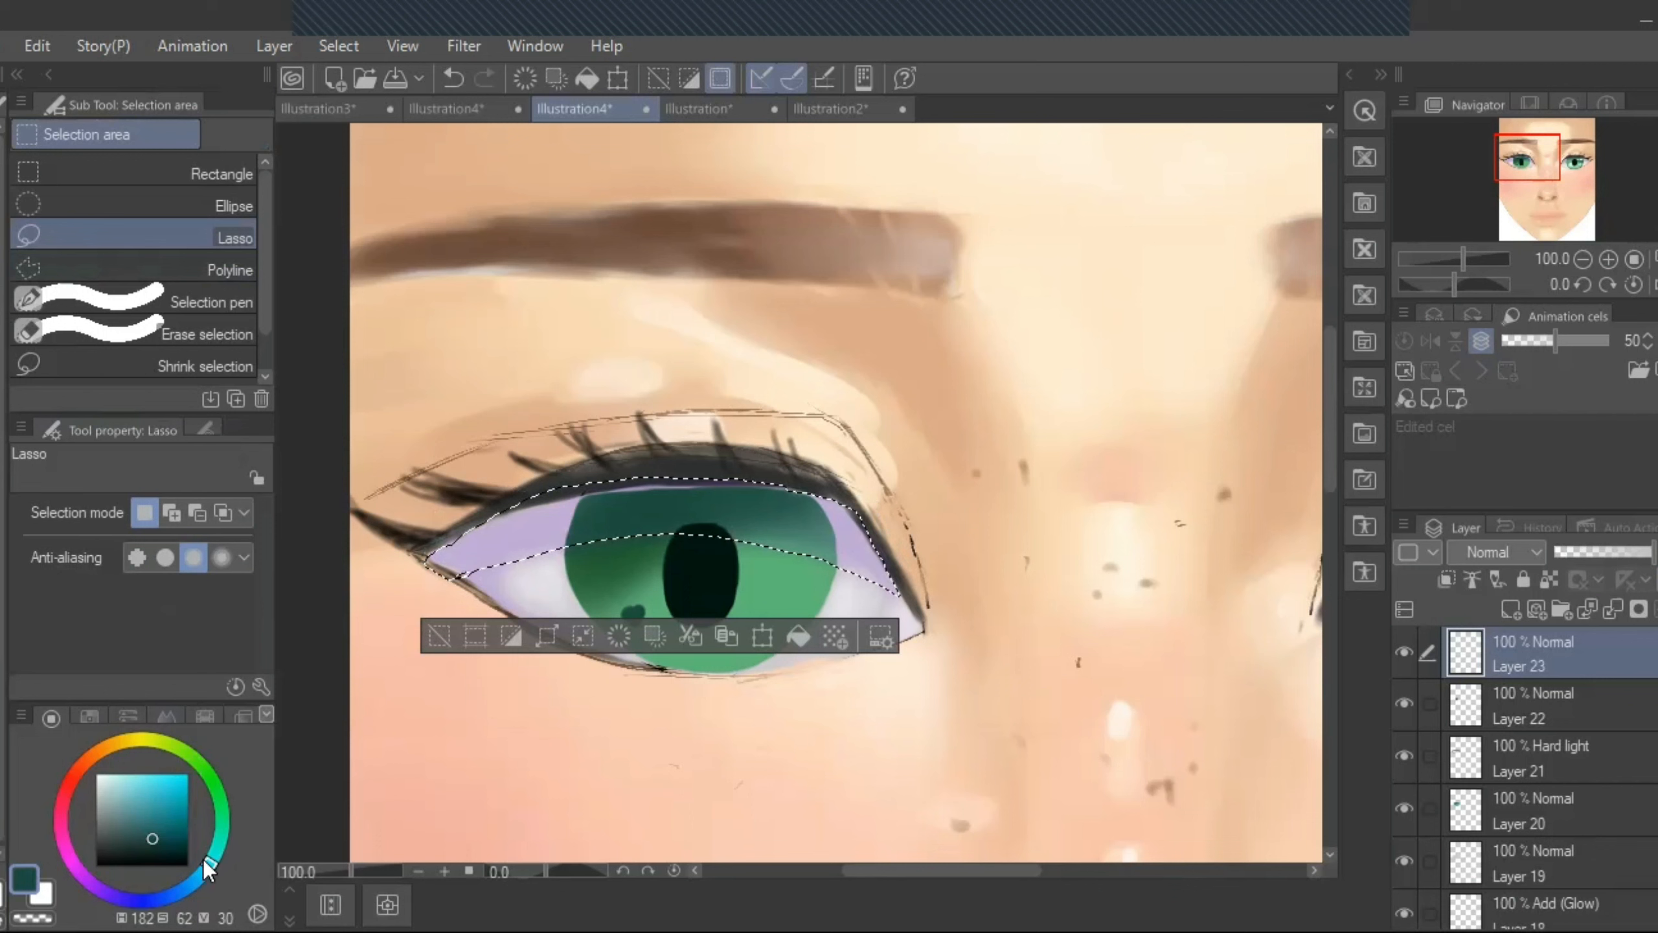
click(145, 781)
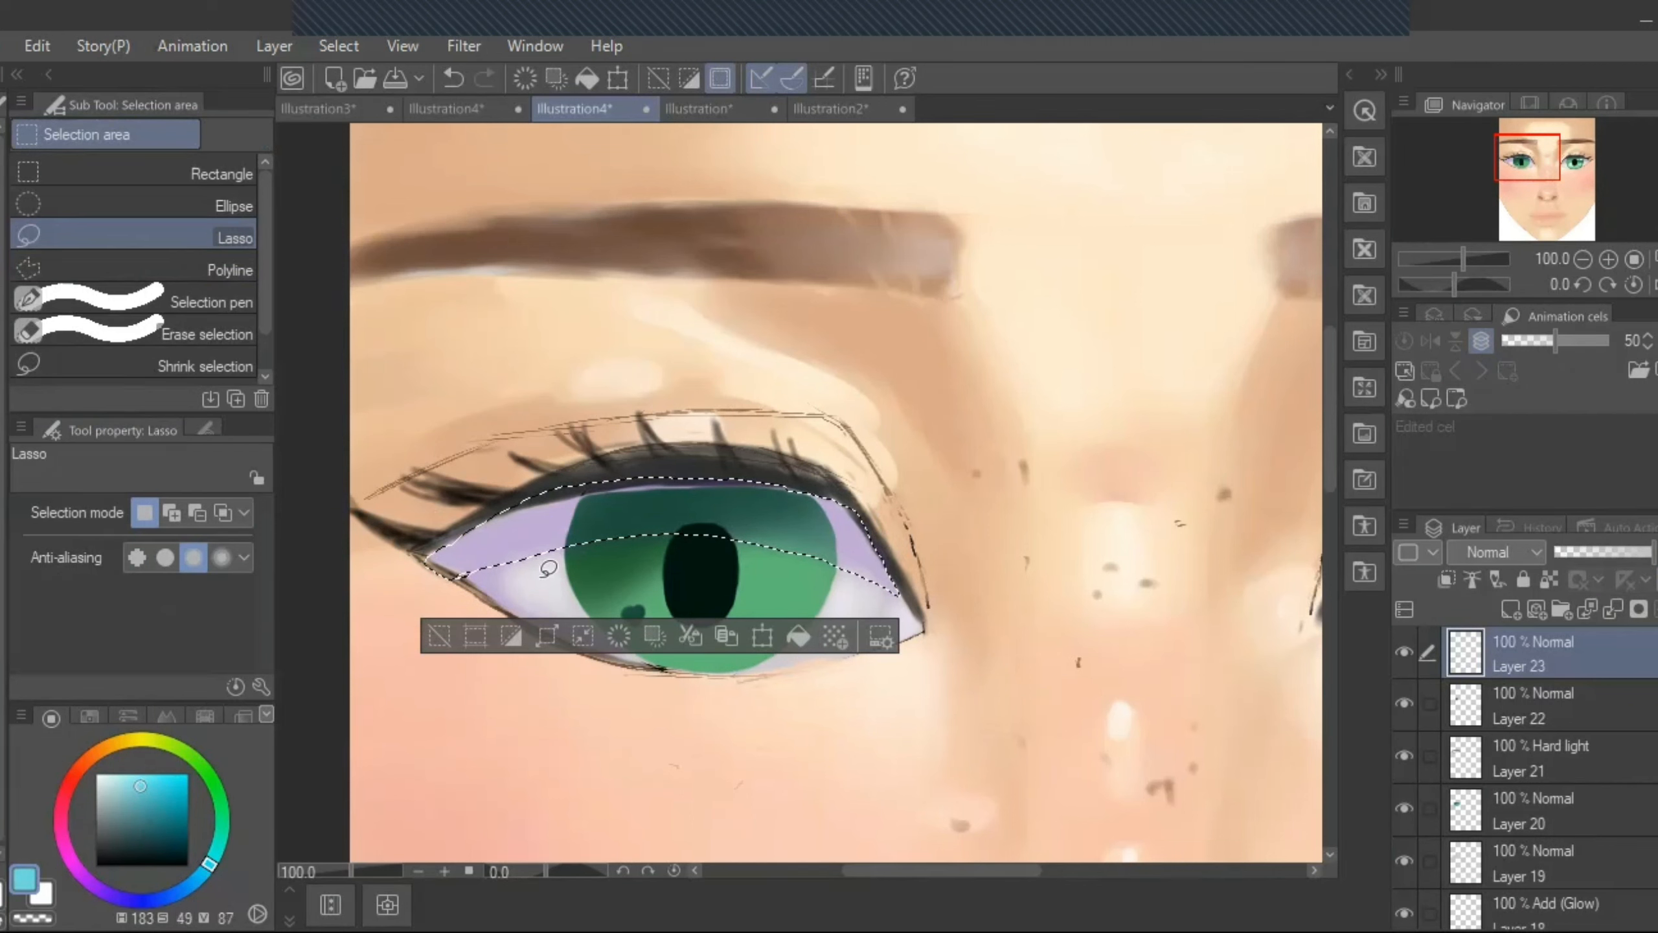
click(1, 415)
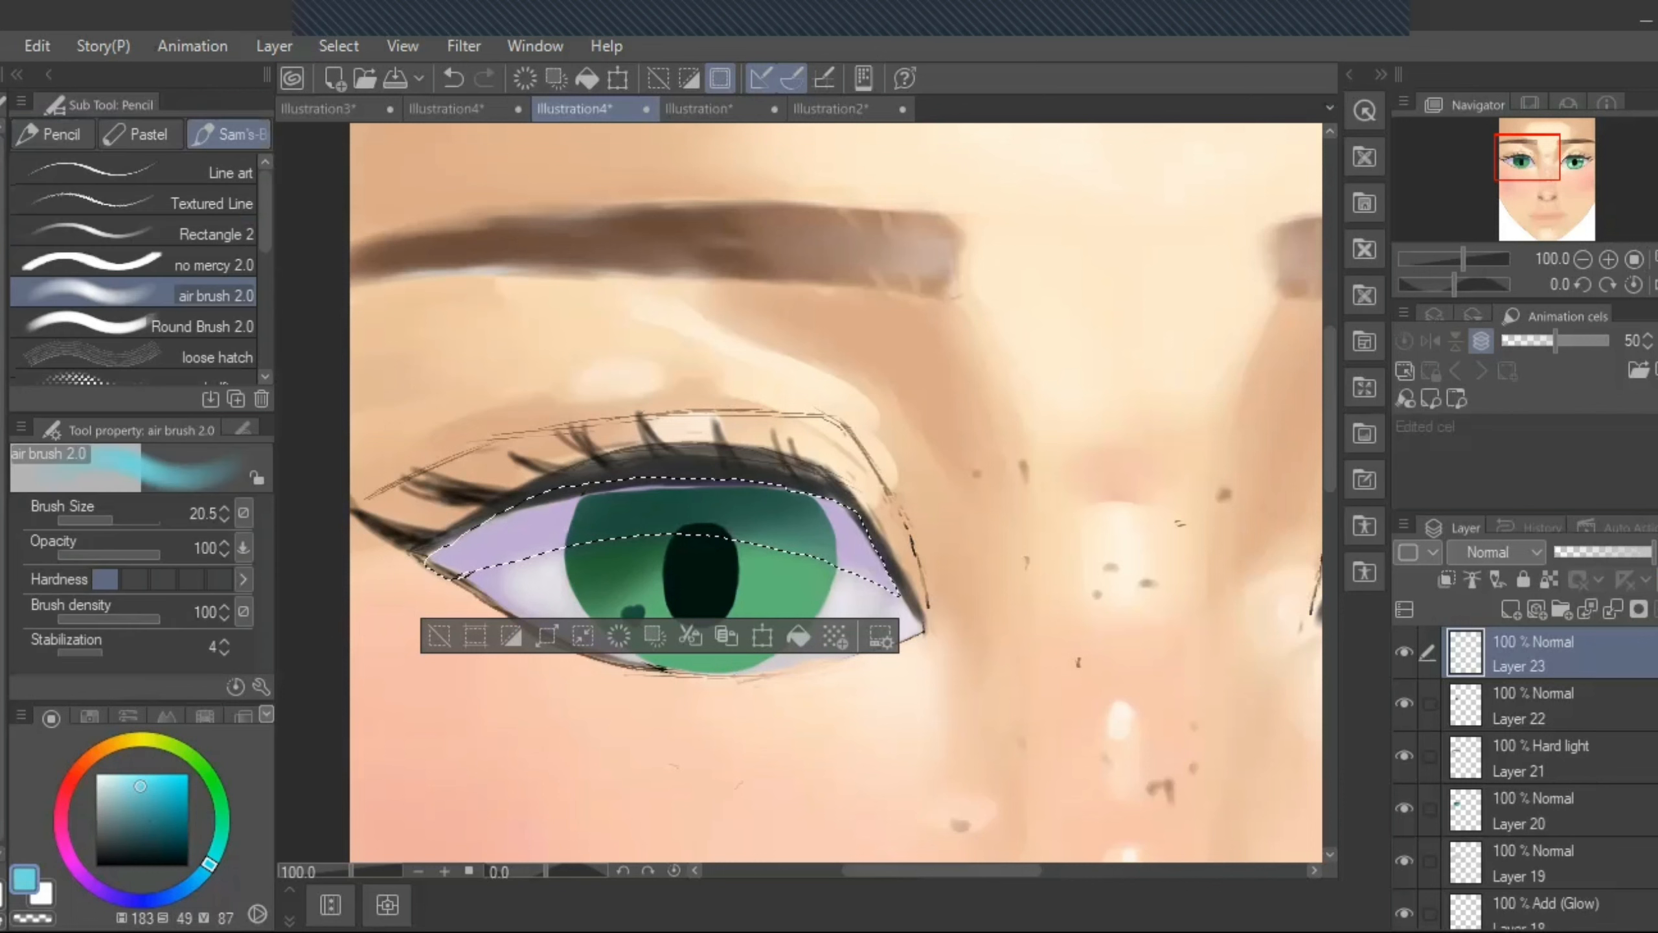
drag(123, 514, 134, 516)
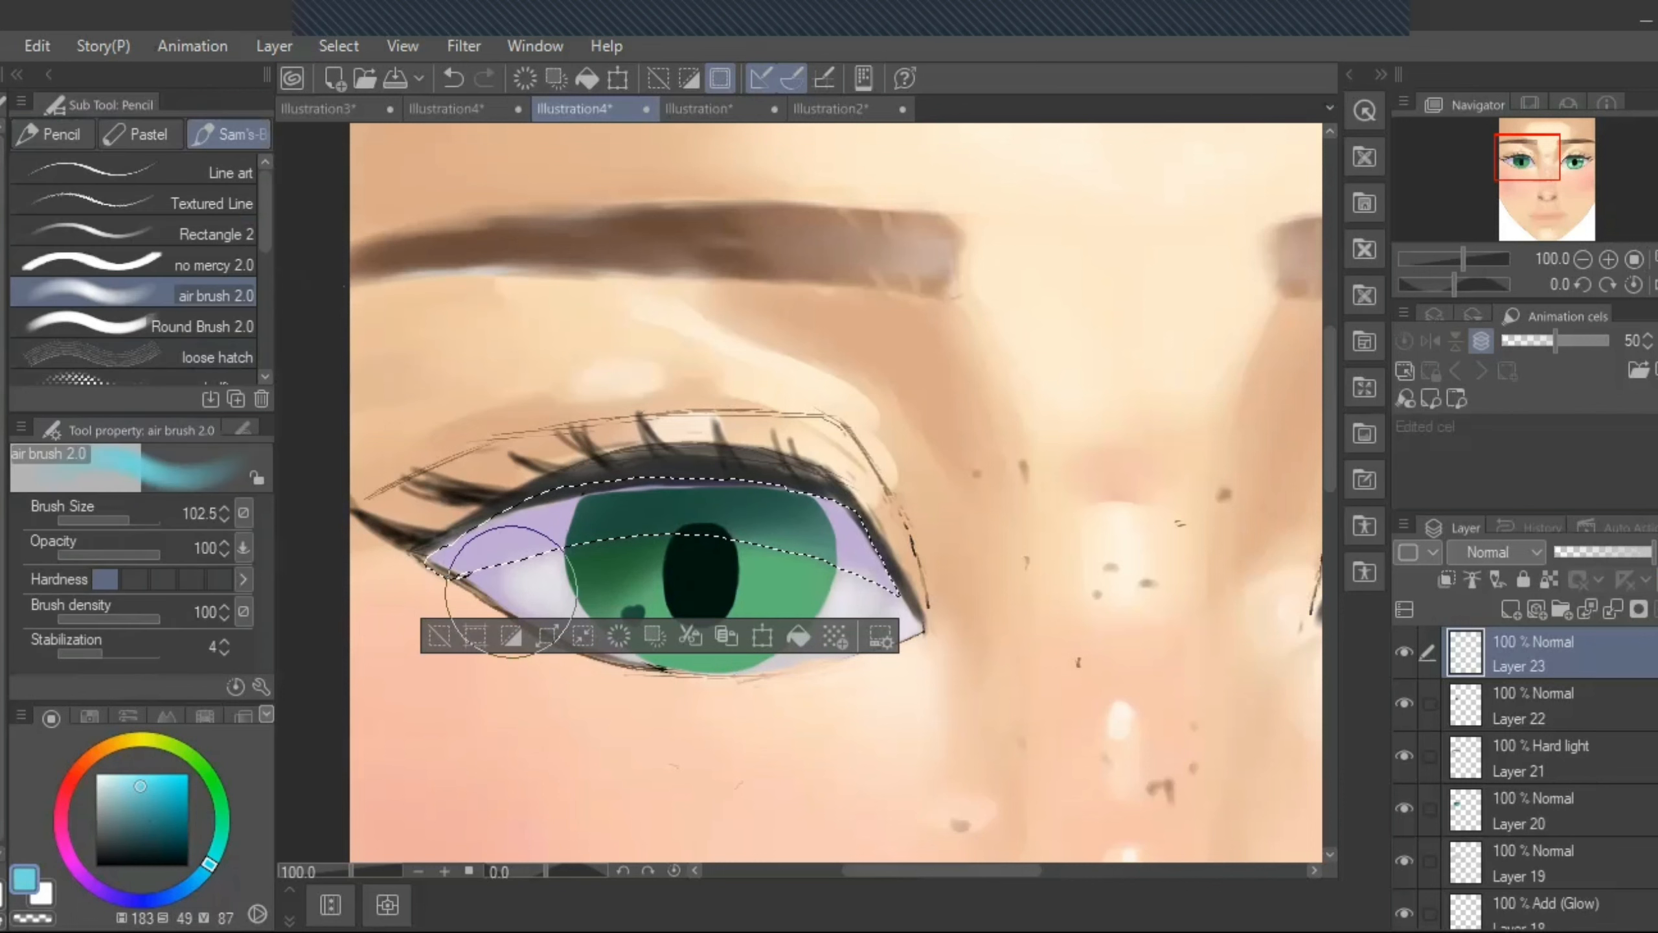
mouse_move(542, 574)
mouse_down()
mouse_move(700, 559)
mouse_move(845, 601)
mouse_move(831, 601)
mouse_move(843, 551)
mouse_move(837, 577)
mouse_move(644, 565)
mouse_move(490, 604)
mouse_move(514, 566)
mouse_move(456, 610)
mouse_move(819, 573)
mouse_move(861, 617)
mouse_up()
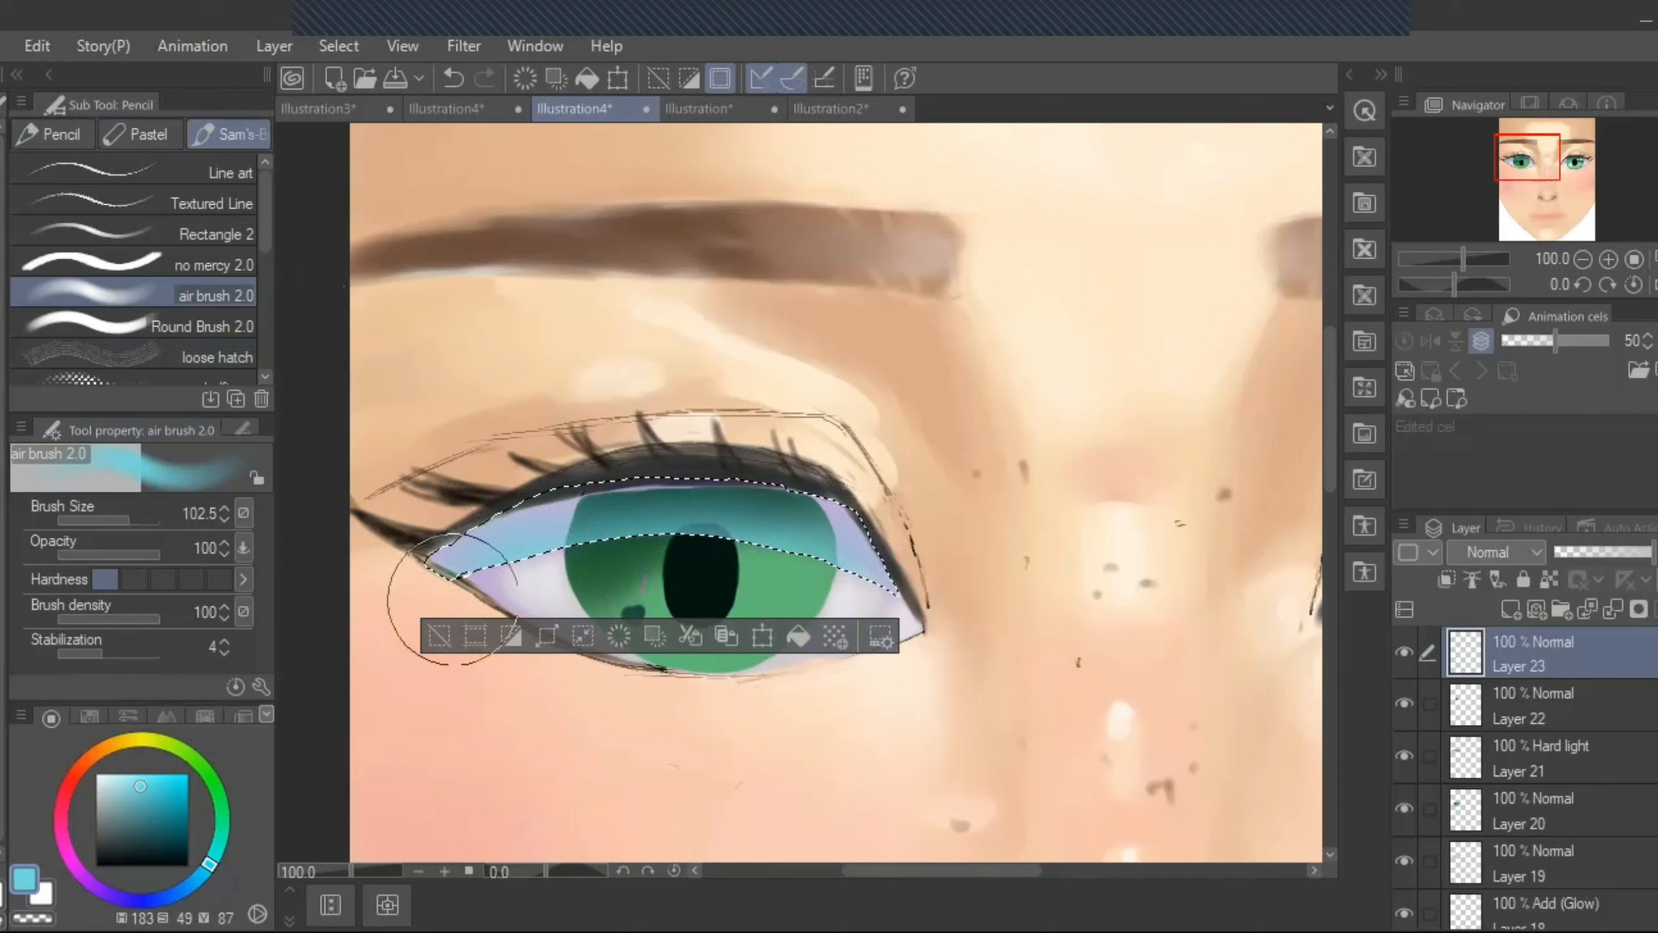
click(338, 42)
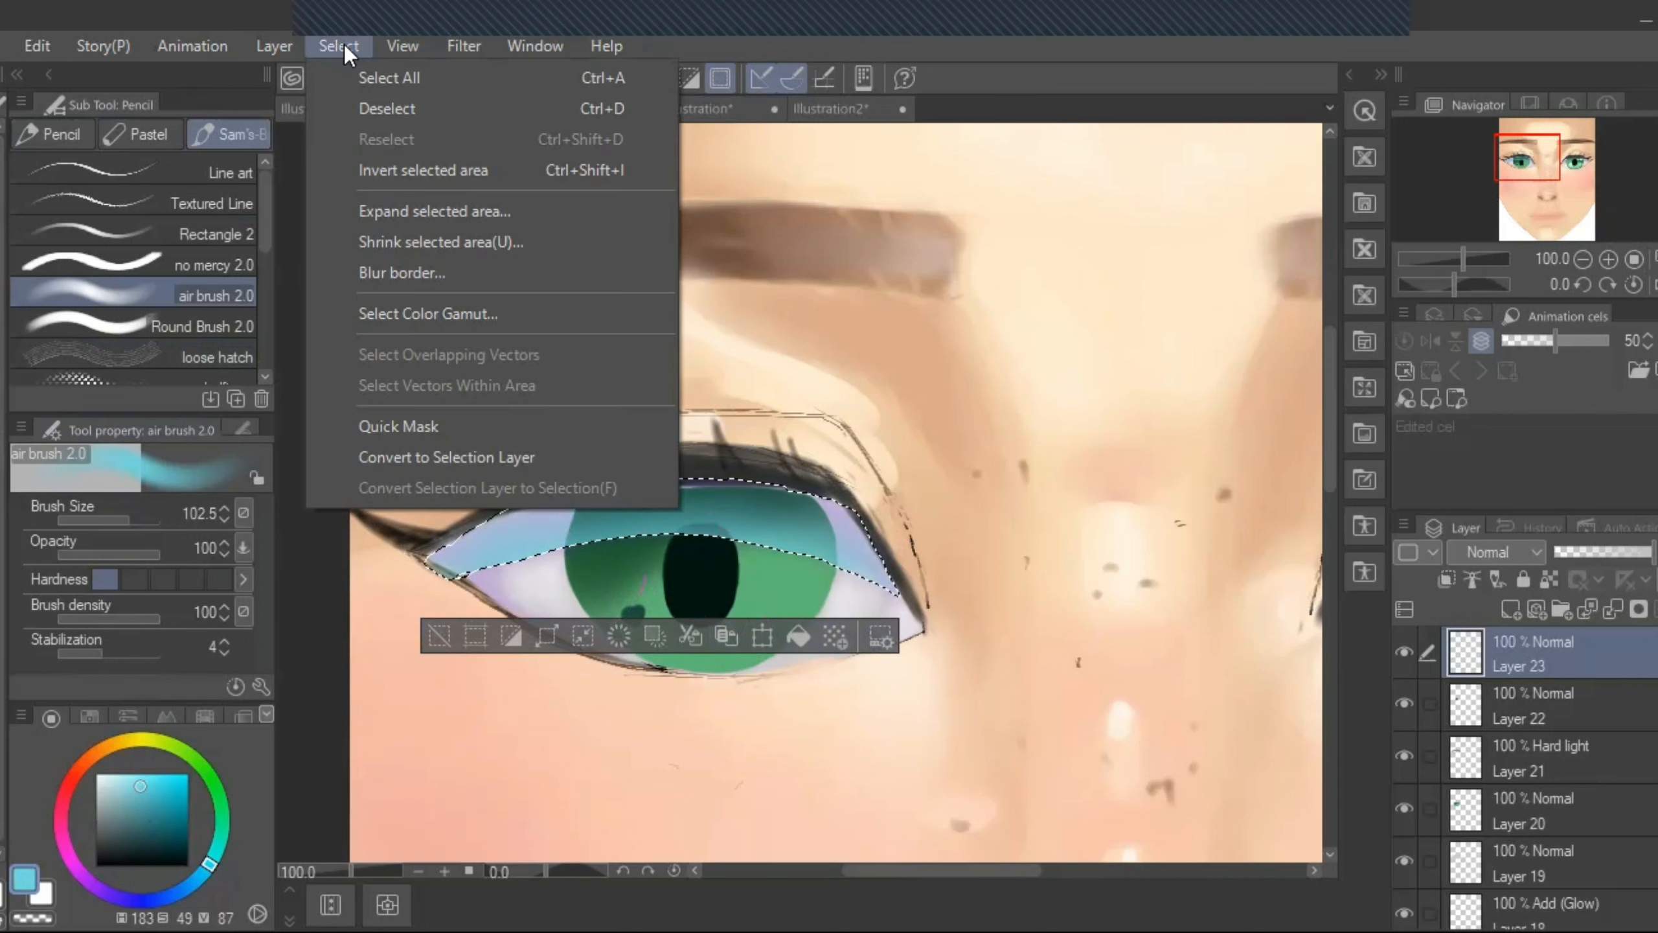
click(382, 109)
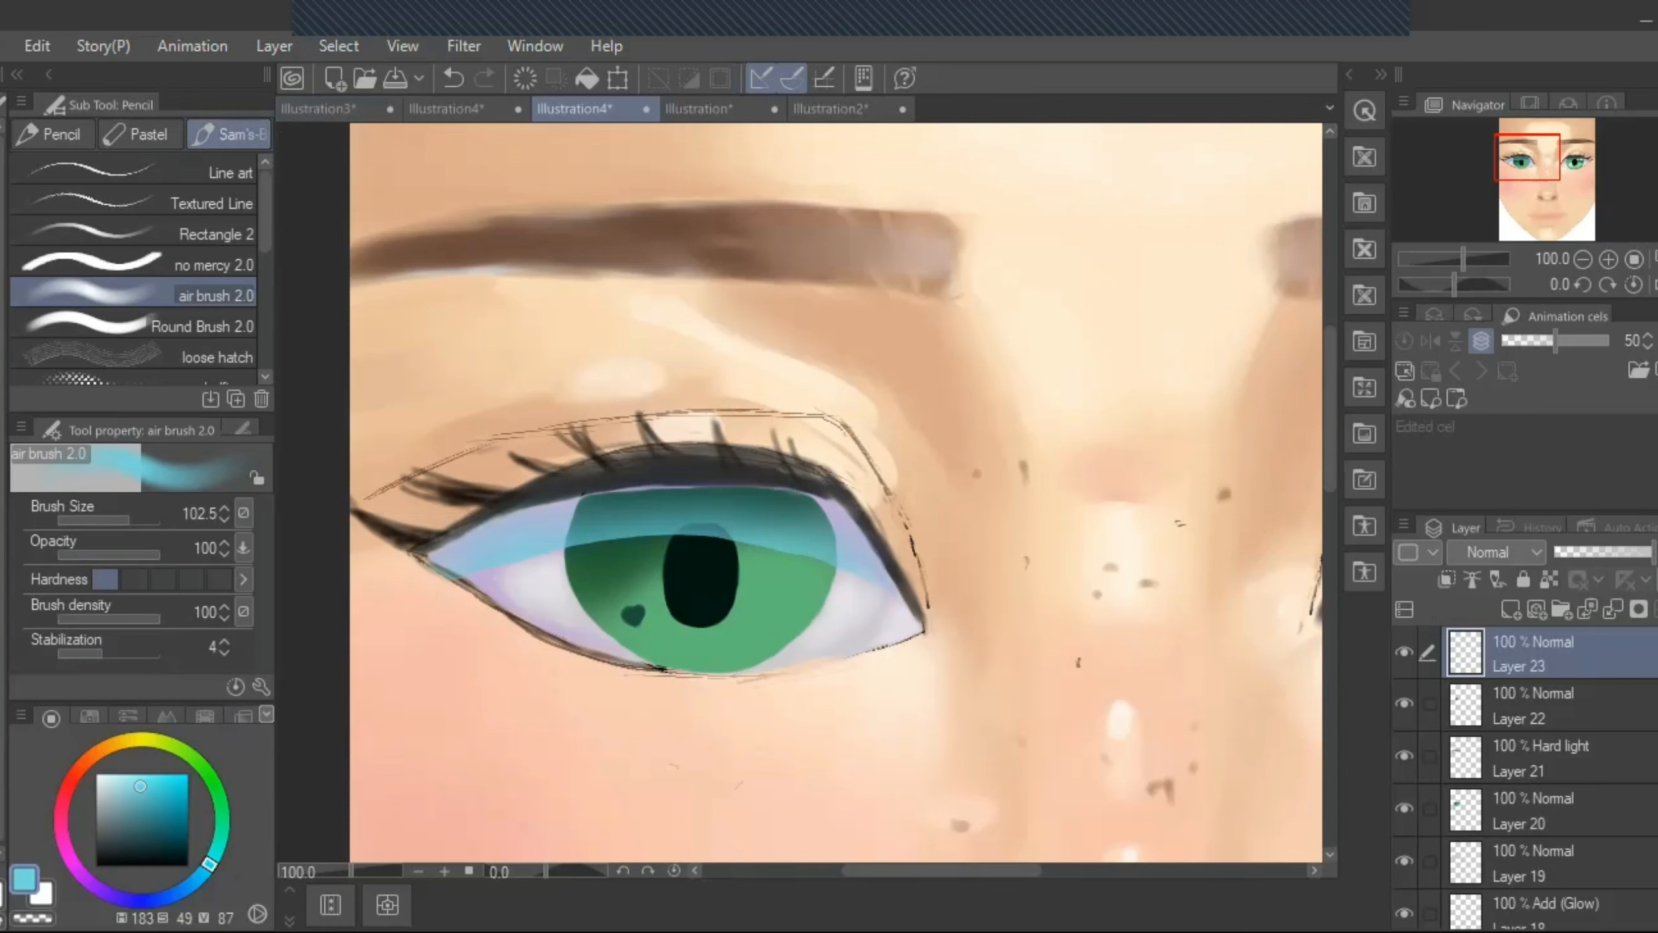
- Soften the light blue band's lower edge with the Blend tool and set its layer's opacity to 79%
key(j)
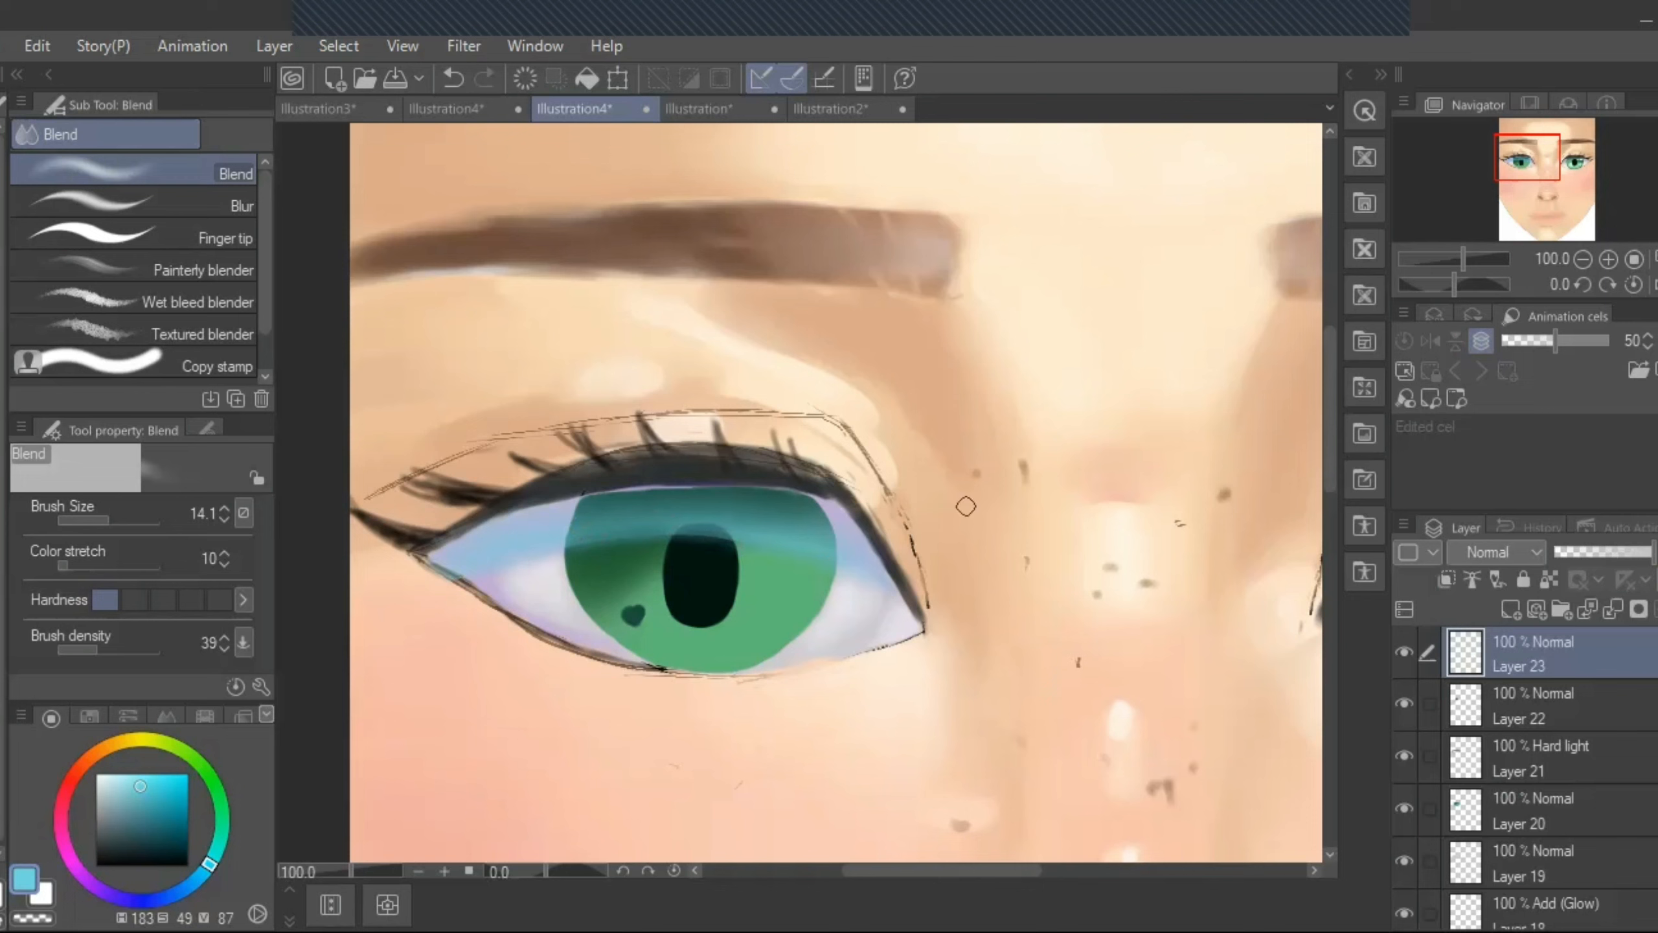
mouse_move(1651, 552)
mouse_down()
mouse_move(1556, 558)
mouse_move(1608, 559)
mouse_up()
drag(956, 870, 1023, 862)
mouse_move(1605, 552)
mouse_down()
mouse_move(1579, 547)
mouse_move(1630, 552)
mouse_up()
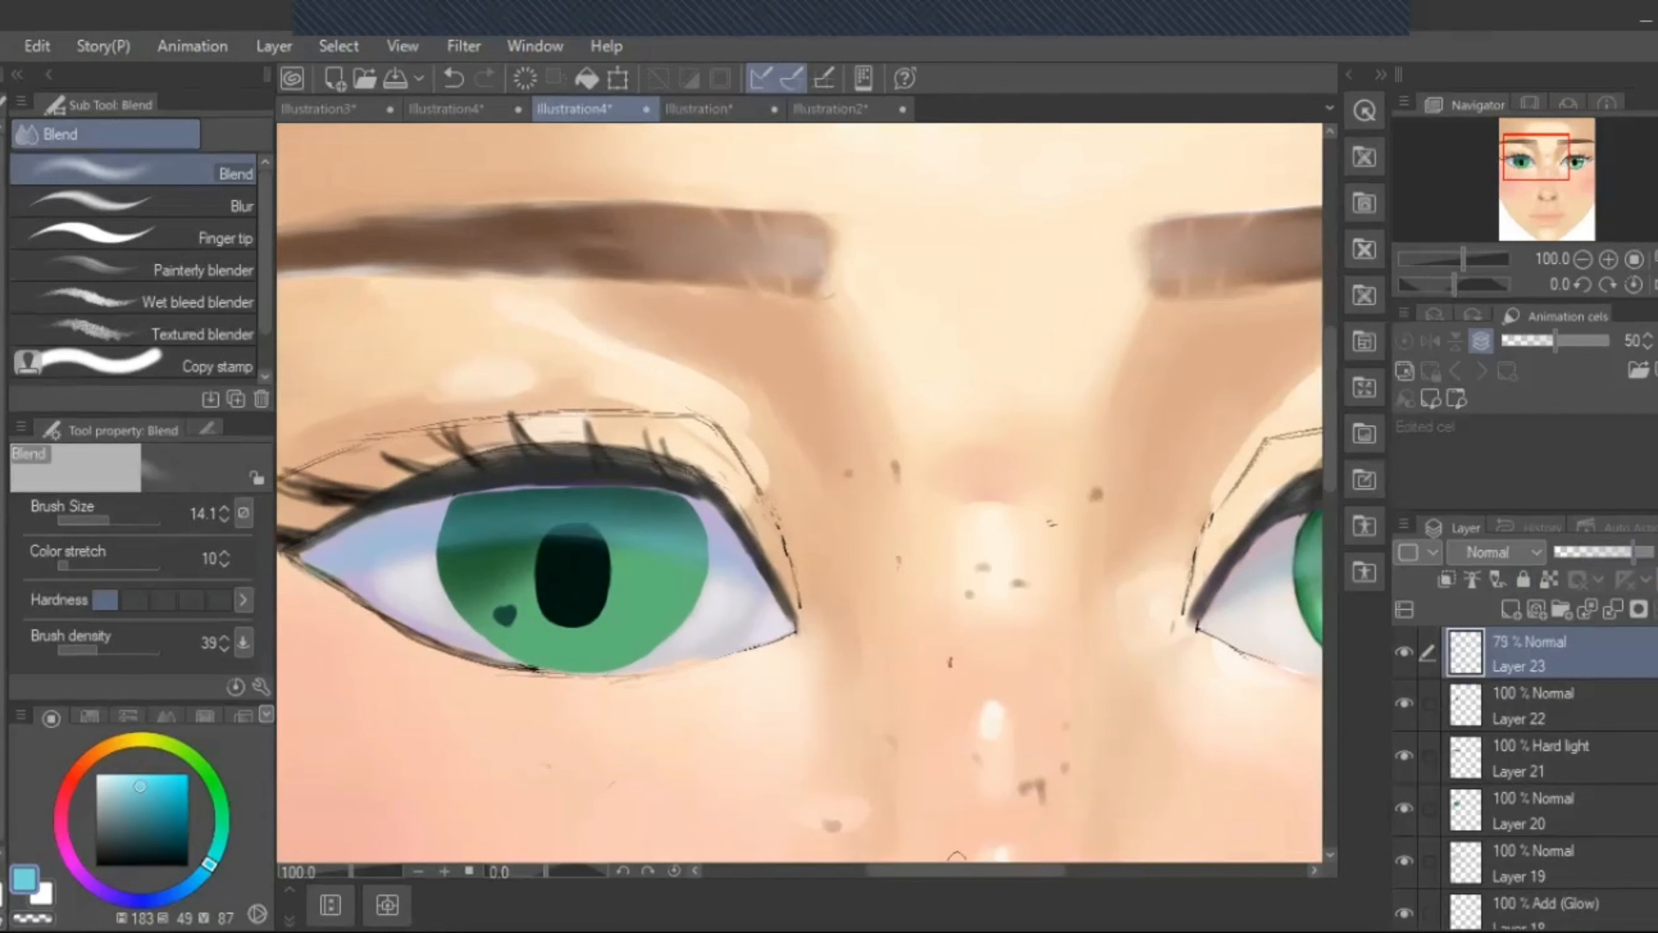
mouse_move(957, 869)
mouse_down()
mouse_move(1021, 876)
mouse_move(904, 863)
mouse_move(946, 872)
mouse_up()
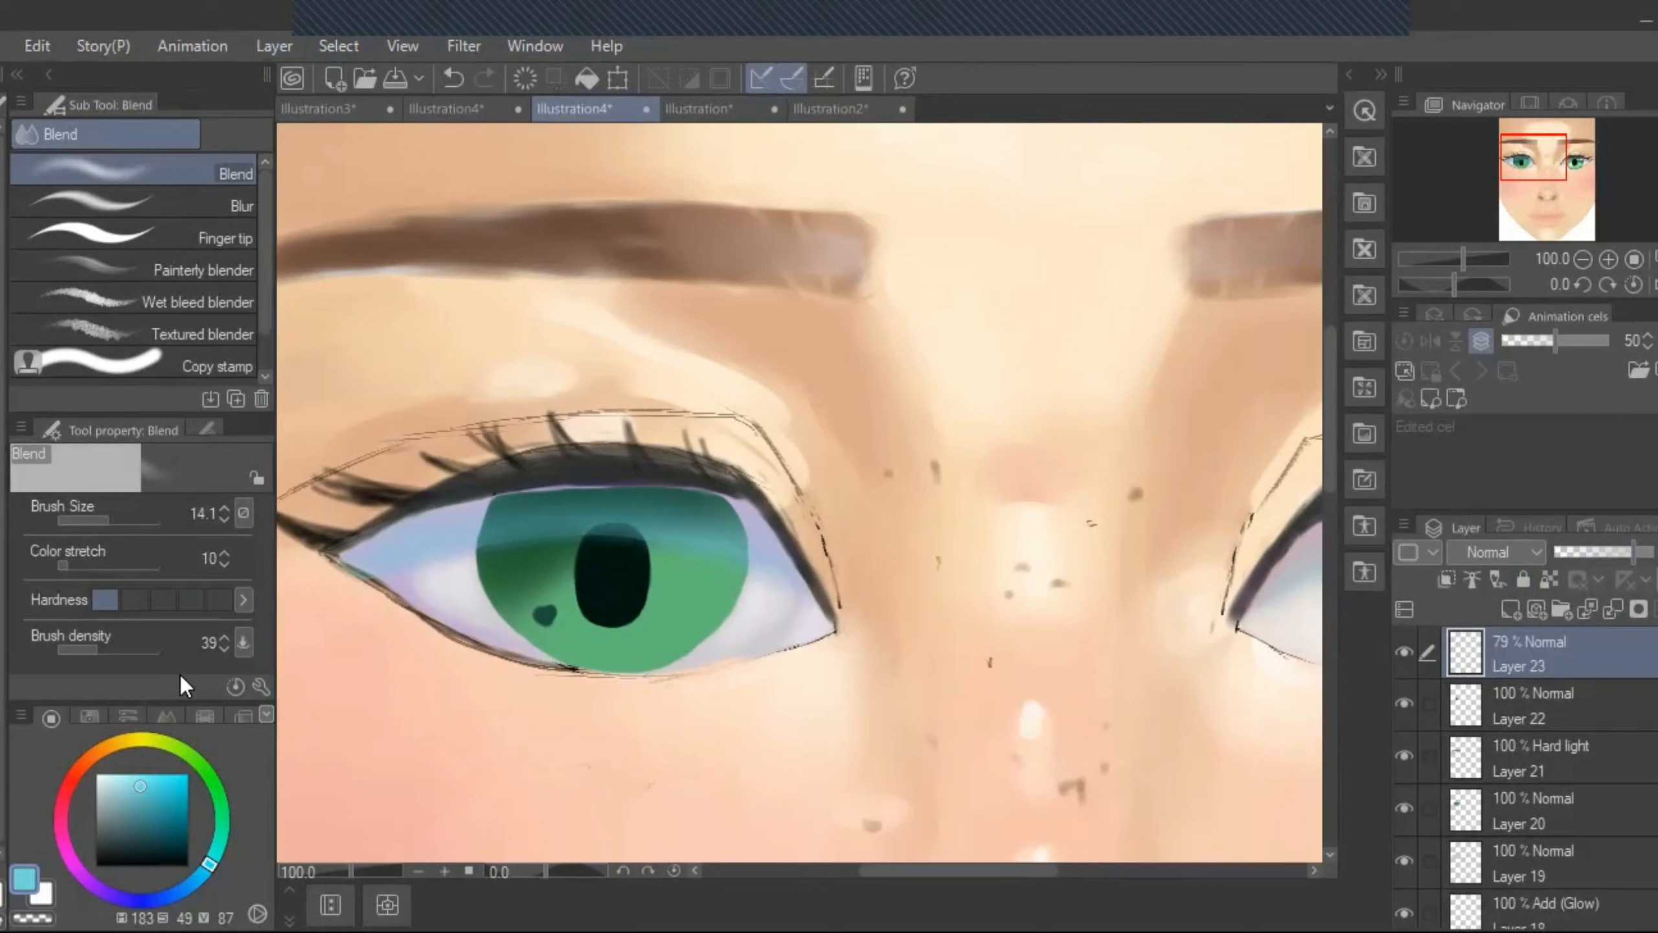
- Add a new raster layer and prepare Round Brush 2.0 with pure white
click(274, 46)
click(285, 73)
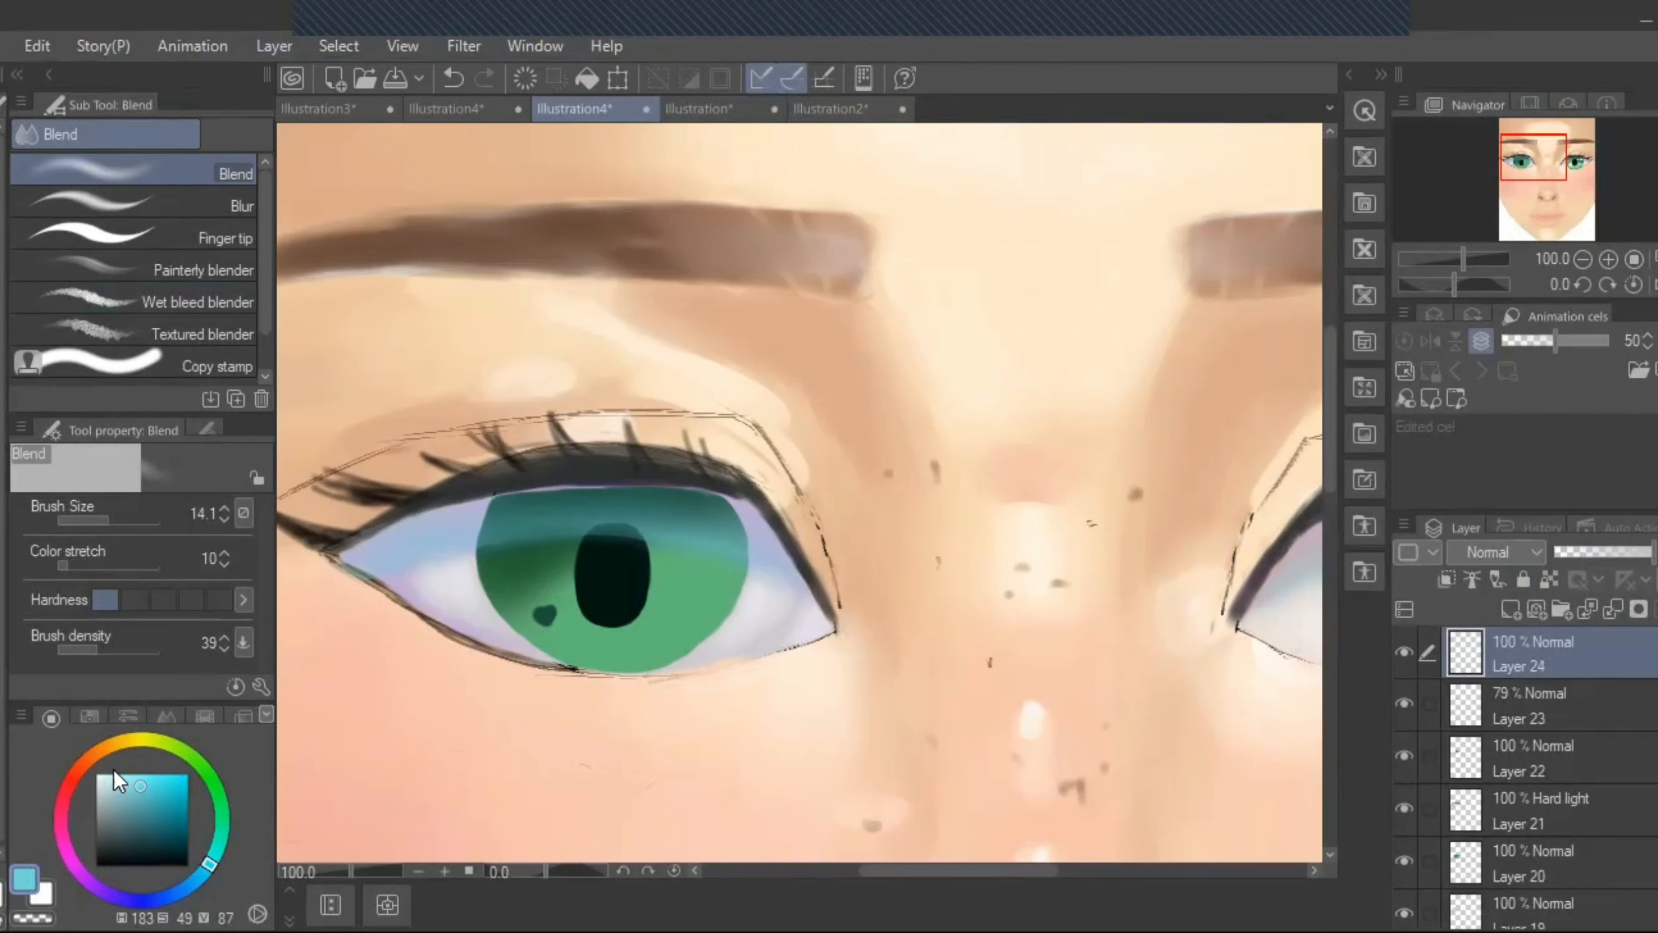
drag(121, 784, 99, 774)
key(p)
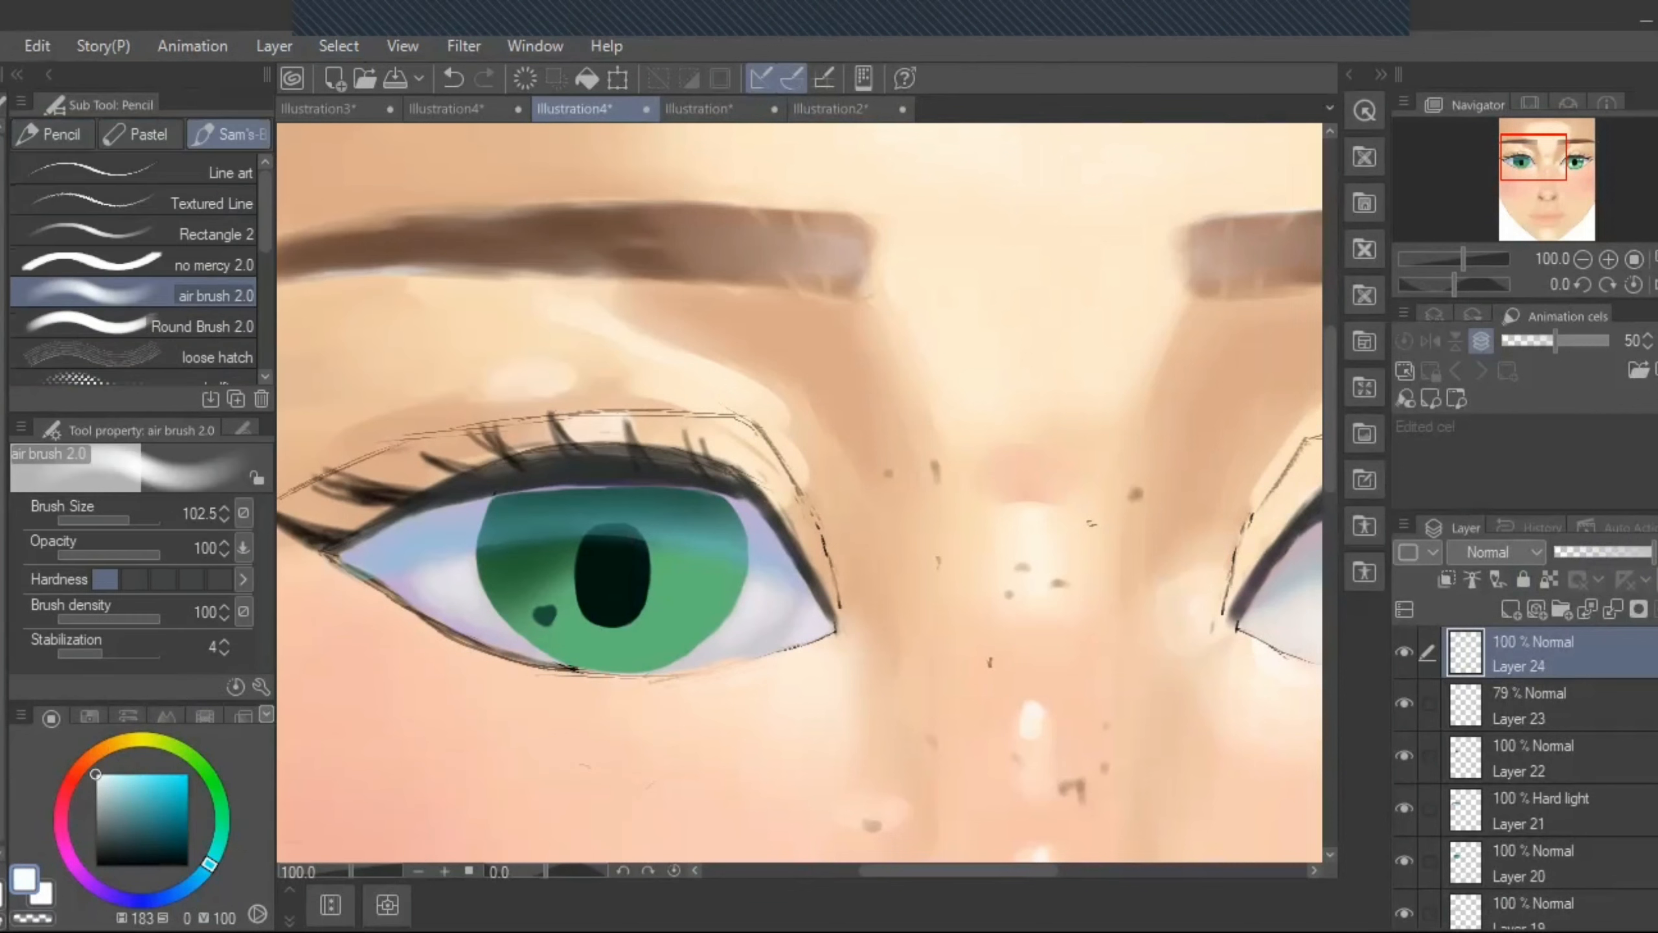
click(209, 324)
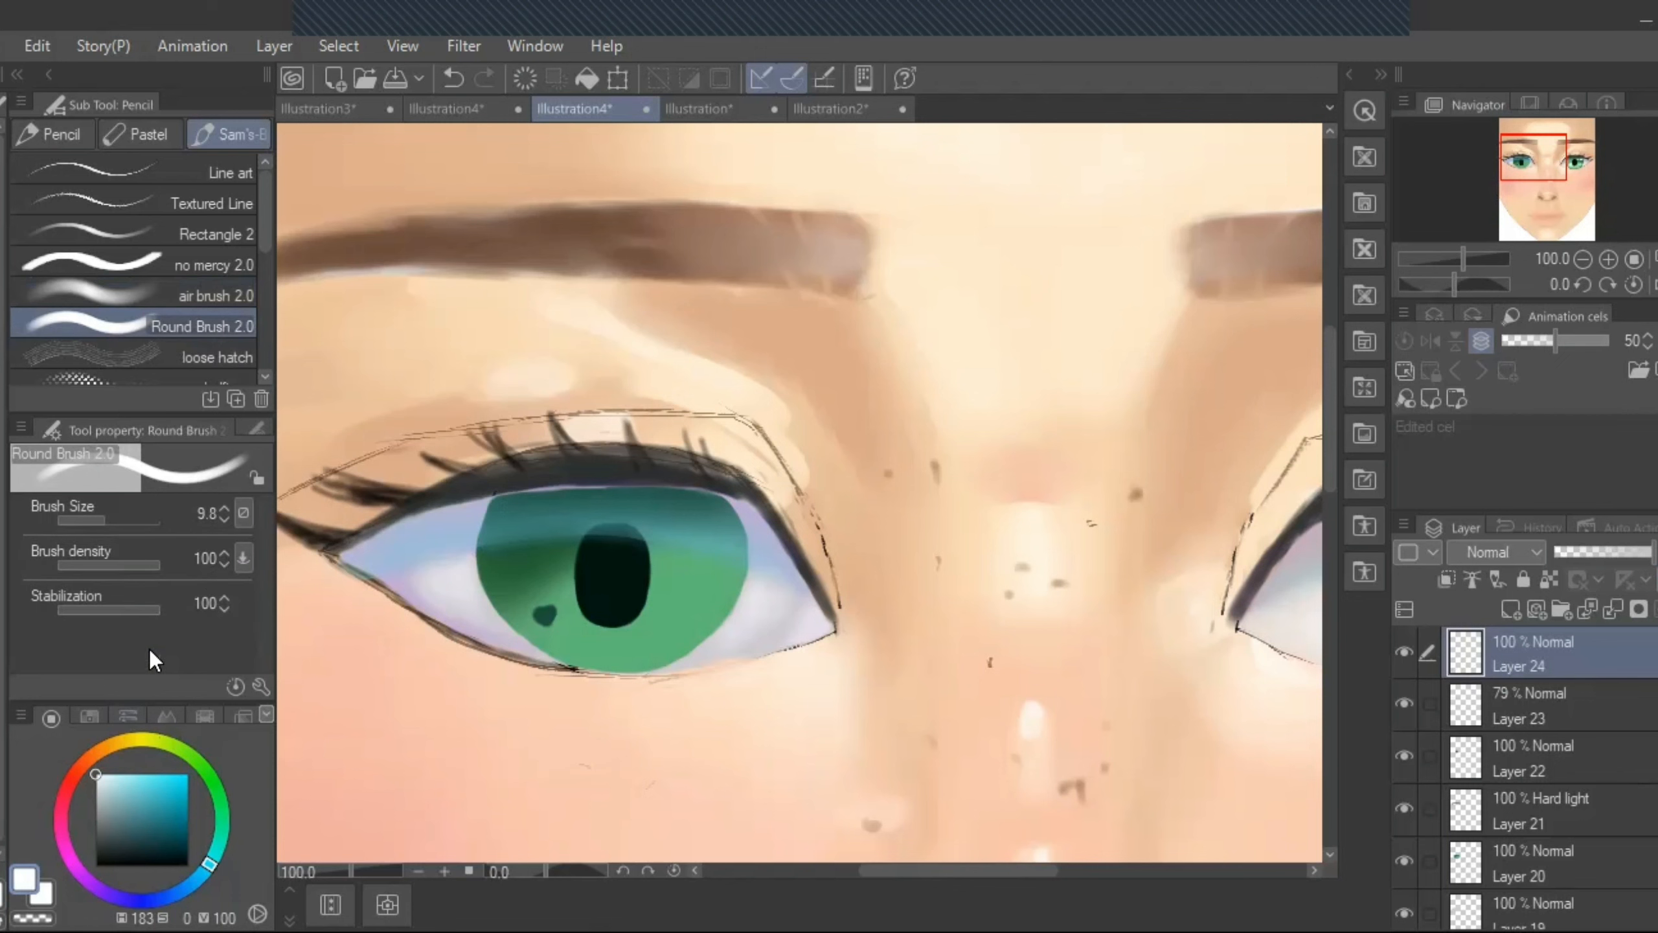
- Try a white highlight at the iris's upper left with Round Brush 2.0 at size 18.1, and undo it
drag(109, 519, 111, 518)
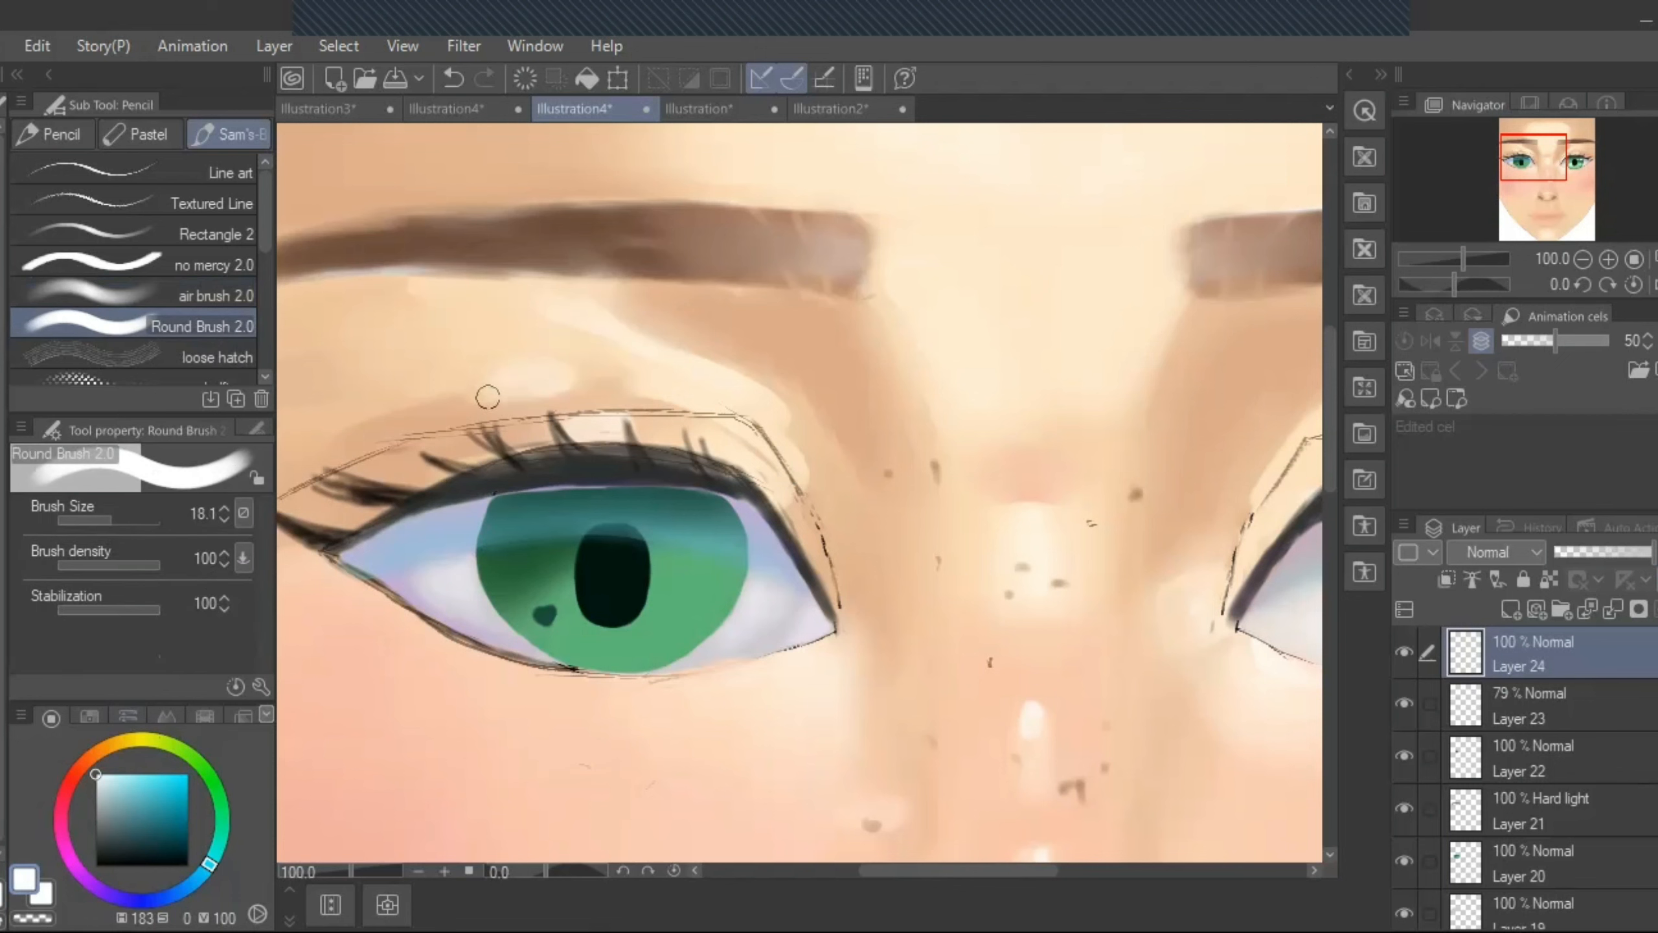
mouse_move(966, 868)
mouse_down()
mouse_move(1042, 855)
mouse_move(963, 845)
mouse_up()
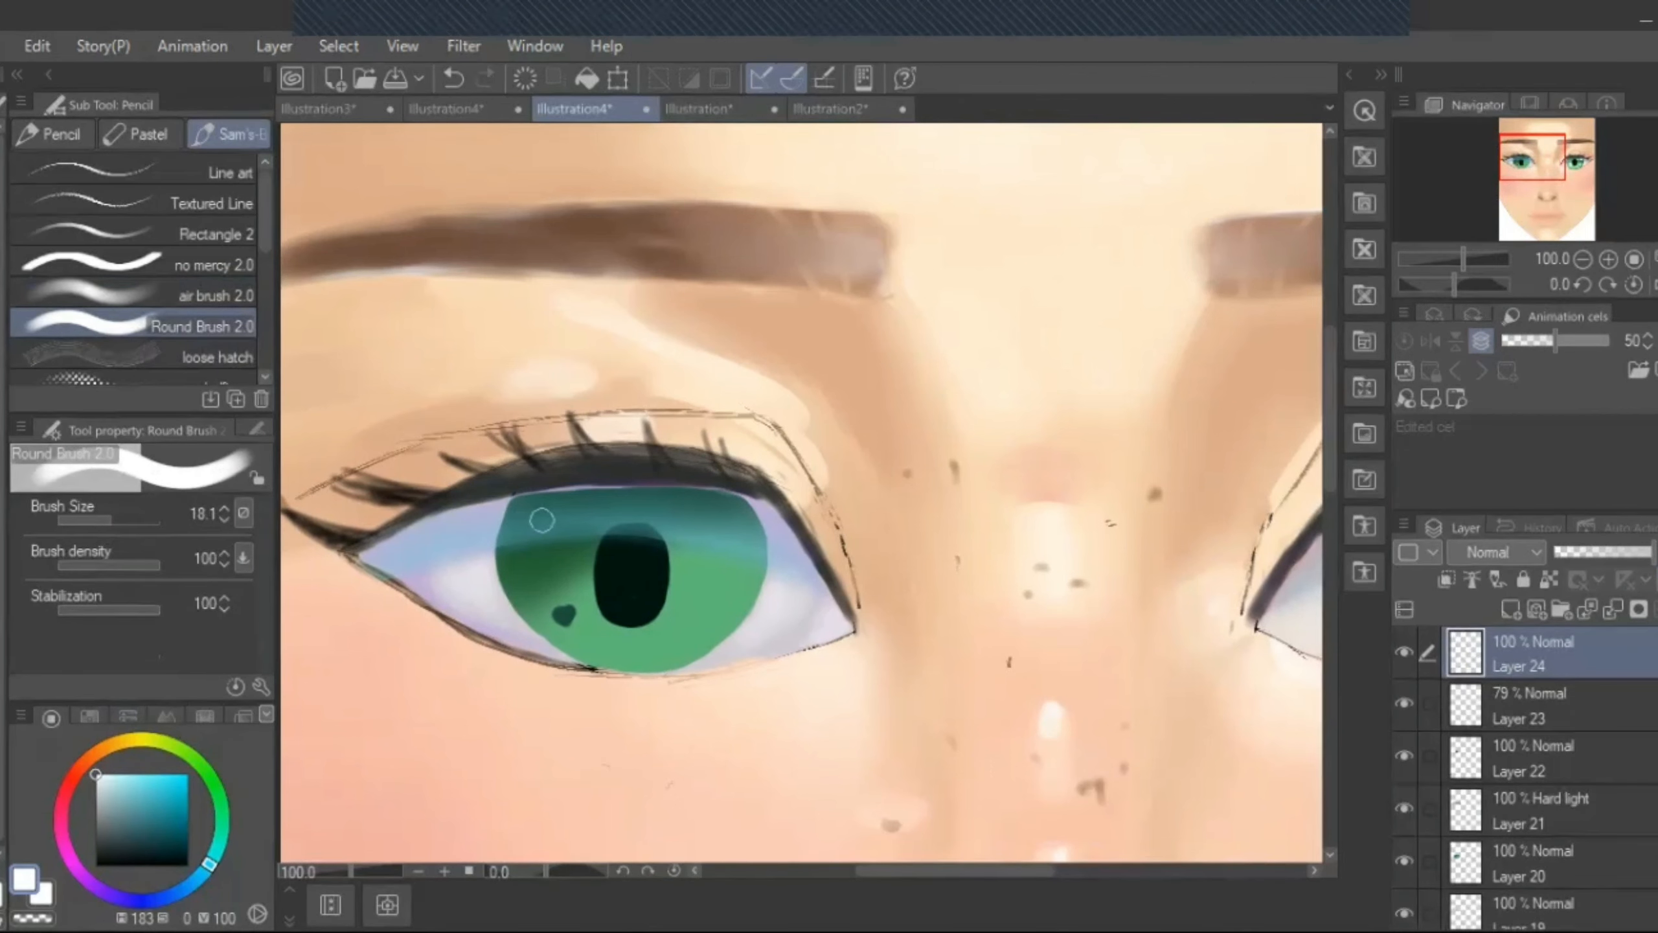
drag(542, 525, 518, 523)
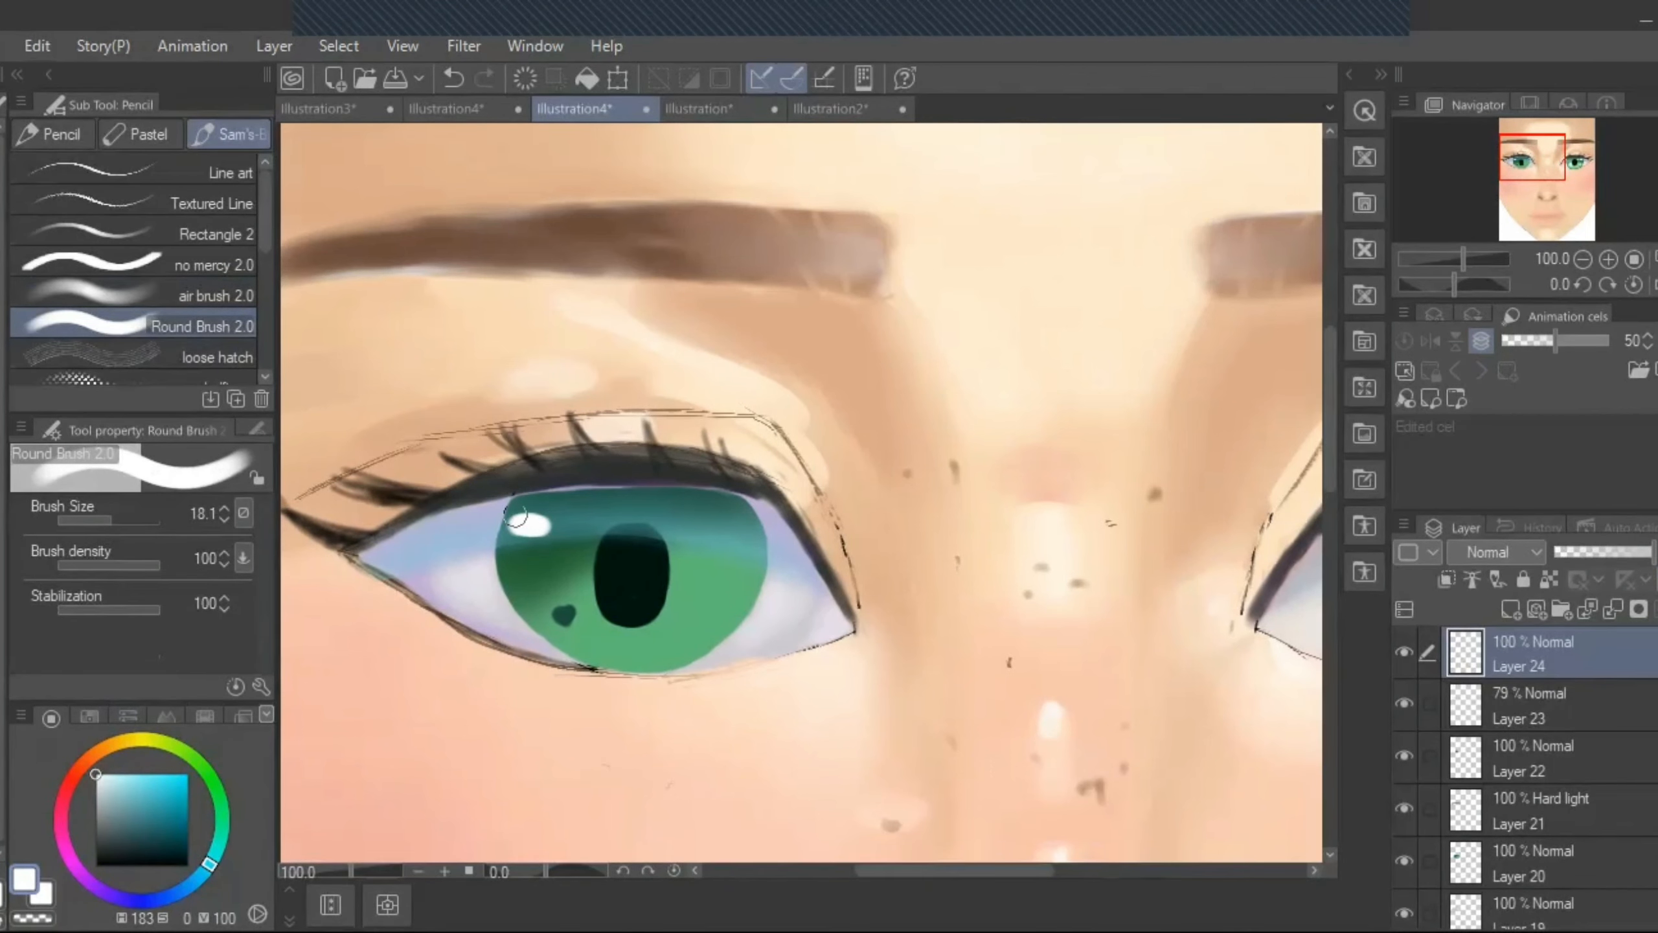
click(449, 76)
click(449, 78)
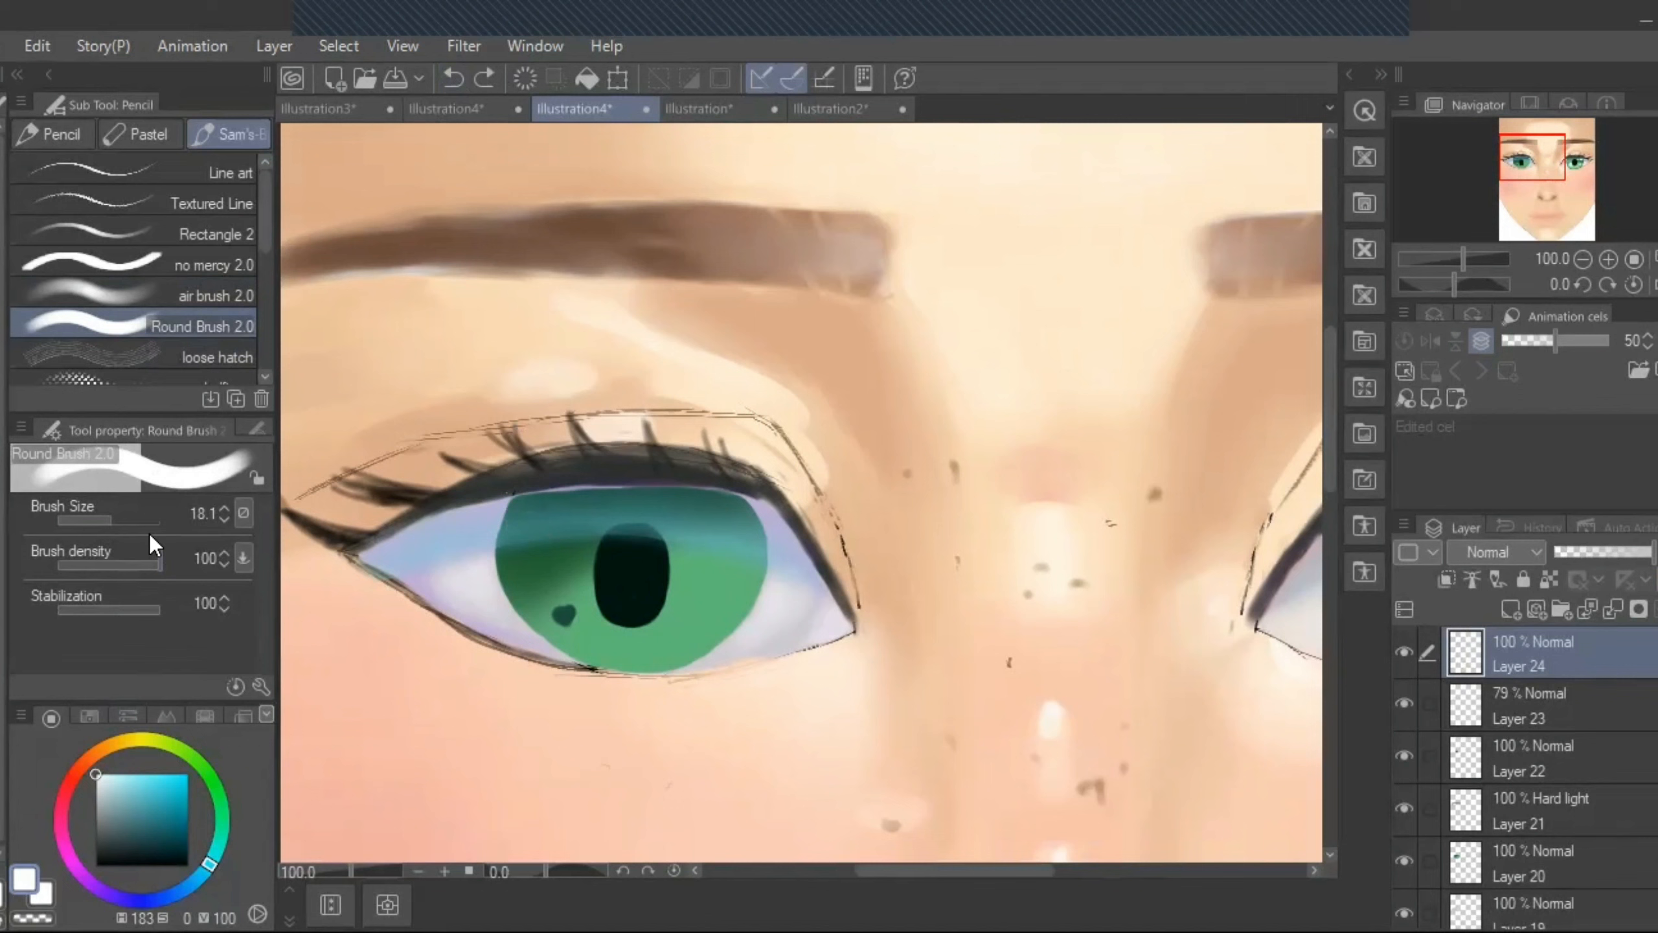
- Paint a short white highlight at the iris's upper left at brush size 12.5, plus a small dot beside it at size 8.6
click(109, 519)
mouse_move(518, 524)
mouse_down()
mouse_move(547, 523)
mouse_move(513, 524)
mouse_move(531, 524)
mouse_up()
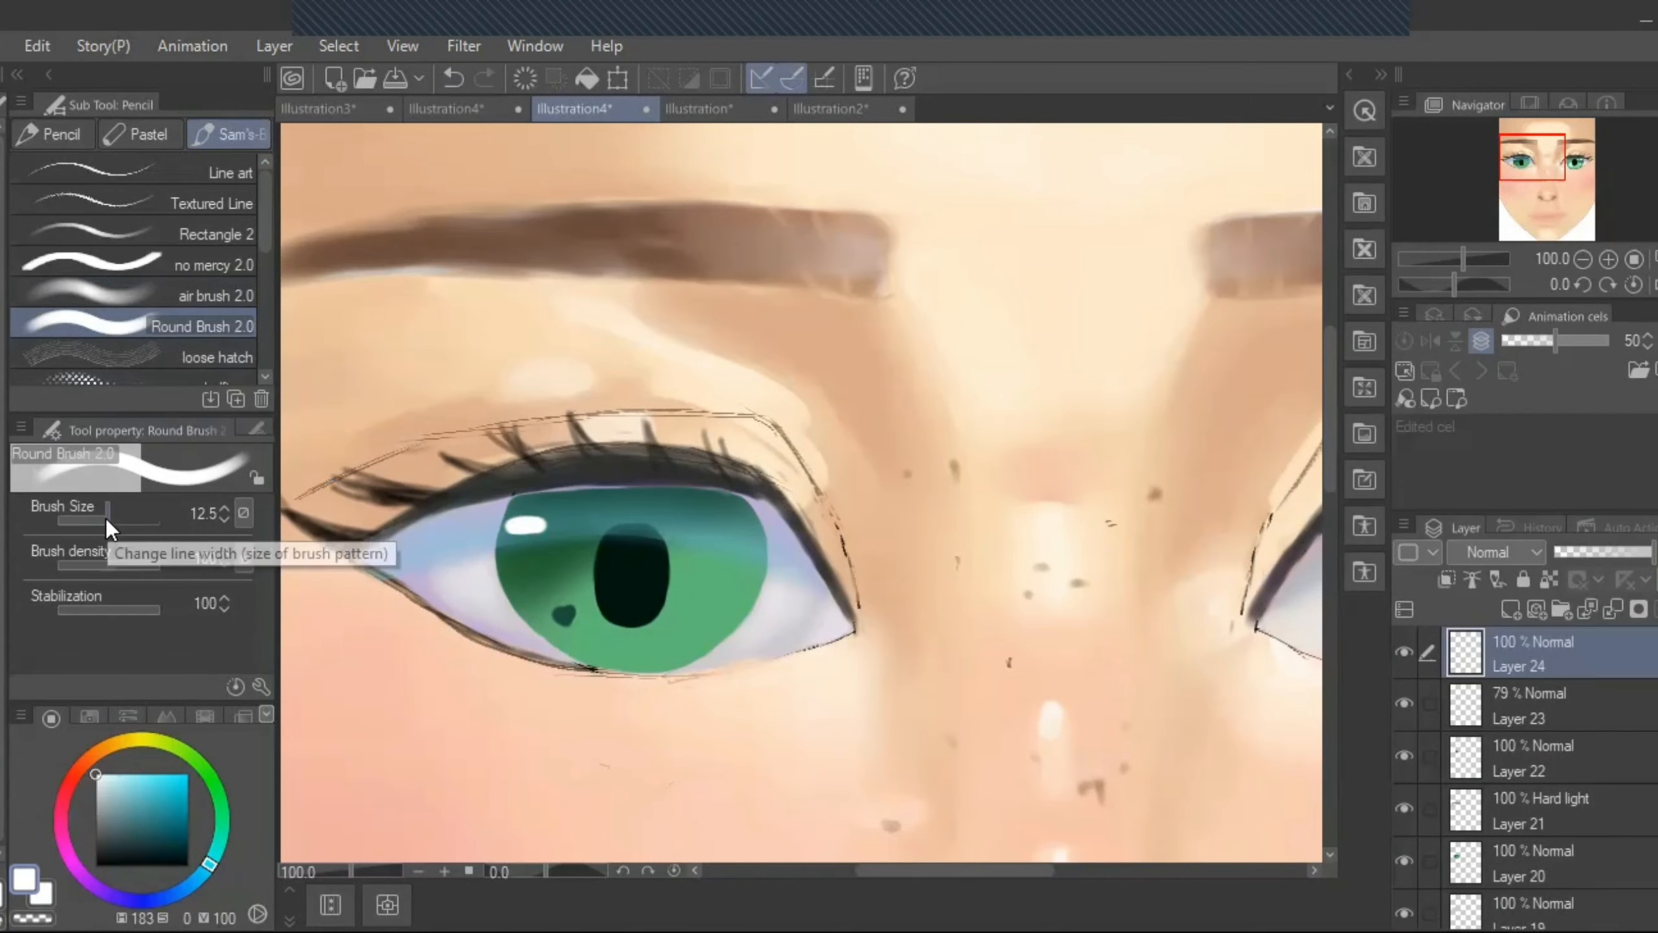
drag(106, 519, 104, 516)
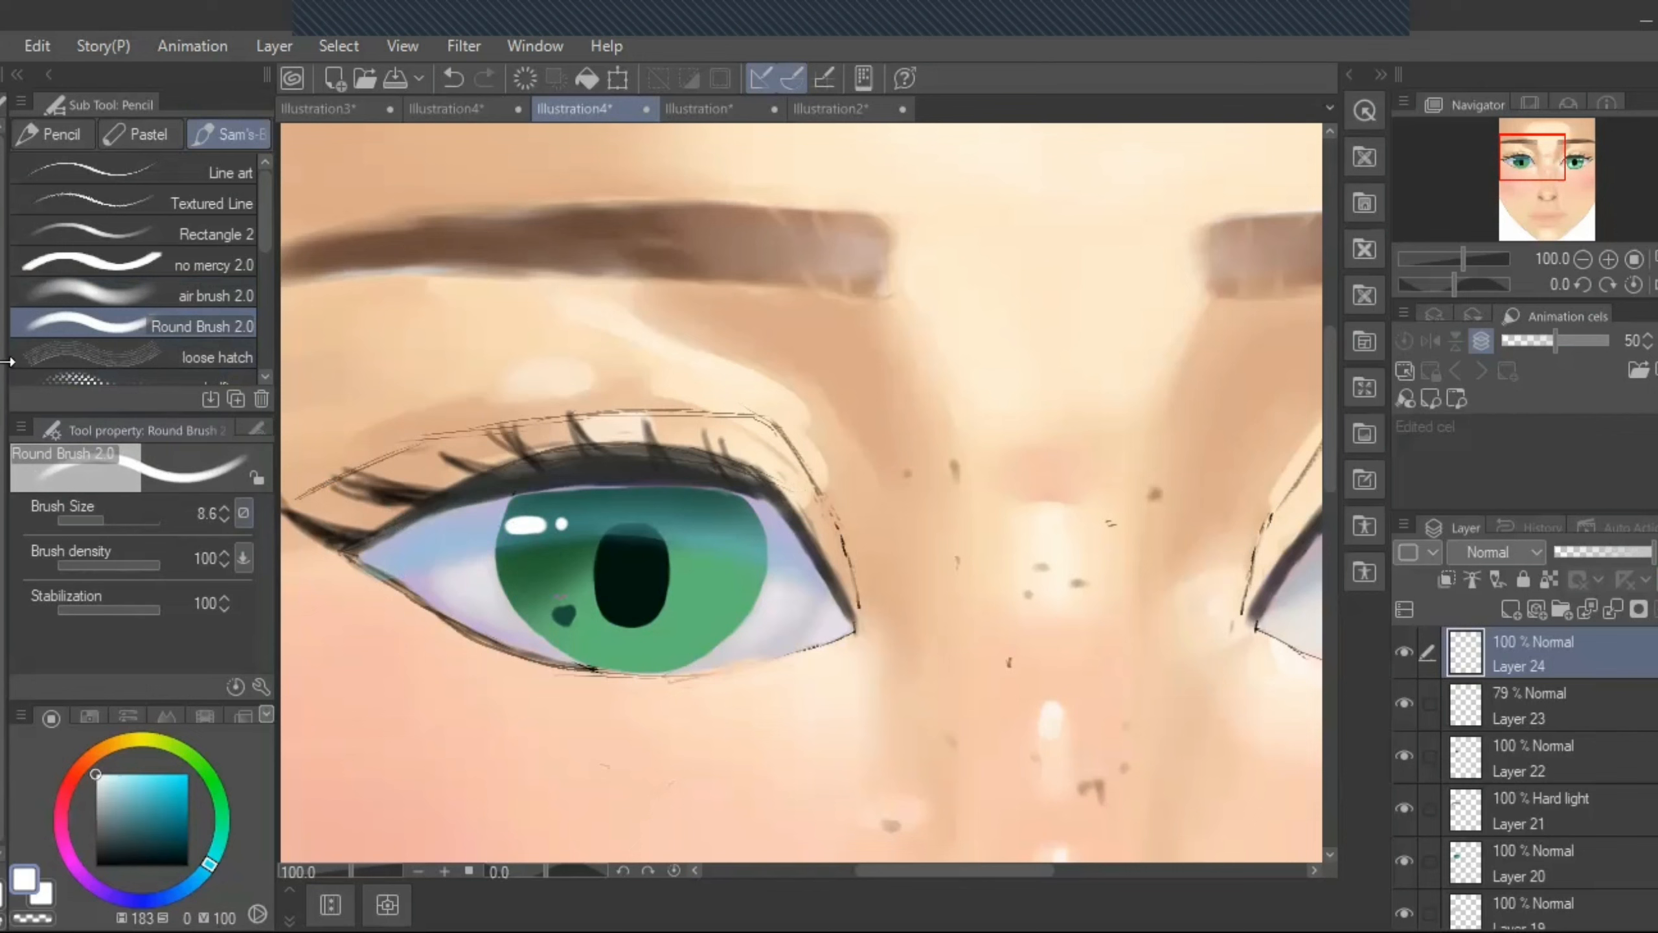
- Sample the iris's dark green, adjust it to saturation 69 and value 37, and outline the iris's lower rim and the pupil with Round Brush 2.0
key(i)
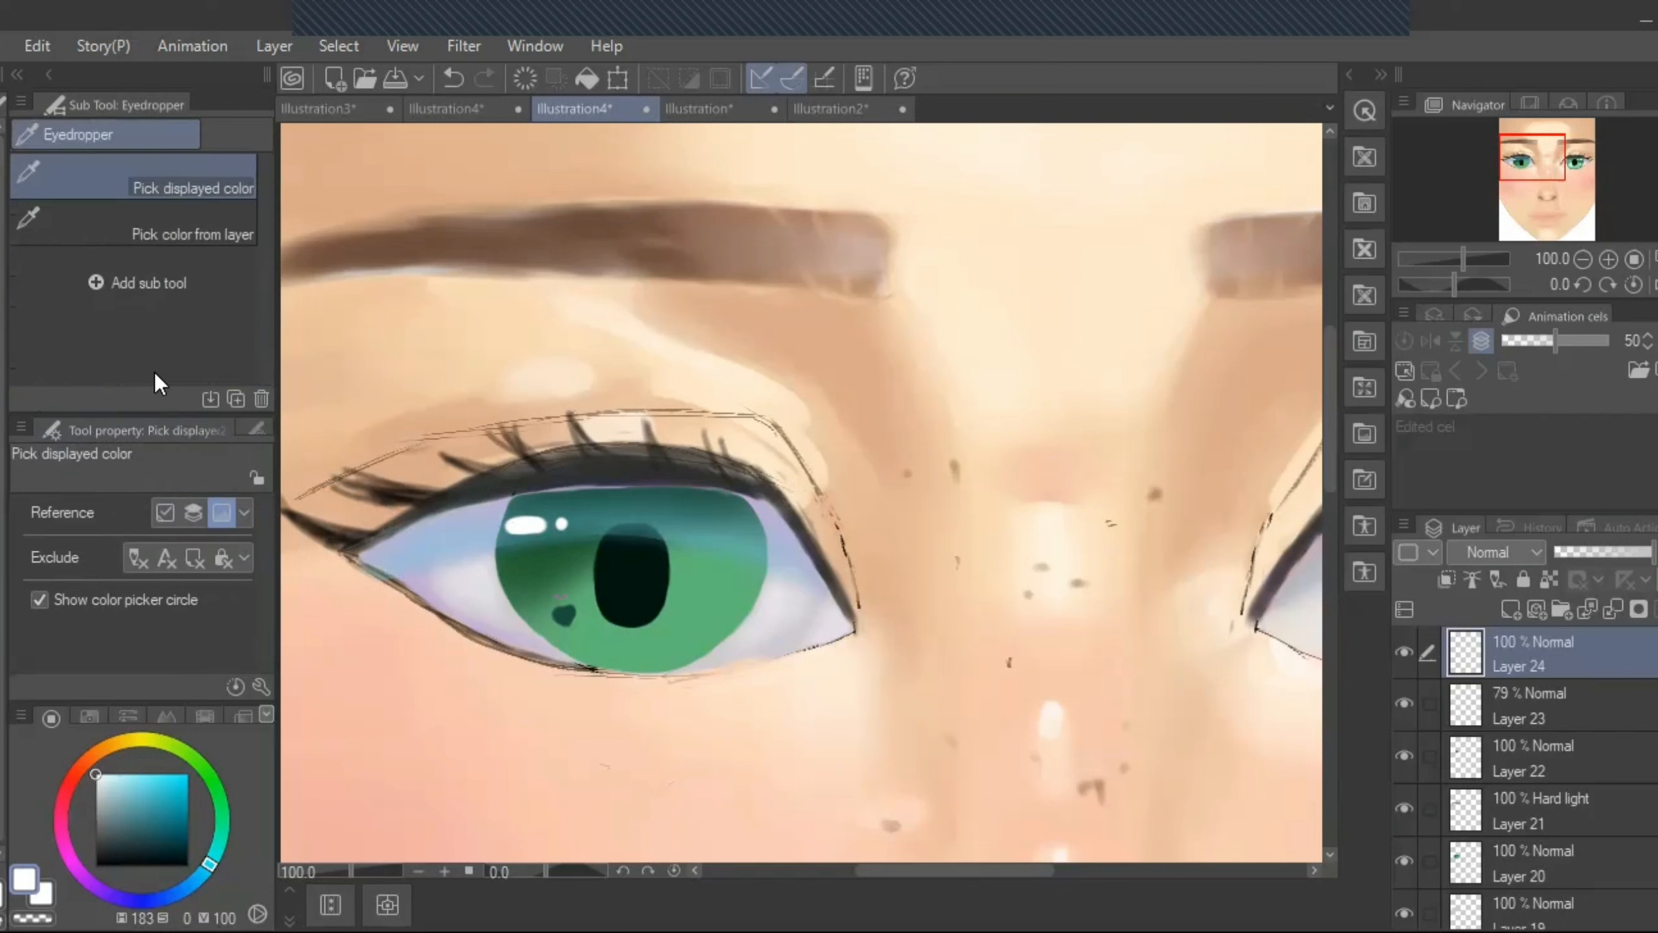
click(551, 558)
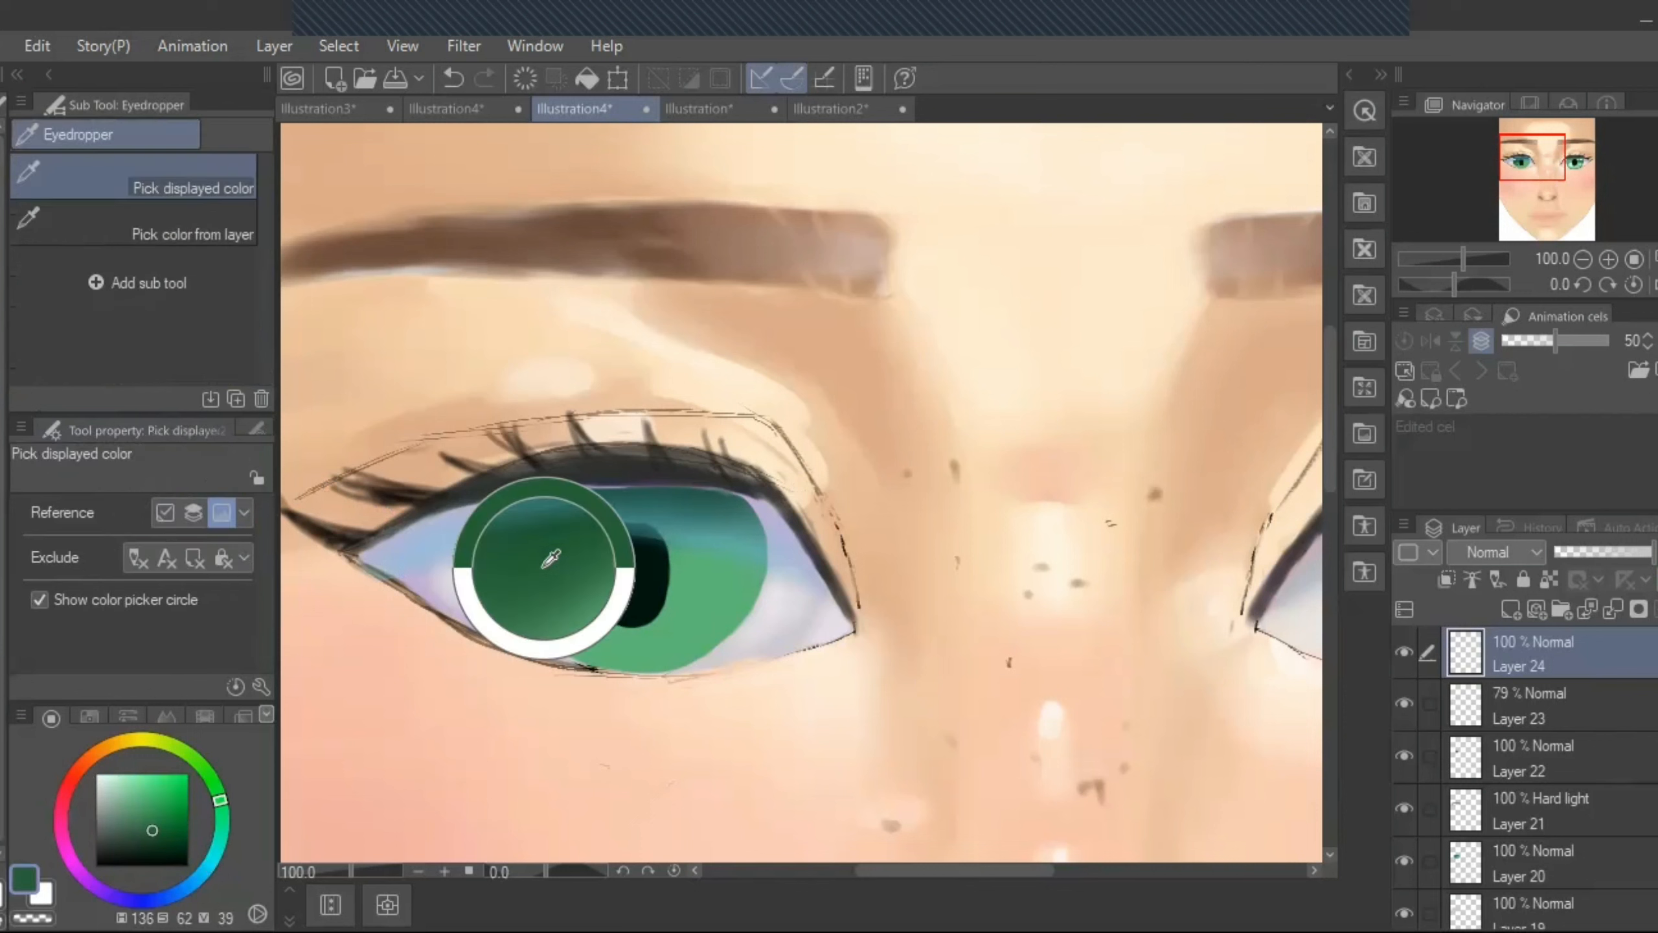
click(160, 835)
click(160, 832)
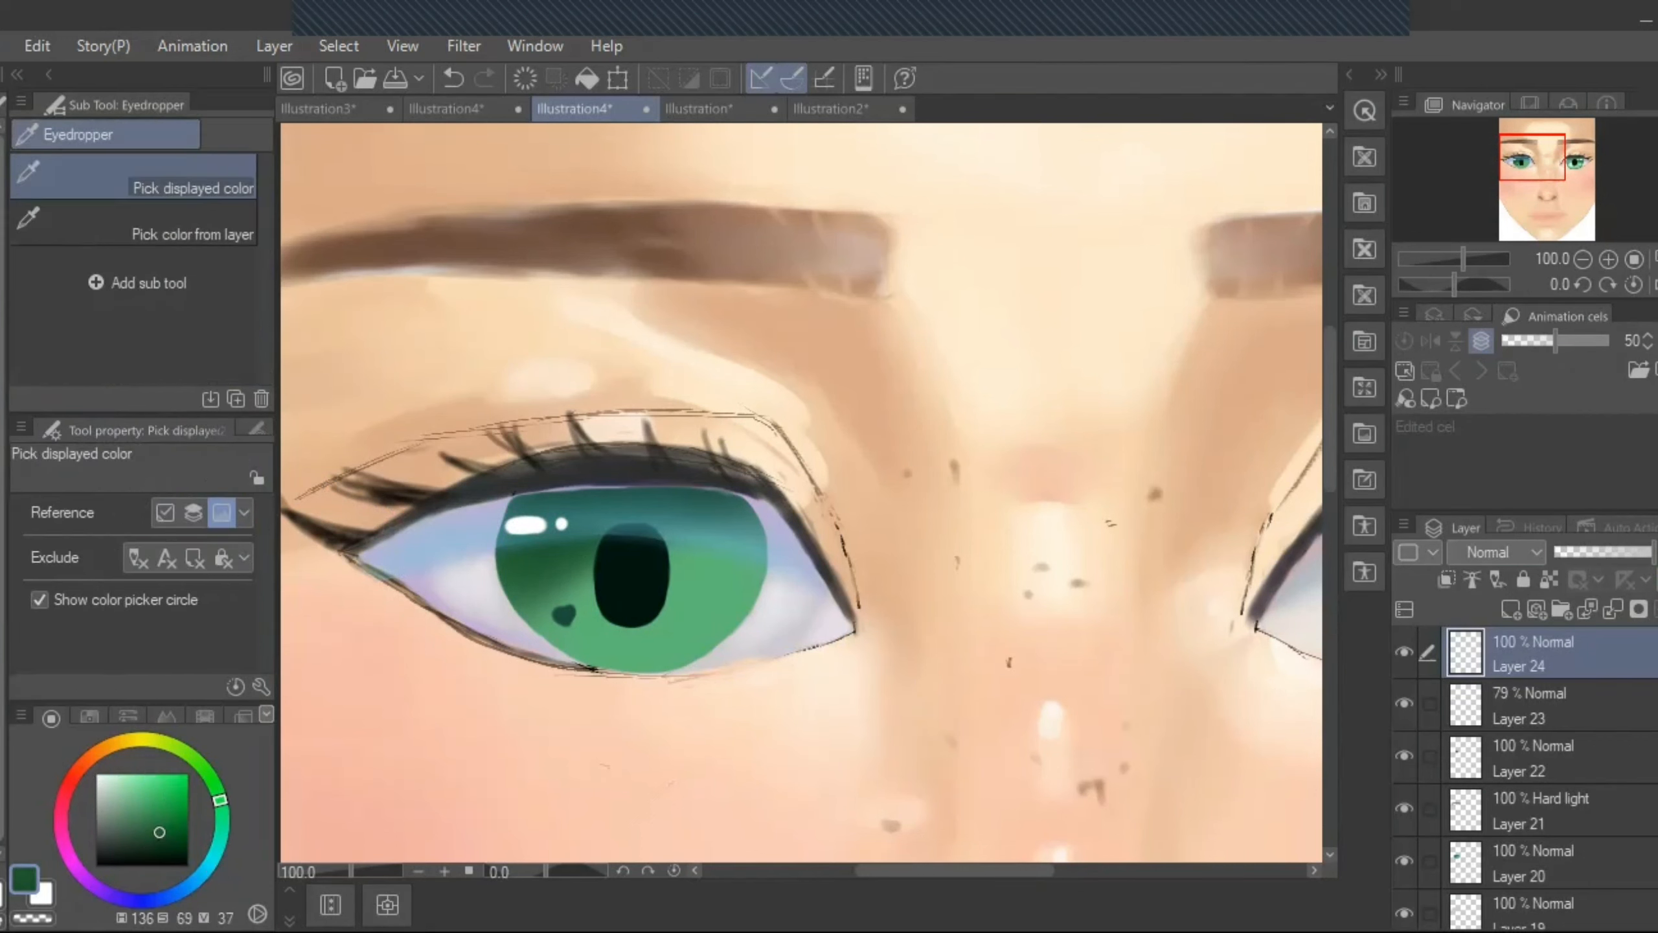
key(p)
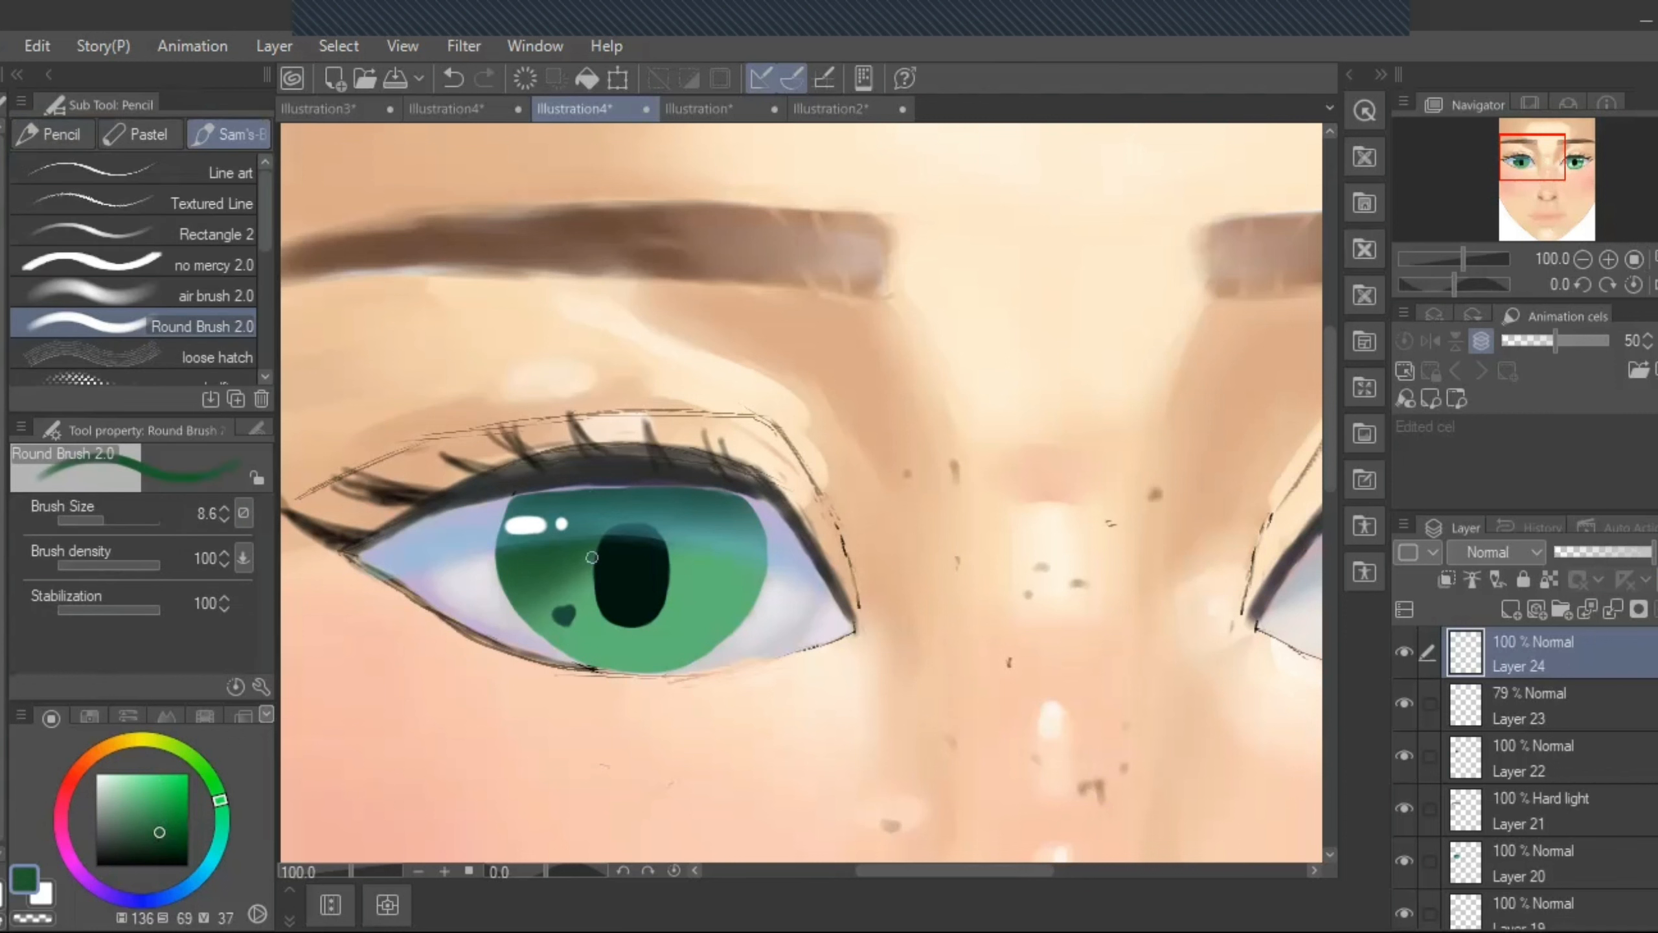
mouse_move(502, 557)
mouse_down()
mouse_move(517, 605)
mouse_move(500, 566)
mouse_move(564, 651)
mouse_up()
mouse_move(762, 552)
mouse_down()
mouse_move(750, 605)
mouse_move(722, 629)
mouse_up()
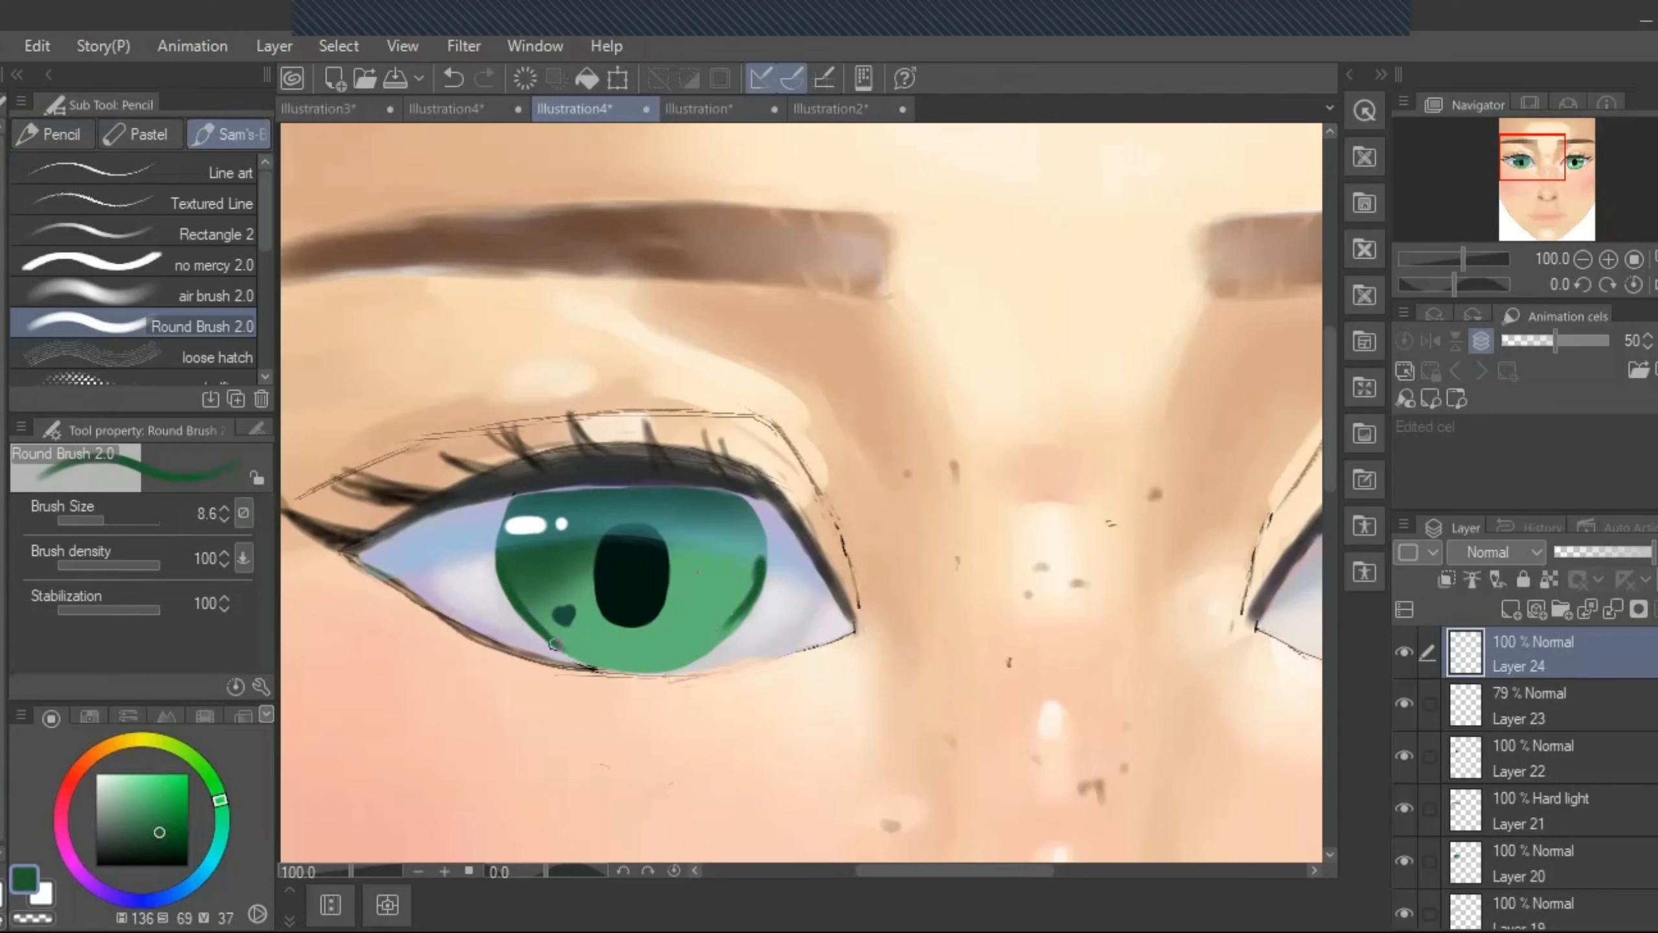
mouse_move(553, 644)
mouse_down()
mouse_move(639, 673)
mouse_move(620, 668)
mouse_move(662, 664)
mouse_move(738, 614)
mouse_move(692, 655)
mouse_up()
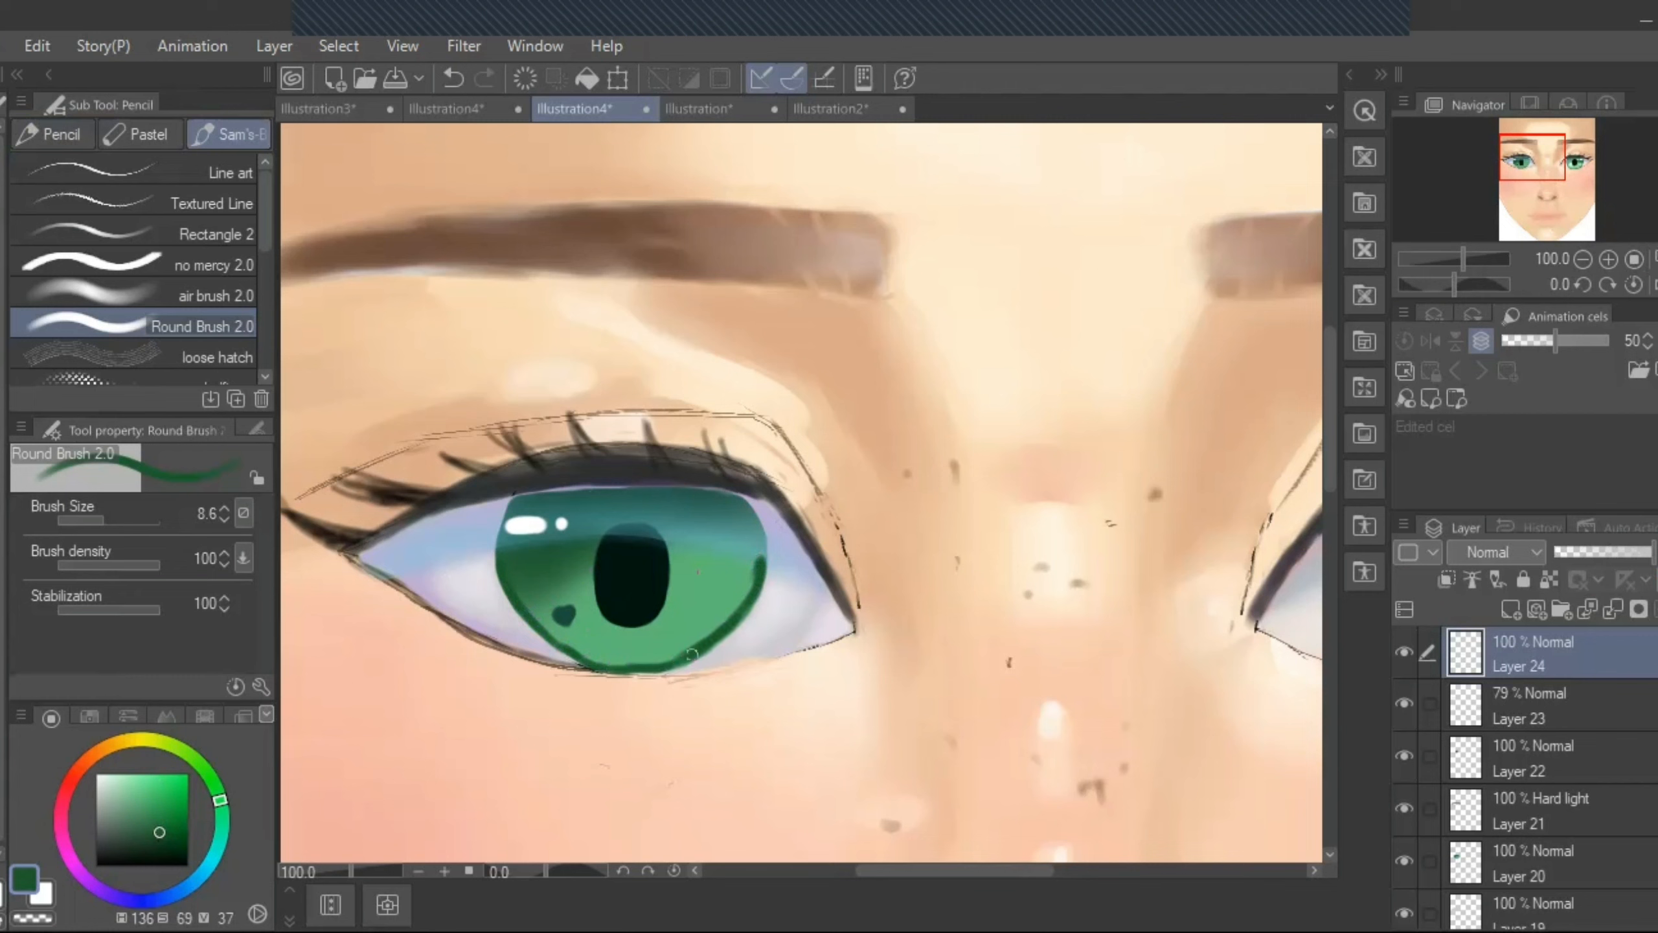
drag(594, 545, 608, 622)
mouse_move(670, 562)
mouse_down()
mouse_move(646, 613)
mouse_move(599, 615)
mouse_move(661, 608)
mouse_up()
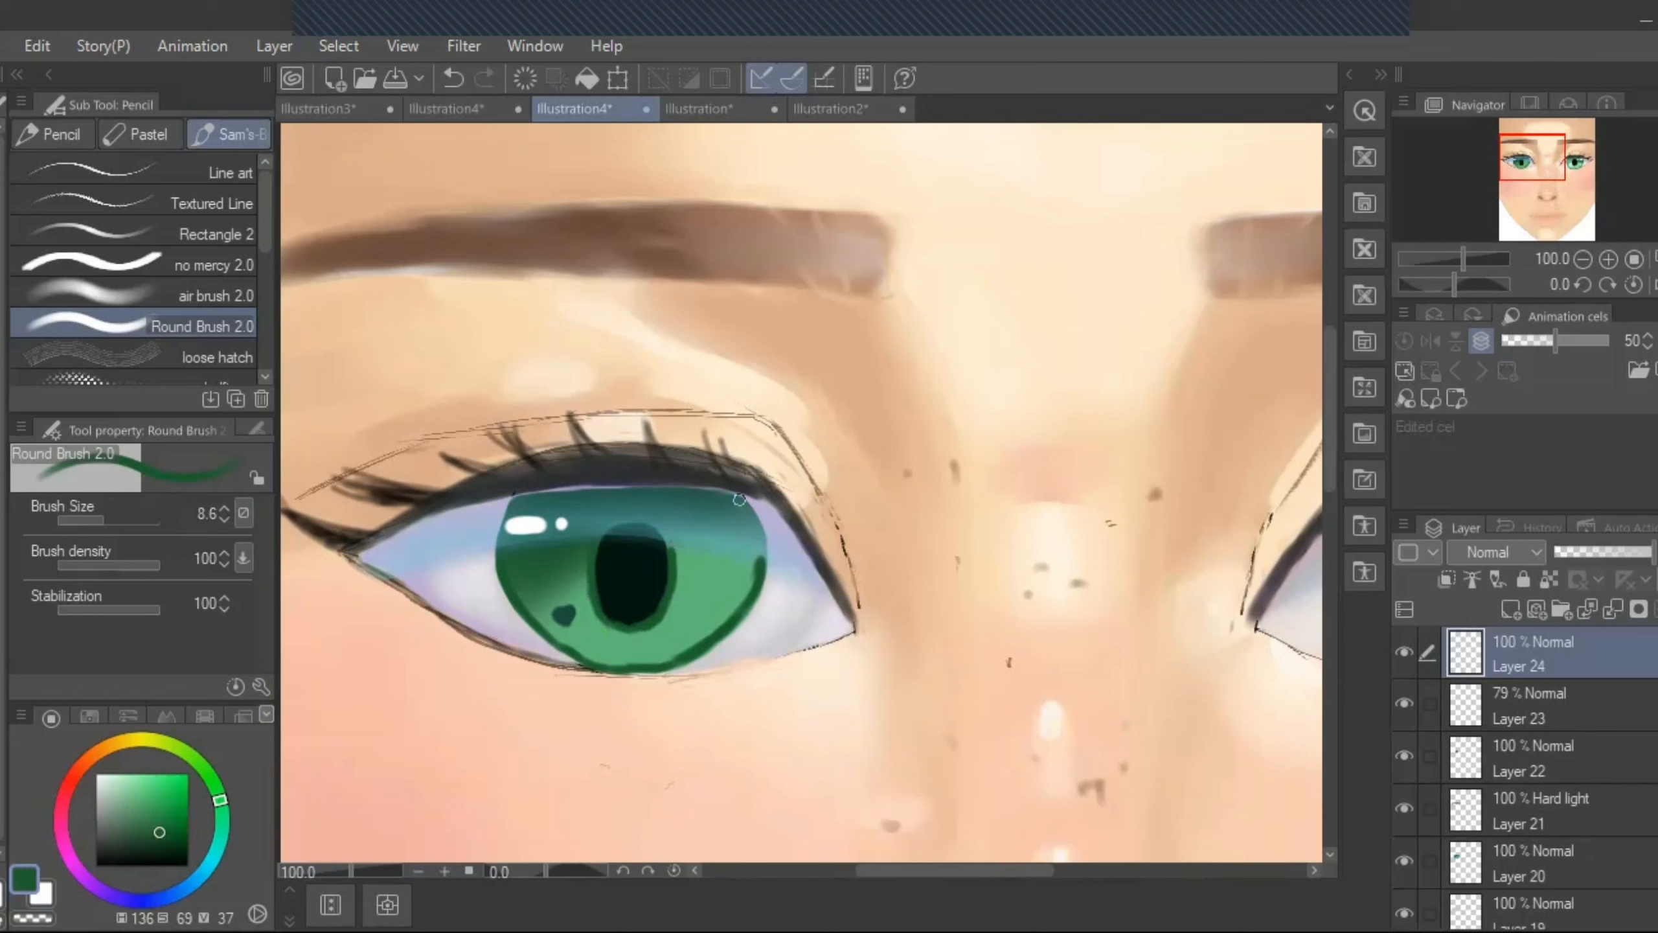
- Extend the dark green rim up both sides of the iris at brush size 6.7 and soften the outlines with the Blend tool at size 7.6
mouse_move(956, 865)
mouse_down()
mouse_move(995, 850)
mouse_move(966, 844)
mouse_up()
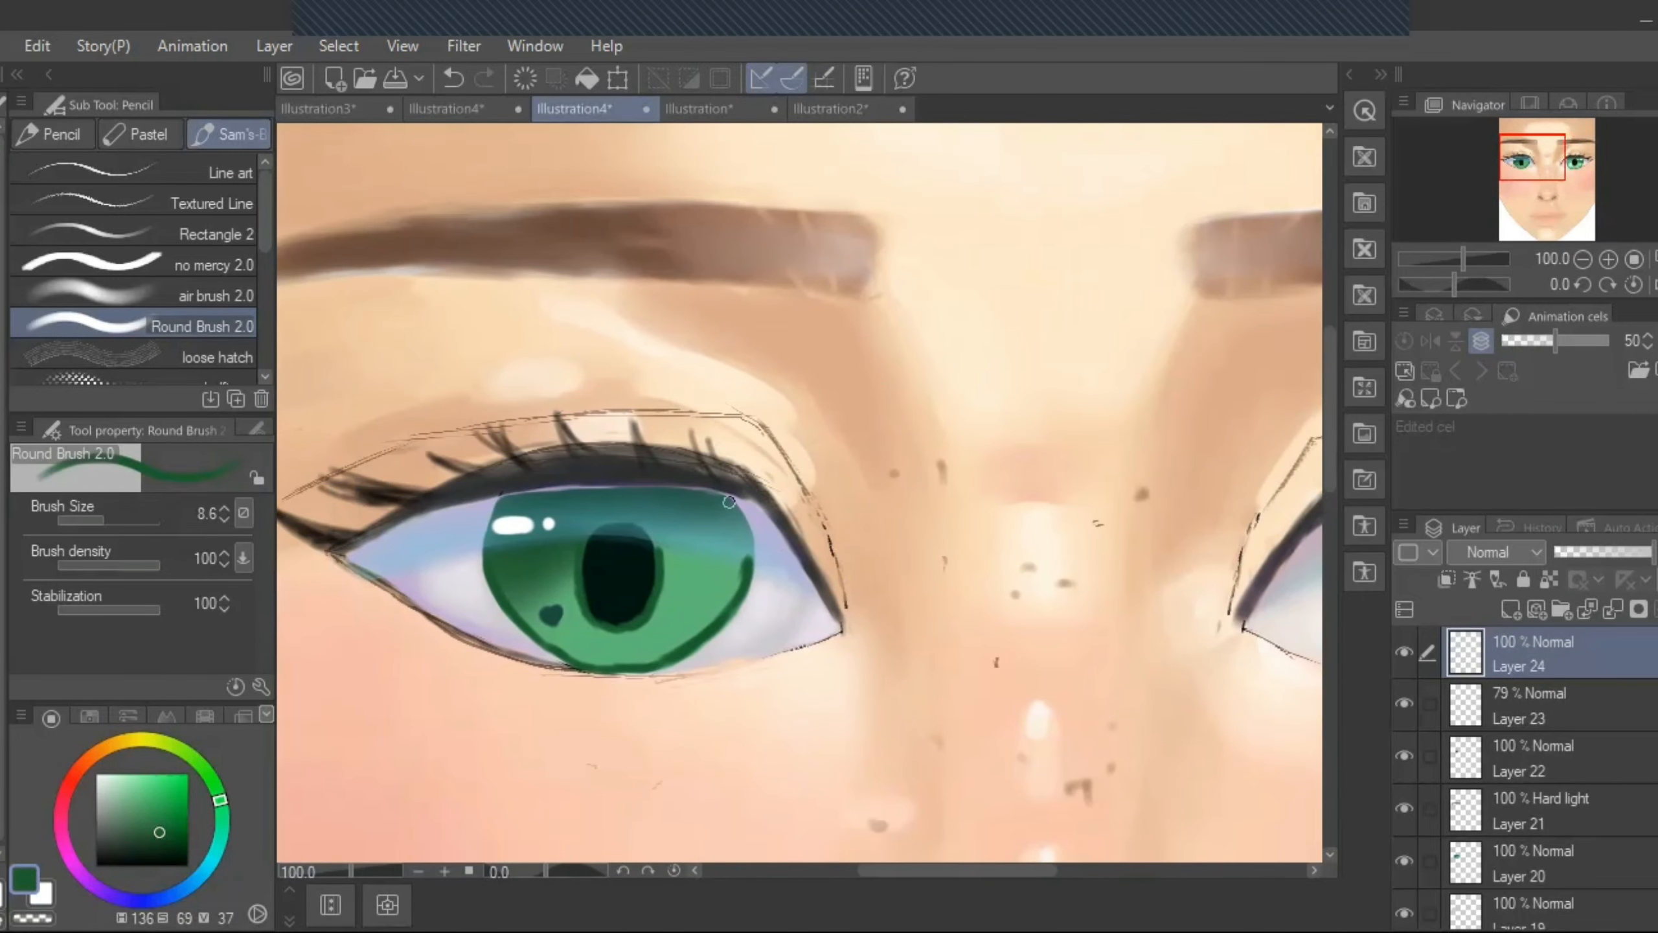
drag(101, 519, 98, 519)
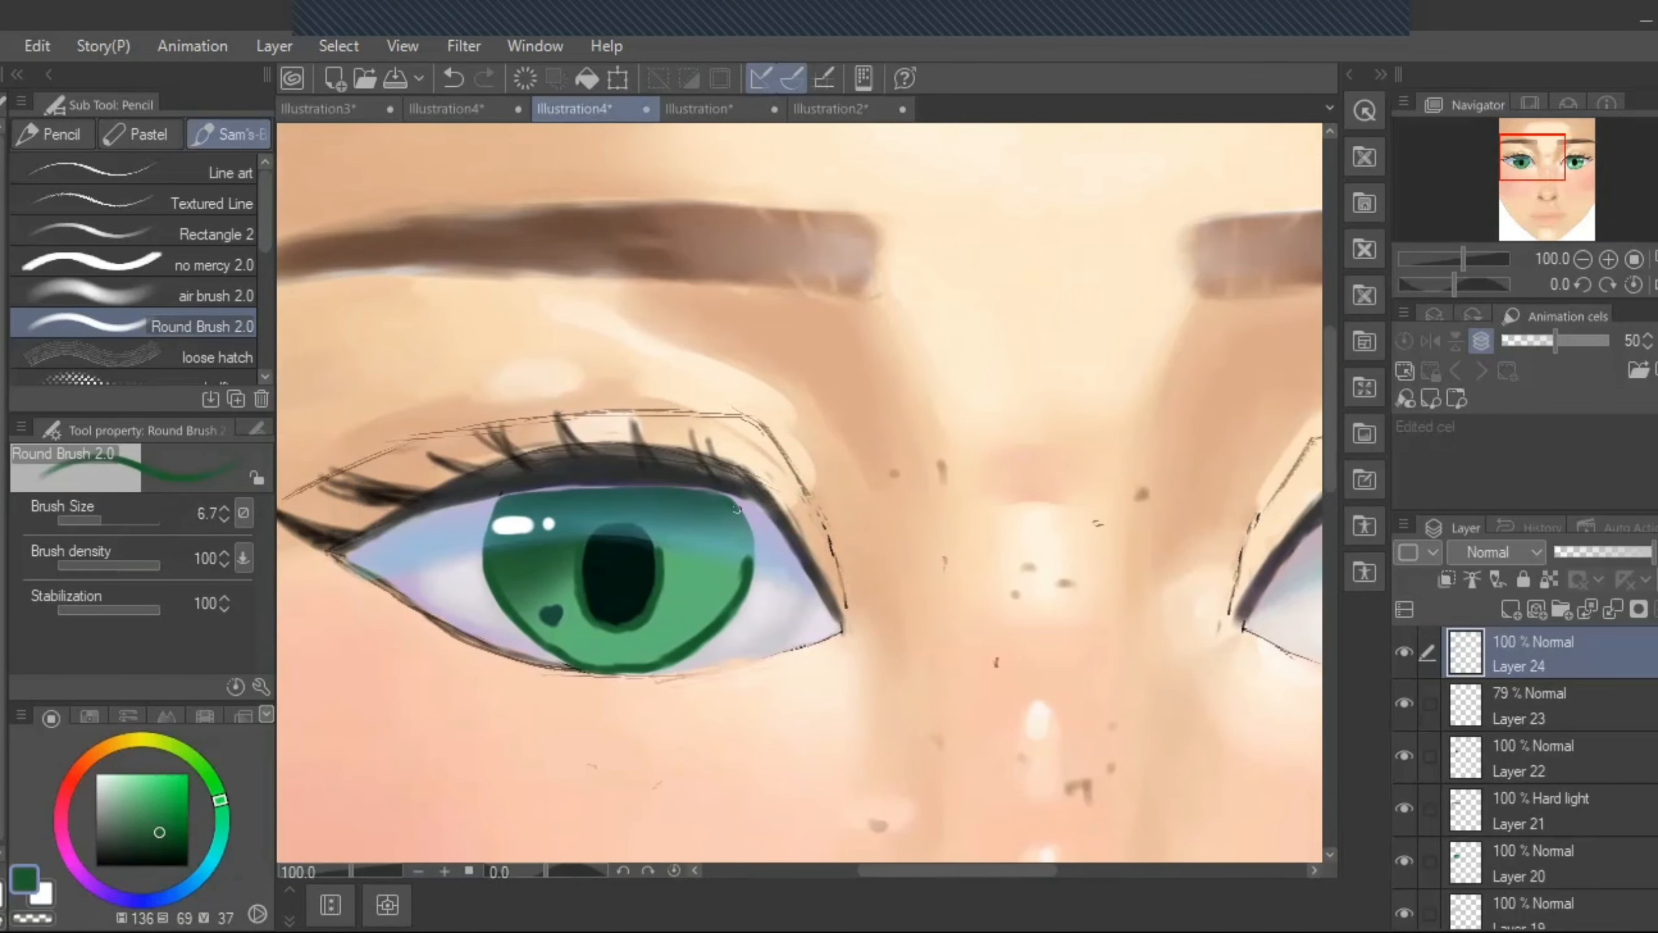
drag(734, 502, 751, 558)
drag(499, 504, 485, 563)
key(j)
click(104, 521)
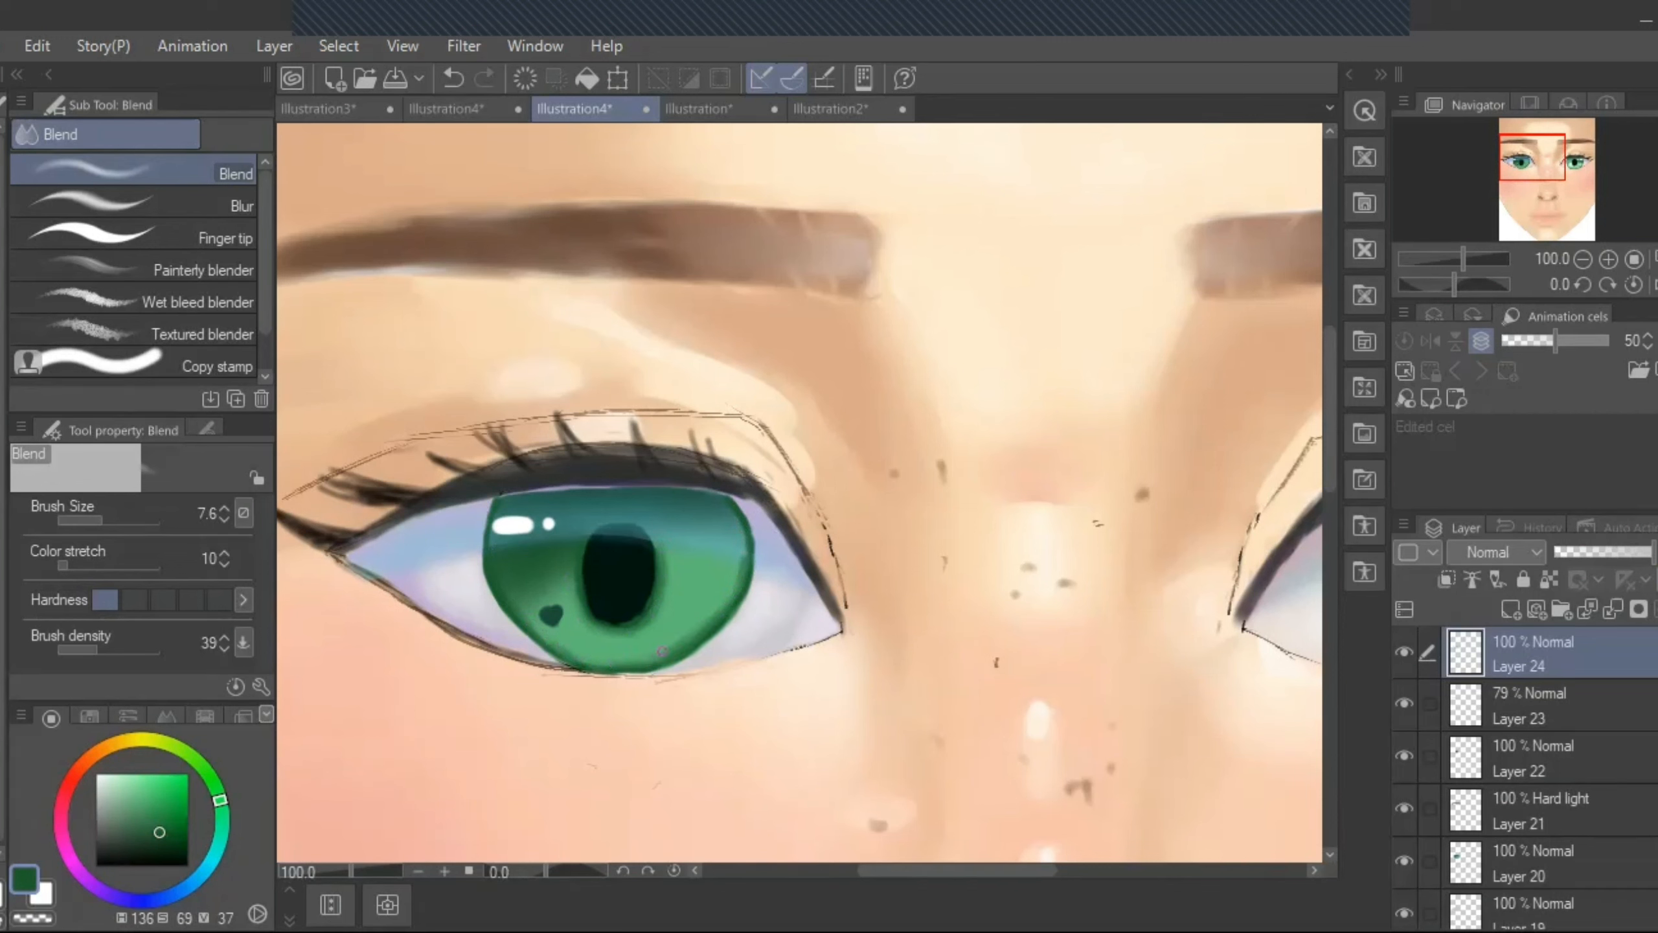
- Sample the lighter green from the iris's right side for Round Brush 2.0 and add a raster layer set to Add (Glow)
key(i)
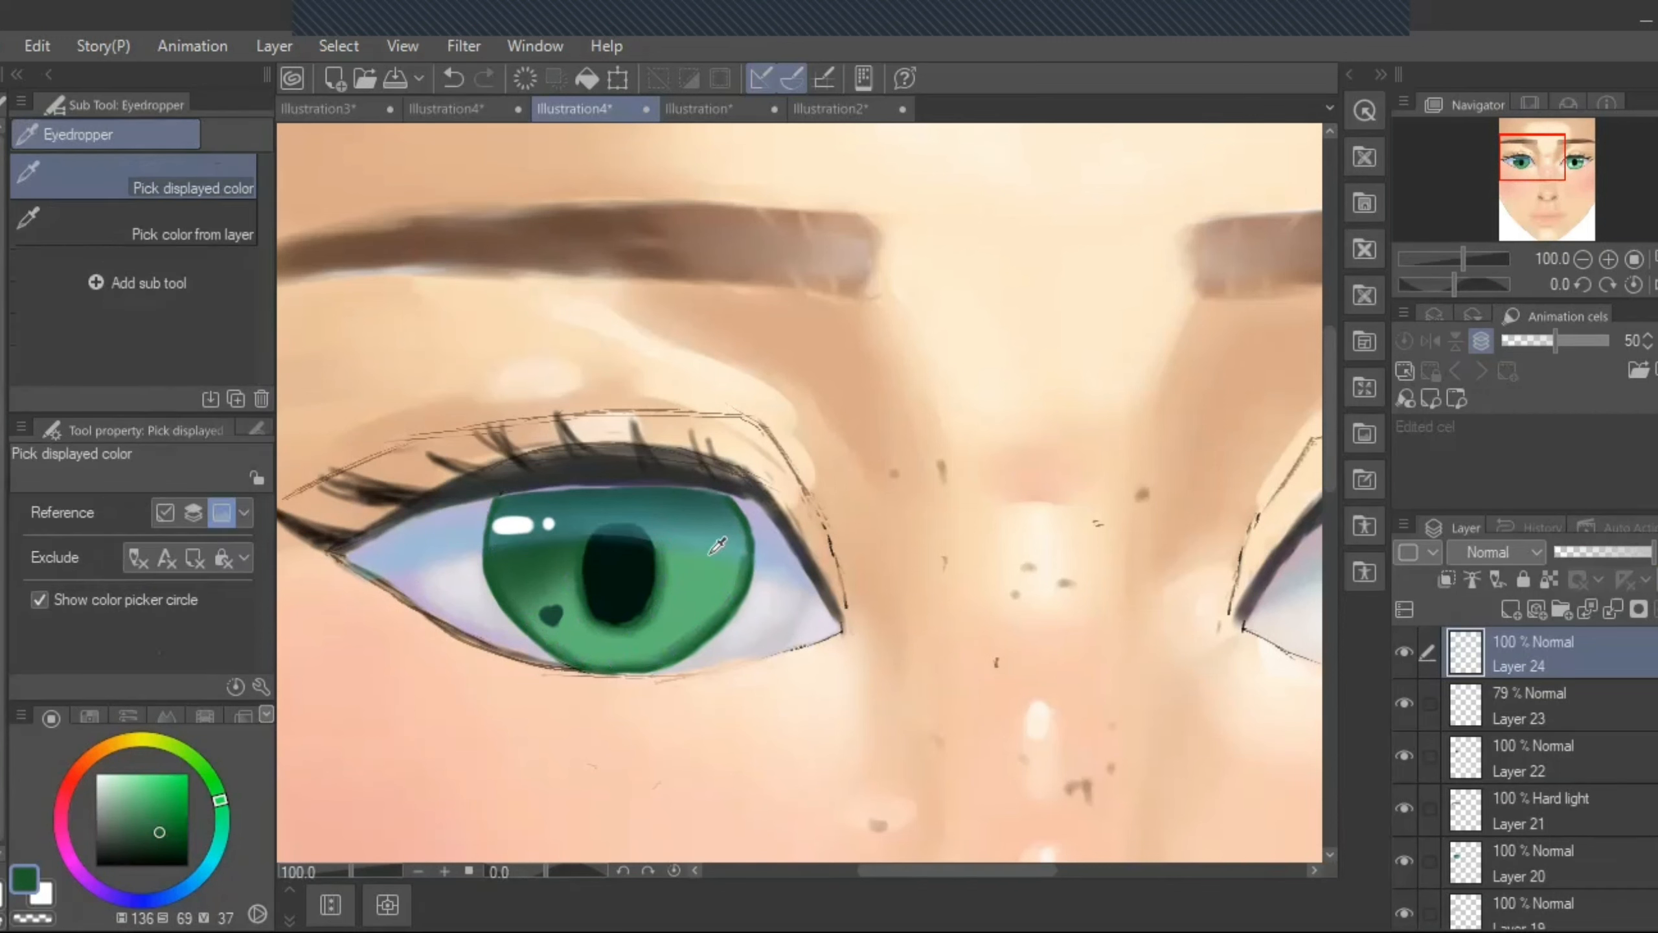
click(710, 583)
key(p)
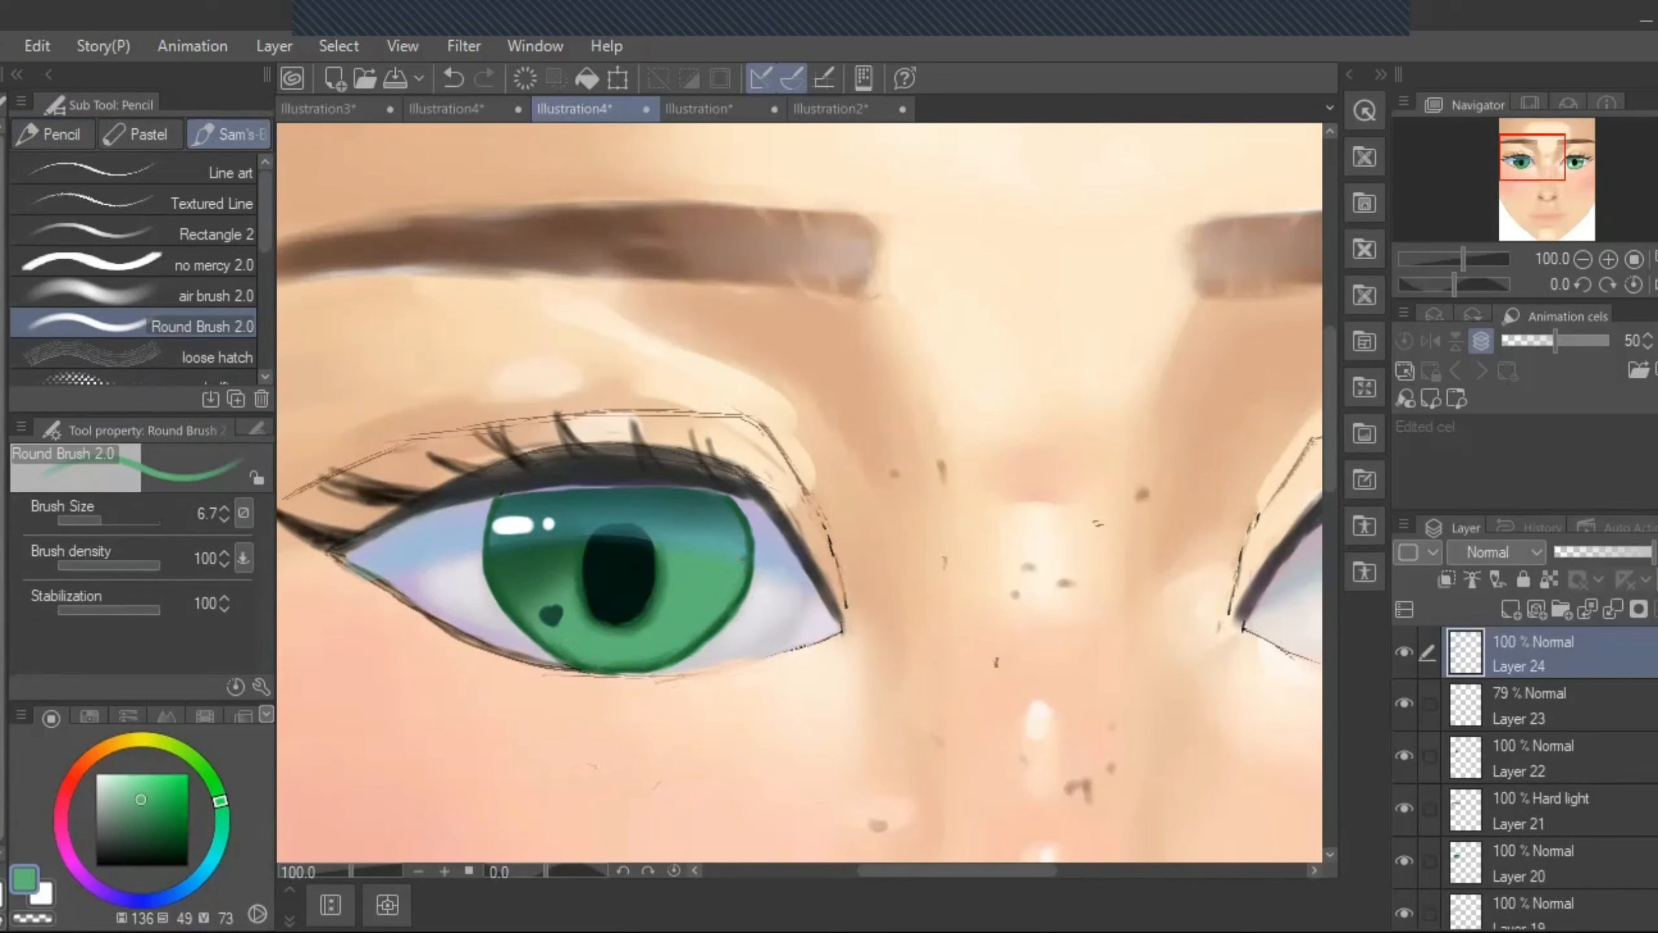
mouse_move(970, 870)
mouse_down()
mouse_move(1030, 872)
mouse_move(957, 865)
mouse_up()
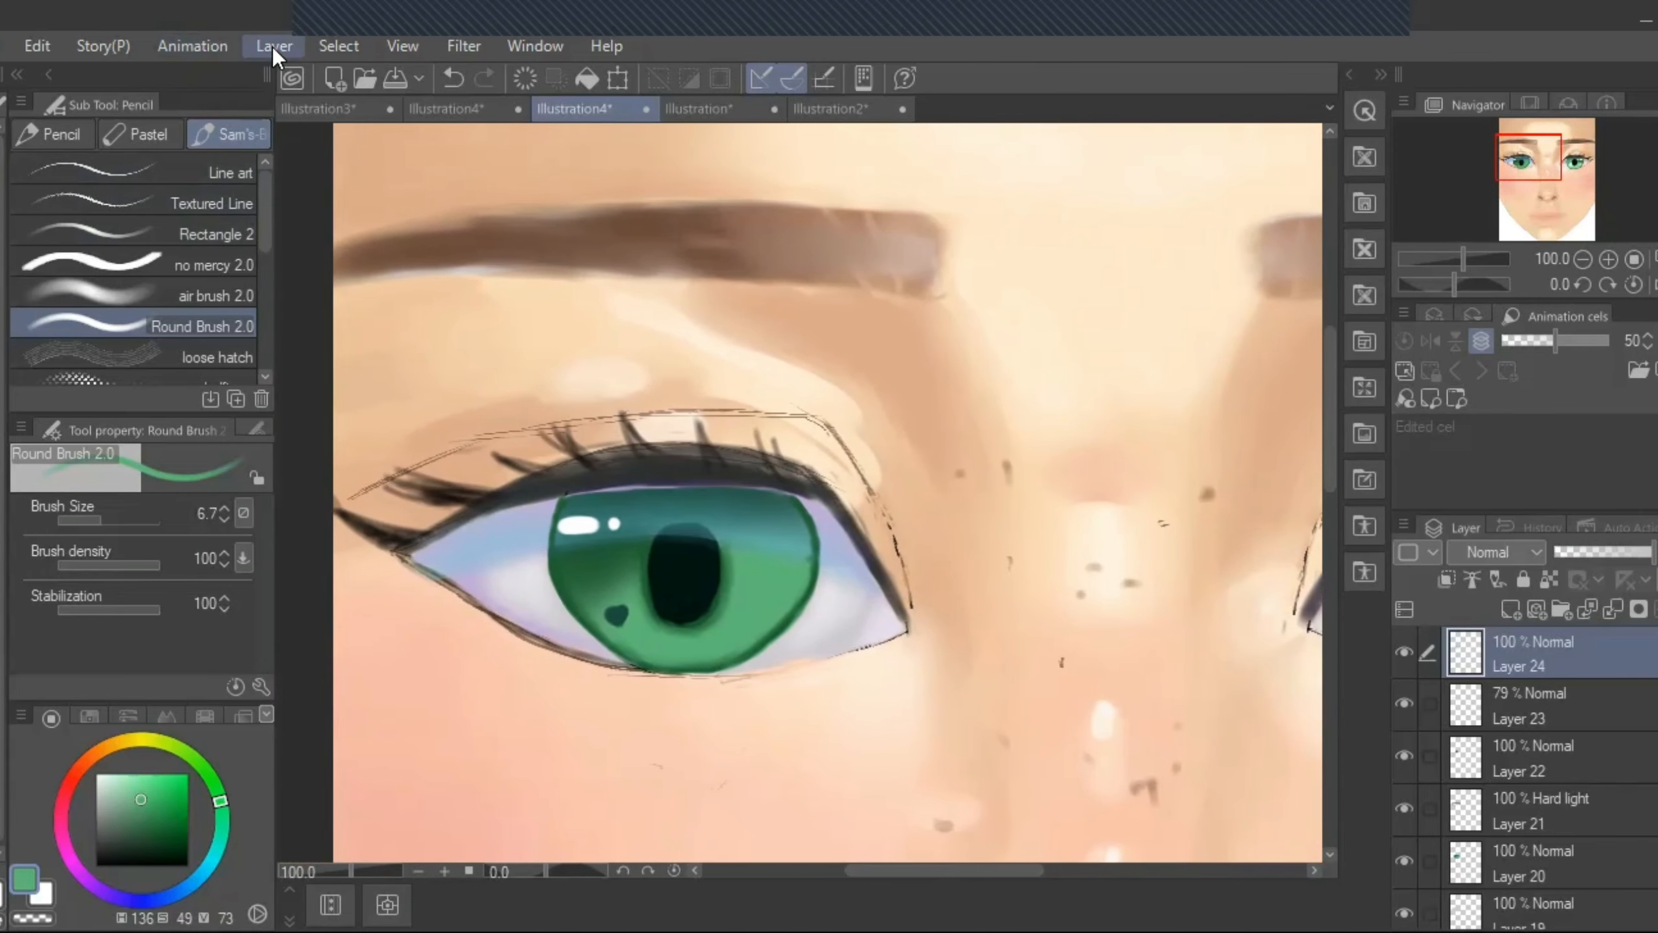
click(272, 47)
click(285, 78)
click(1508, 552)
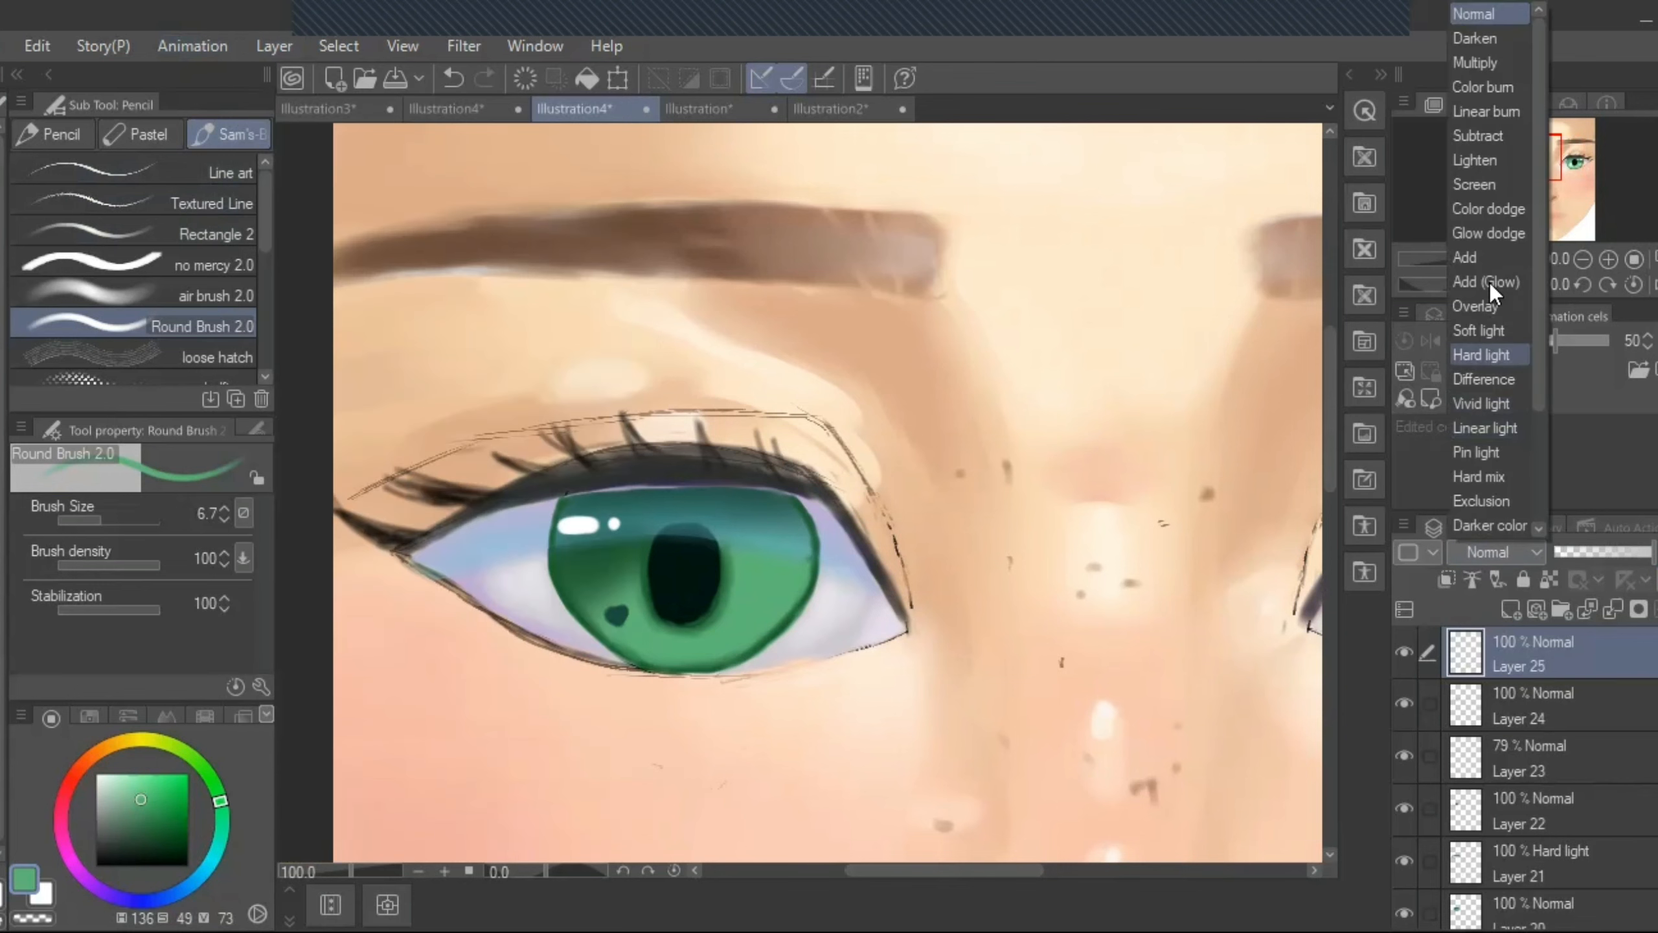
click(1488, 280)
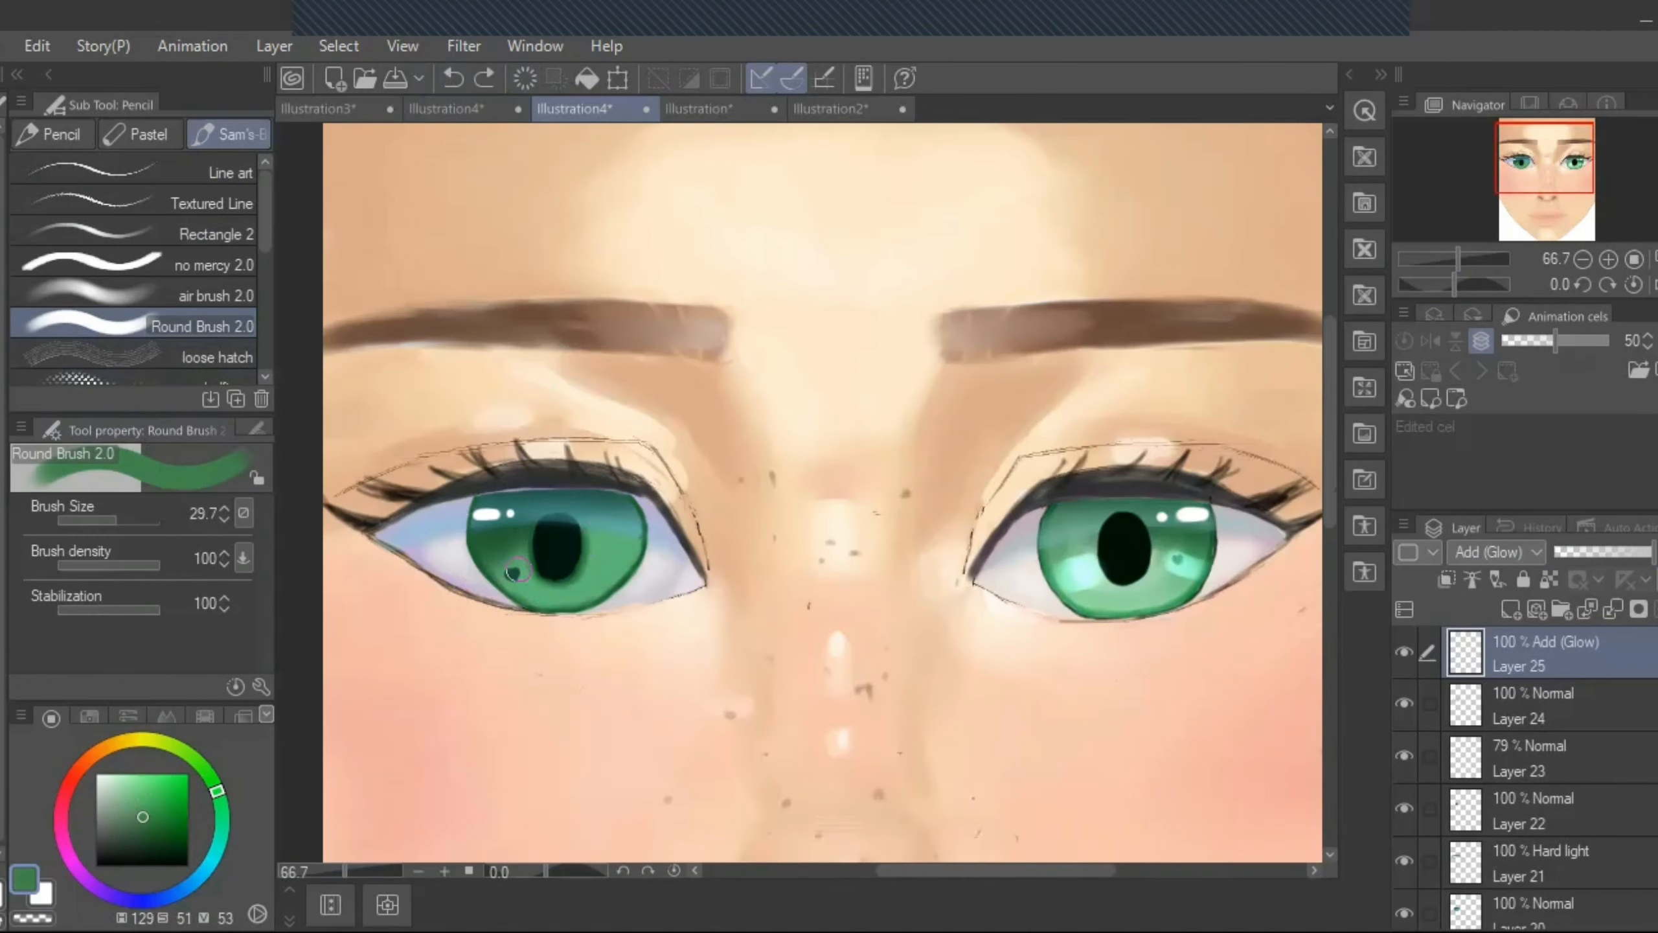
- Paint glowing green reflections at the left eye's lower-left and lower-right iris with Round Brush 2.0, using sizes 29.7 and 33.6
drag(519, 567, 509, 584)
drag(116, 517, 119, 517)
drag(601, 561, 616, 562)
click(452, 78)
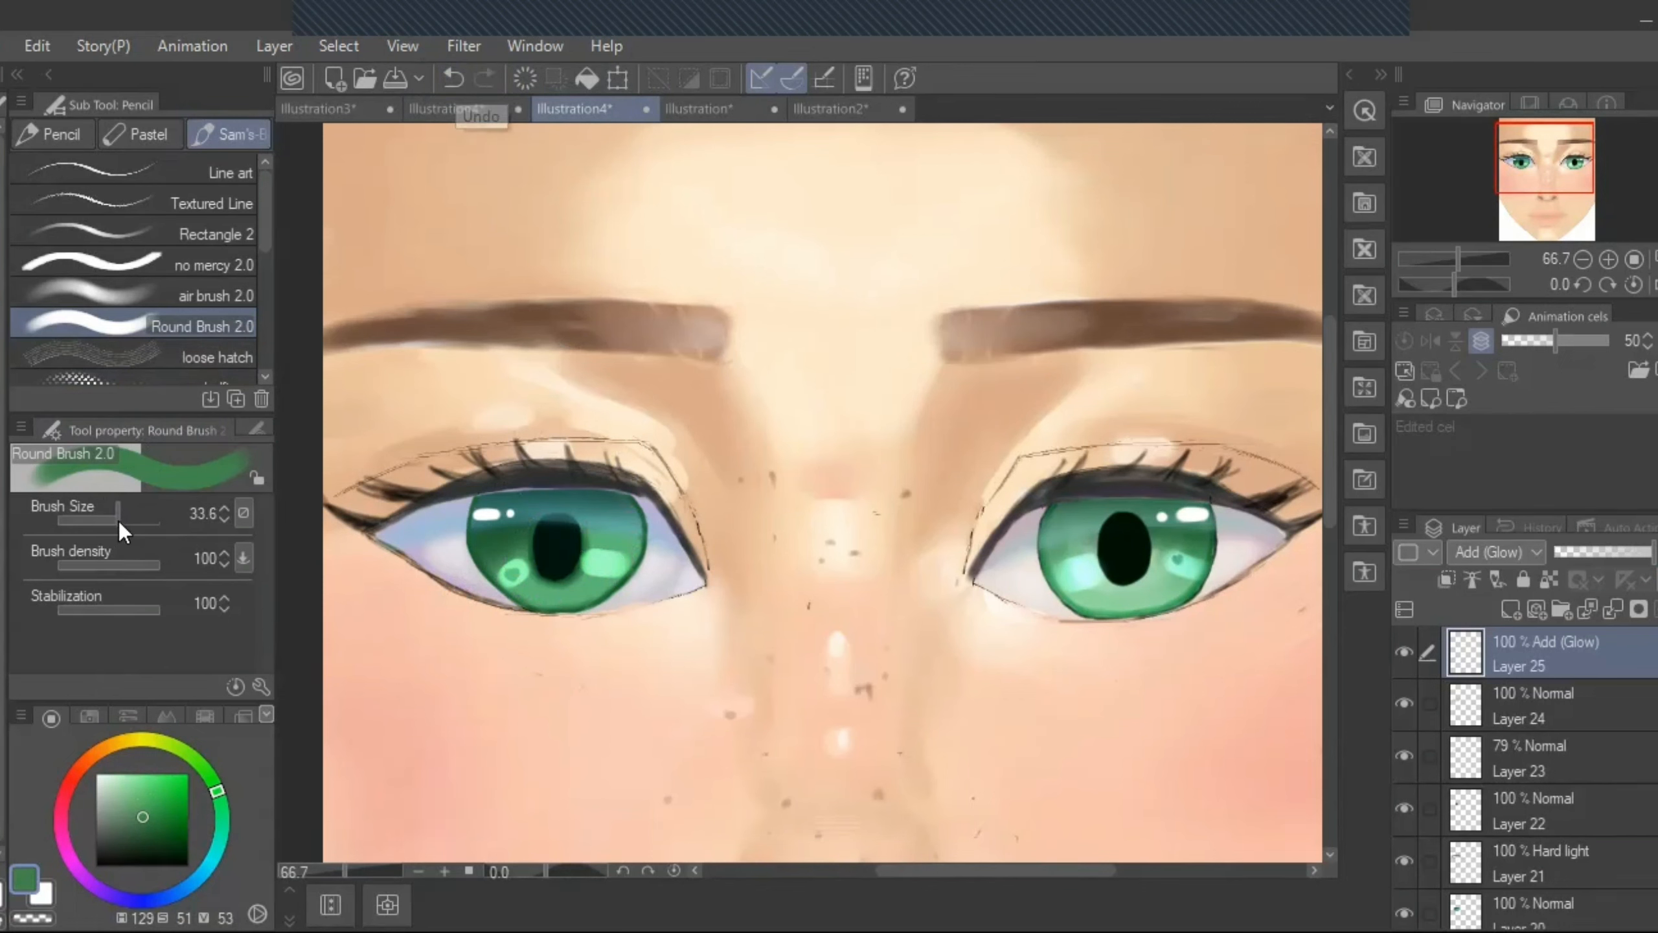
- Brighten the lower-right reflection at brush size 26.3, and the lower-left one with a lighter green at saturation 46 and value 72
drag(116, 520, 112, 520)
drag(1177, 563, 1193, 573)
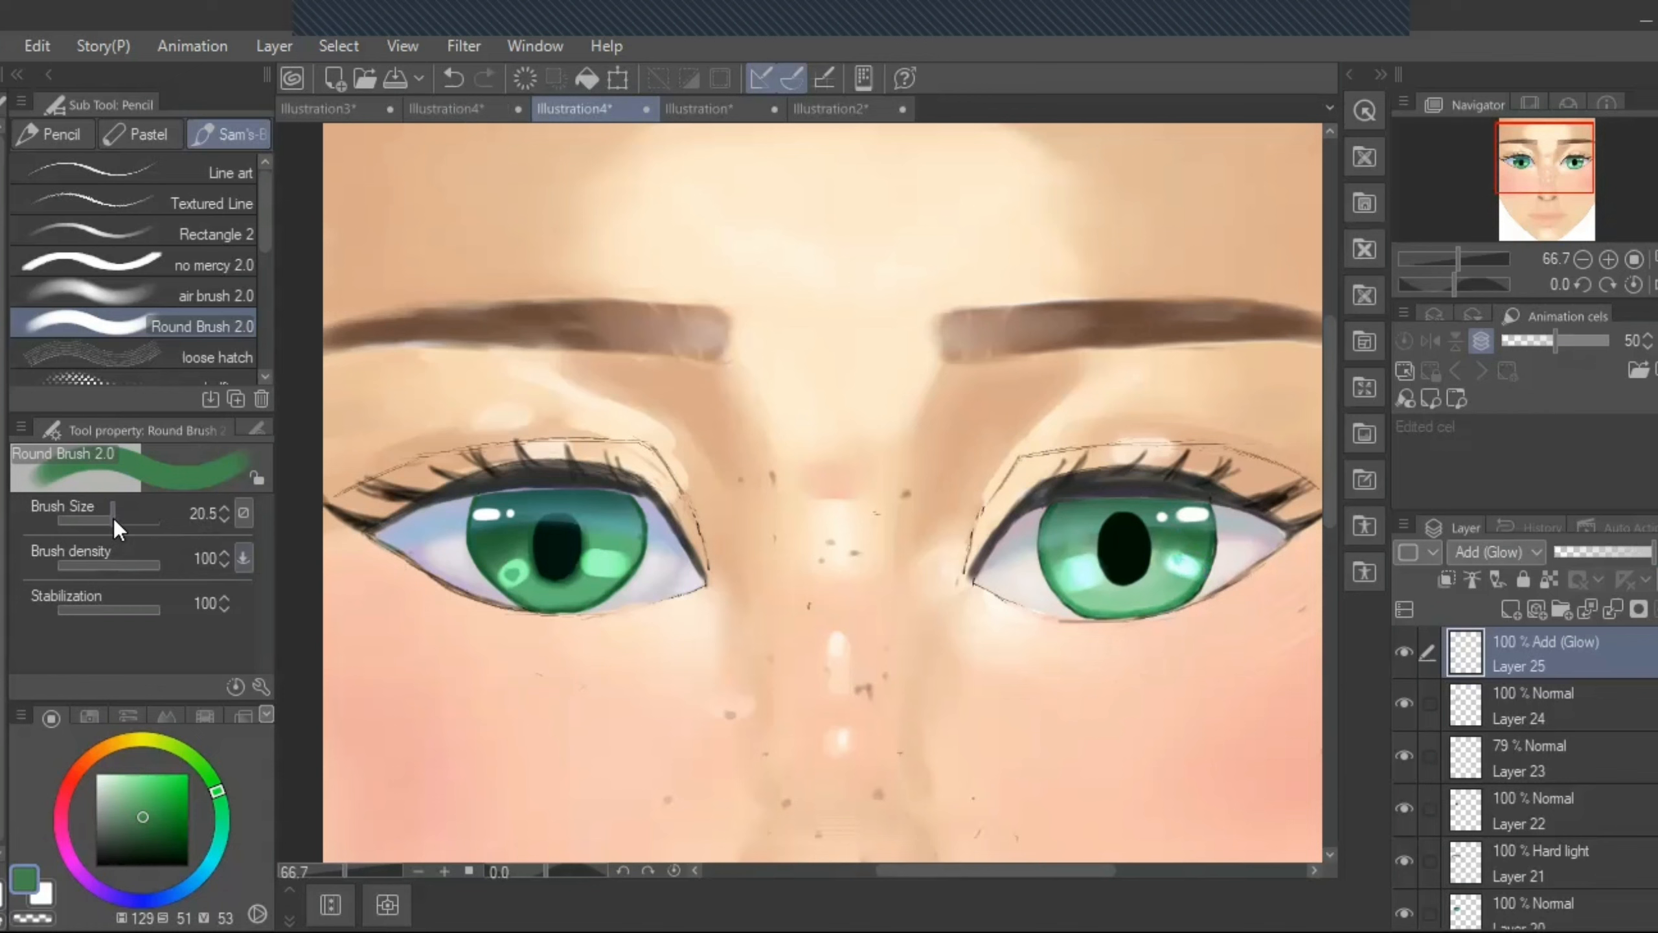
drag(114, 519, 107, 519)
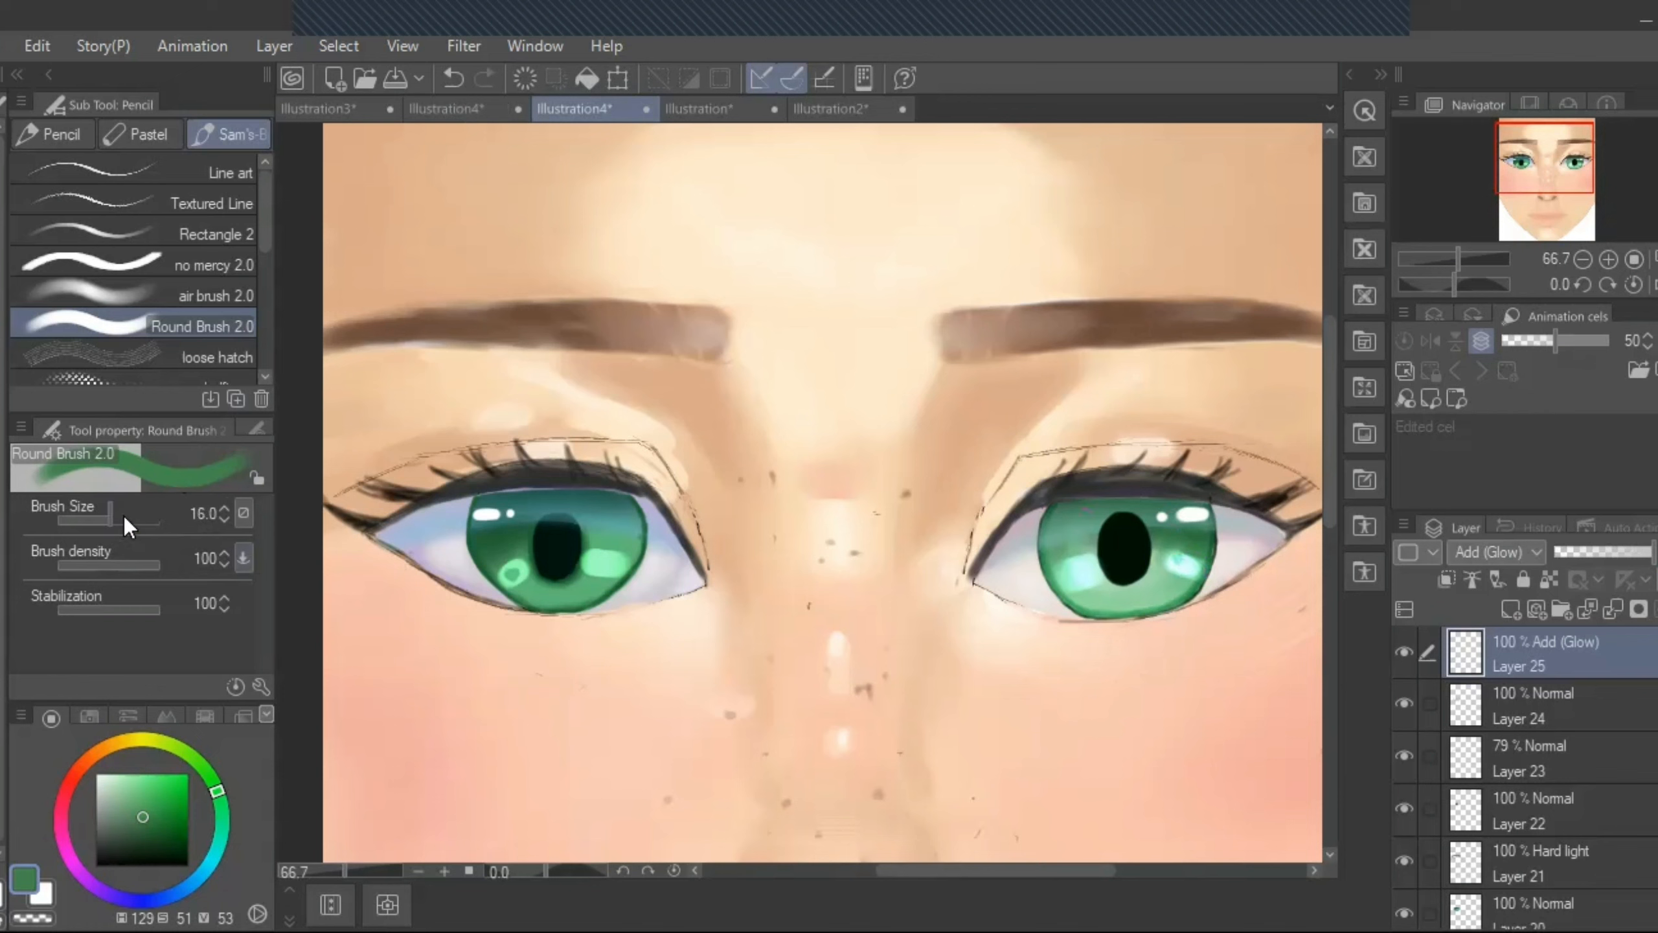
click(124, 518)
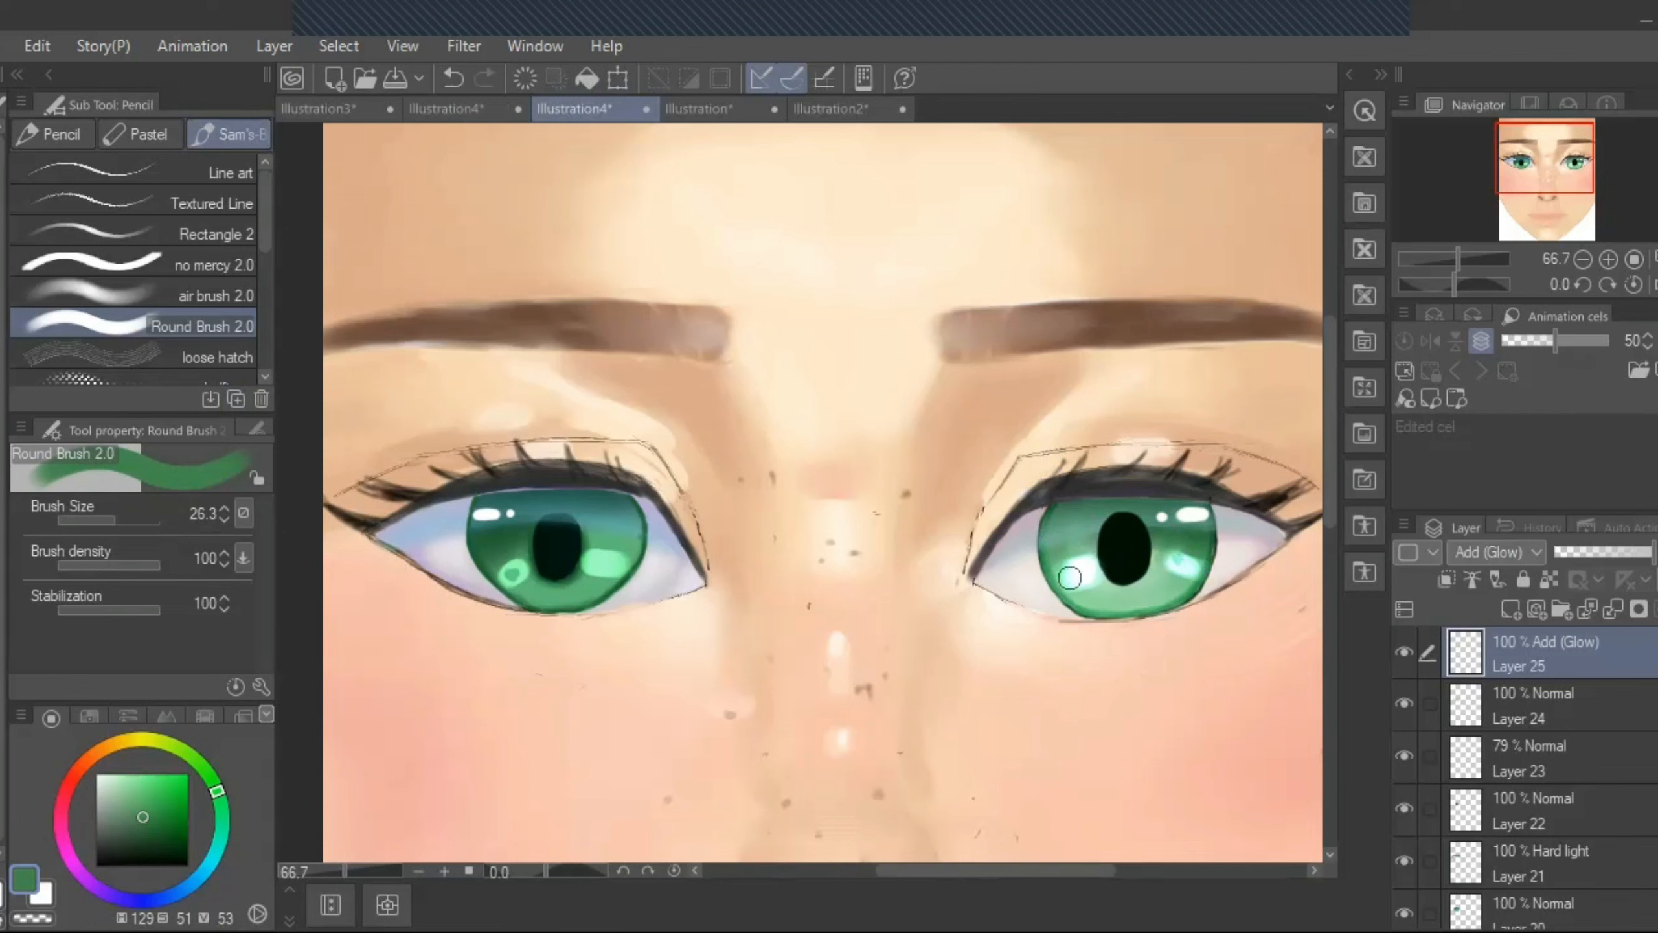
mouse_move(1070, 577)
mouse_down()
mouse_move(1090, 574)
mouse_move(1064, 589)
mouse_up()
drag(598, 565, 619, 568)
click(137, 800)
drag(515, 570, 507, 578)
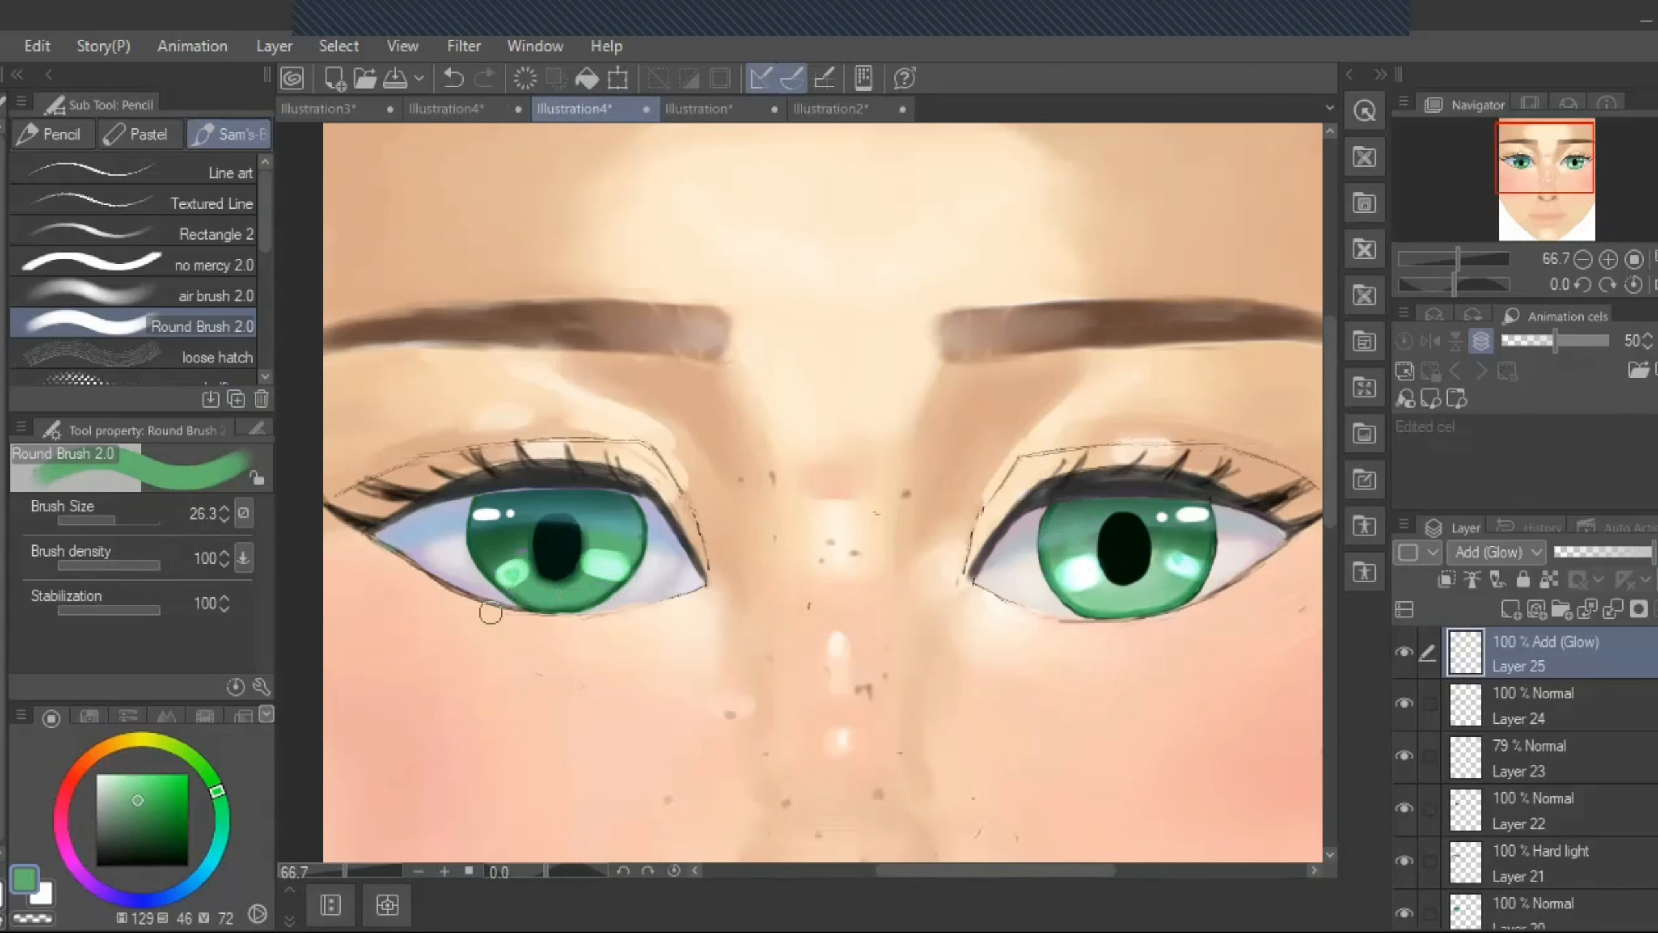
- Soften the lower-left glow with the Blend tool at size 7.6 and the lower-right glow at size 18.1
scroll(361, 421, up, 1)
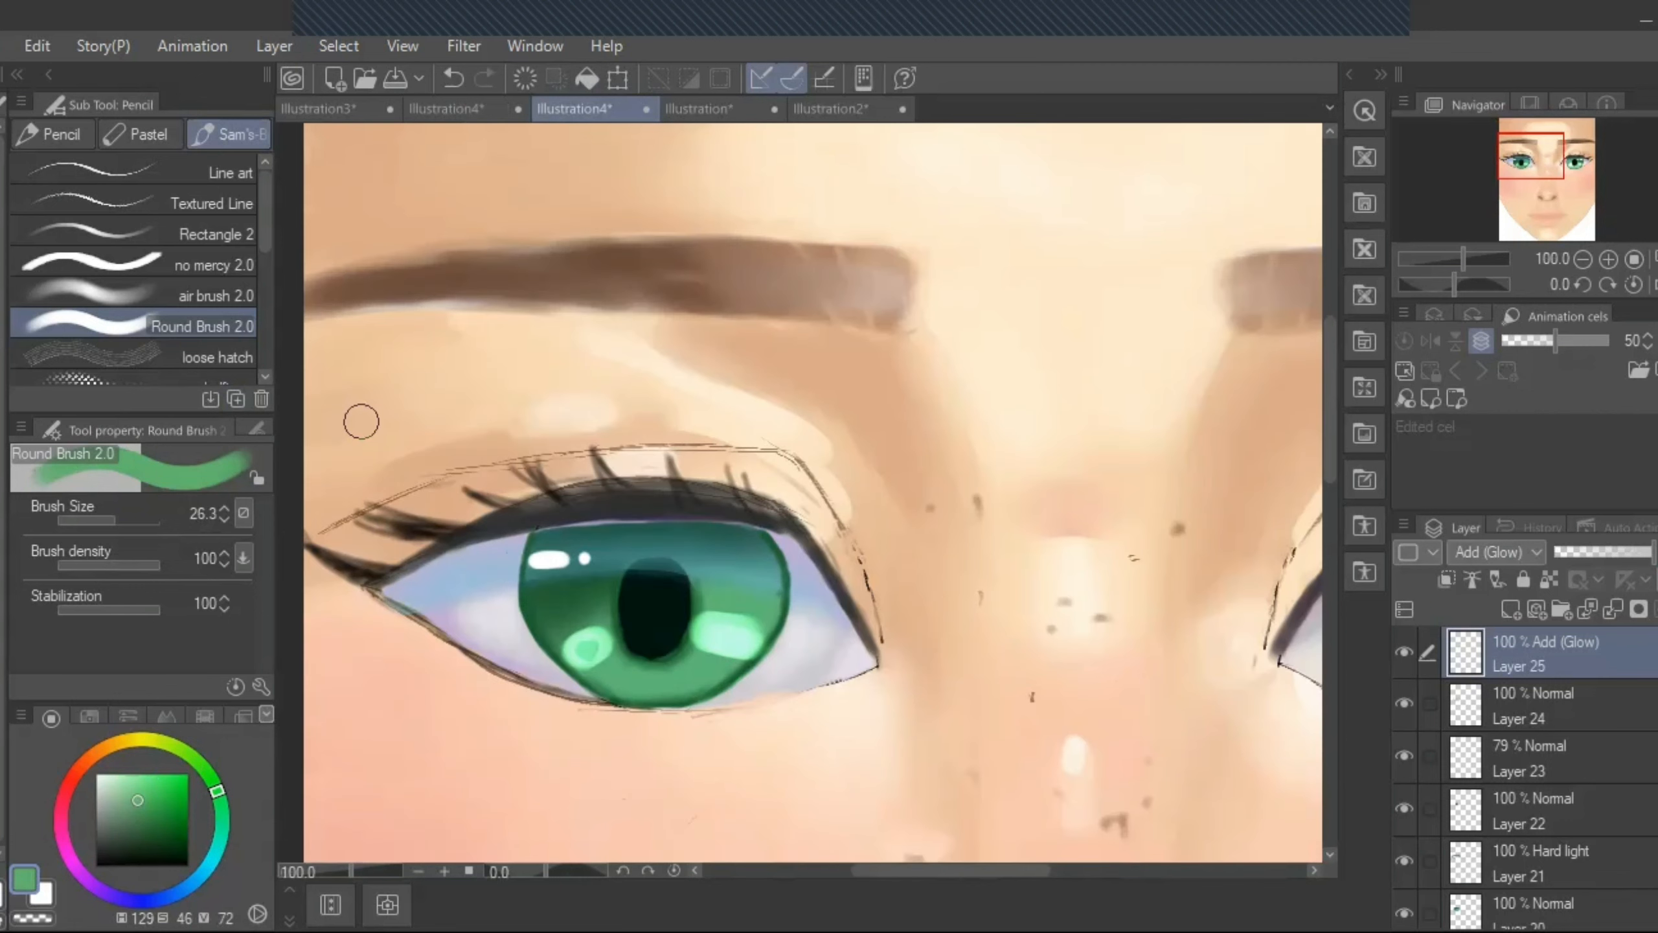
key(j)
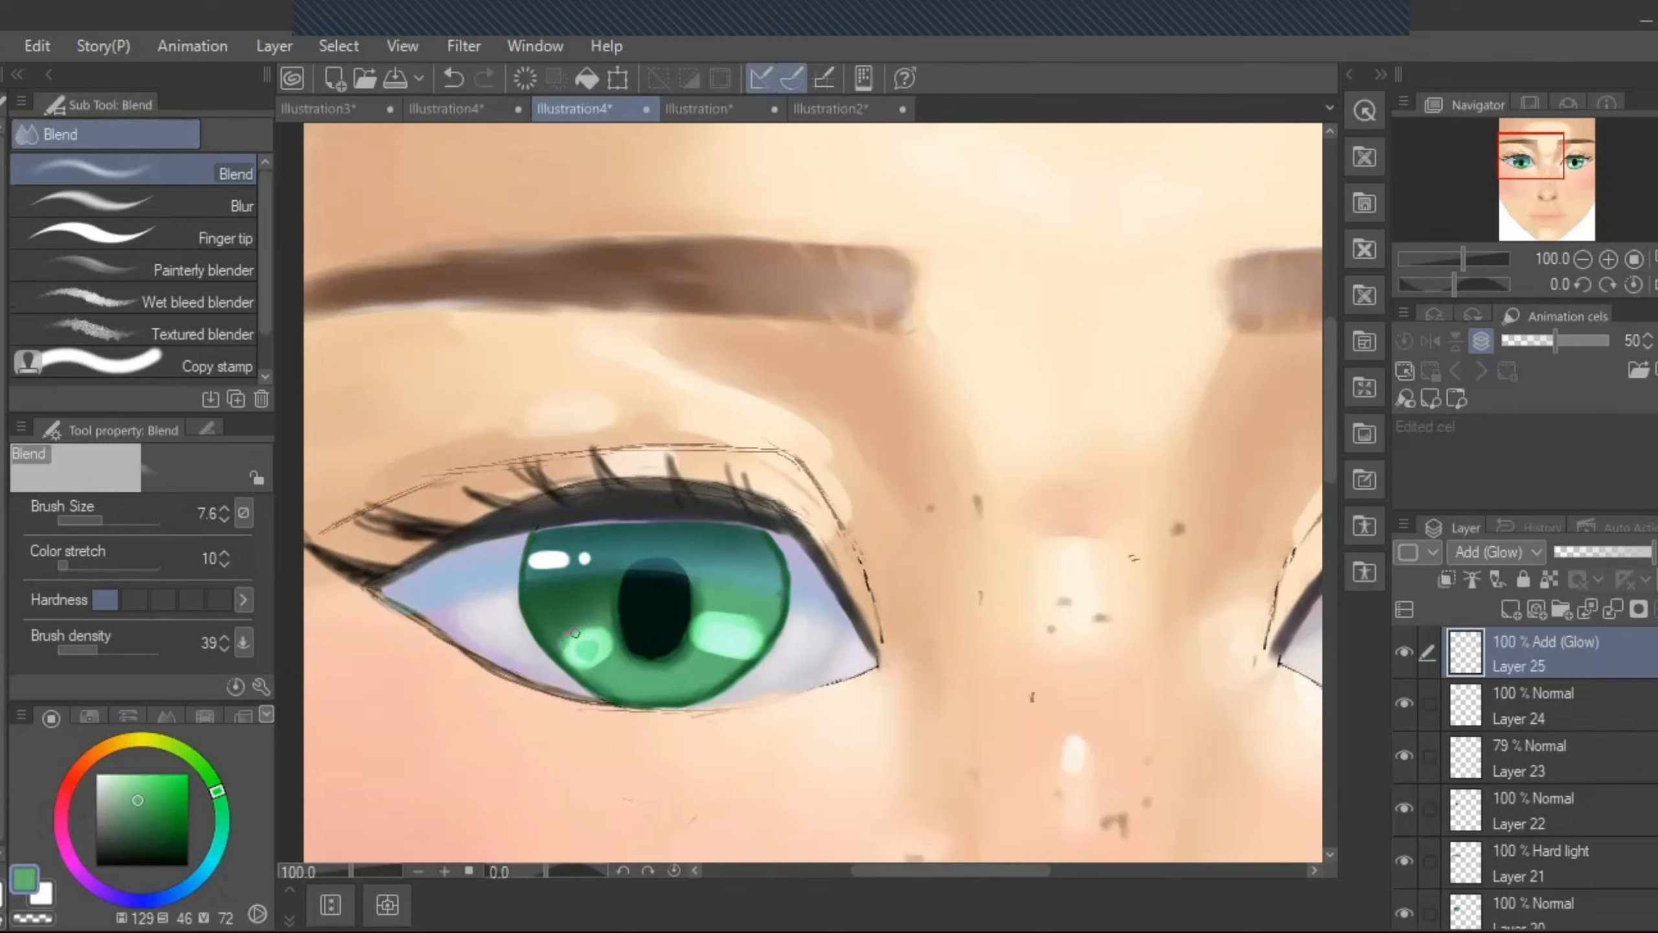
drag(607, 647, 593, 664)
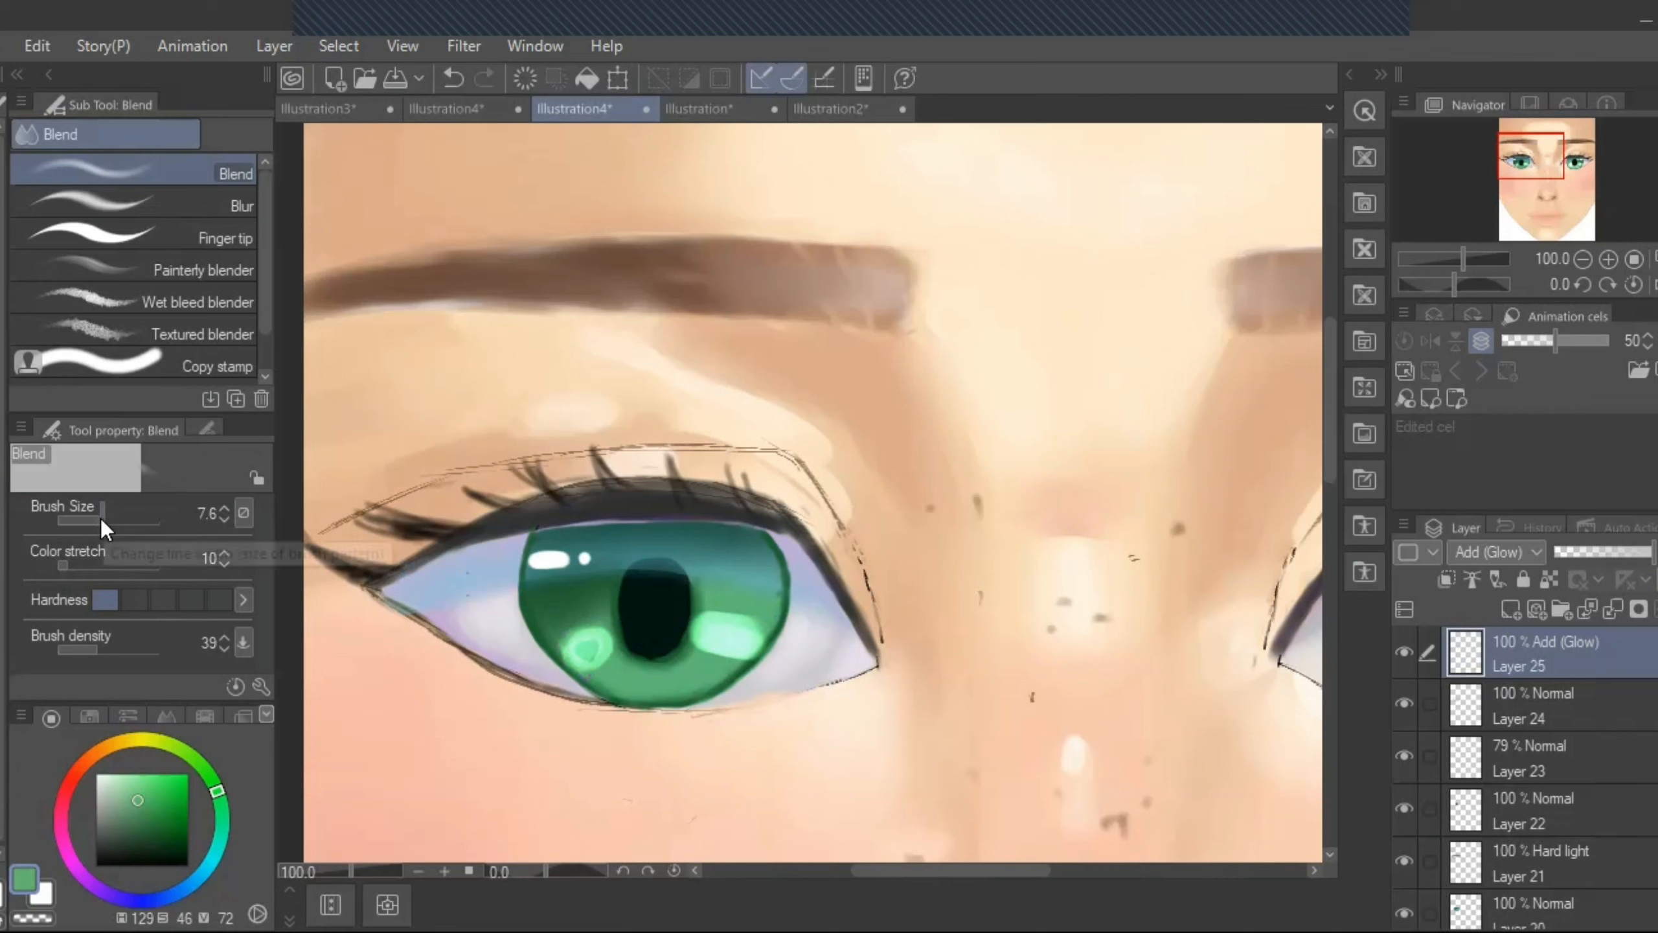
drag(101, 519, 114, 516)
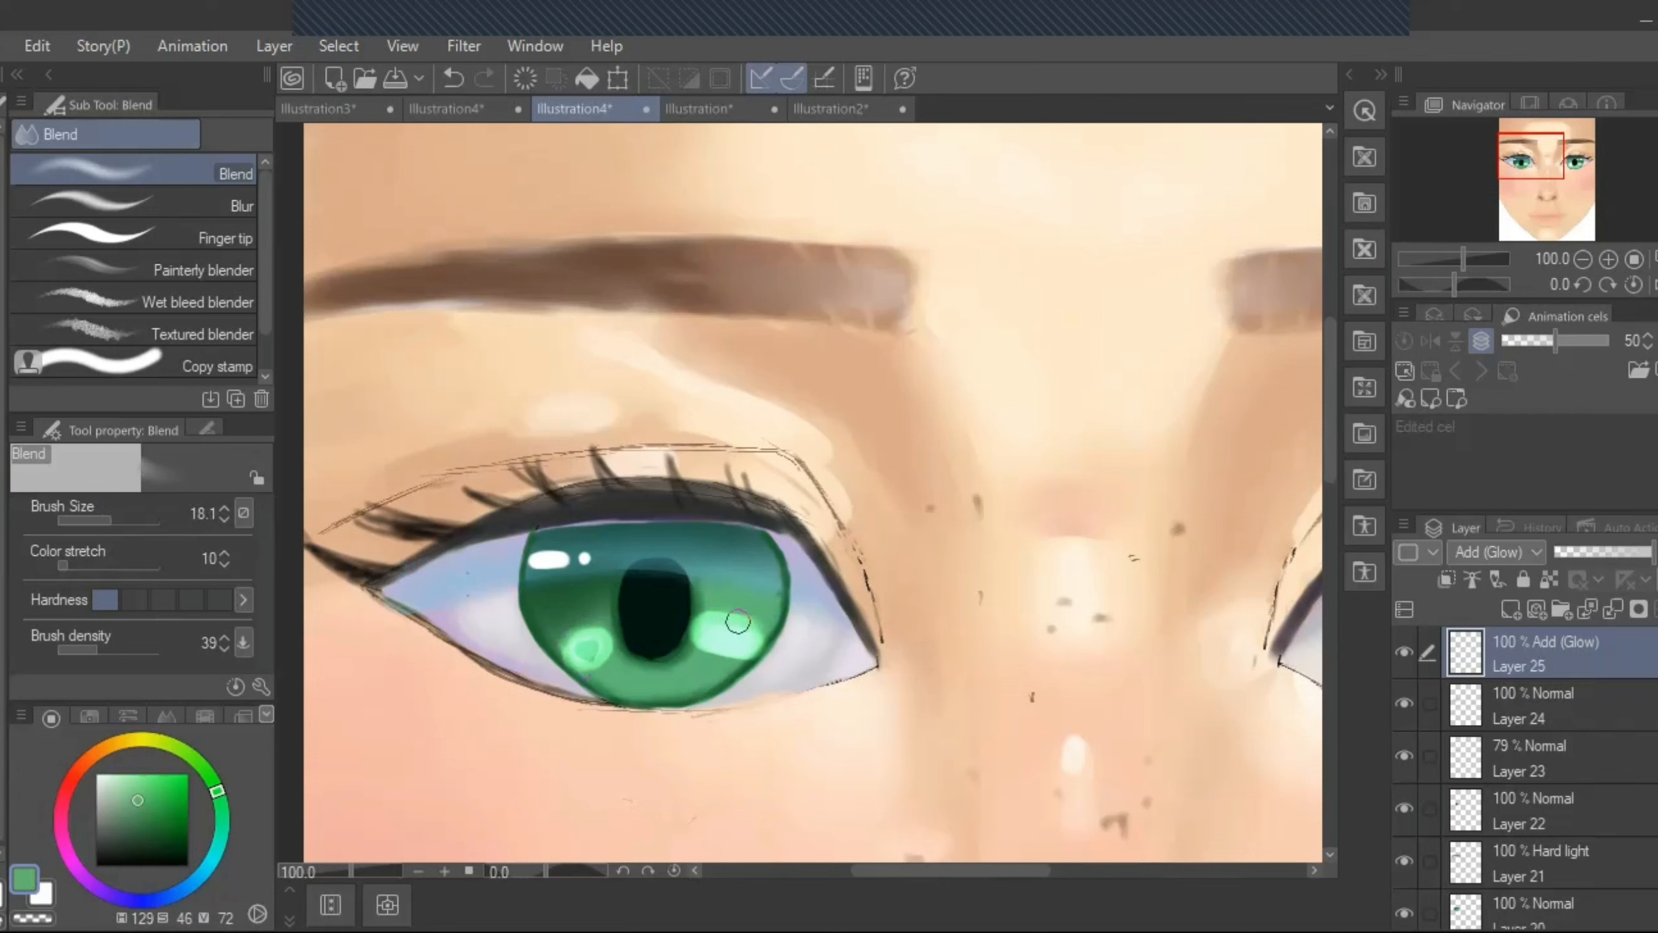
mouse_move(748, 625)
mouse_down()
mouse_move(695, 647)
mouse_move(741, 641)
mouse_up()
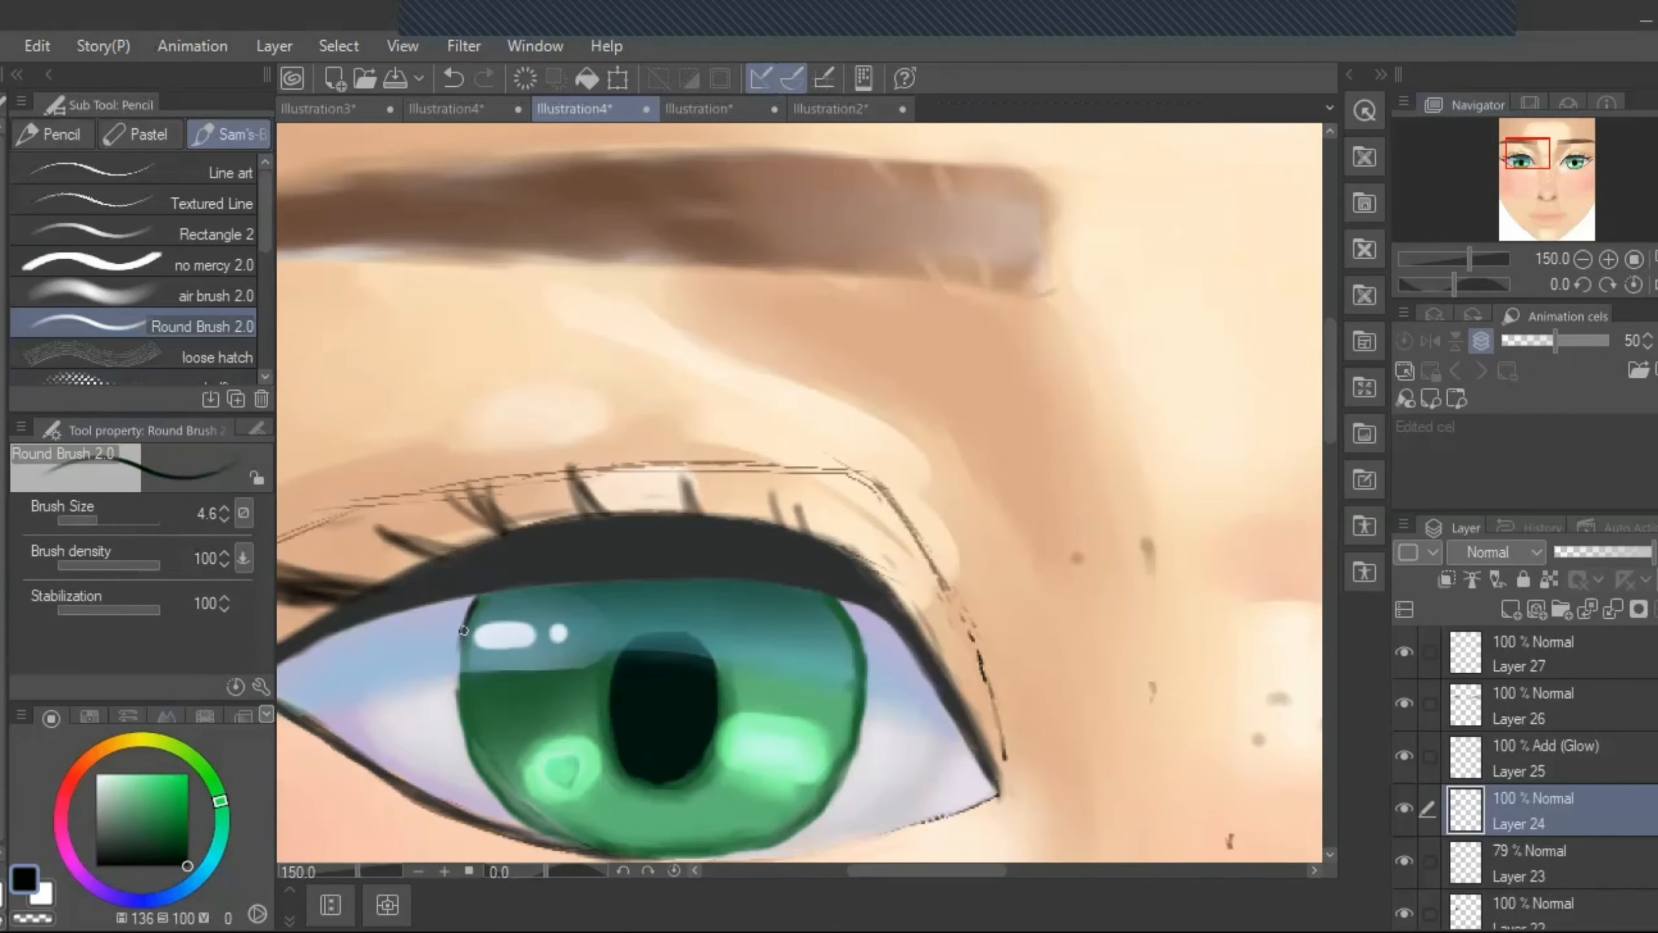
- Outline both sides of the iris in black at size 4.6 on Layer 24, and blend the iris shading on Layer 23 at size 18.1
mouse_move(463, 626)
mouse_down()
mouse_move(455, 735)
mouse_move(542, 838)
mouse_up()
mouse_move(837, 601)
mouse_down()
mouse_move(850, 756)
mouse_move(795, 833)
mouse_move(787, 703)
mouse_move(627, 713)
mouse_move(542, 697)
mouse_move(571, 710)
mouse_move(530, 690)
mouse_move(648, 720)
mouse_move(761, 713)
mouse_up()
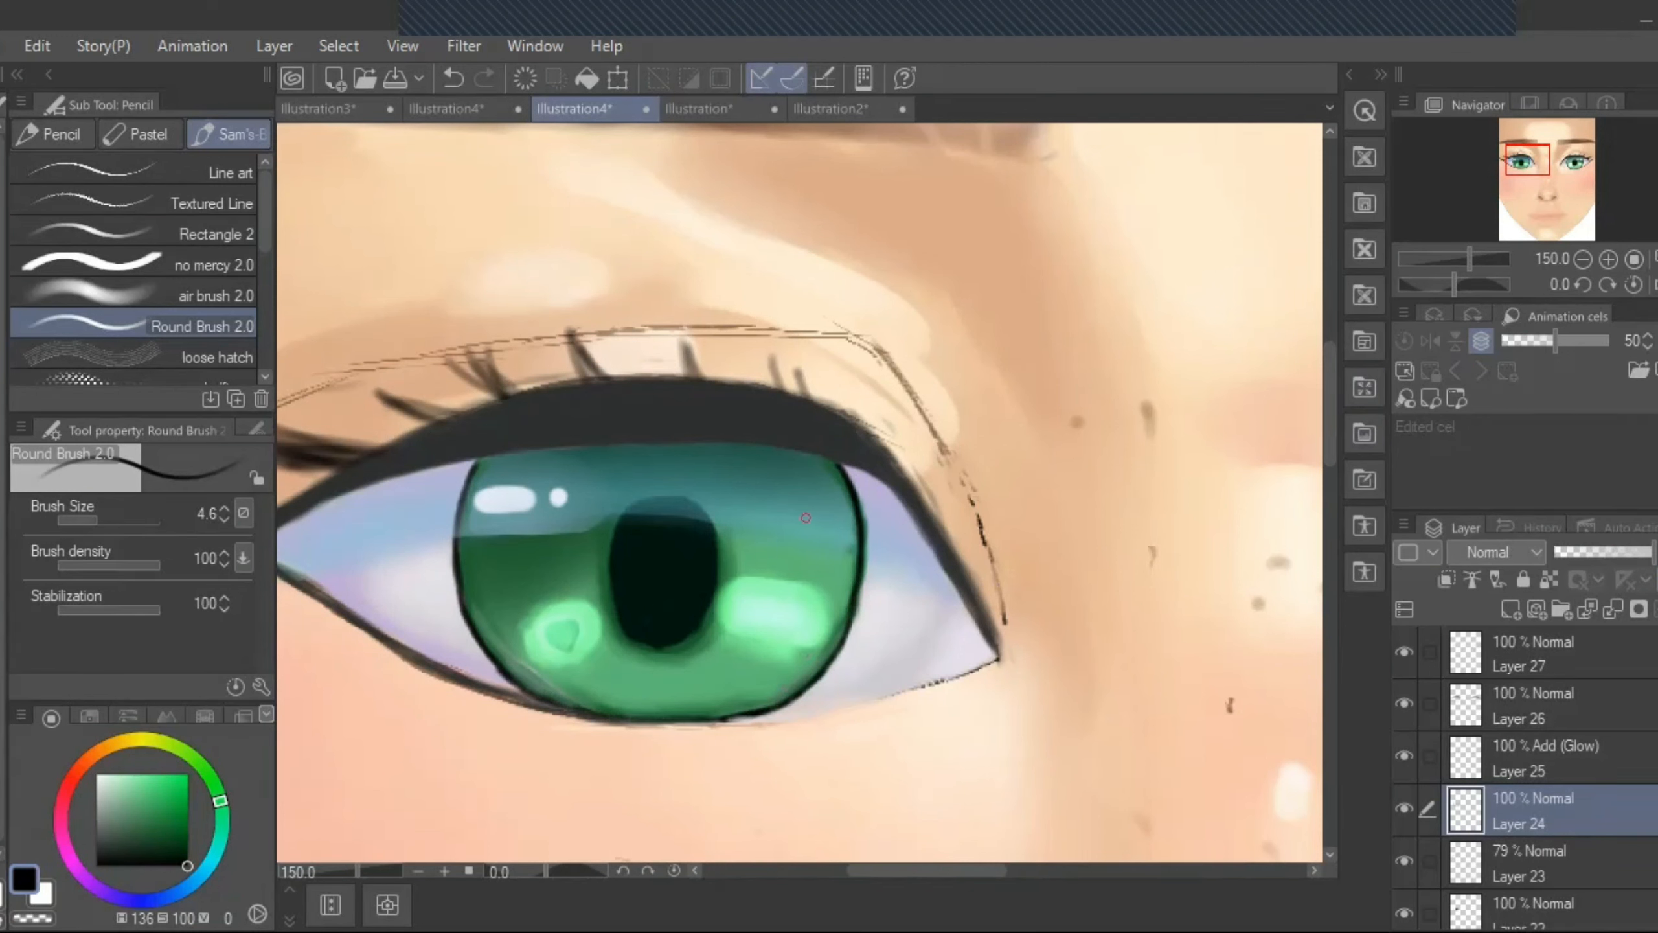
scroll(1526, 778, down, 3)
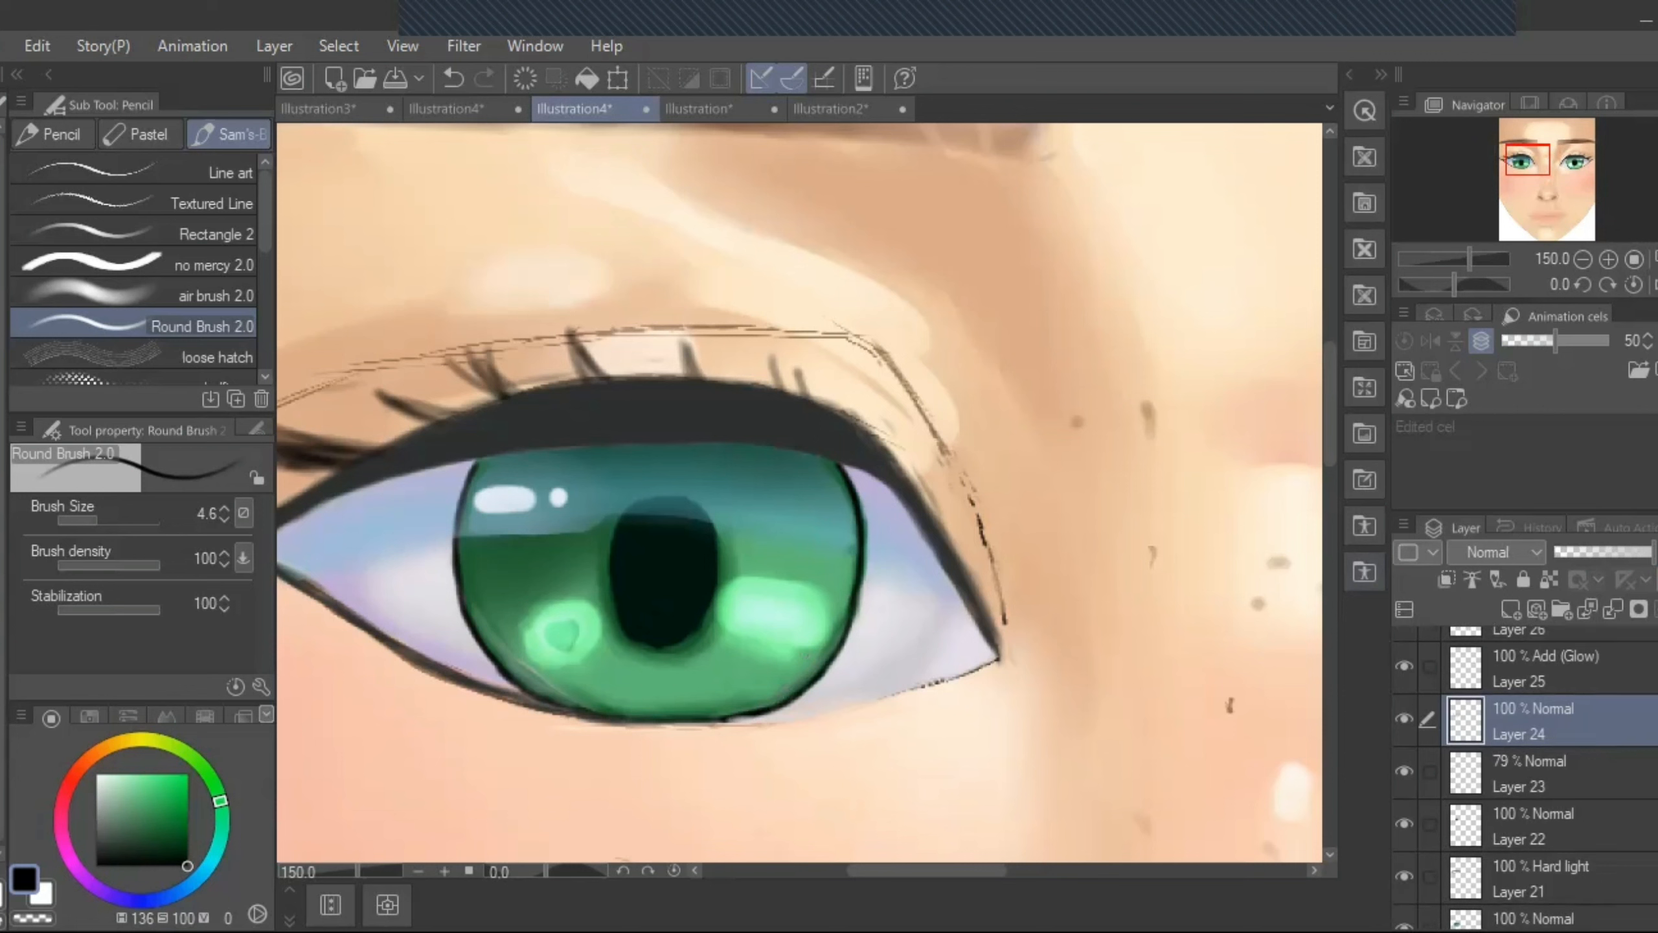
click(1548, 784)
key(j)
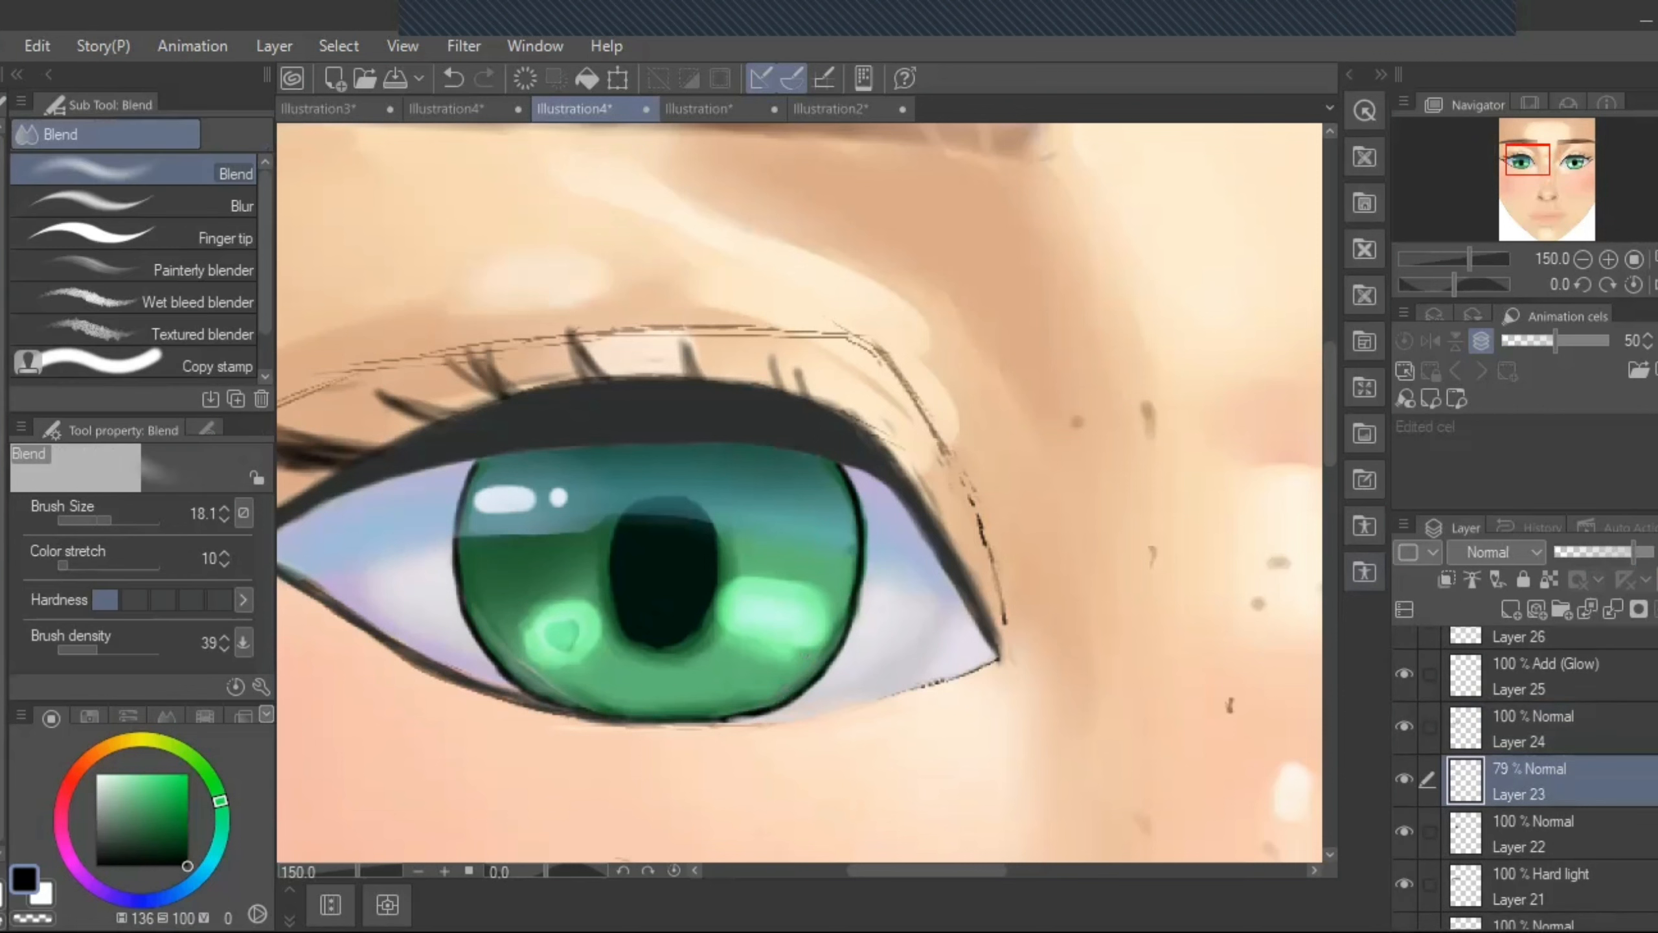
mouse_move(586, 530)
mouse_down()
mouse_move(602, 527)
mouse_move(575, 556)
mouse_up()
- Sample skin tones around the upper eyelid and touch up the eyeliner's inner edge on Layer 27 with Round Brush 2.0 at size 4.6
click(1600, 673)
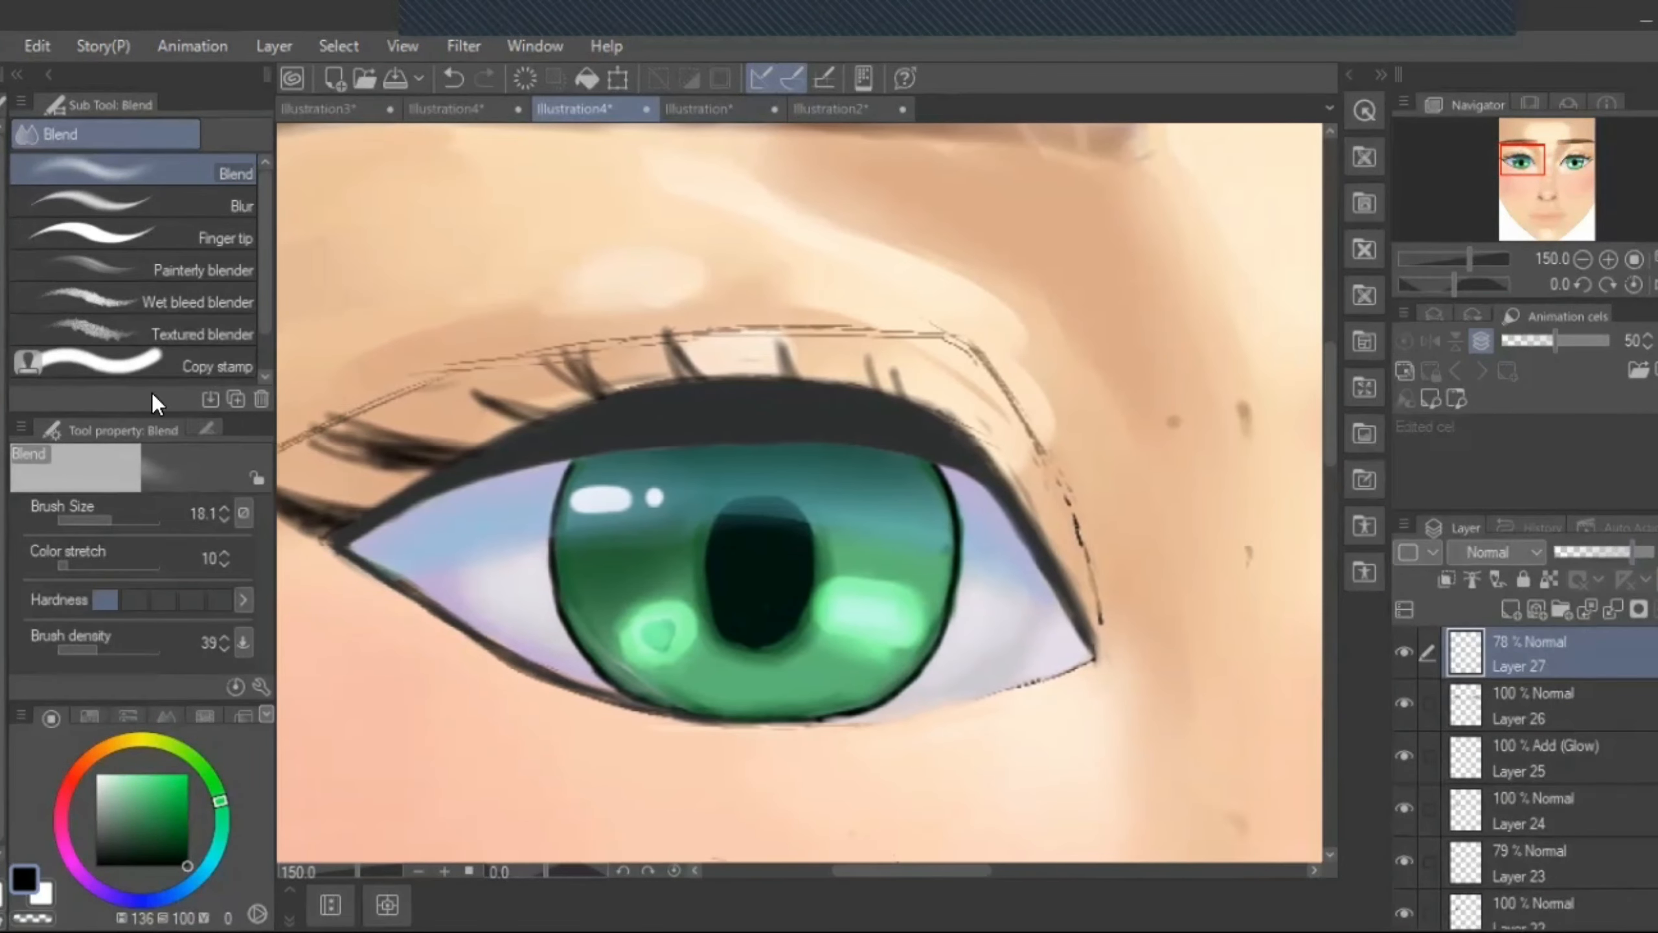
key(i)
click(842, 343)
key(p)
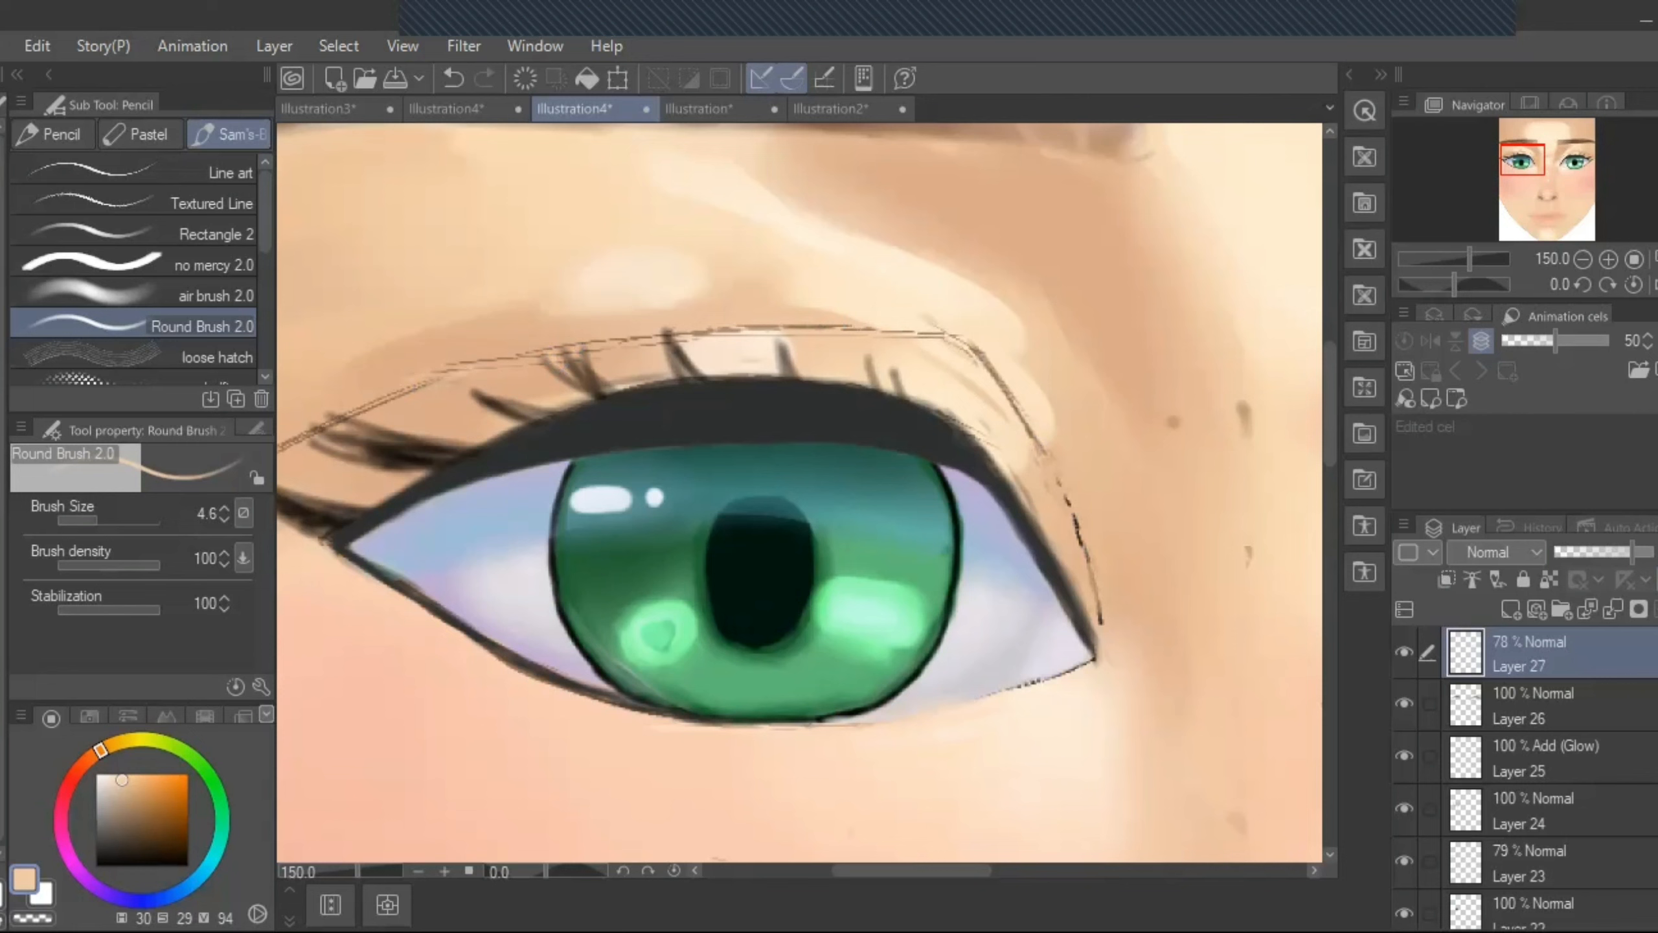
alt+click(421, 356)
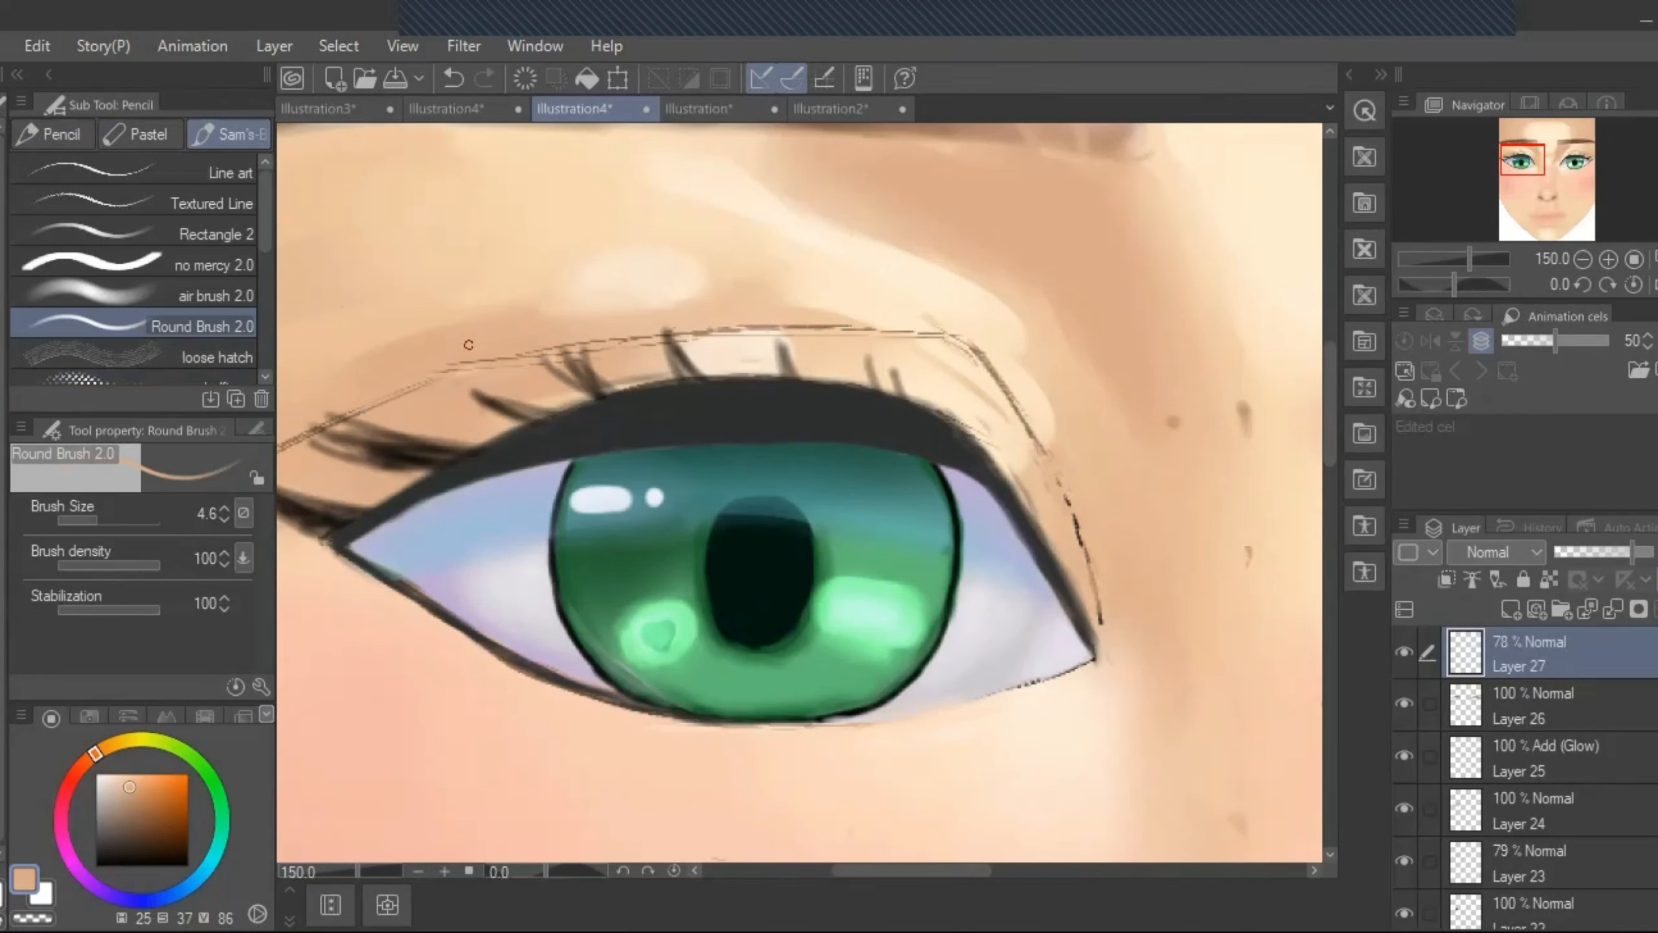
alt+click(940, 310)
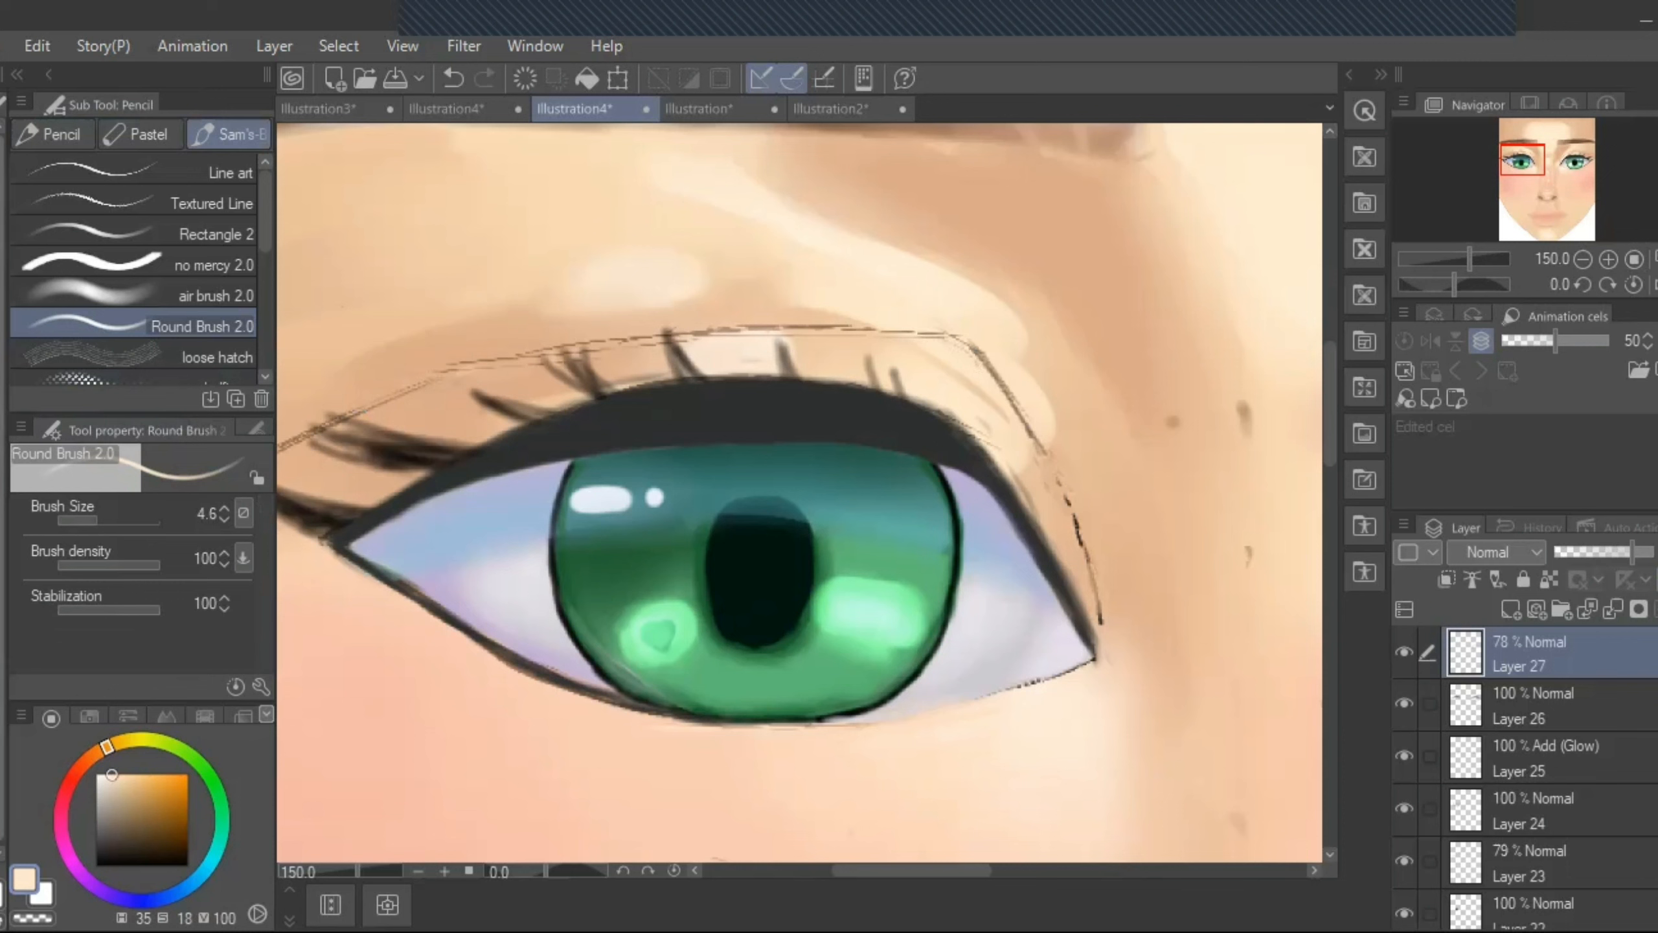
alt+click(1028, 480)
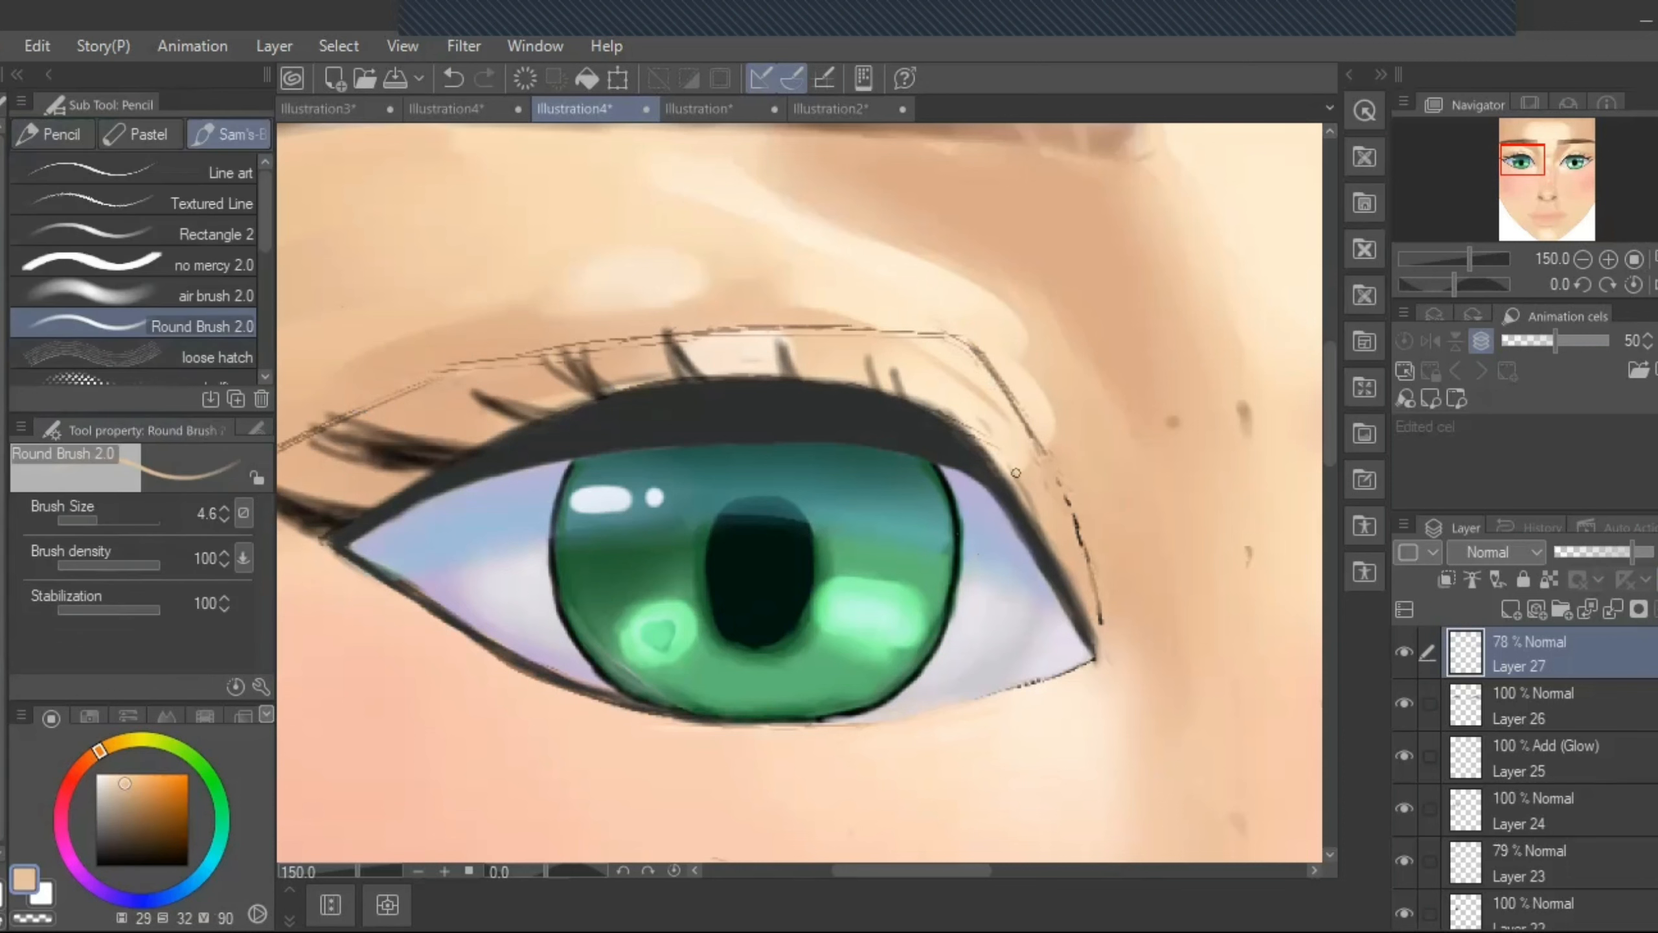
drag(1030, 503, 1006, 462)
alt+click(984, 426)
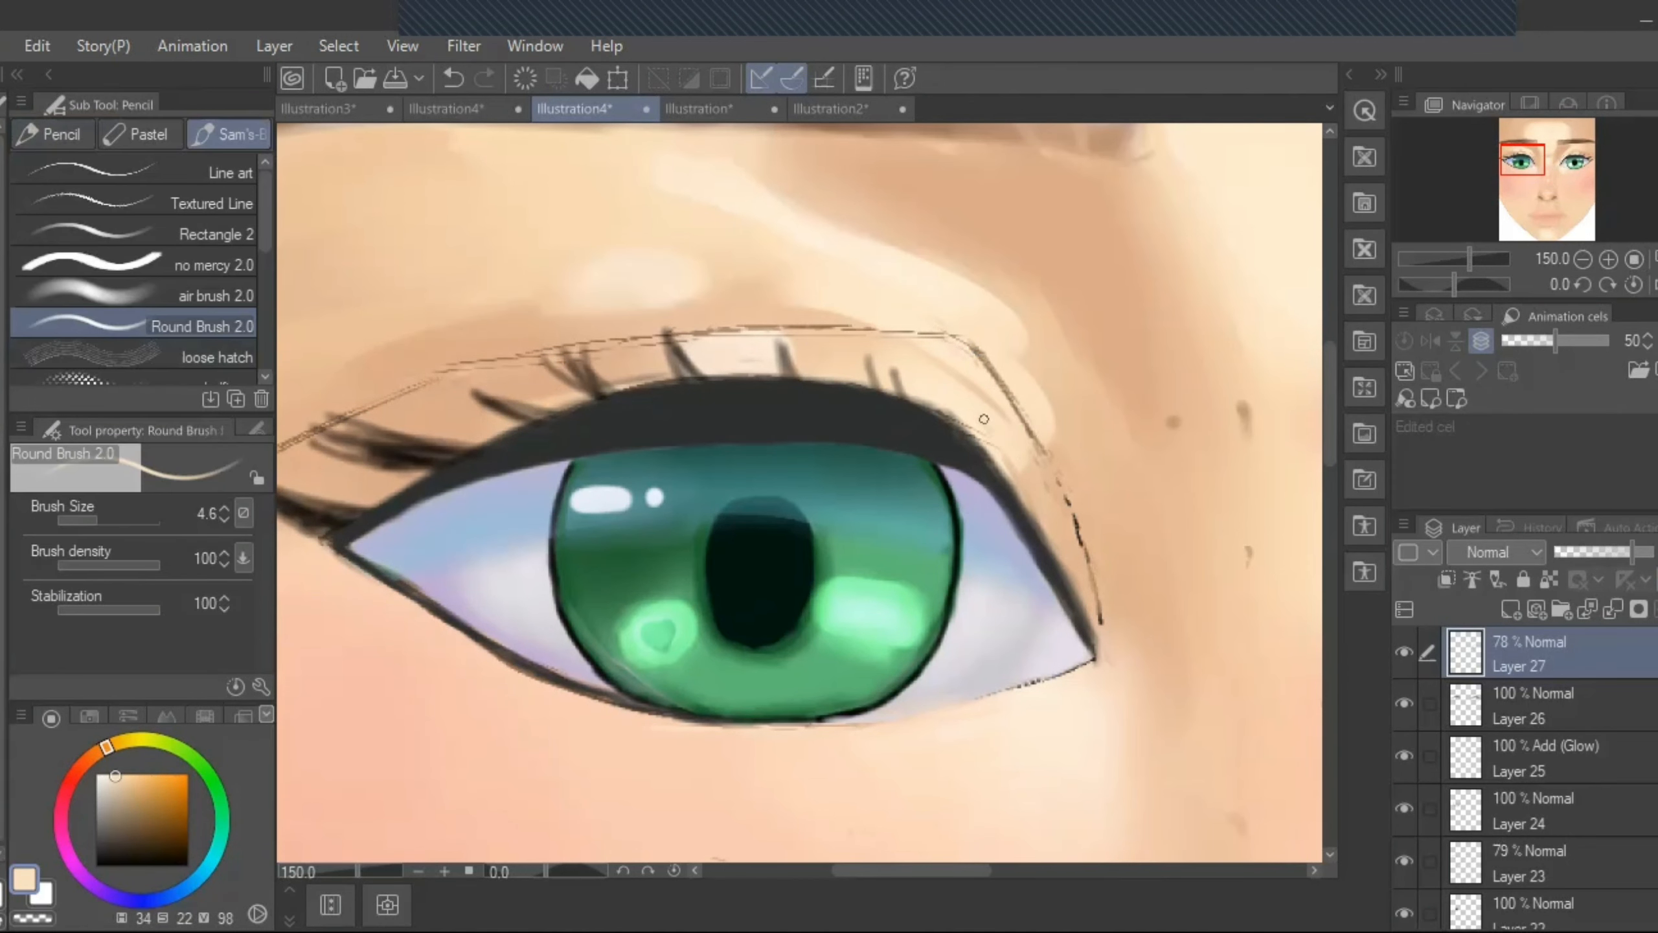
- Examine the left eye close up and compare its iris, pupil and outline with the right eye across the whole face
scroll(1015, 415, down, 2)
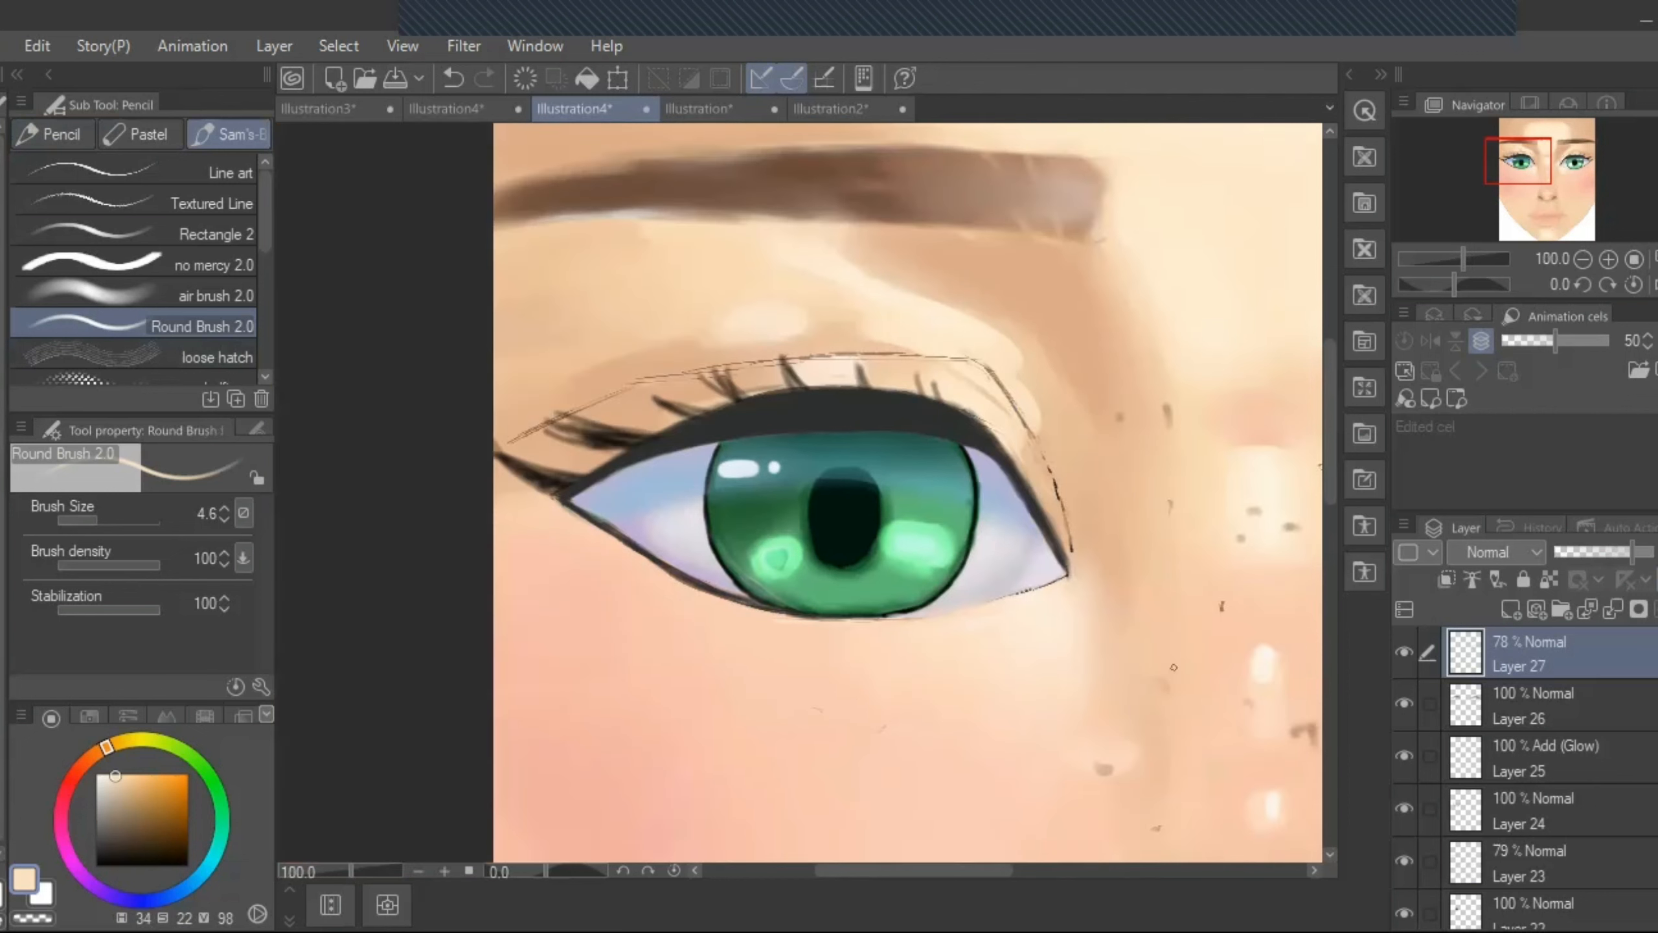
scroll(946, 867, down, 2)
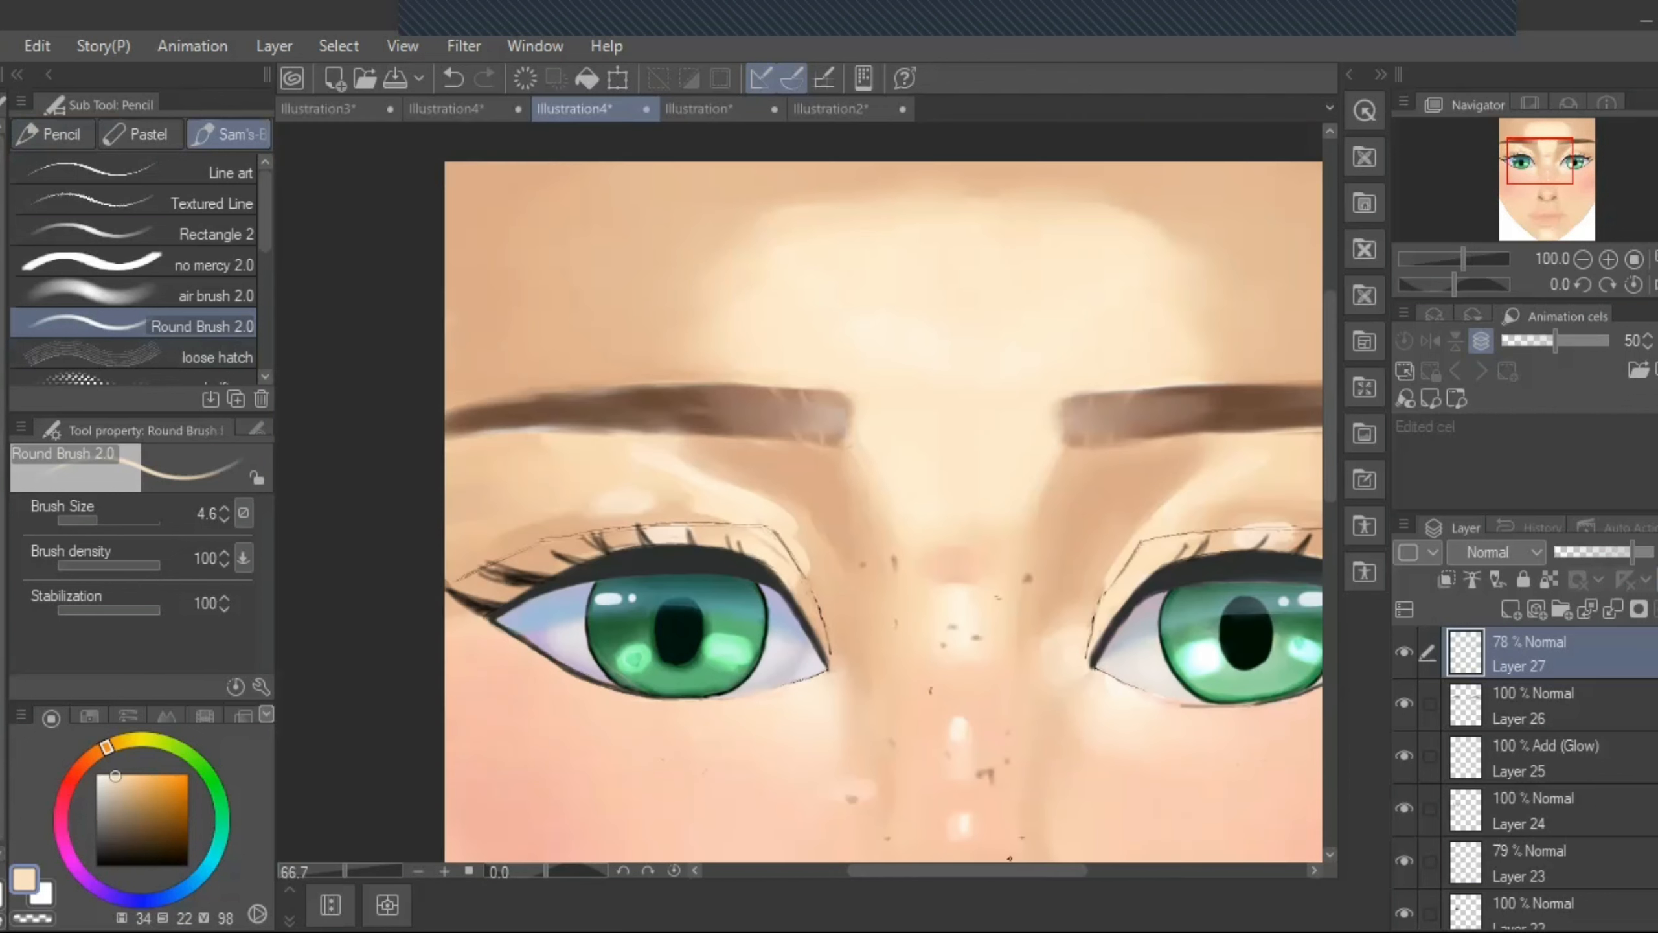
drag(991, 869, 1021, 866)
drag(1330, 464, 1341, 551)
key(ctrl+minus)
key(ctrl+minus)
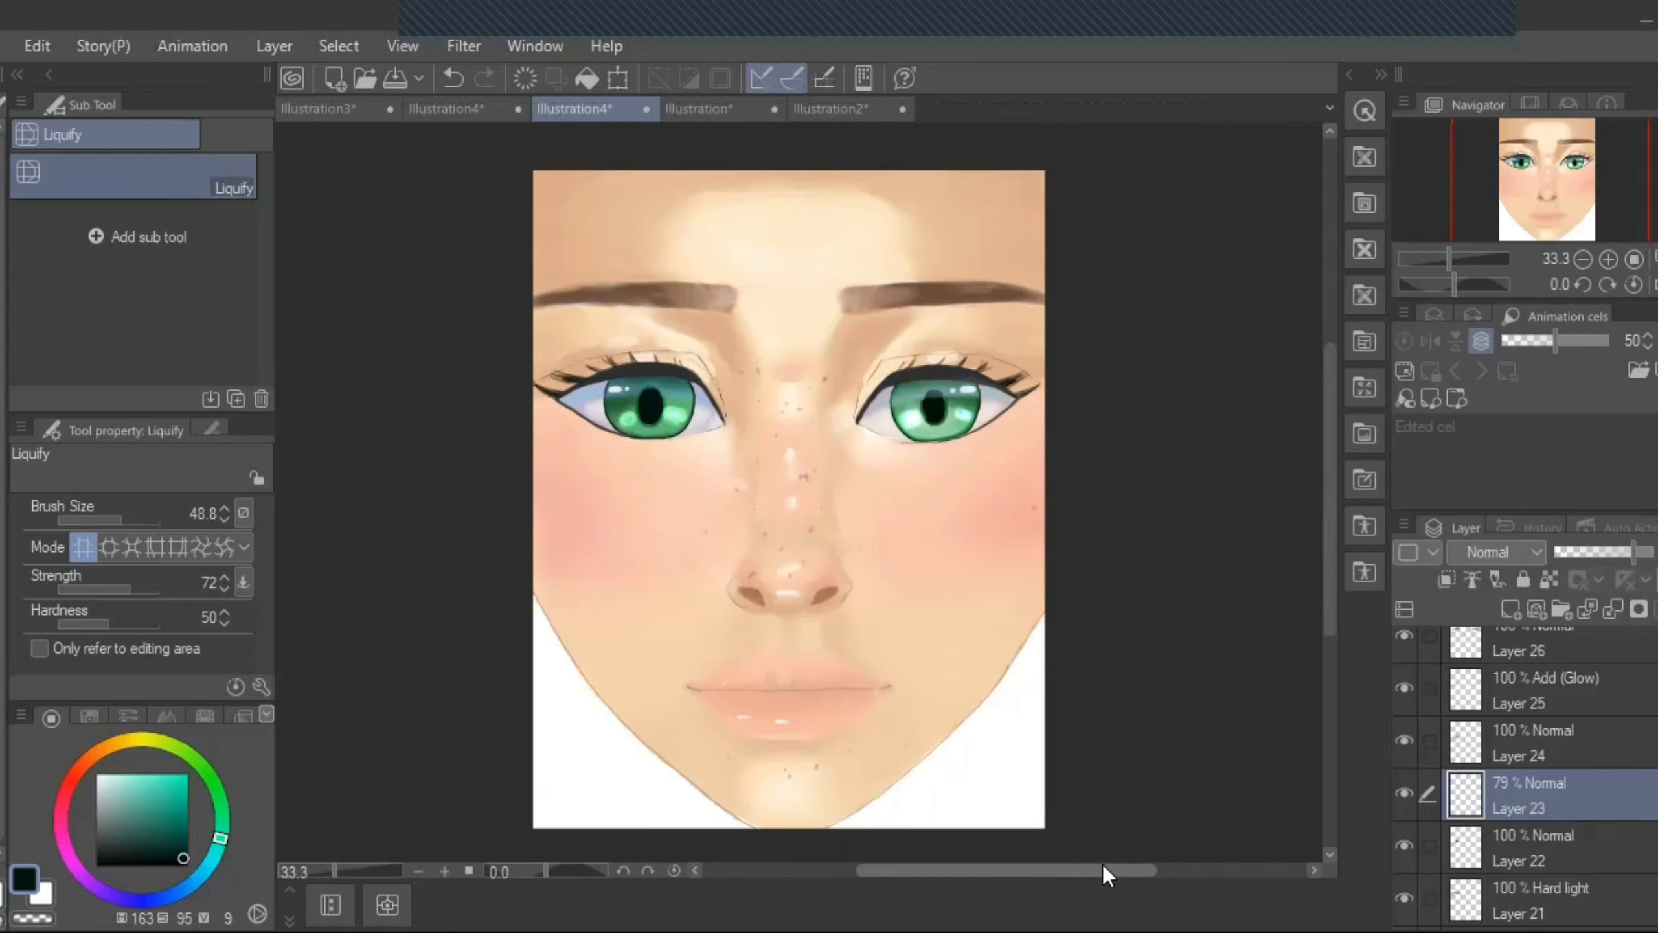
key(ctrl+plus)
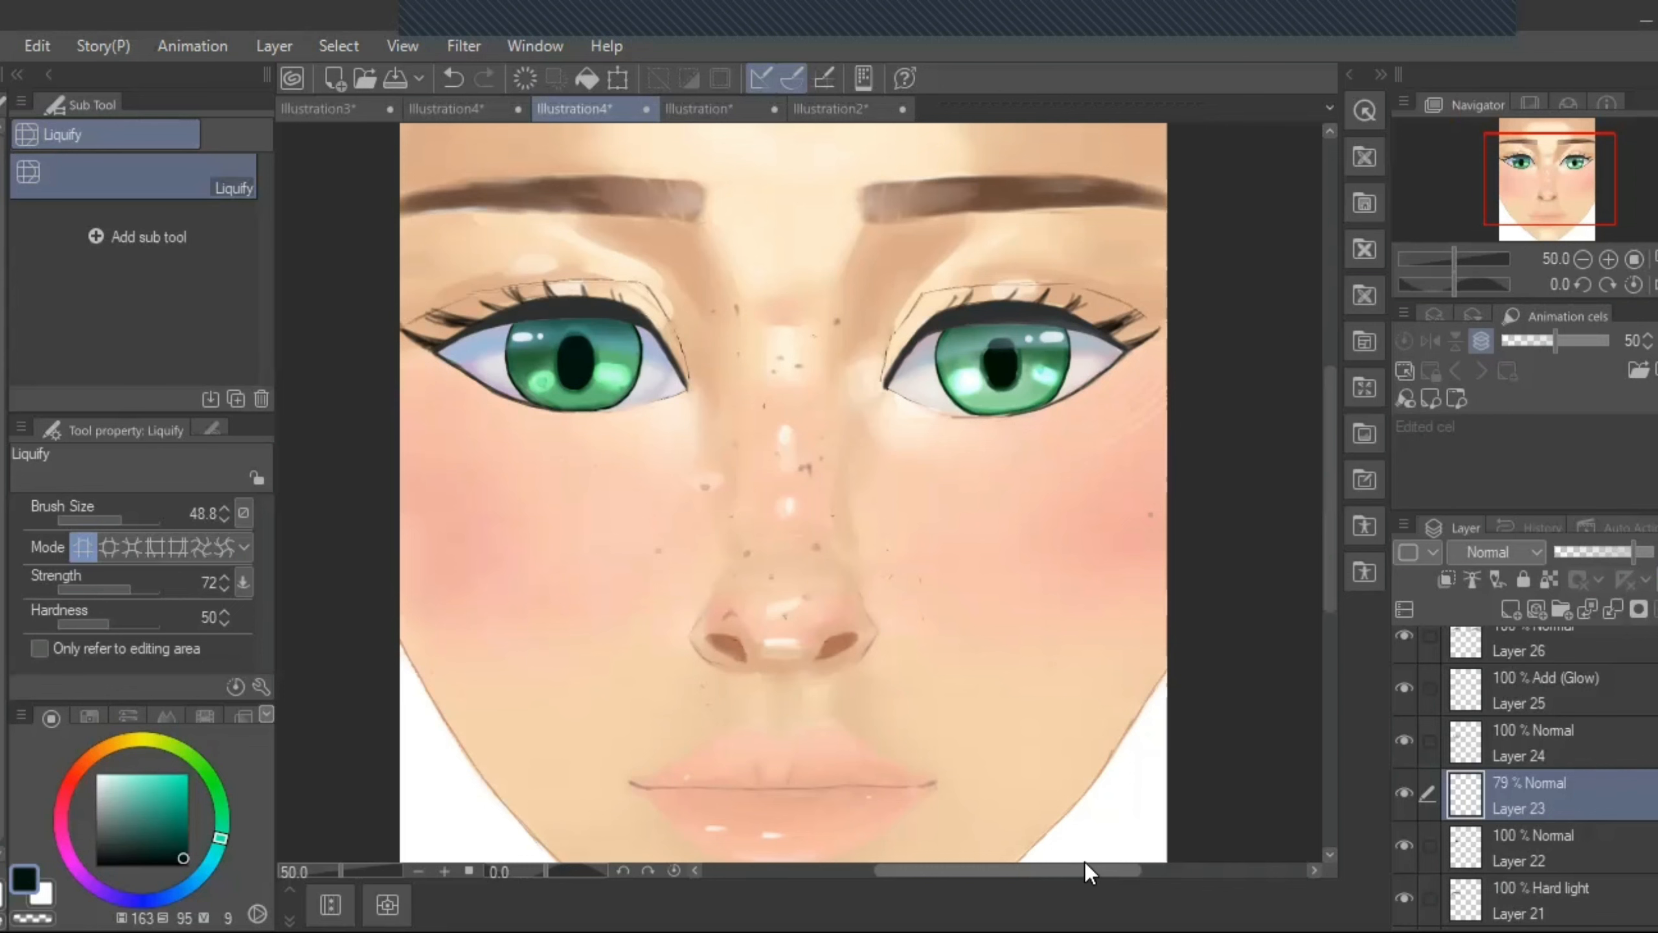
drag(1084, 865, 999, 871)
key(ctrl+plus)
key(ctrl+plus)
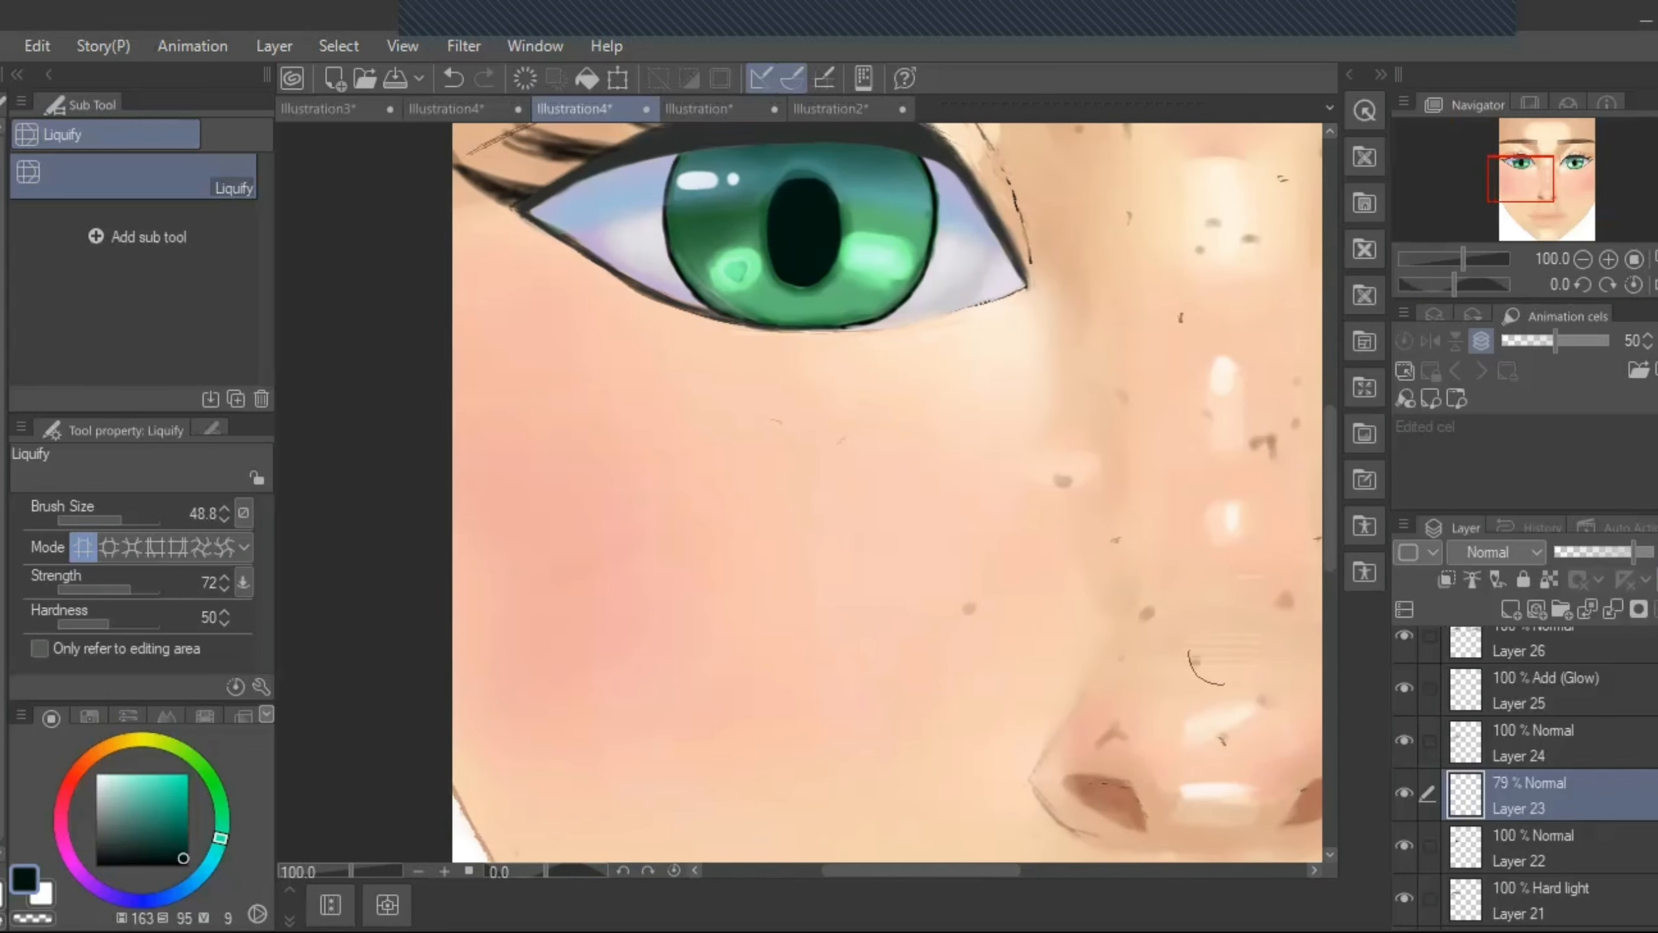
drag(1331, 506, 1325, 425)
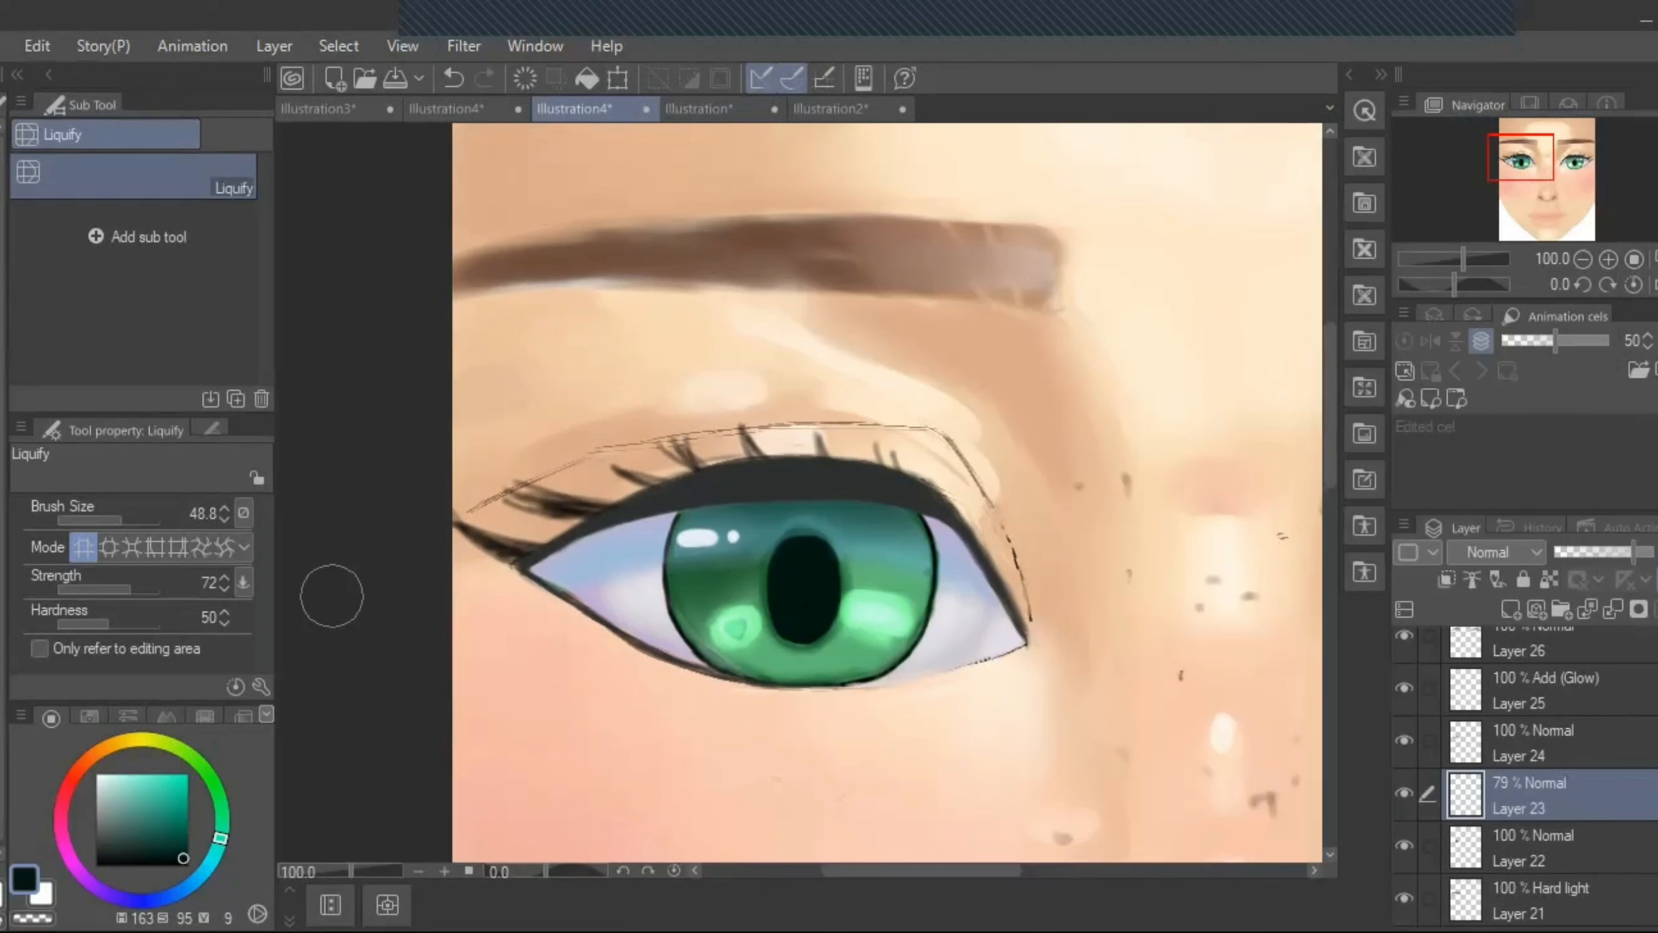
scroll(870, 785, up, 2)
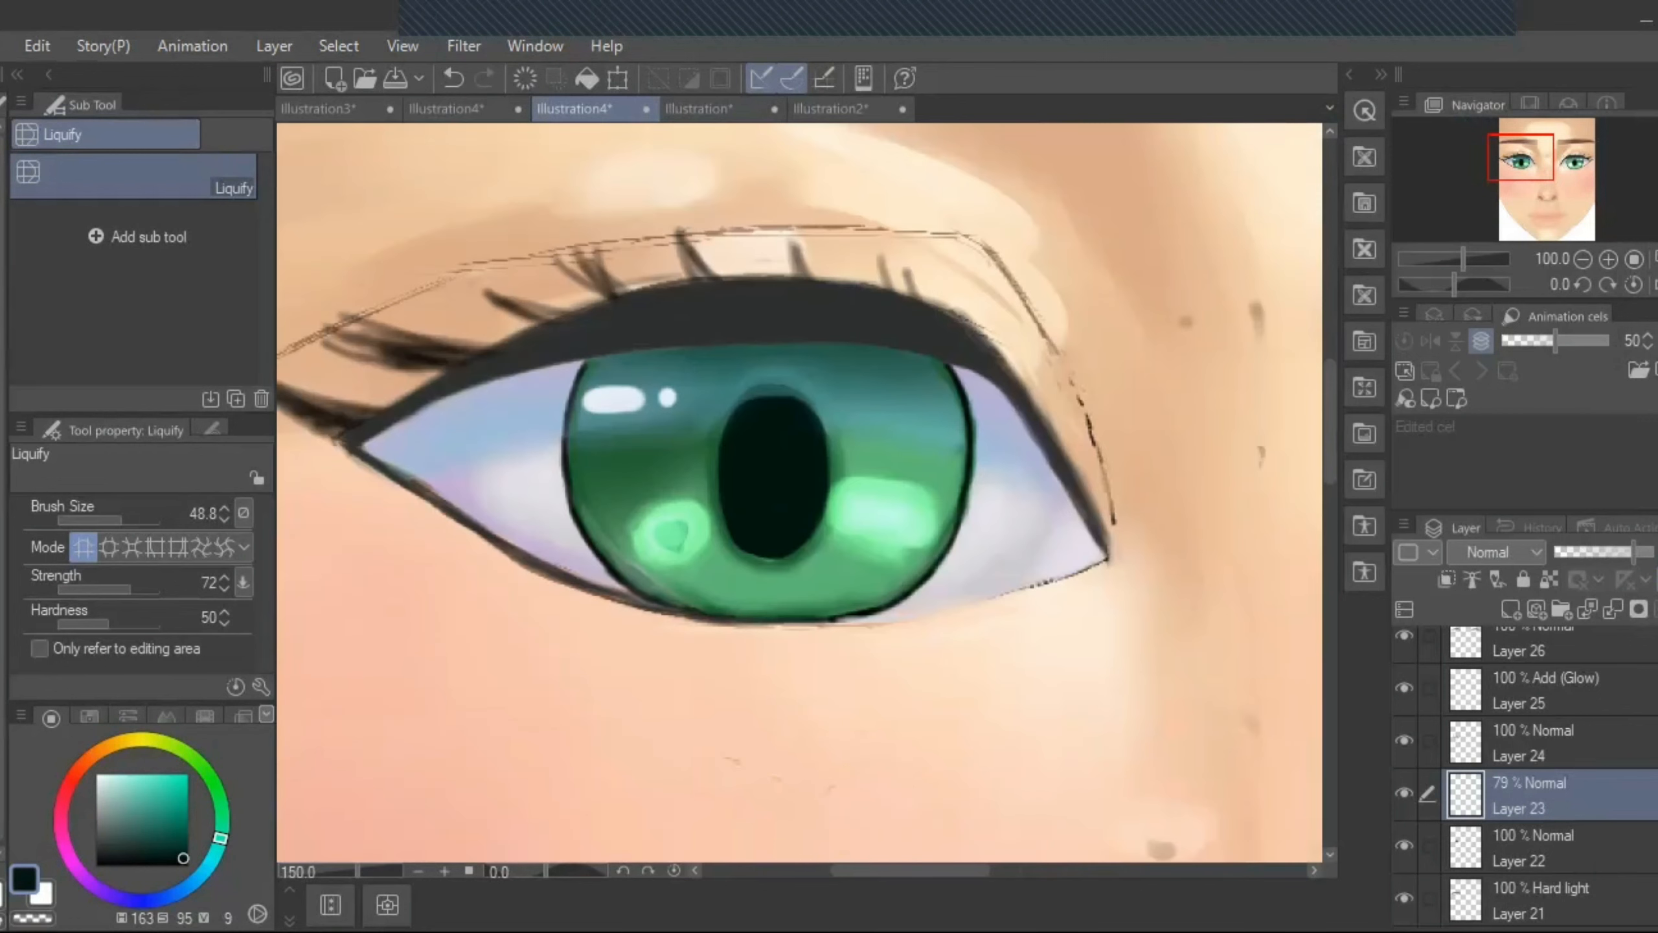
scroll(867, 803, down, 4)
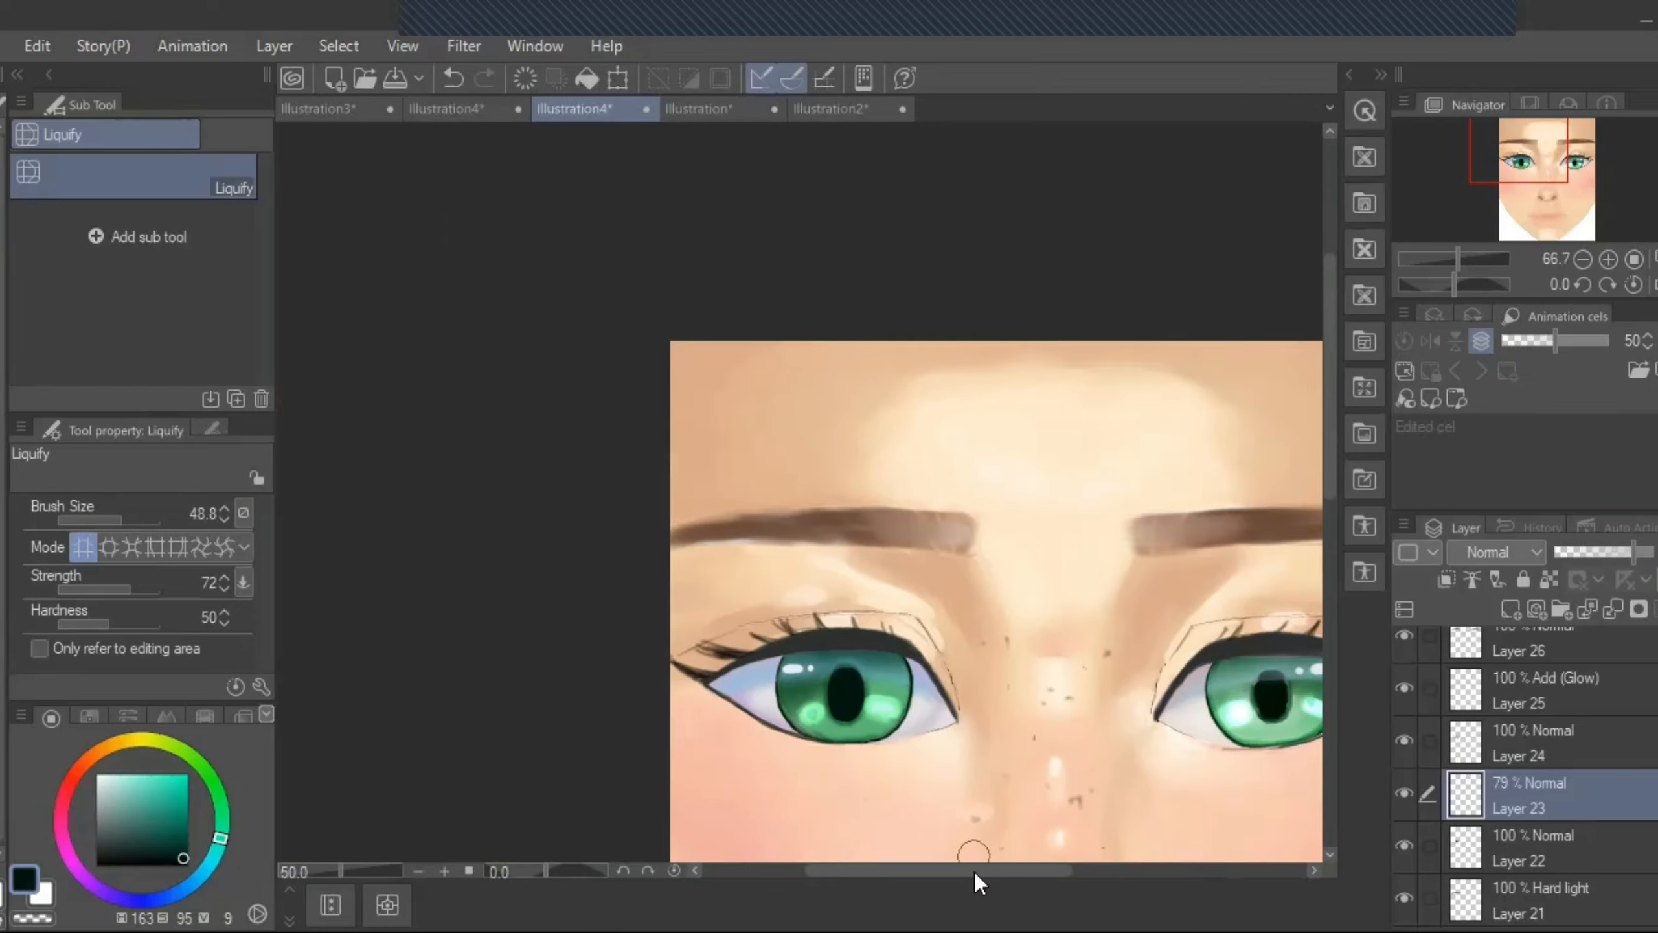
drag(974, 872, 1044, 869)
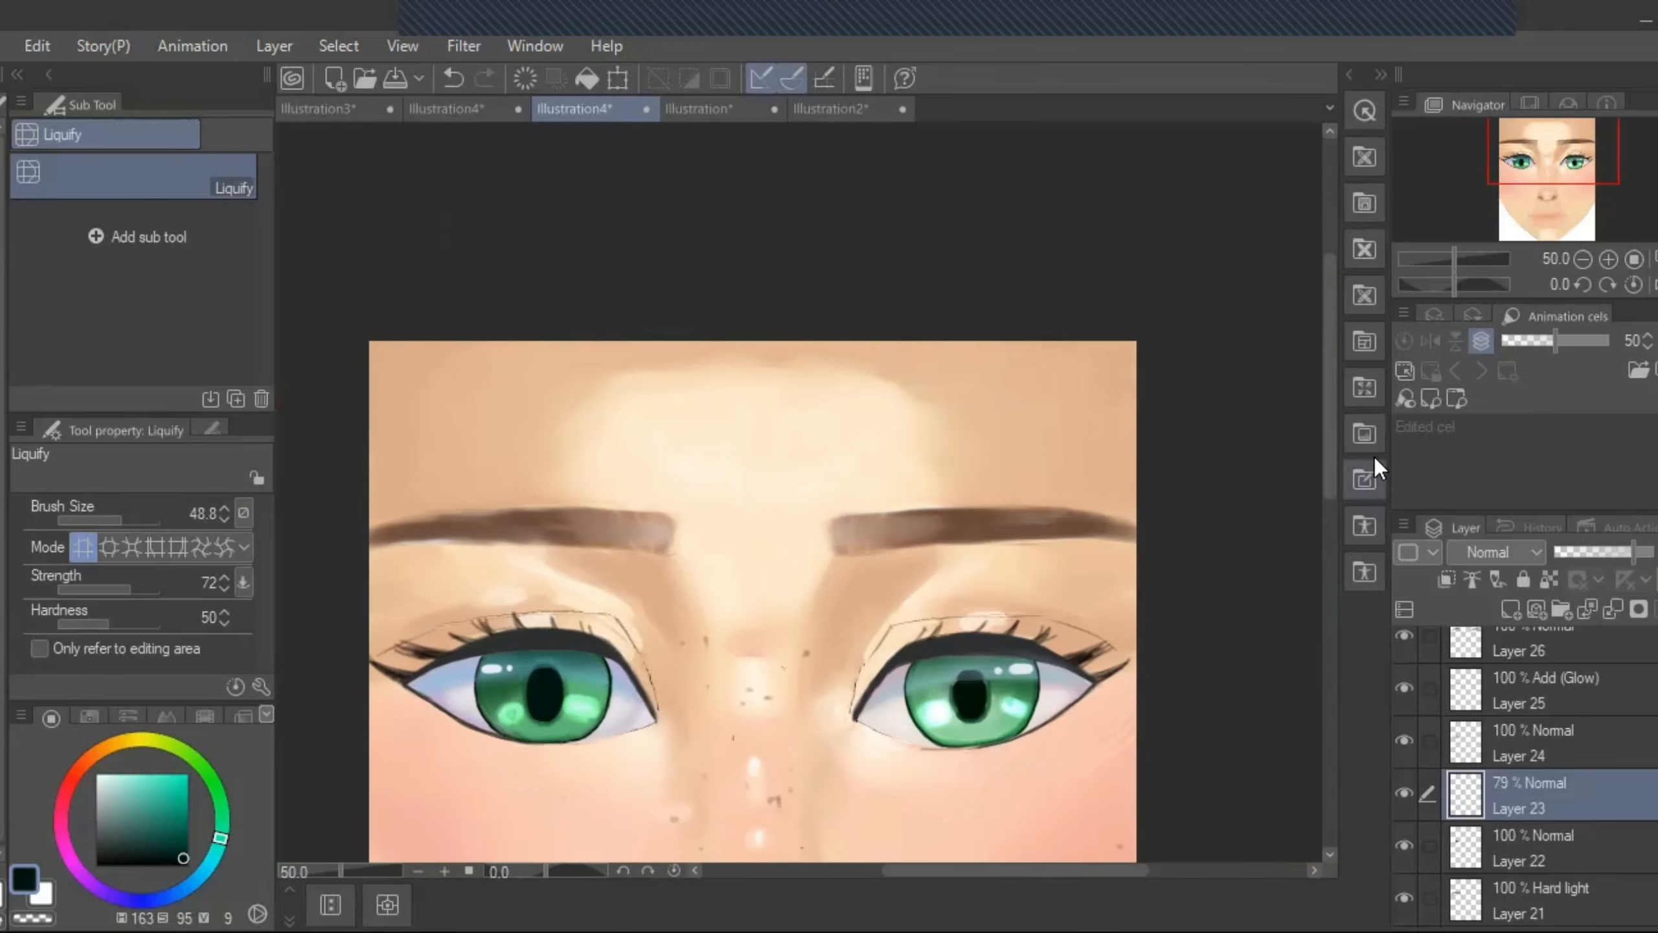
drag(1332, 435, 1327, 514)
key(ctrl+minus)
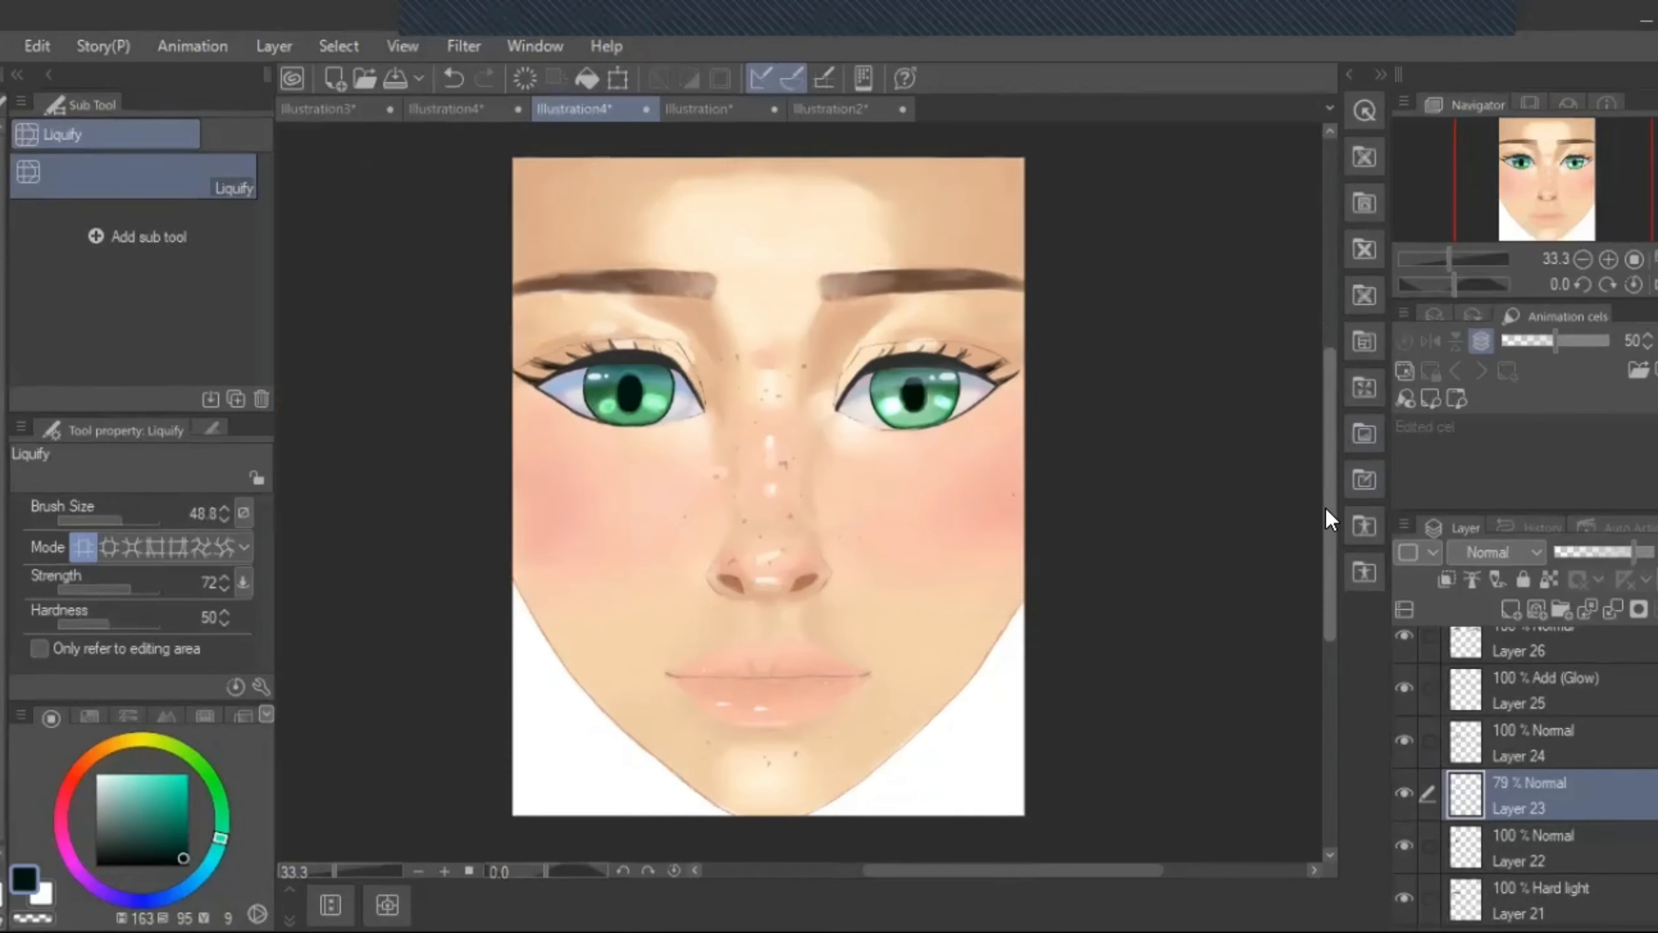